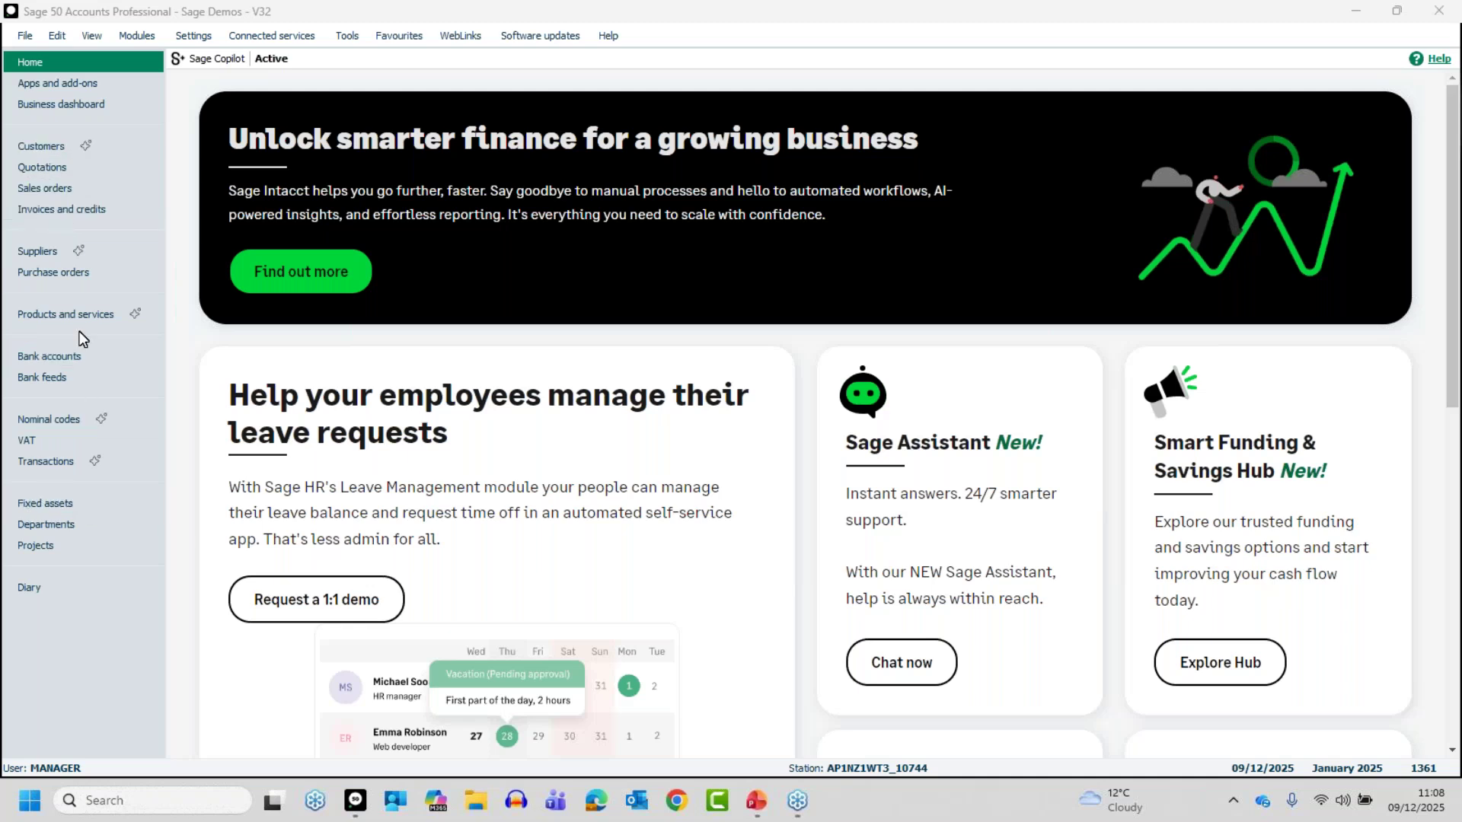
Hide the Invoices and credits and Diary modules from the navigation list.
right_click(52, 213)
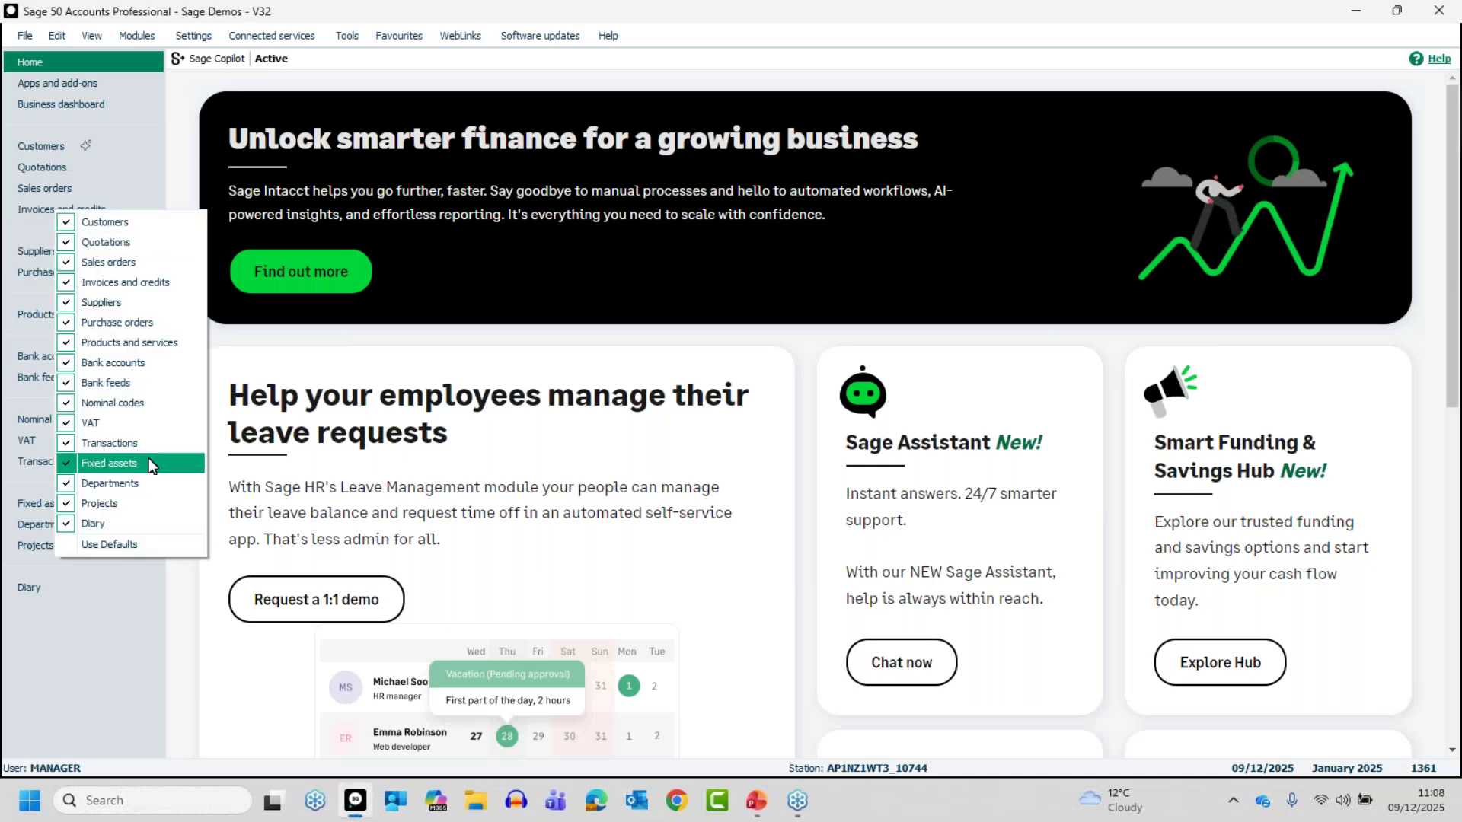
click(114, 283)
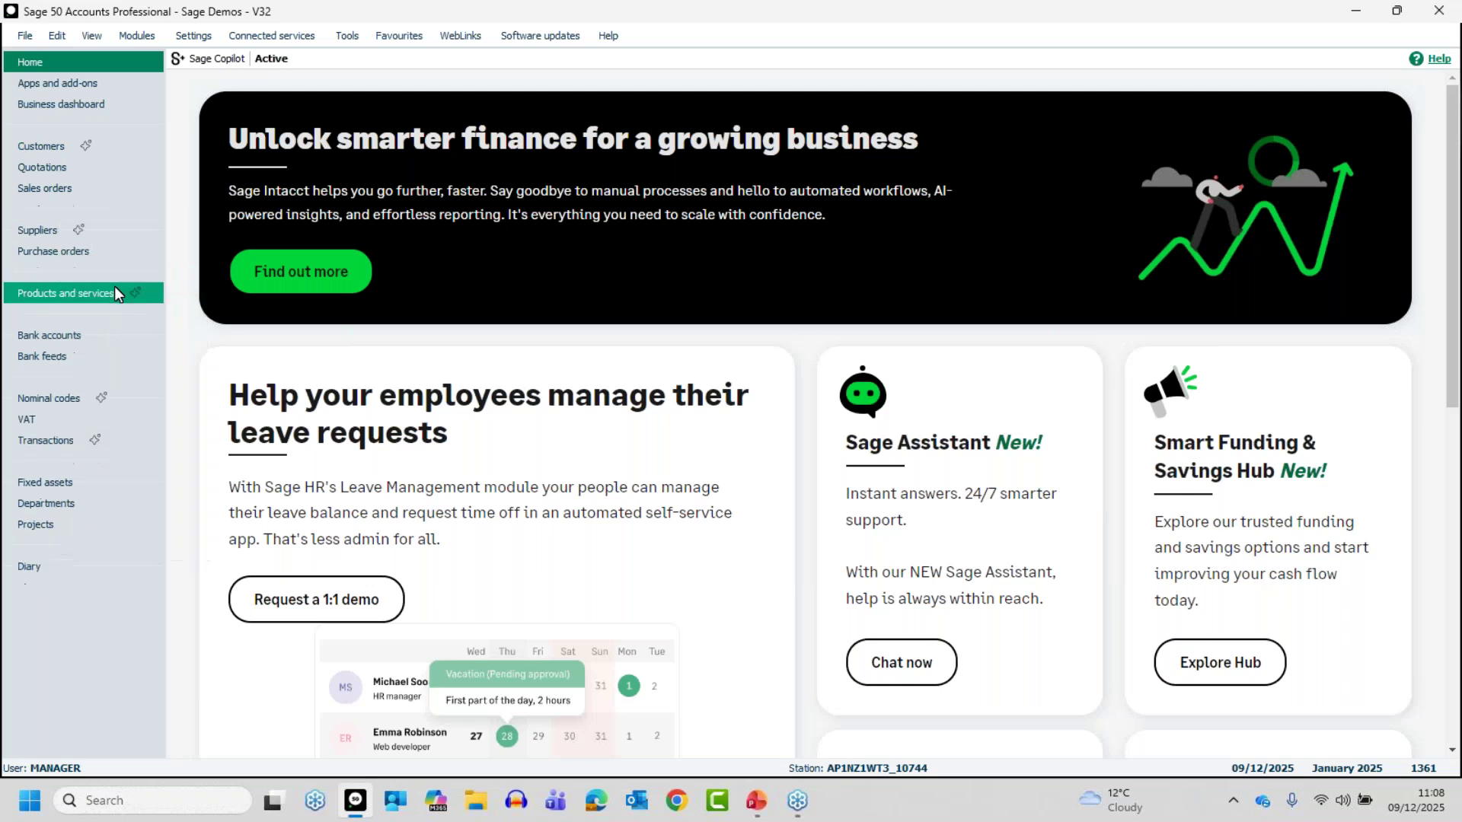
right_click(58, 565)
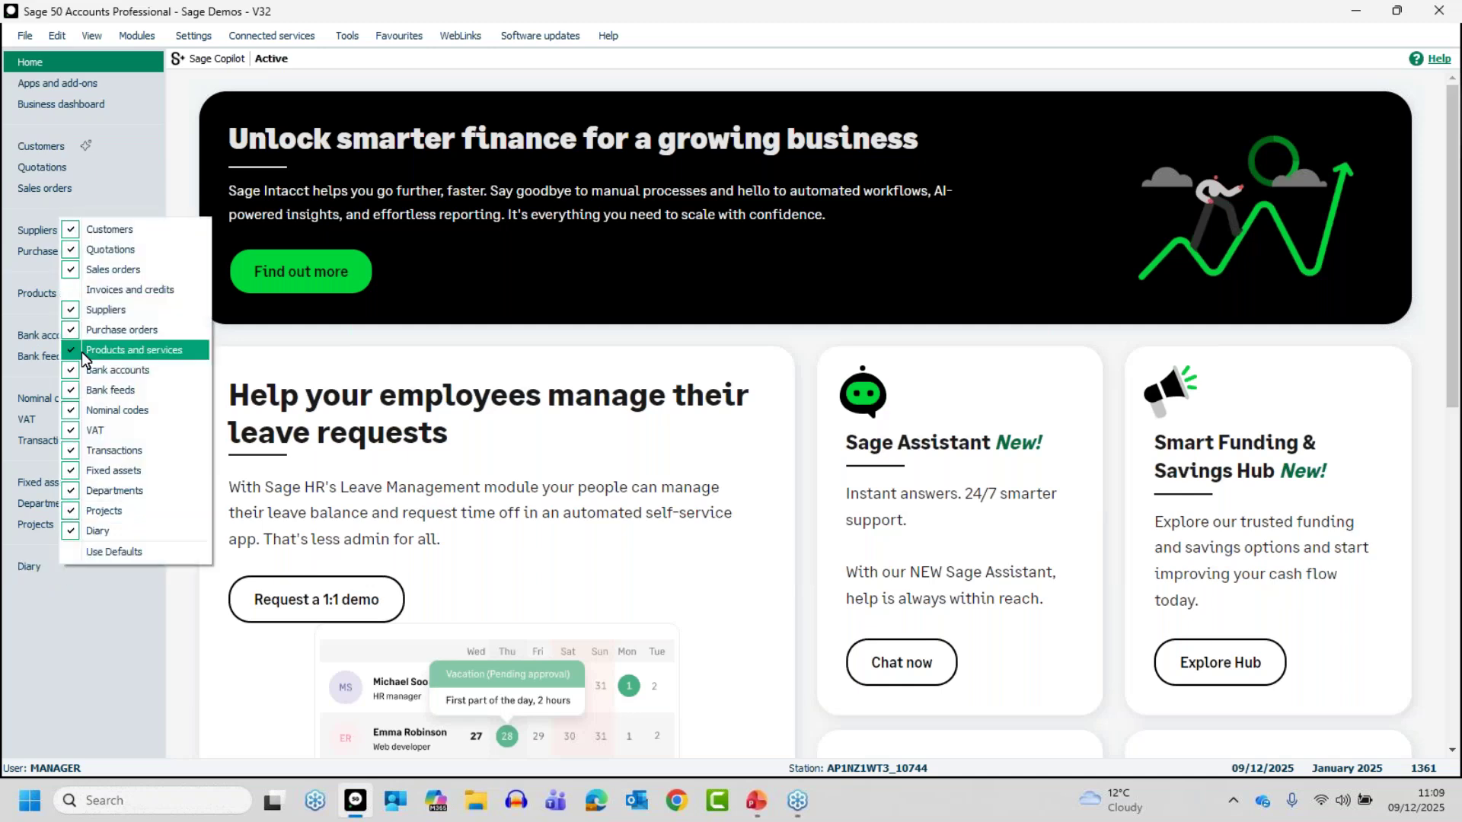
click(103, 533)
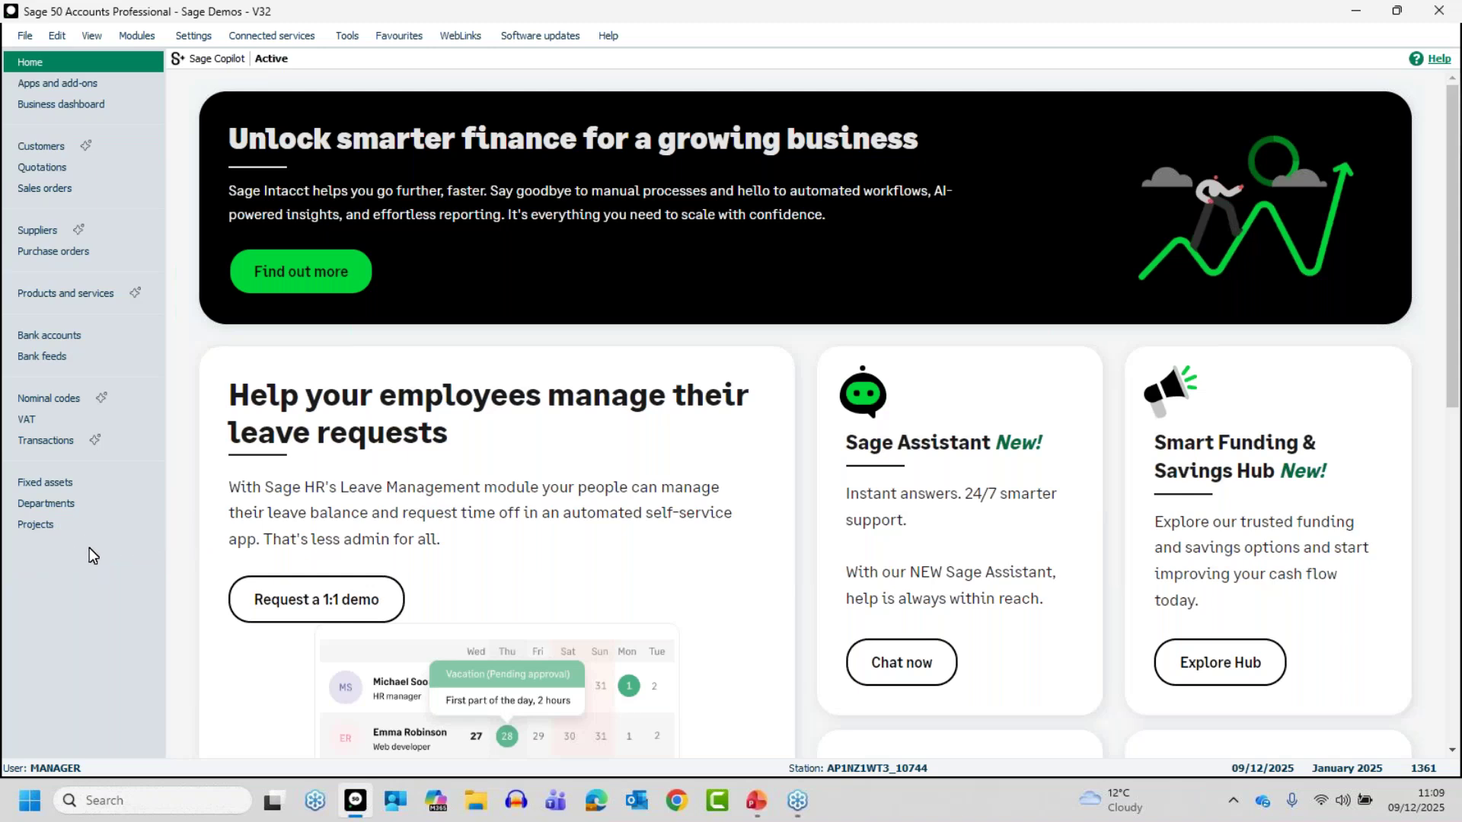
Restore the navigation list to its default set of modules.
right_click(89, 564)
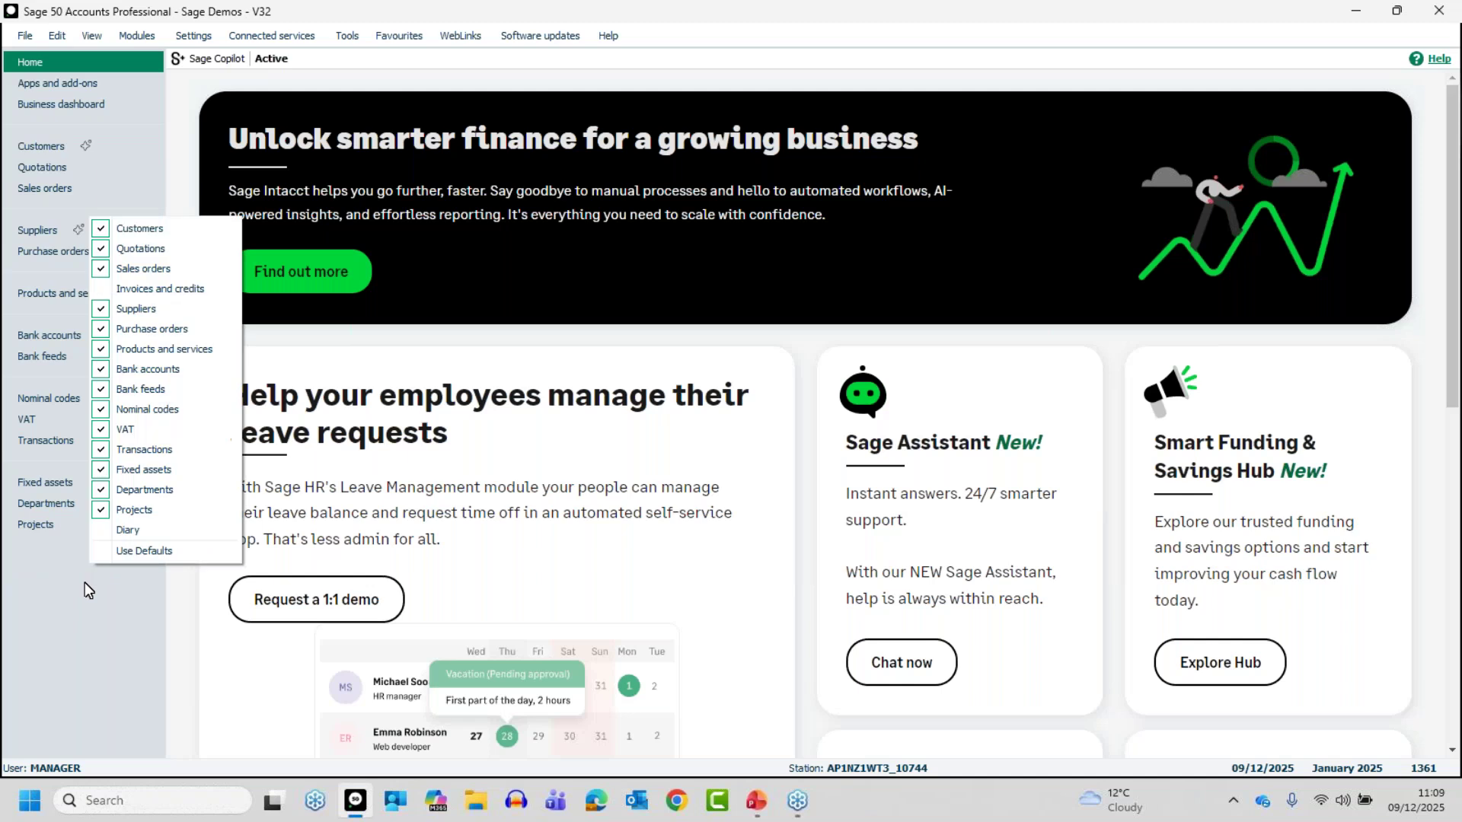
click(122, 553)
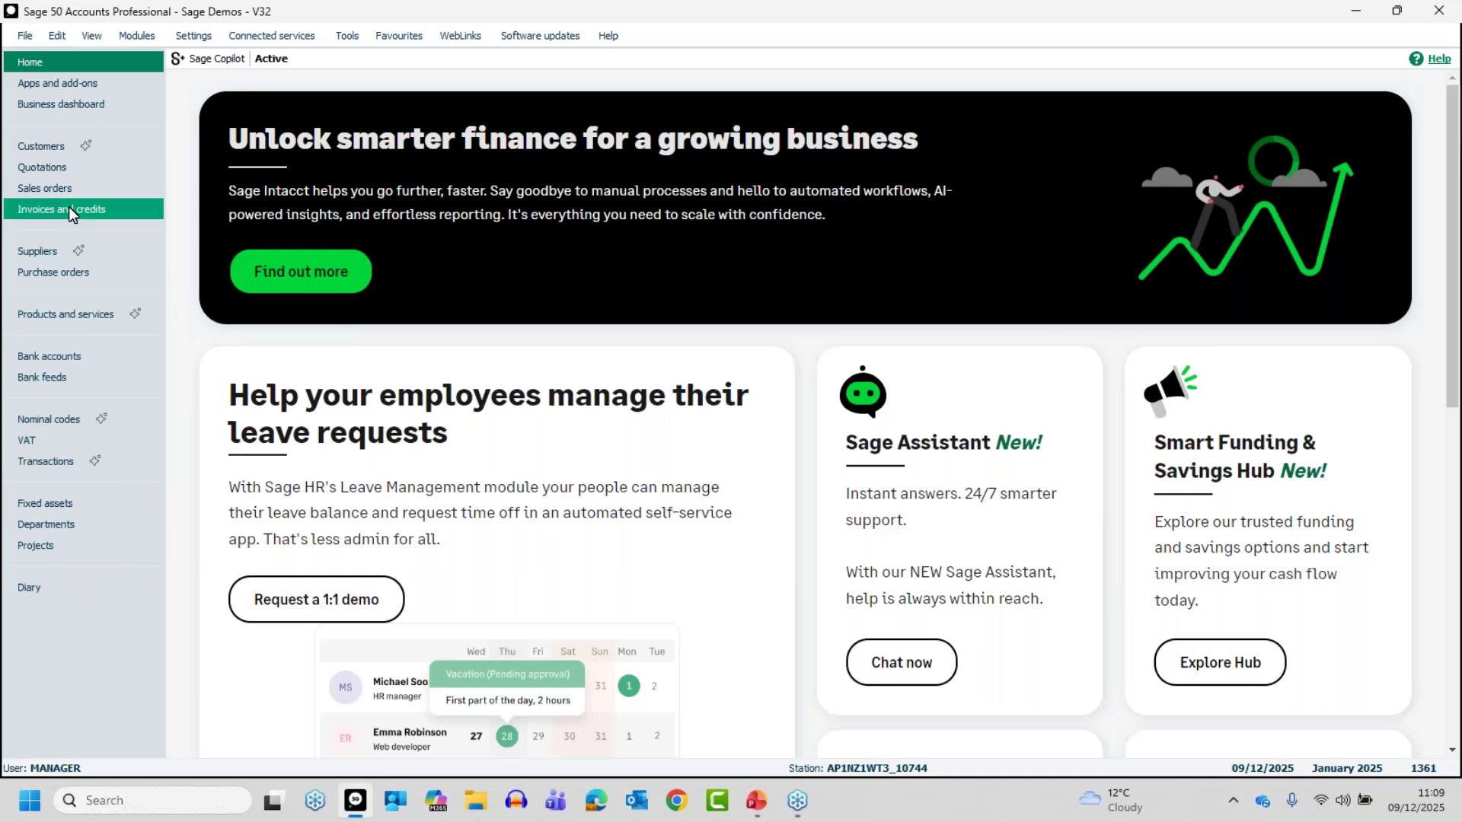
Open the list of invoices and credits and check the available options for opening practice data.
click(43, 208)
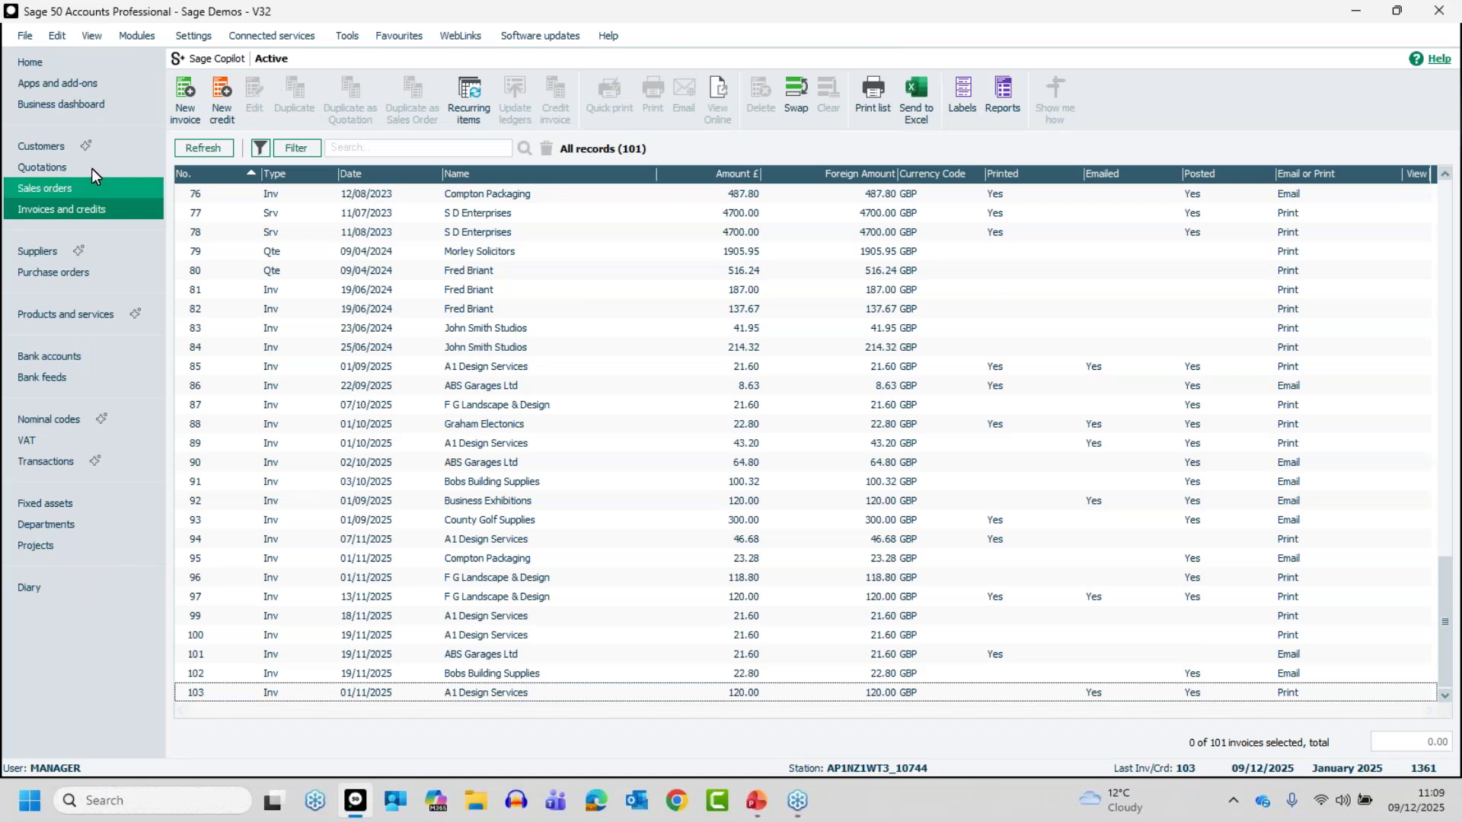
click(25, 37)
mouse_move(59, 84)
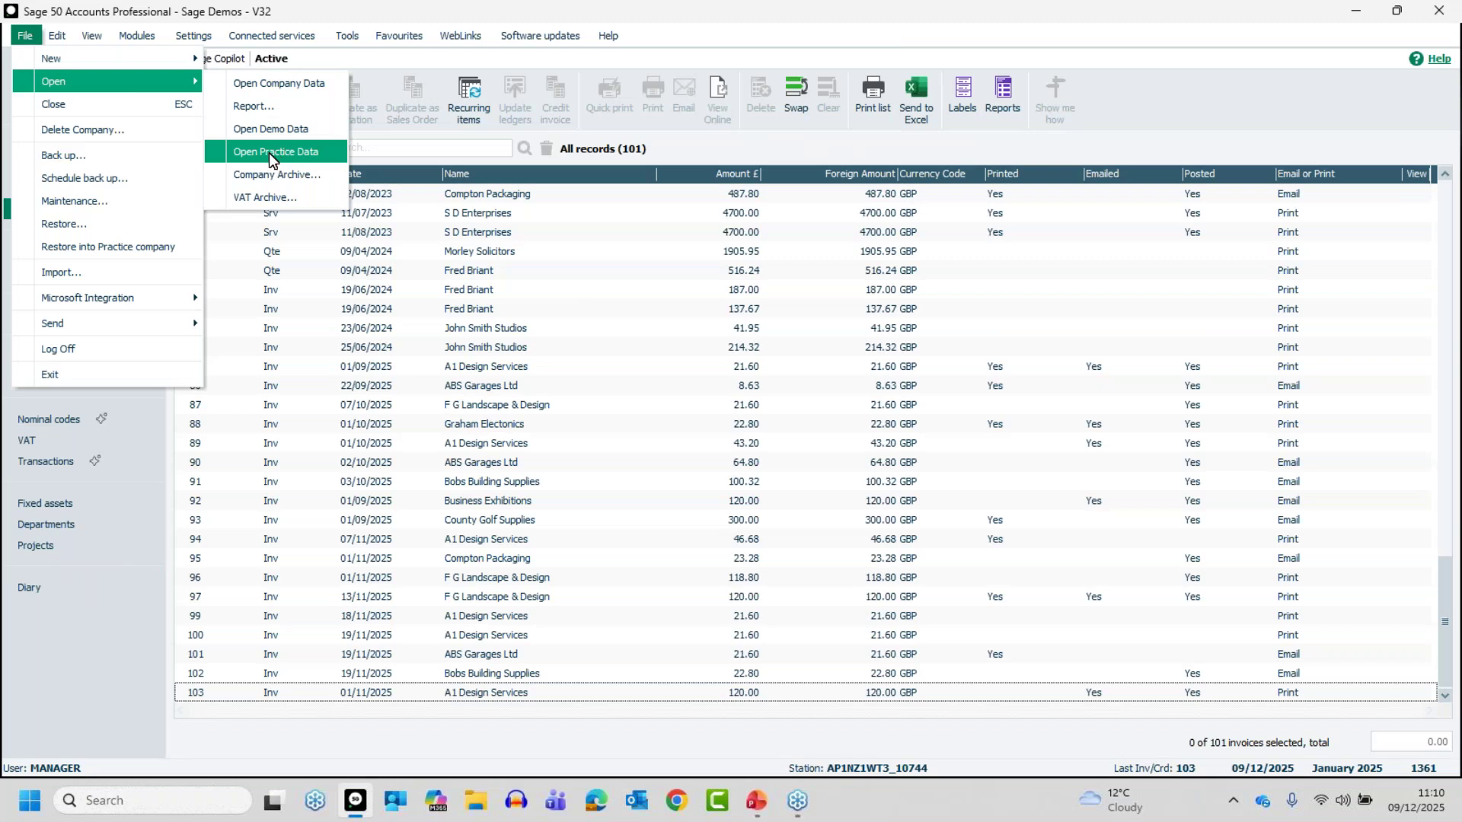
click(102, 634)
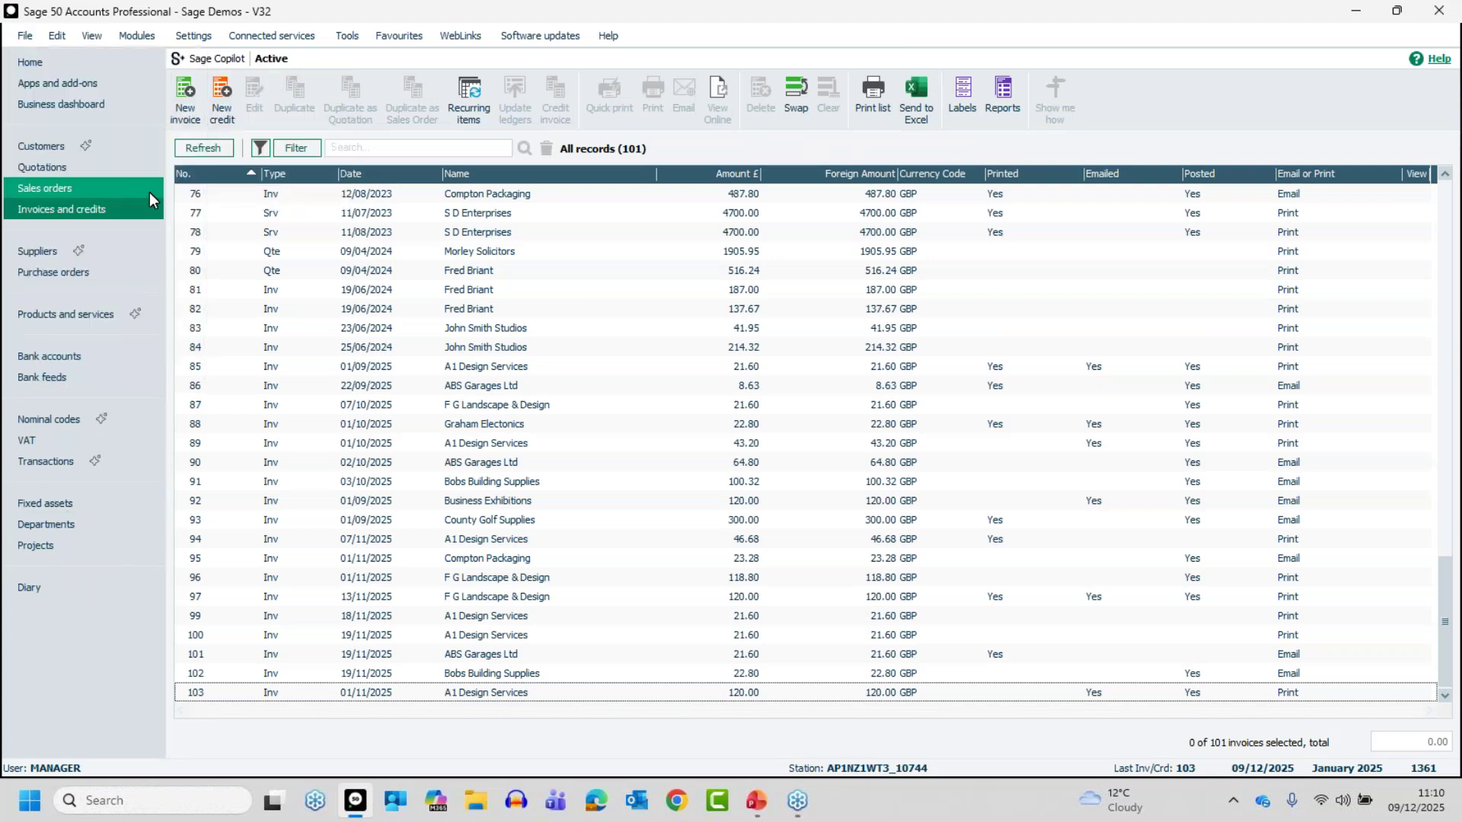
Start a new invoice and switch its format between Service and Product to compare the line columns.
click(182, 96)
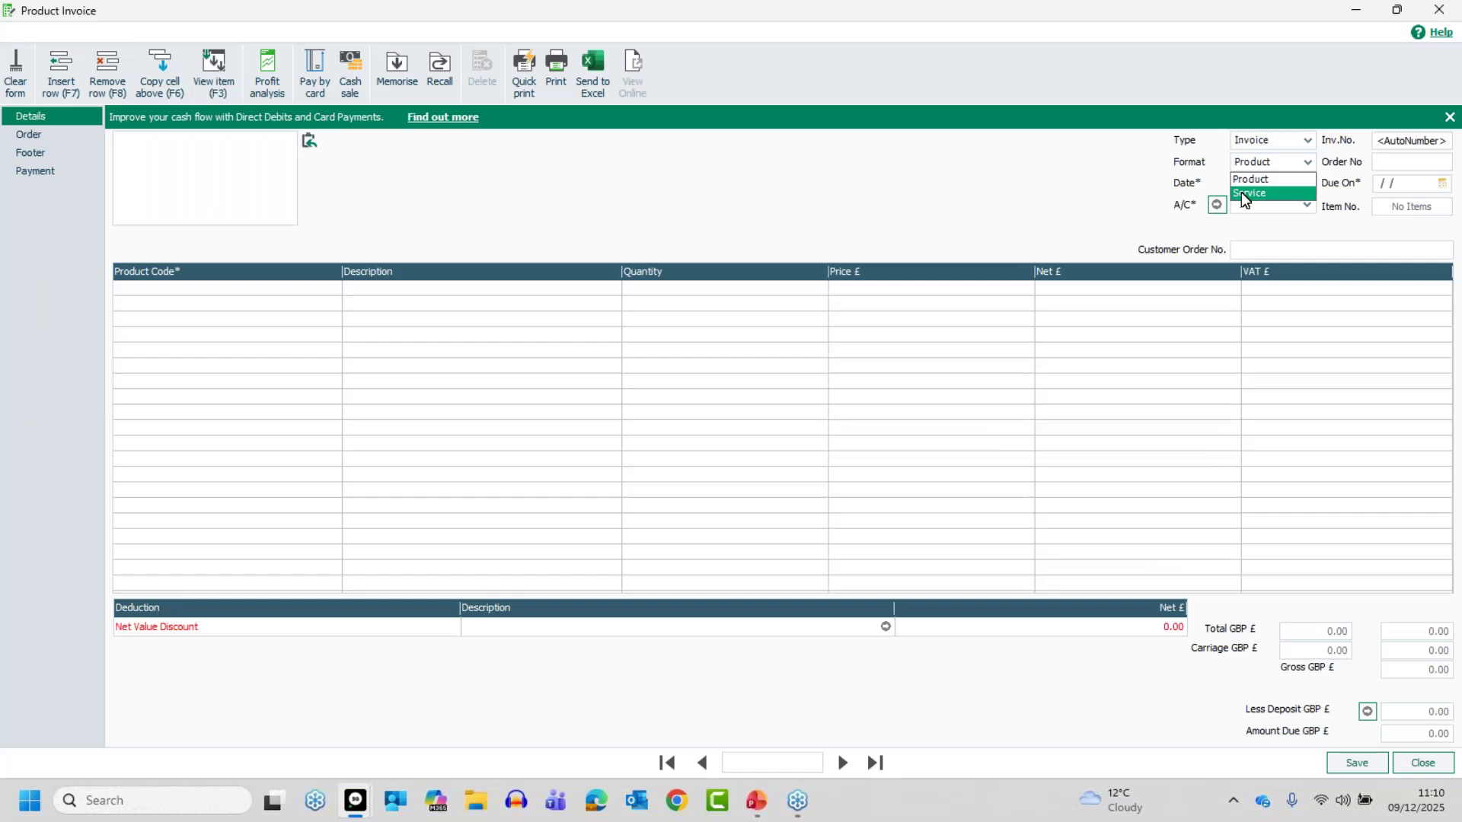
click(1250, 192)
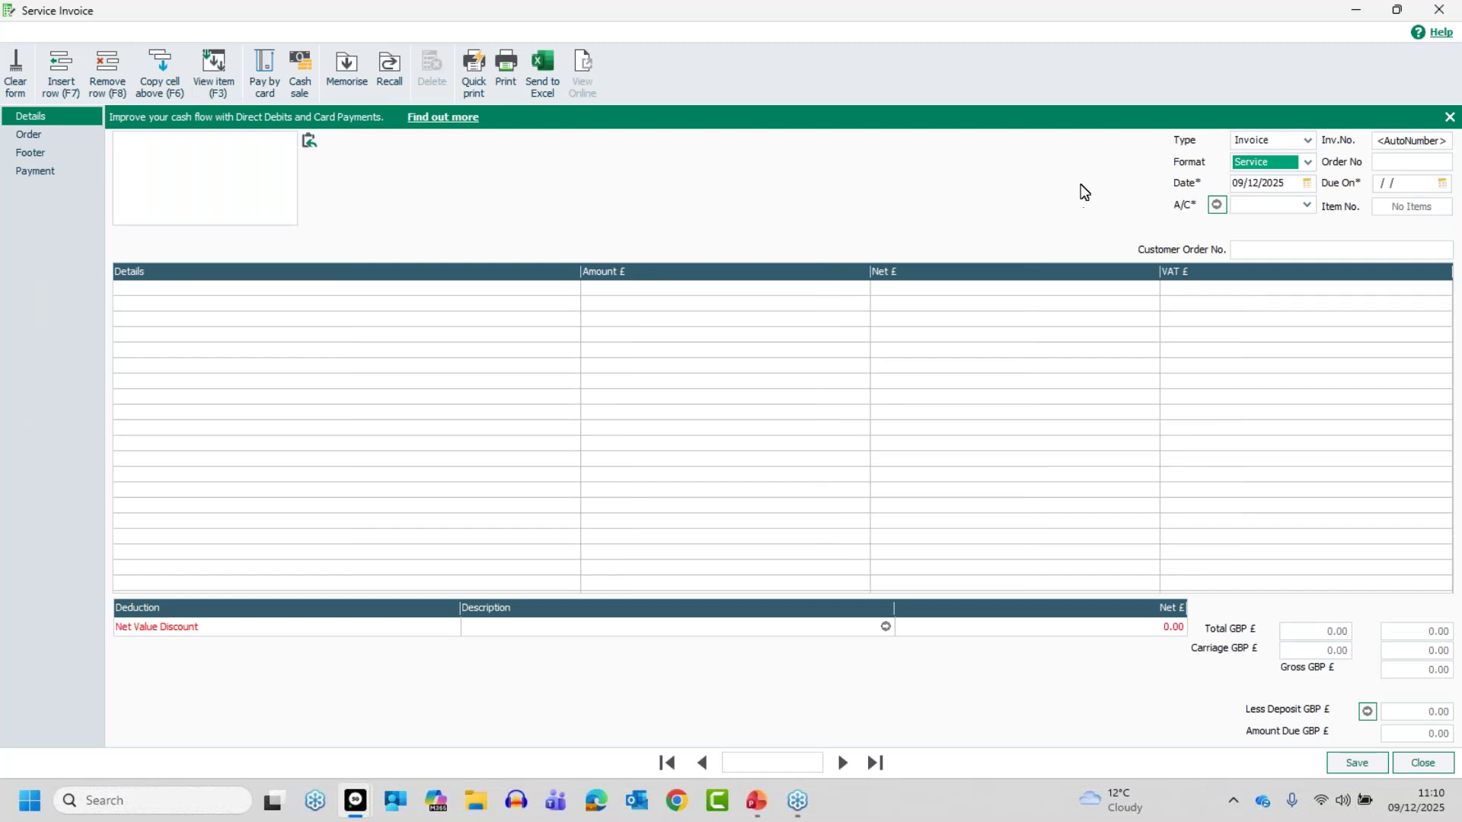
click(1270, 165)
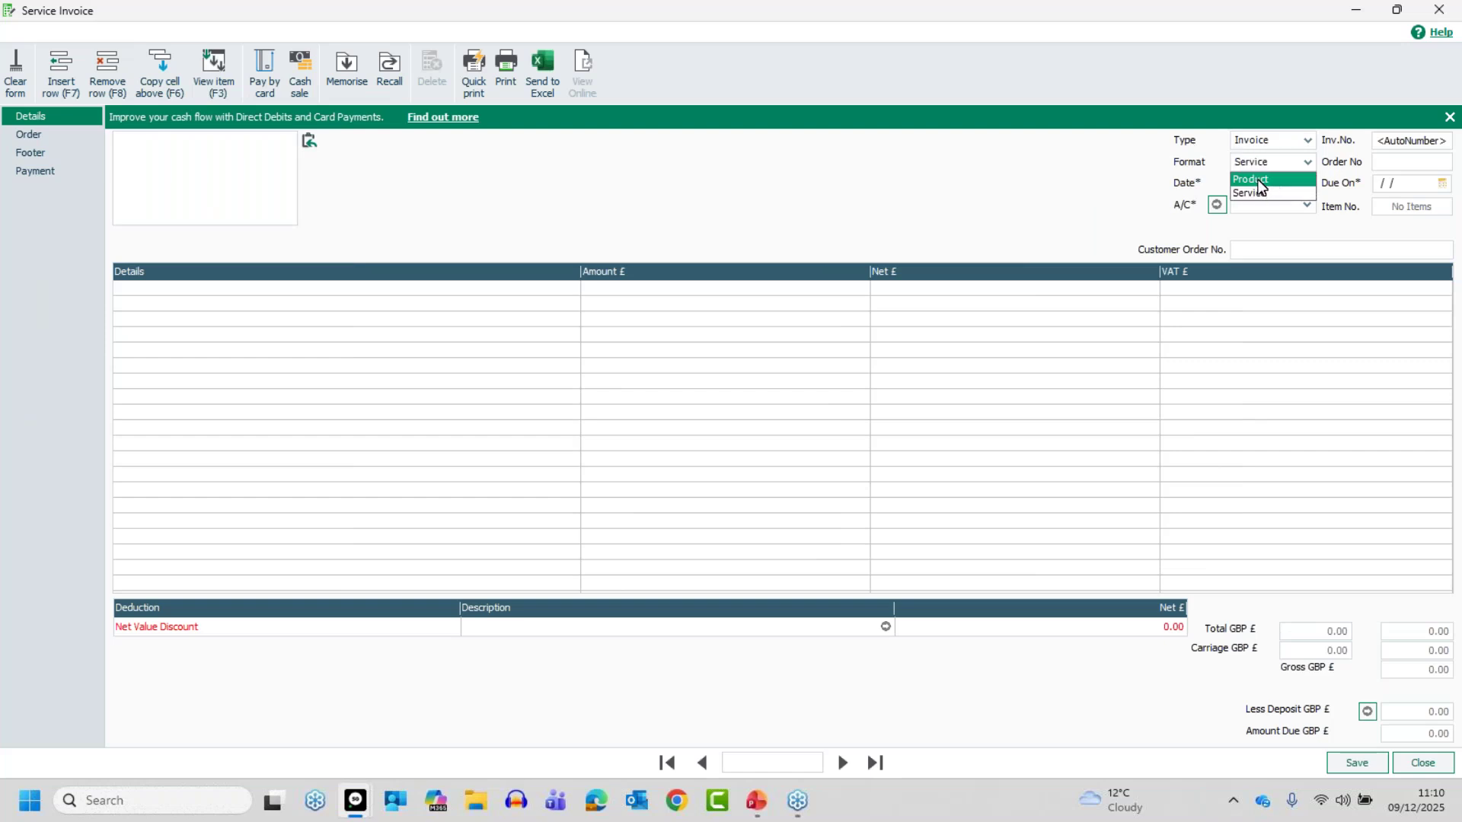
click(1260, 180)
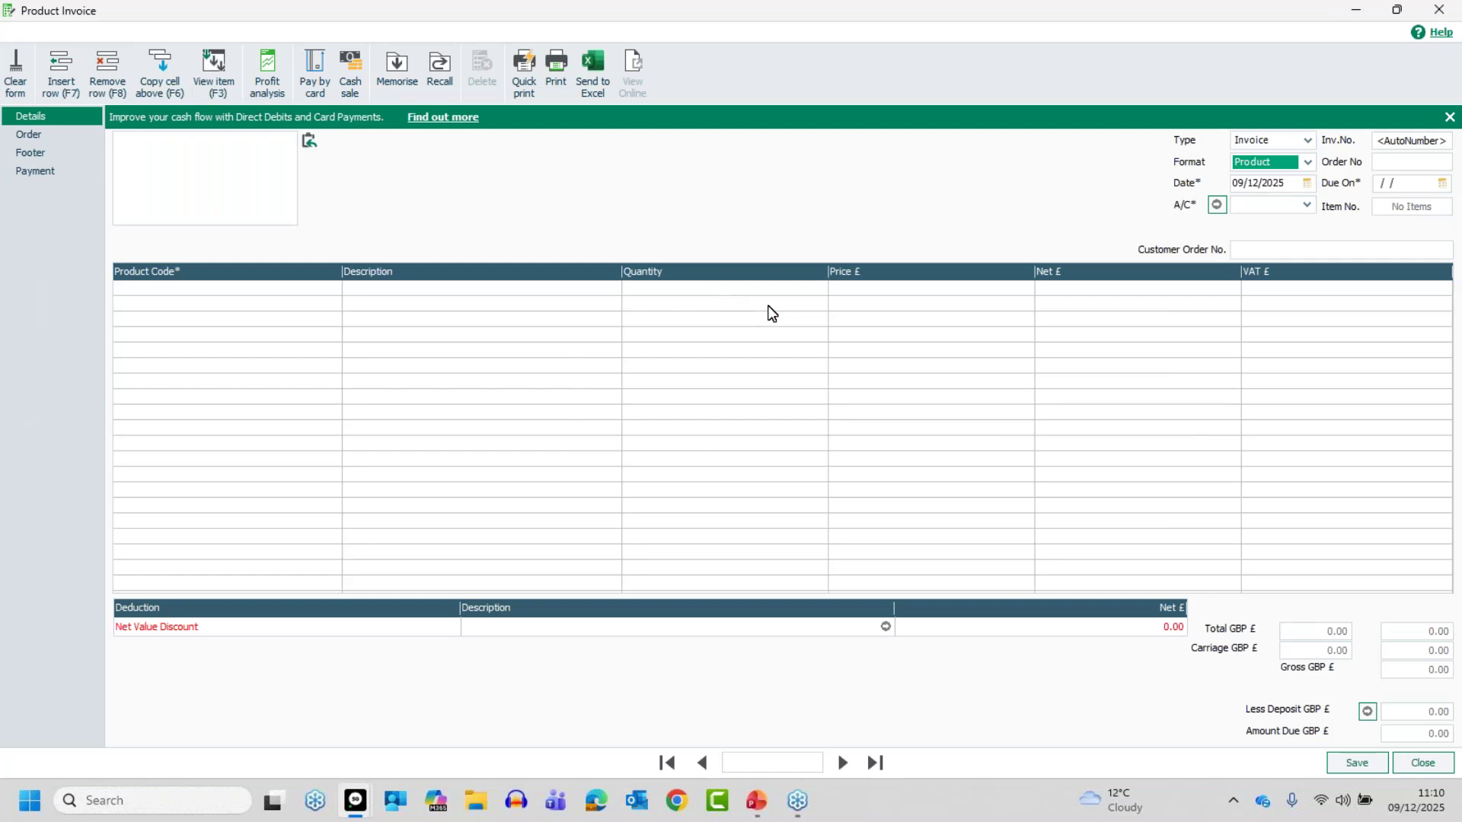
click(1310, 162)
click(1276, 194)
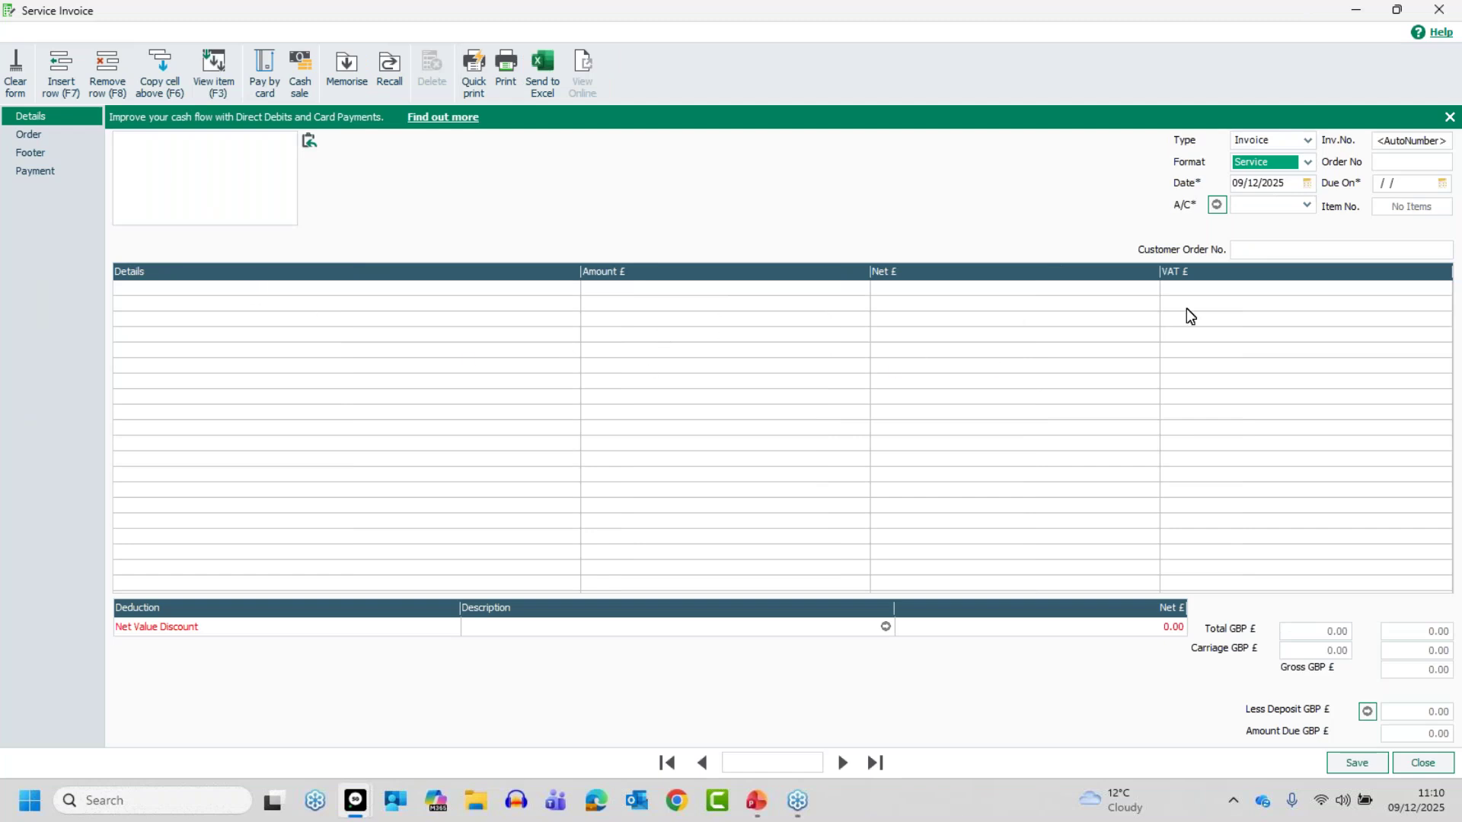
click(1306, 163)
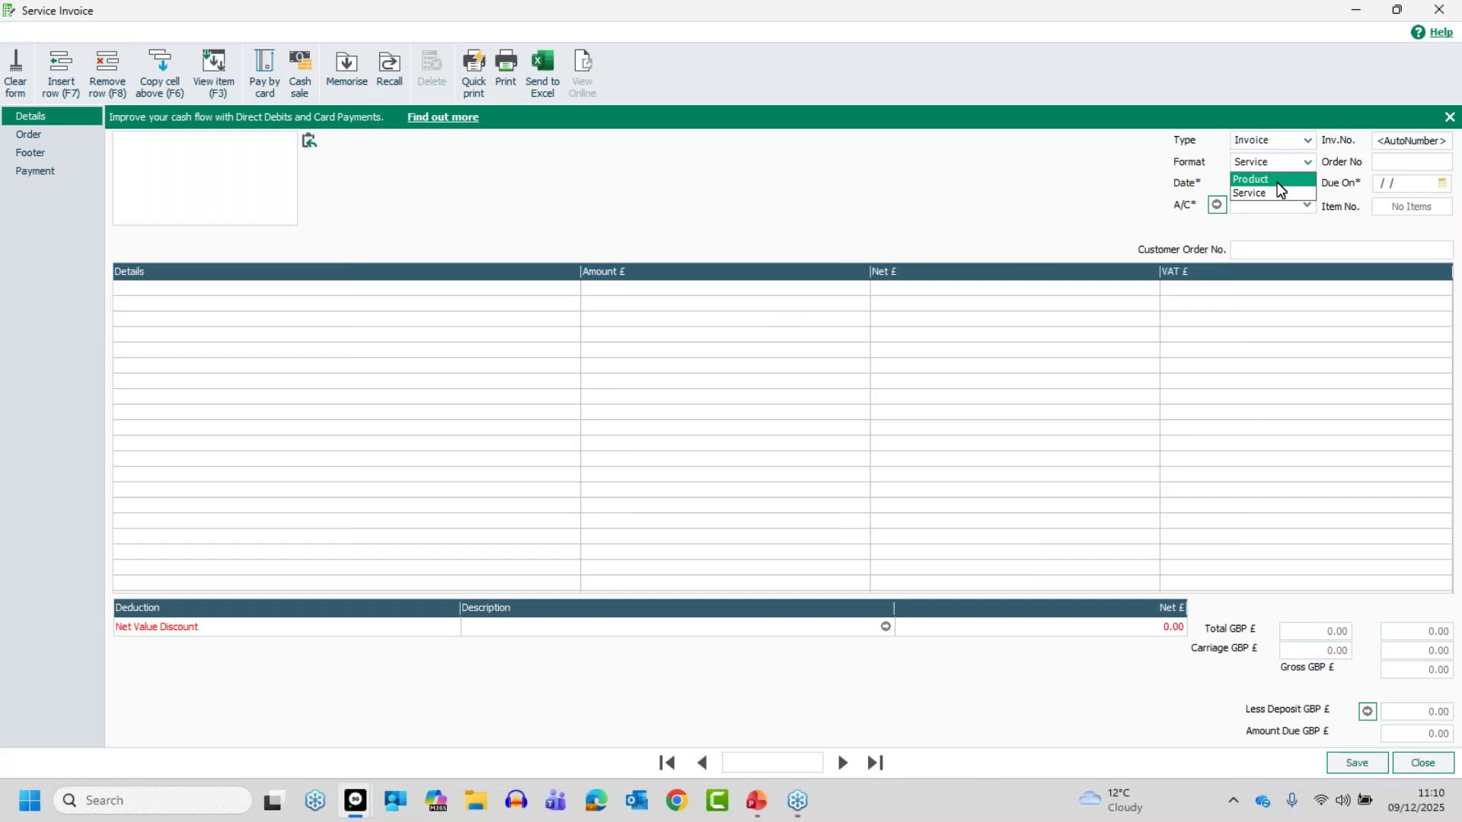
click(1274, 179)
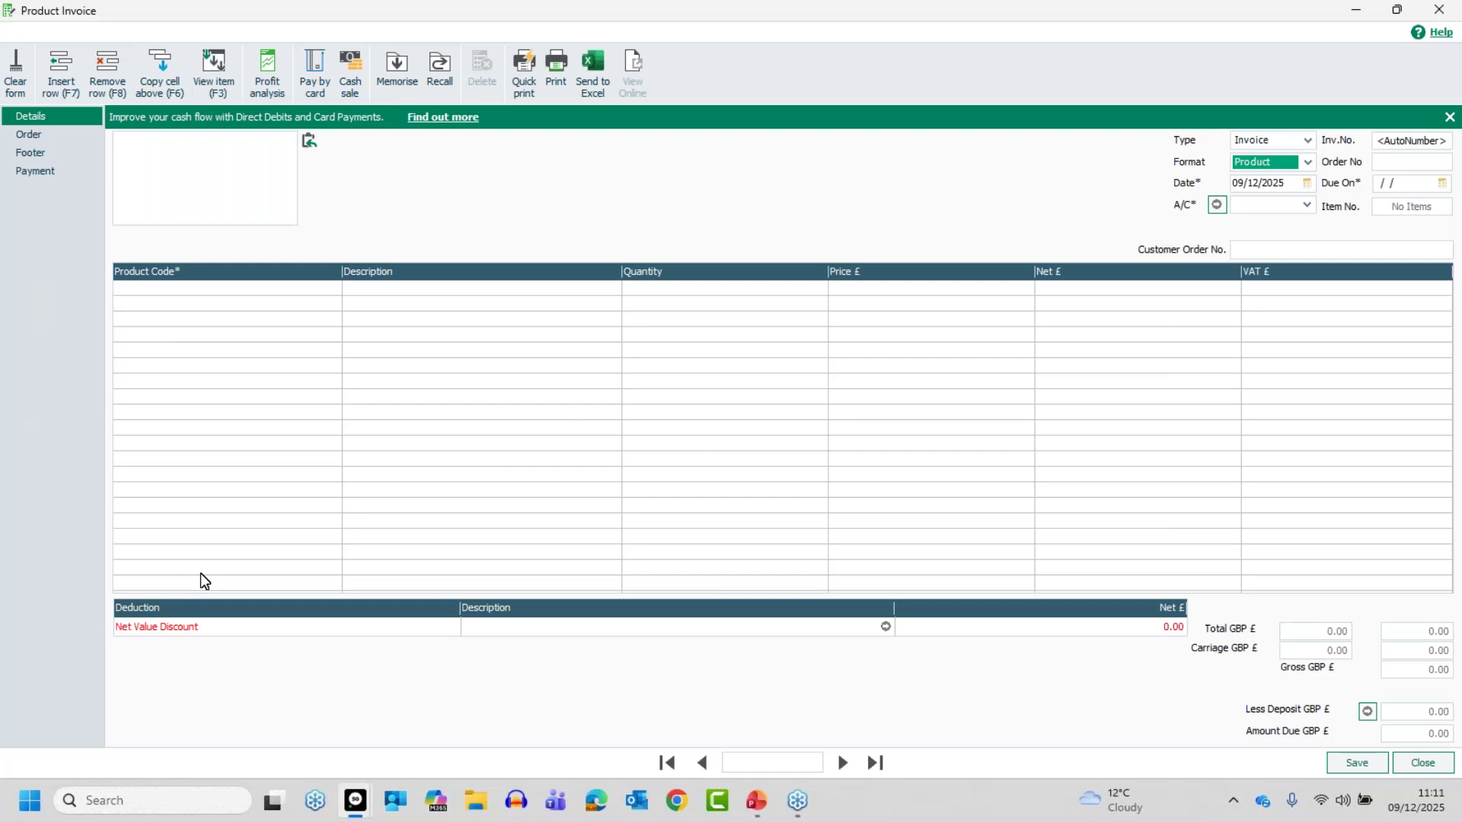
View the products and services available for the invoice's first line without choosing one.
click(263, 289)
click(333, 288)
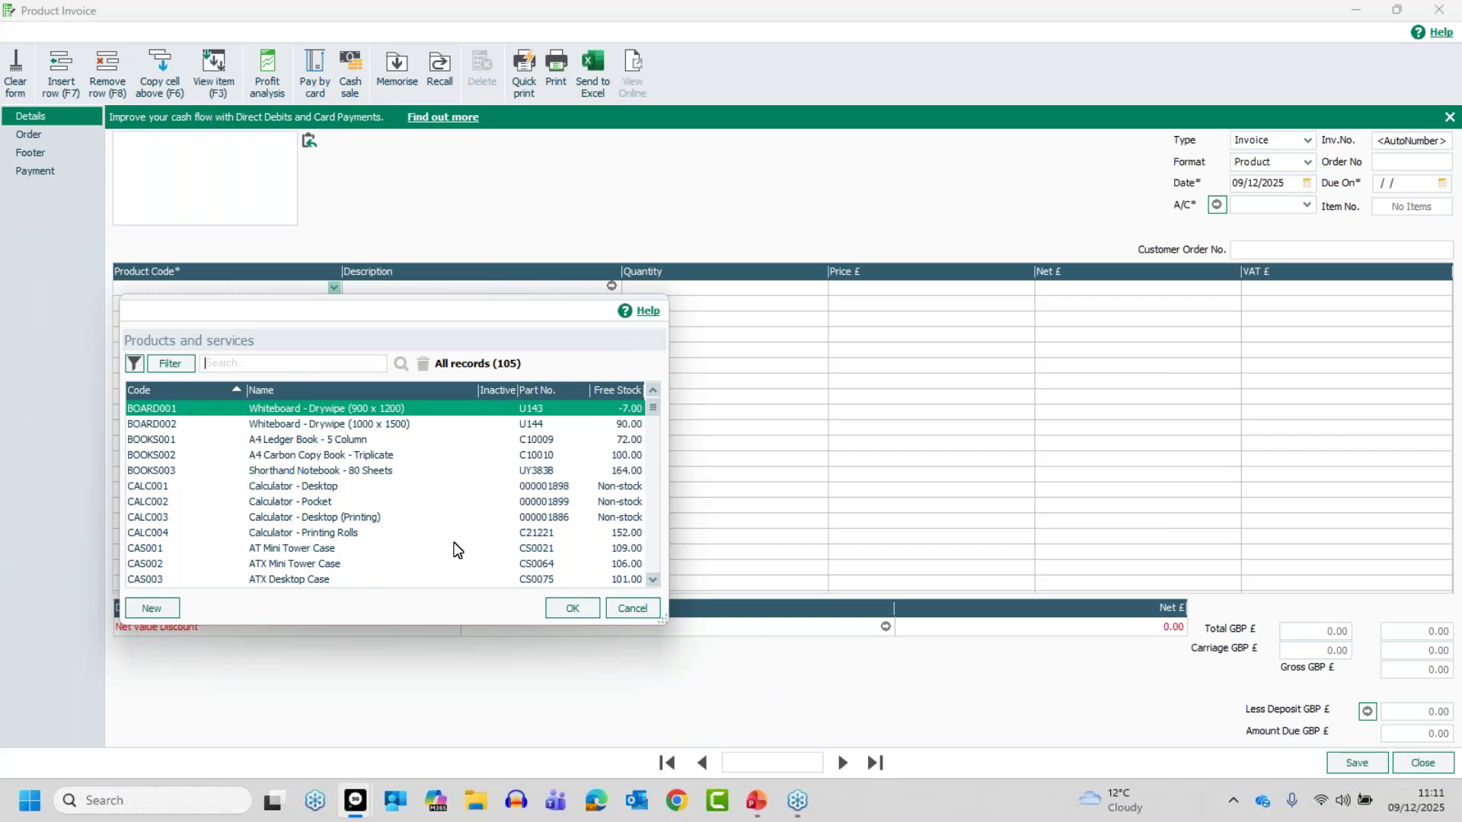
click(620, 606)
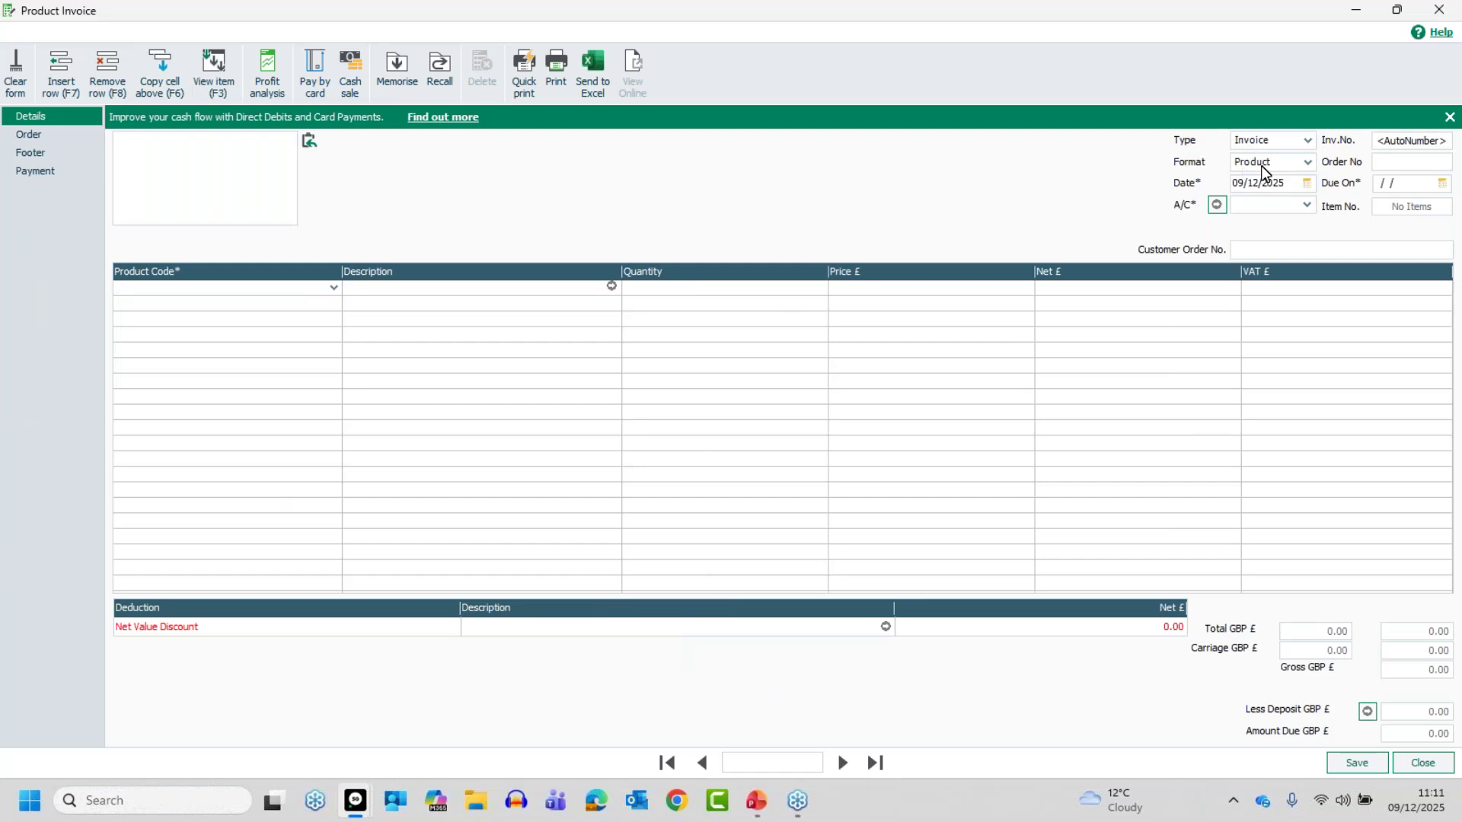
Switch the invoice format to Service and close the invoice without saving it.
click(1283, 161)
click(1268, 191)
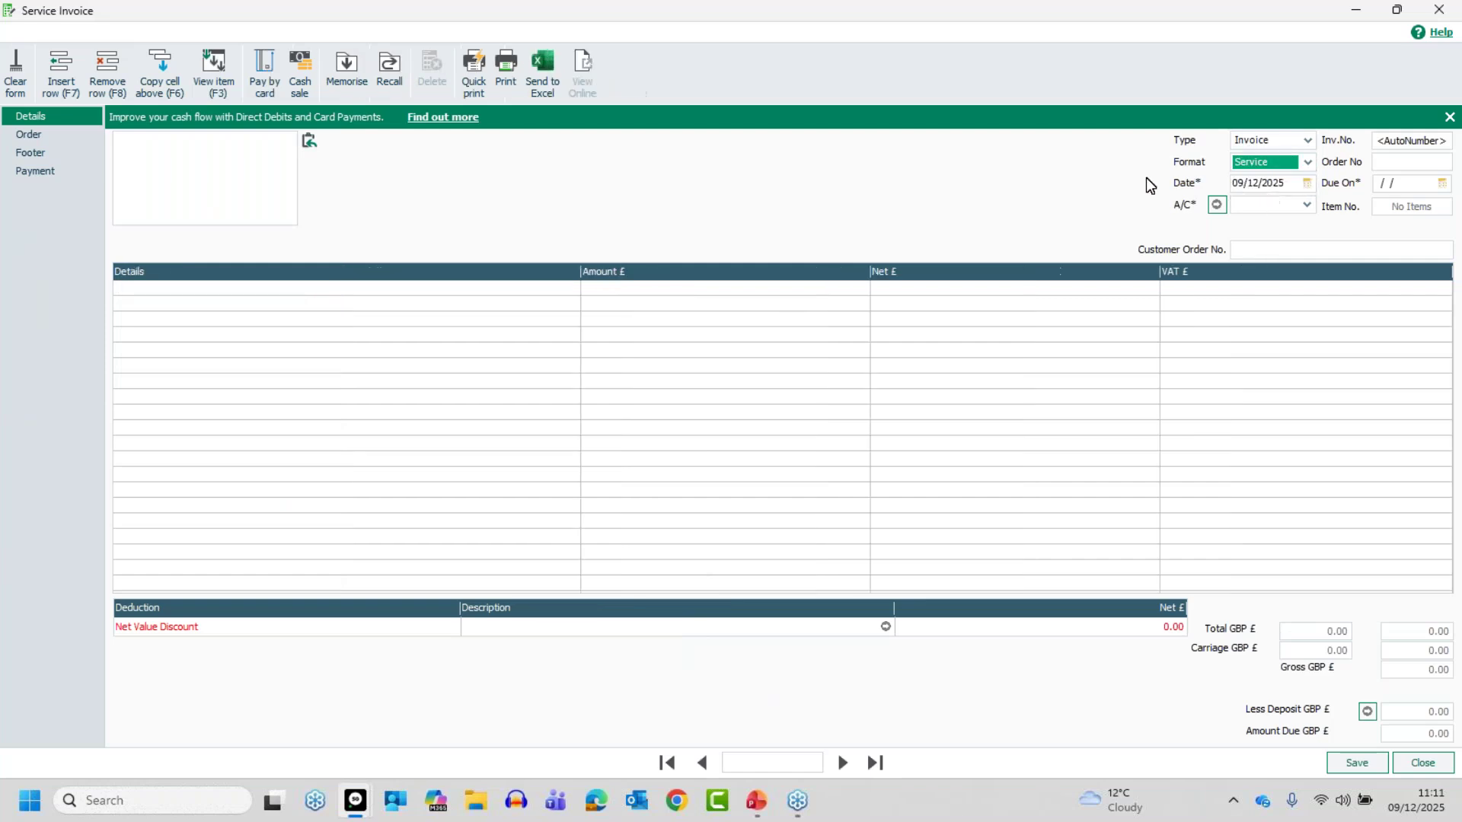
click(1421, 765)
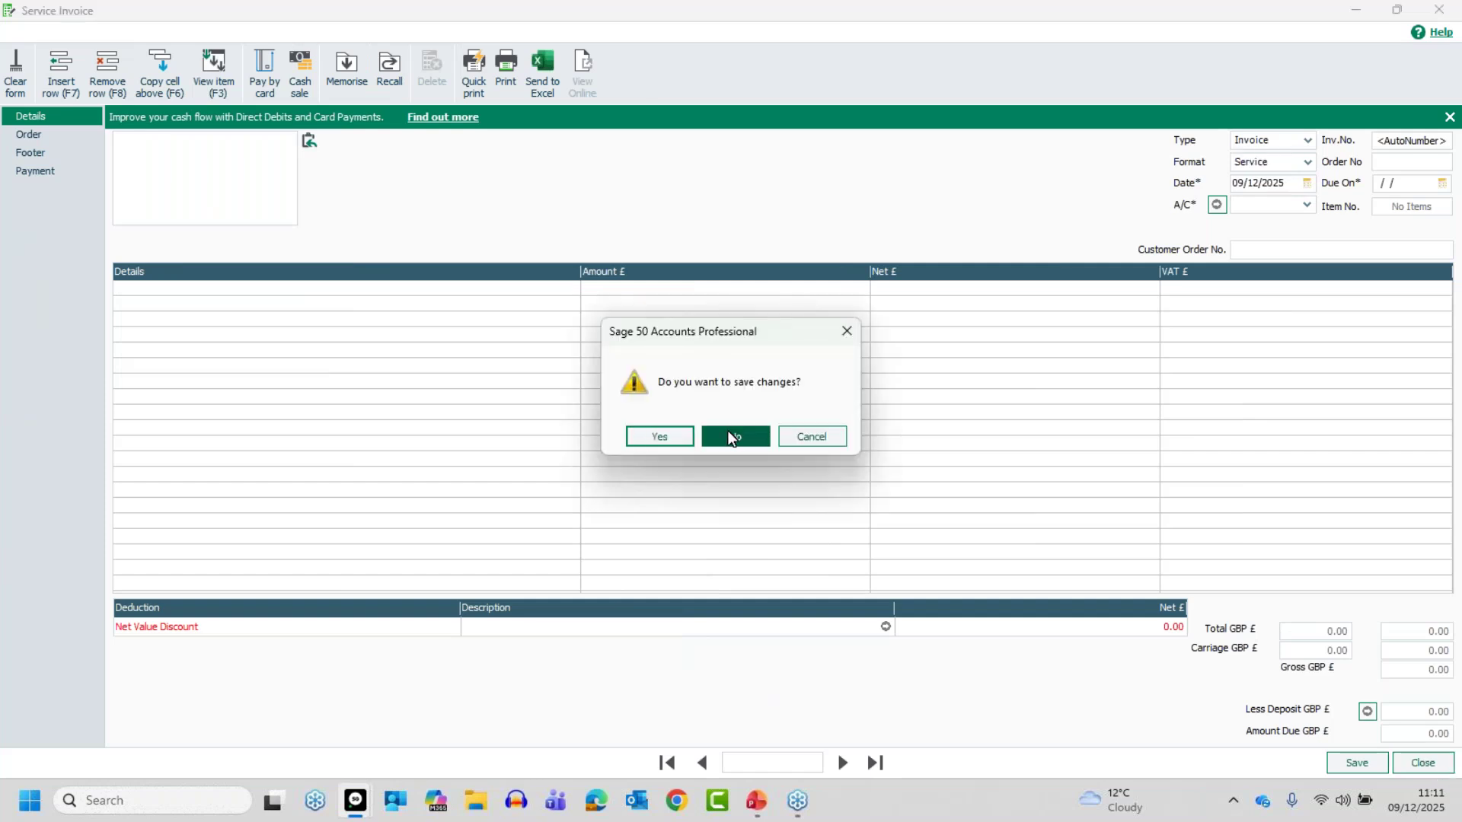
click(728, 431)
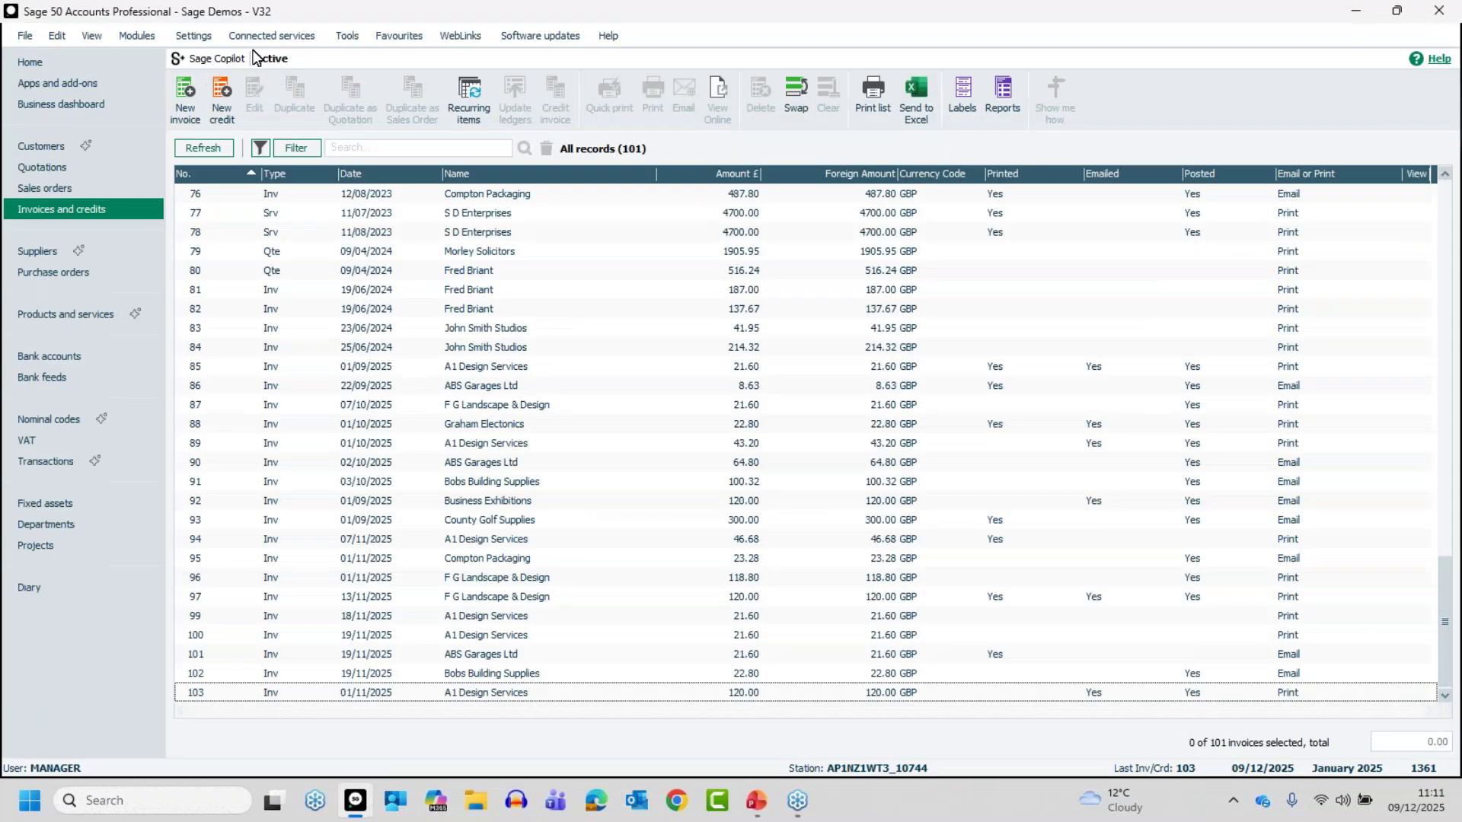
Open the invoice and order defaults, set the default invoice to Service Invoice, and review the default credit choices.
click(192, 39)
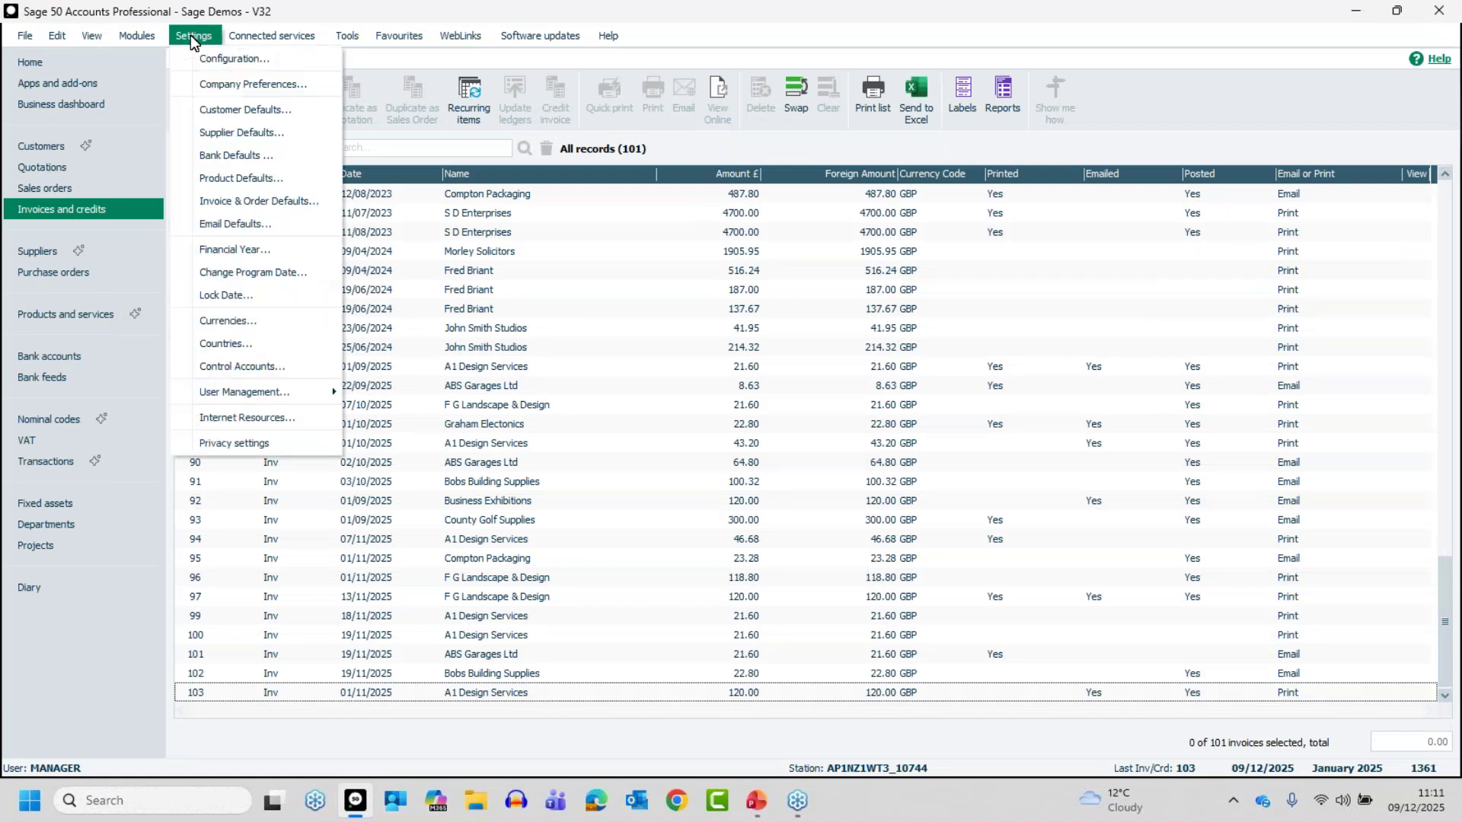
click(247, 202)
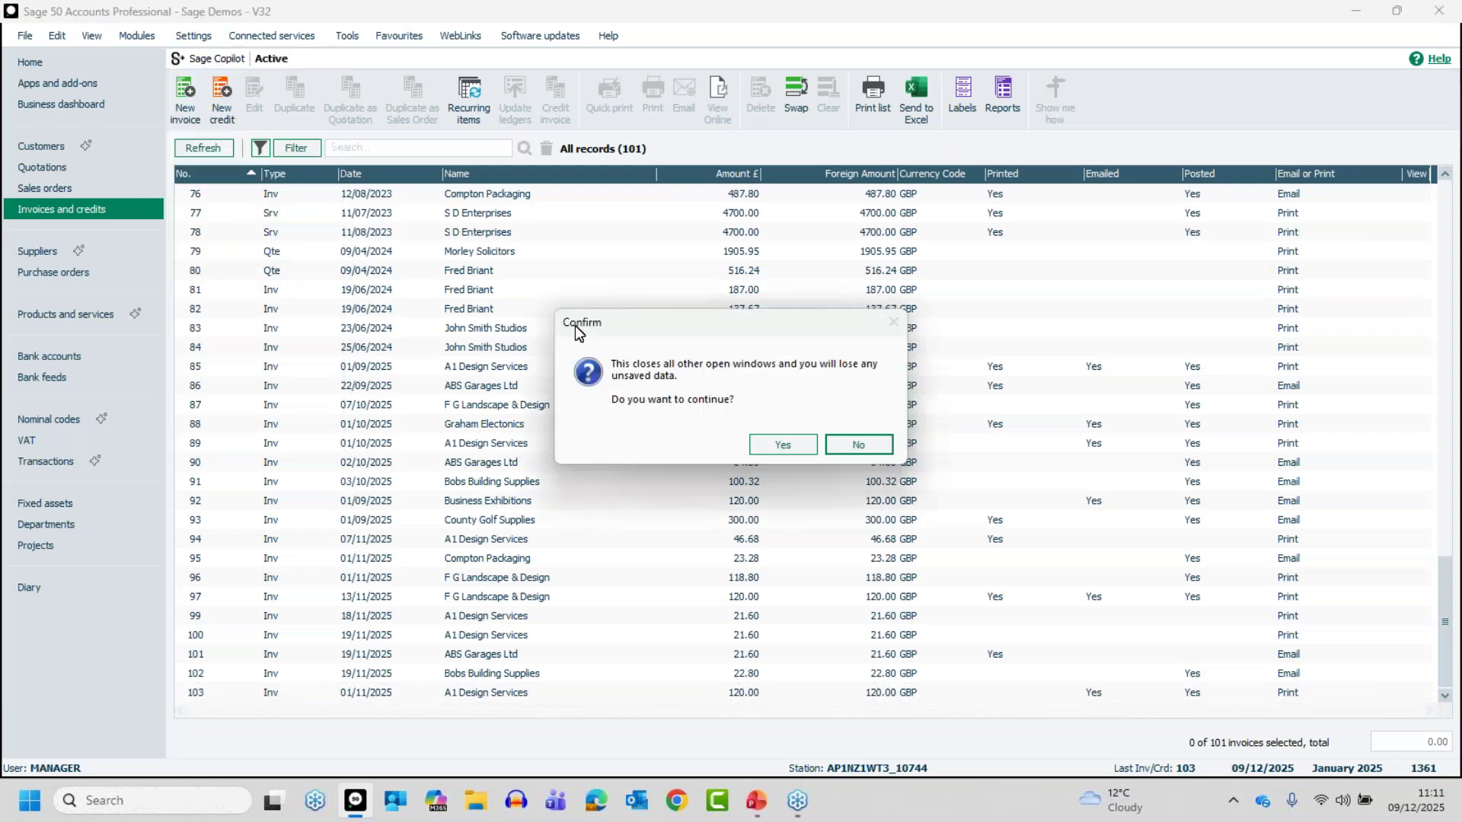
click(800, 444)
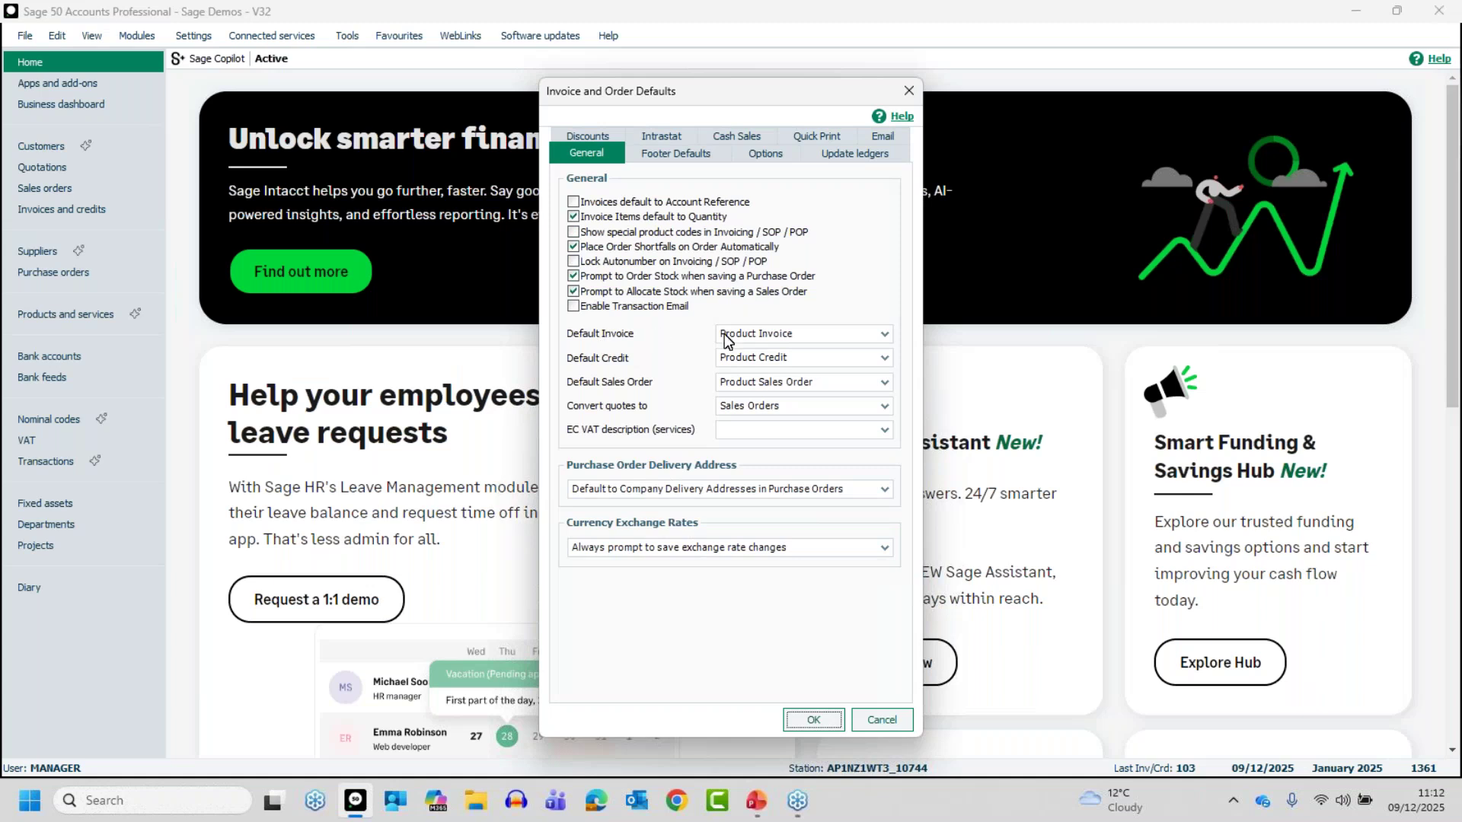
click(806, 332)
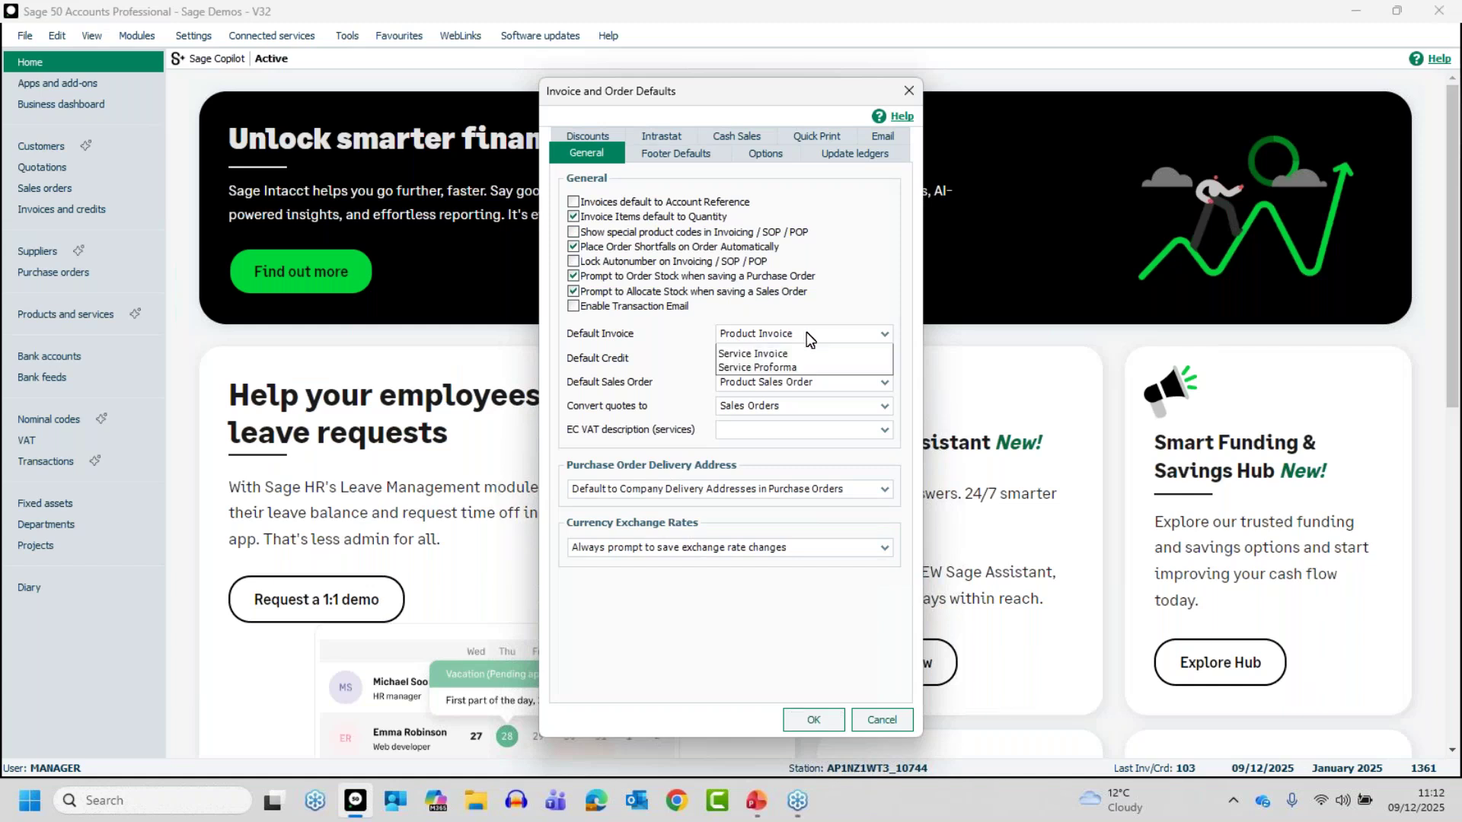
click(766, 378)
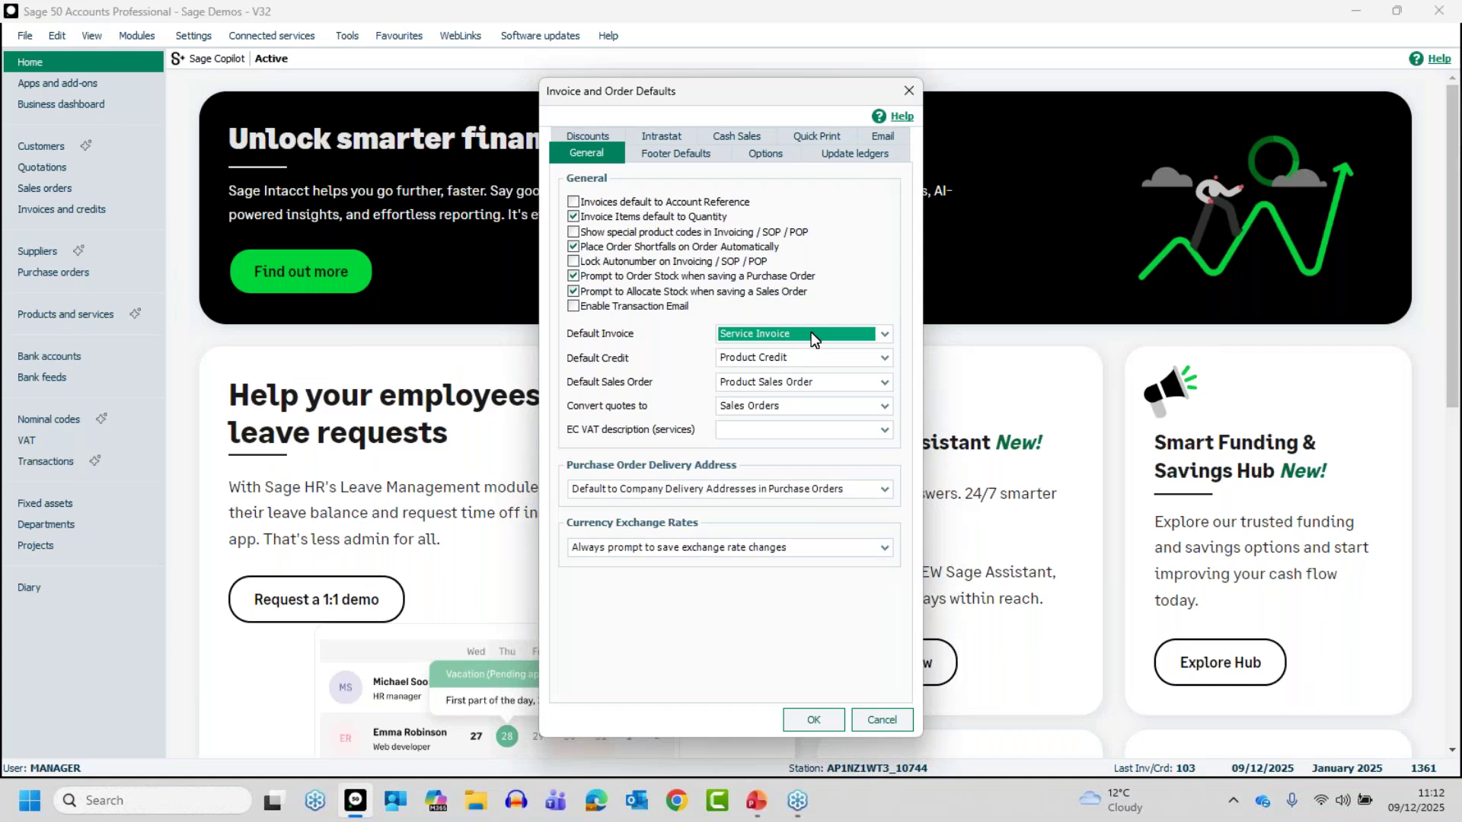
click(774, 363)
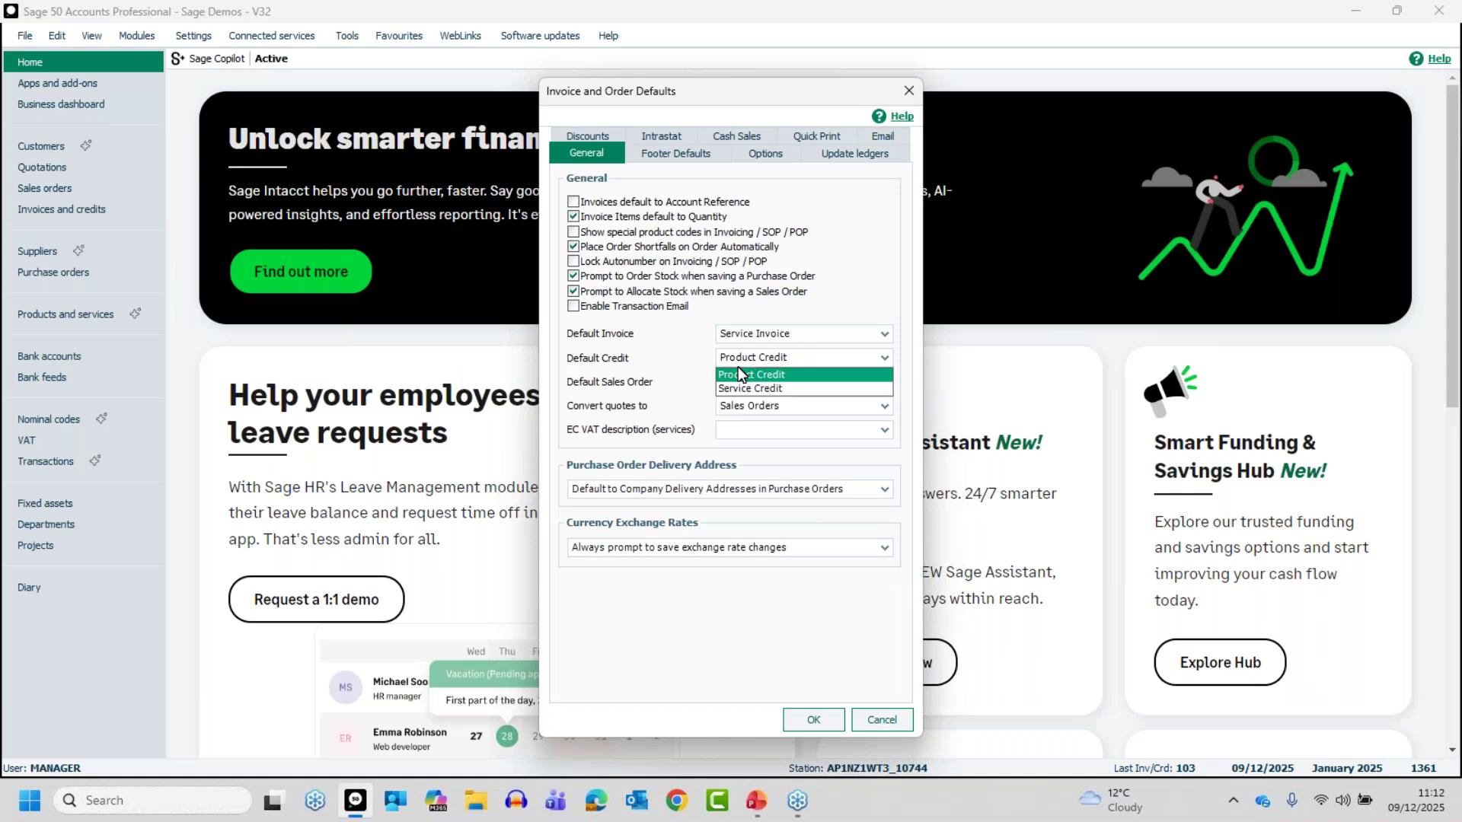
click(680, 358)
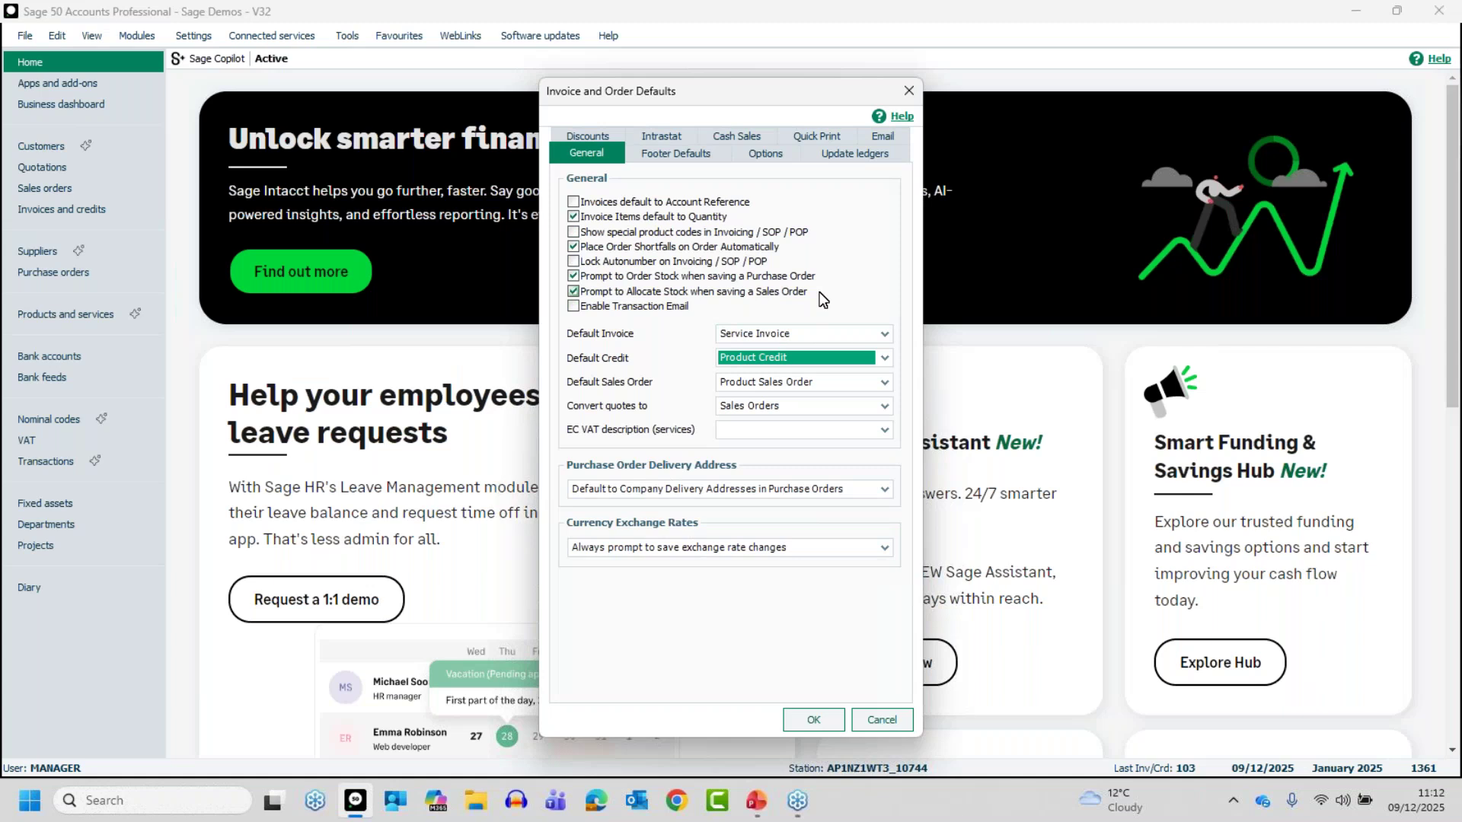
Set the invoice numbering to start from 500 in the invoice and order defaults.
click(775, 158)
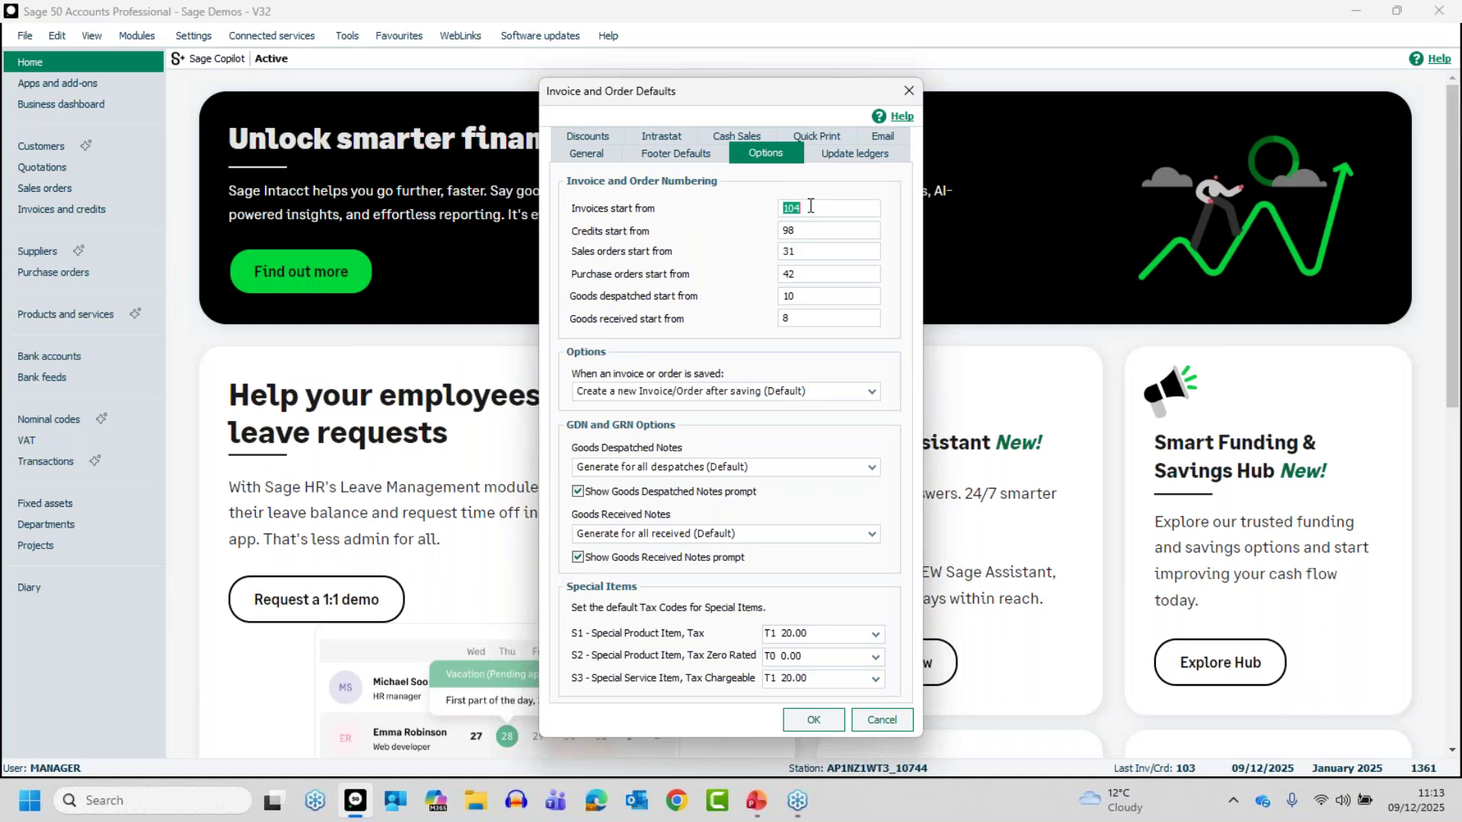
drag(811, 206, 757, 195)
text(26)
text(0001)
key(BackSpace)
key(BackSpace)
key(BackSpace)
key(BackSpace)
key(BackSpace)
key(BackSpace)
text(500)
In the customer ledger update defaults, set the transaction Ref to Invoice Number and the Ex Ref to Your order number.
click(864, 156)
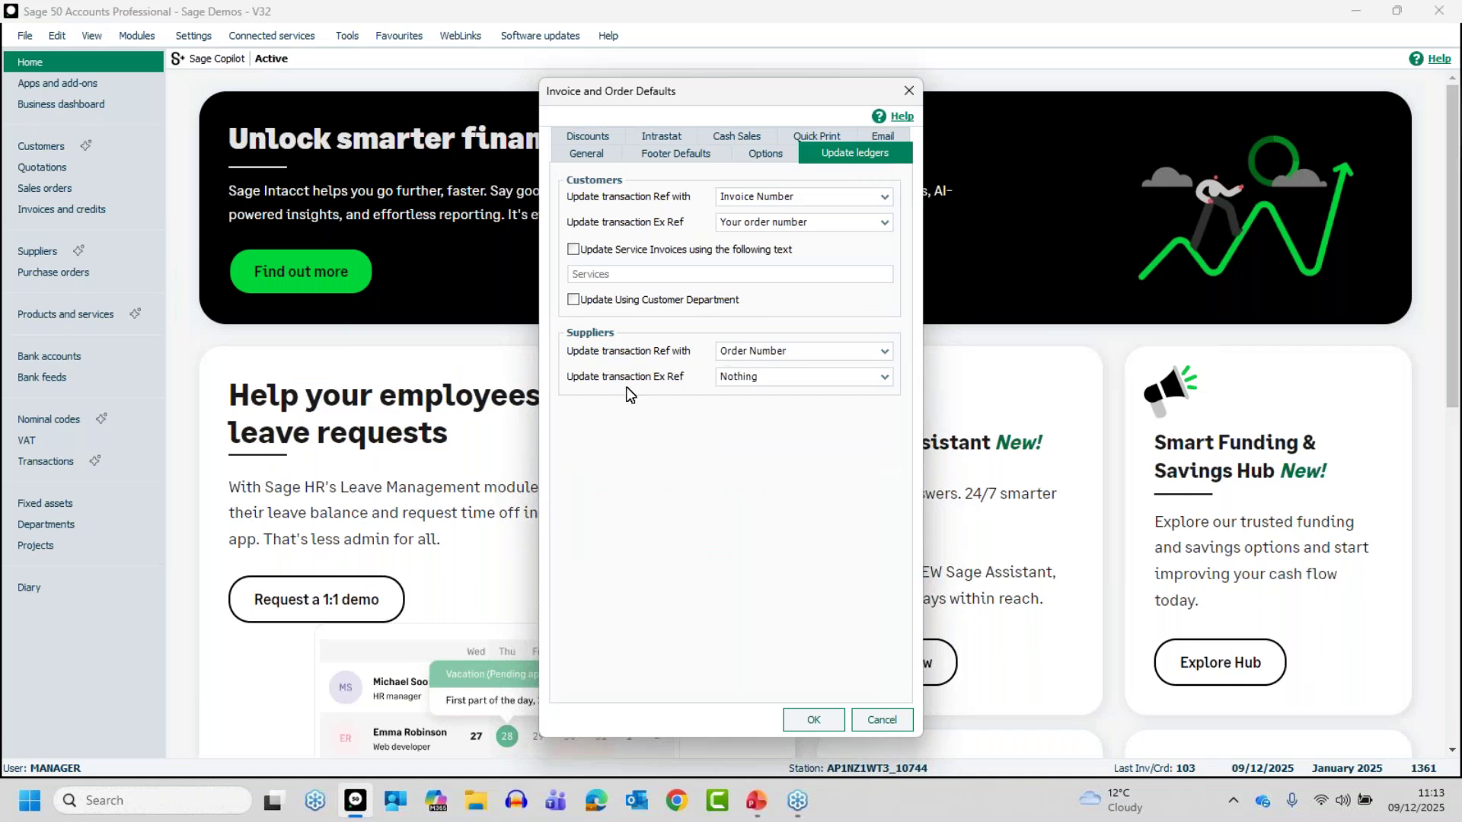
click(784, 245)
click(801, 200)
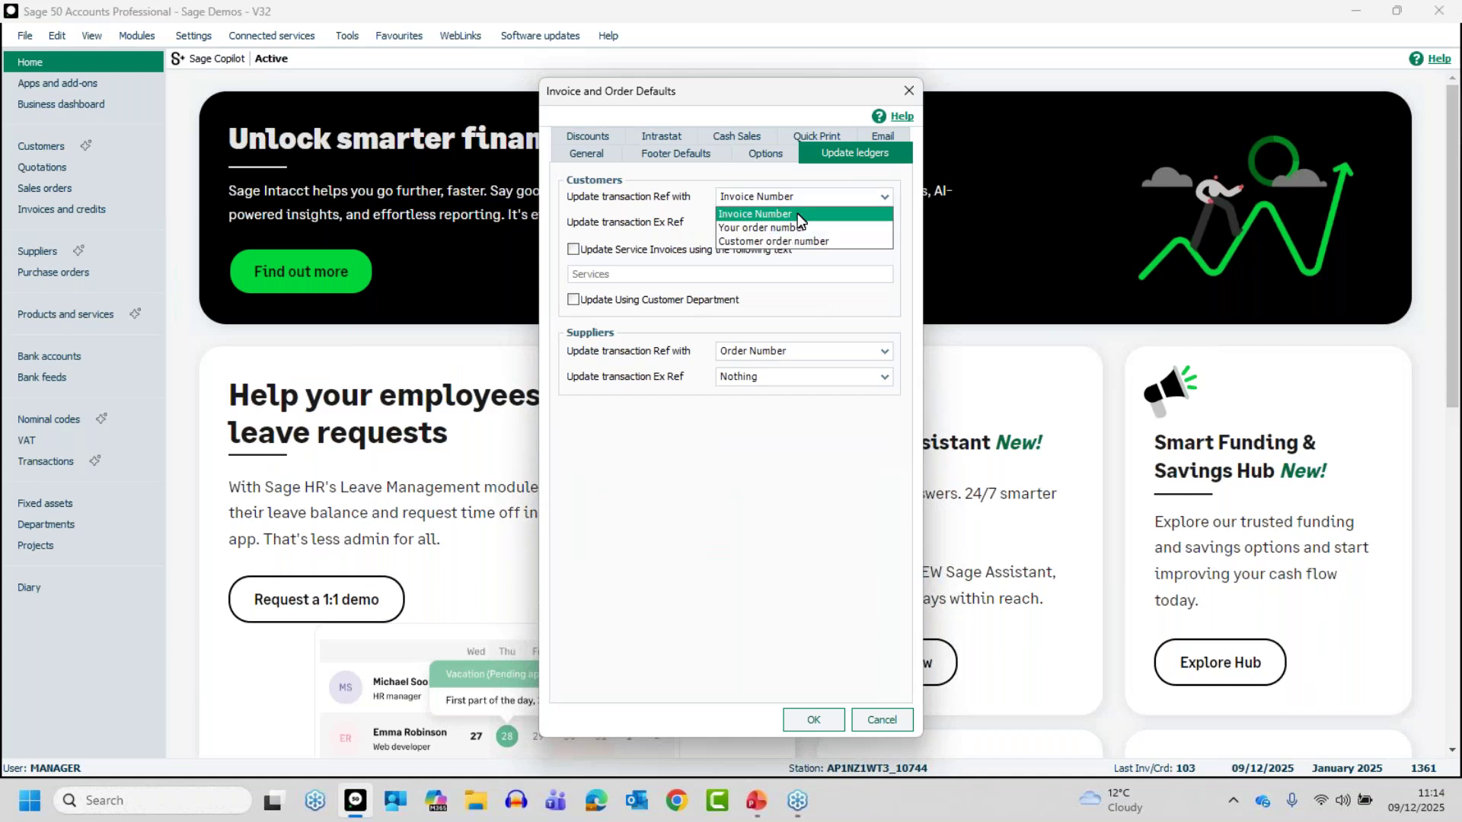
click(797, 213)
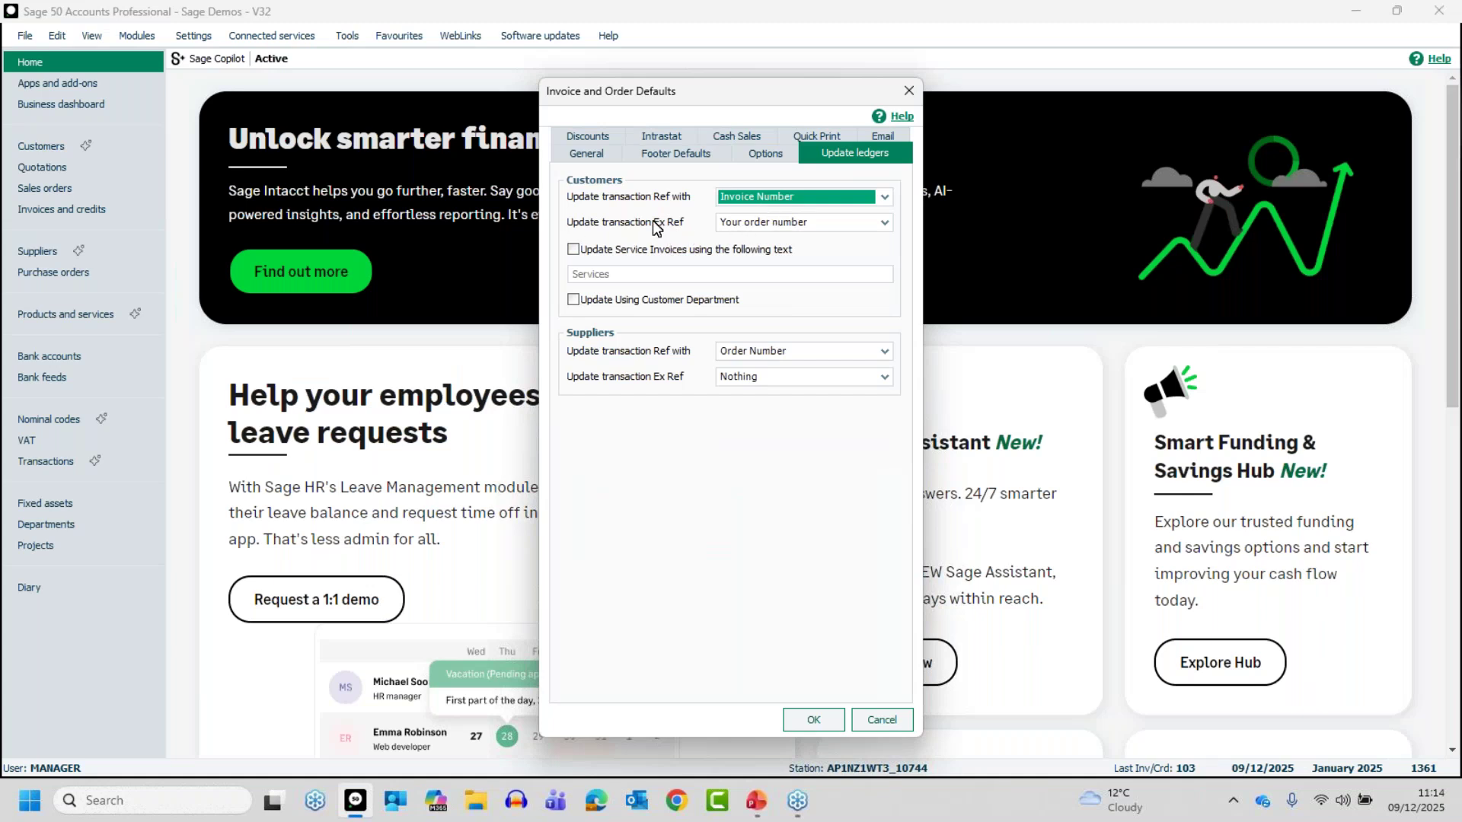
click(768, 222)
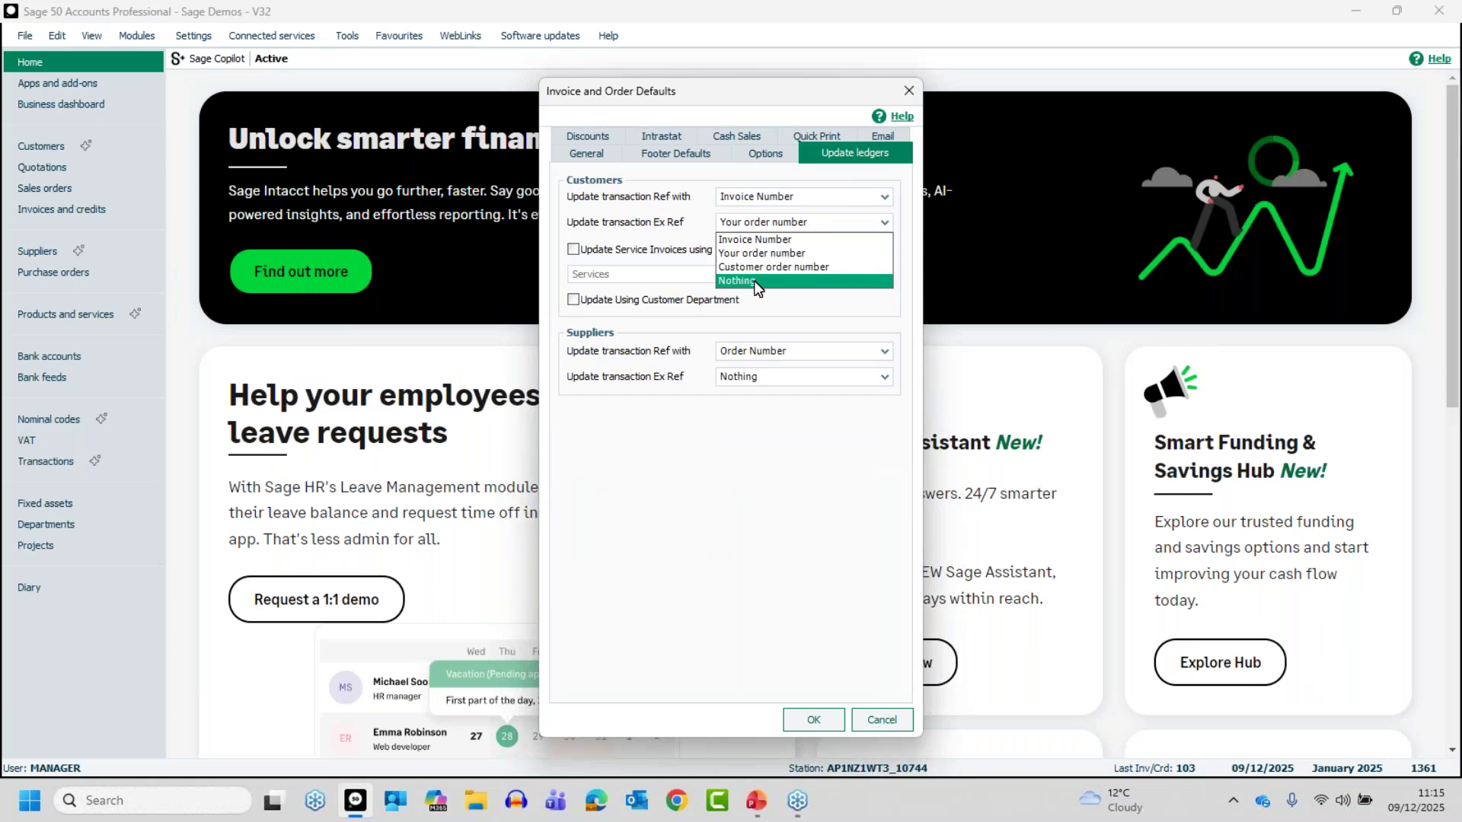
click(763, 254)
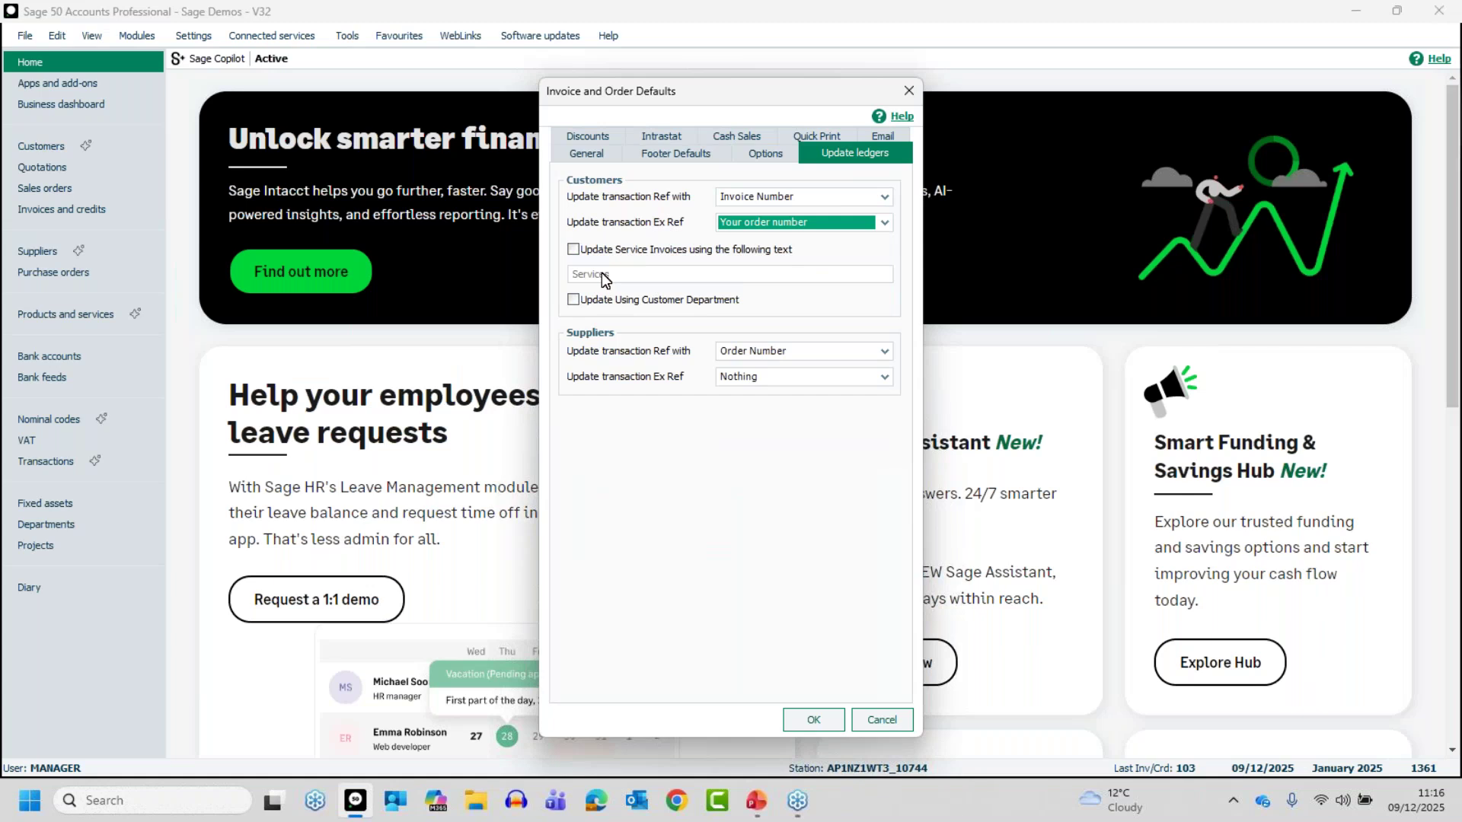
Try the option to update service invoices using set text, leave it off, and save the invoice and order defaults.
click(573, 252)
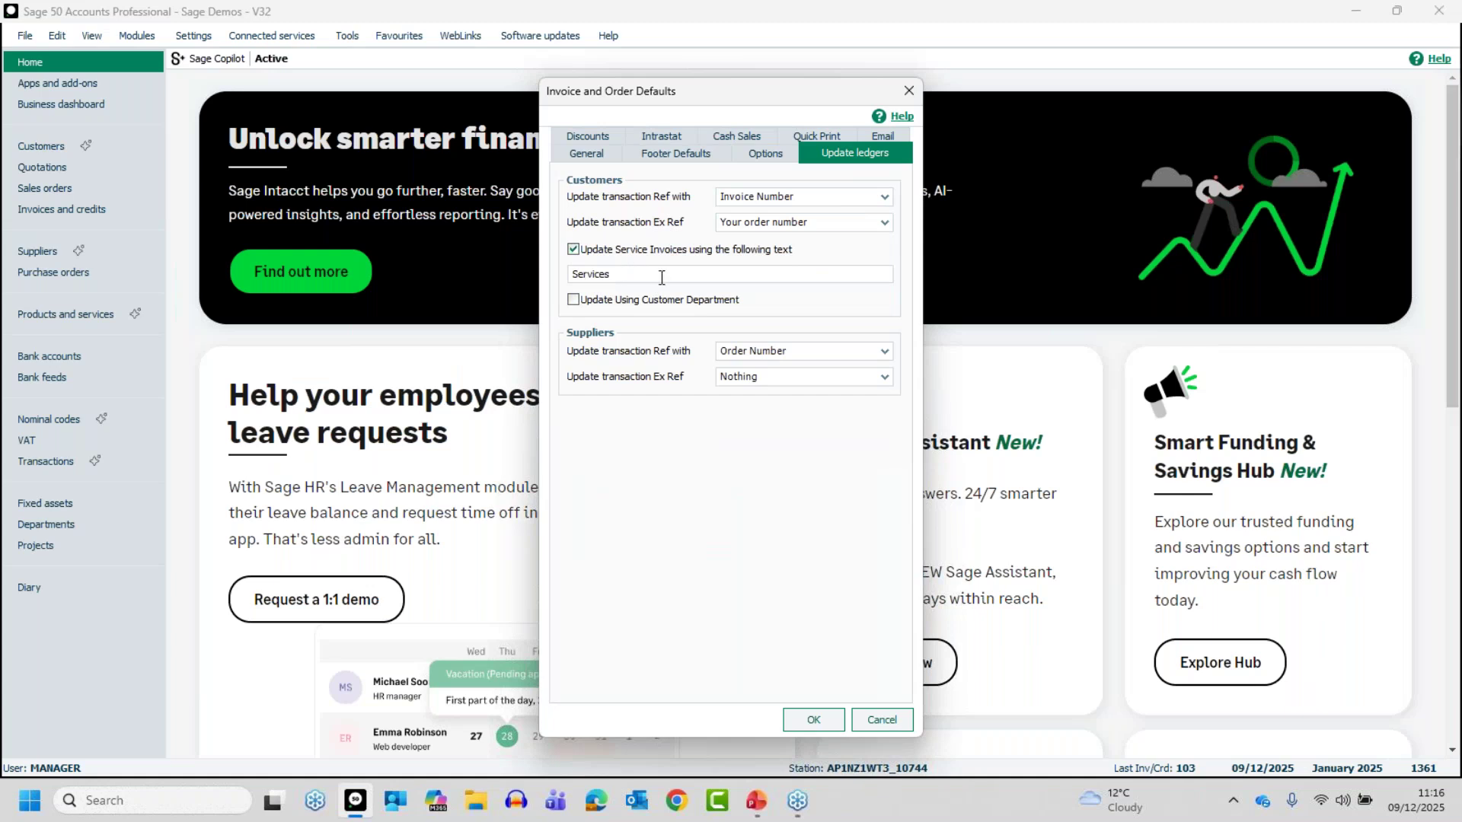
click(575, 252)
click(829, 721)
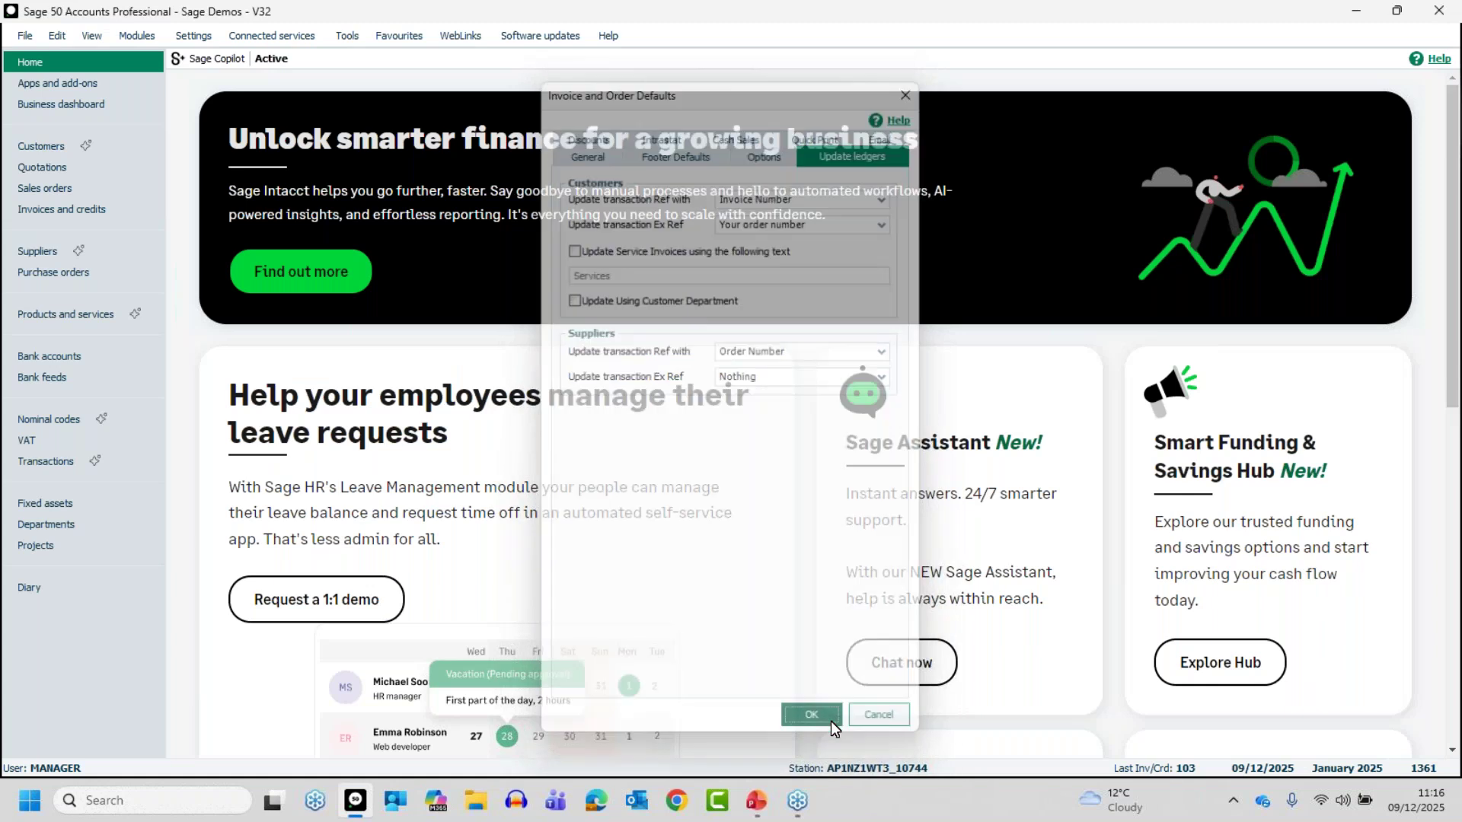
scroll(830, 720, down, 3)
scroll(830, 720, up, 3)
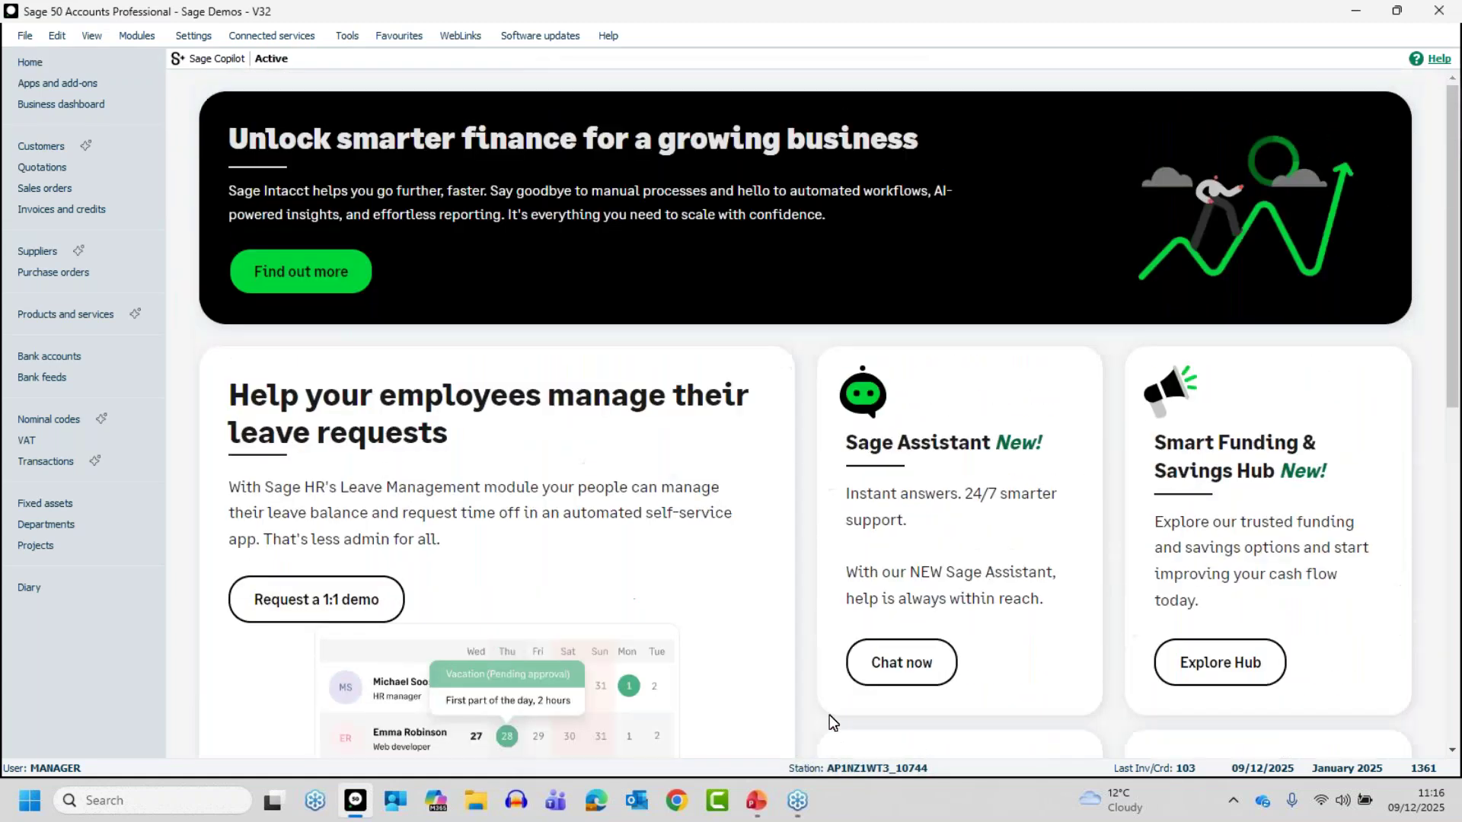
Start a new invoice from the invoices and credits list, check the format choices, and keep the Service format.
click(58, 208)
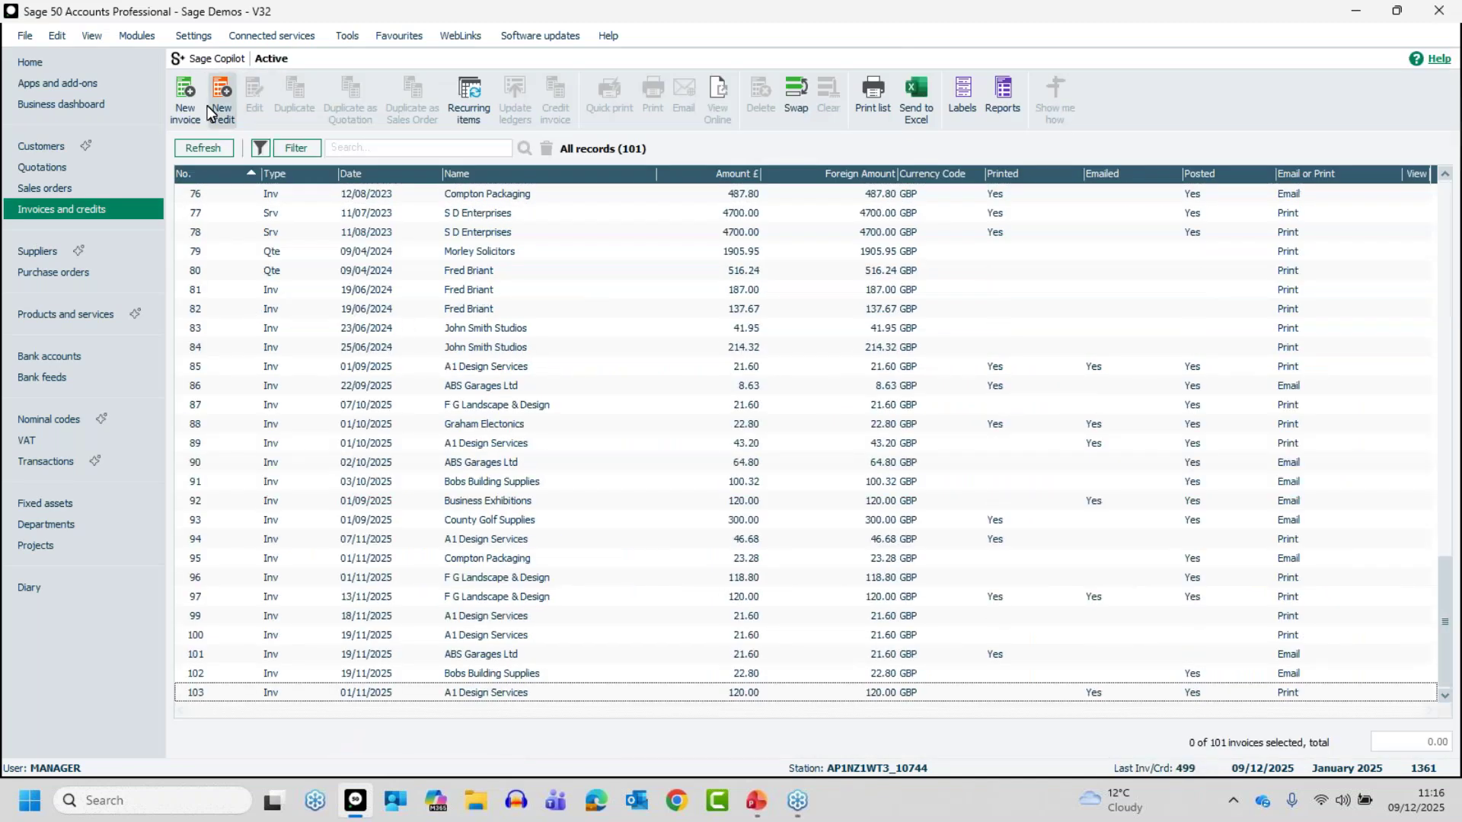
click(192, 88)
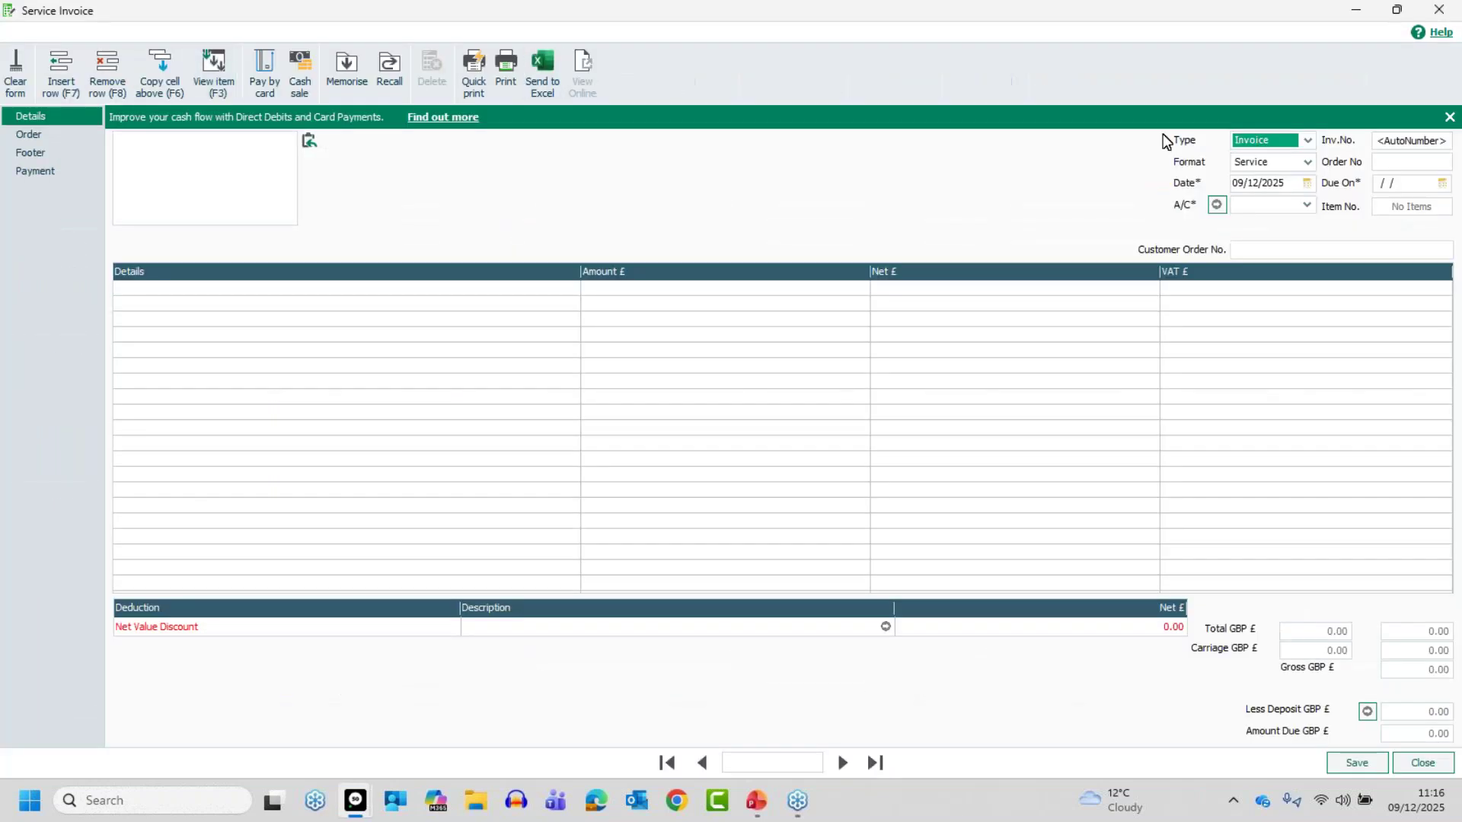
click(1284, 168)
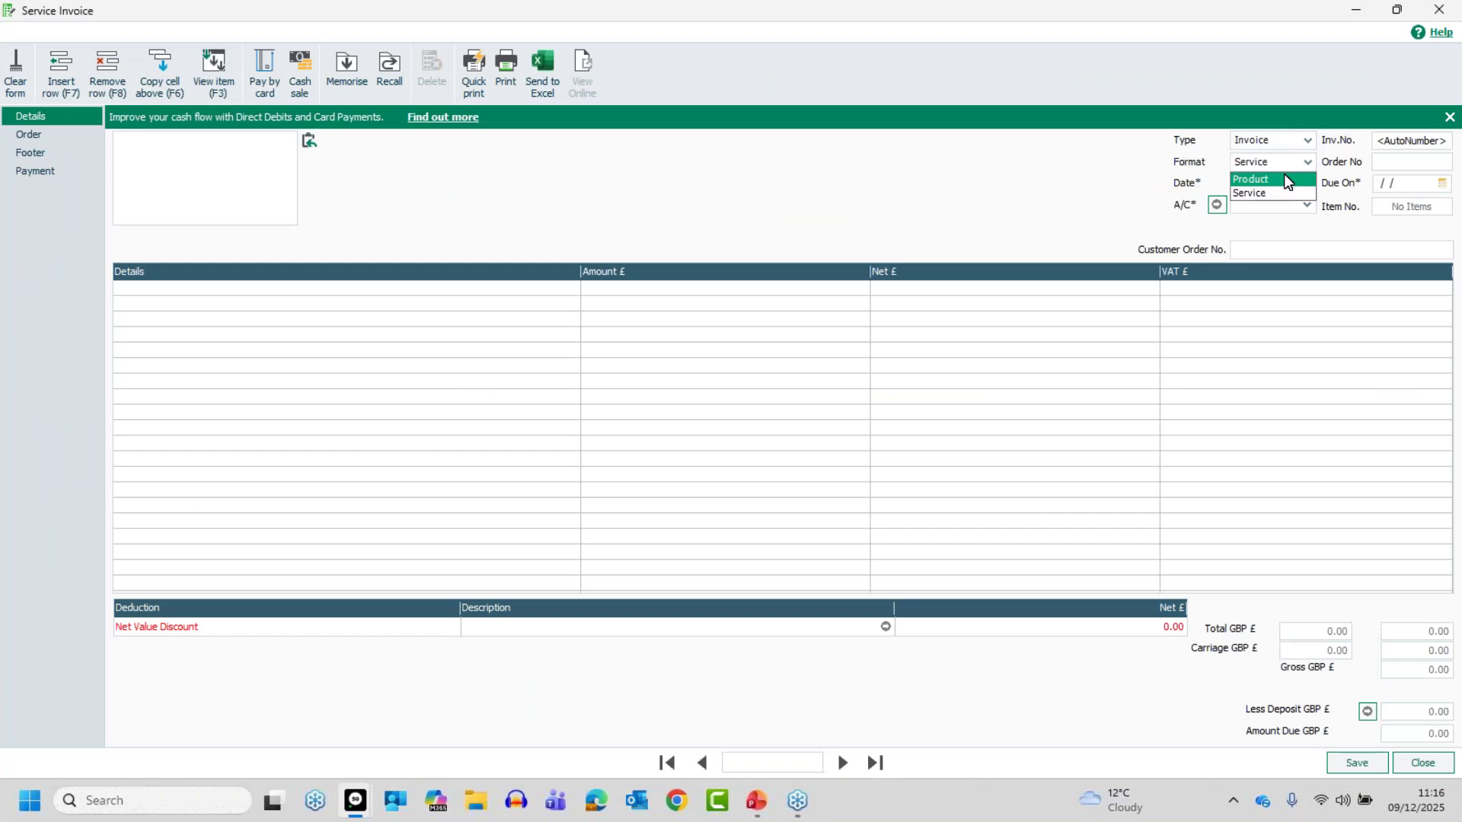
click(1279, 161)
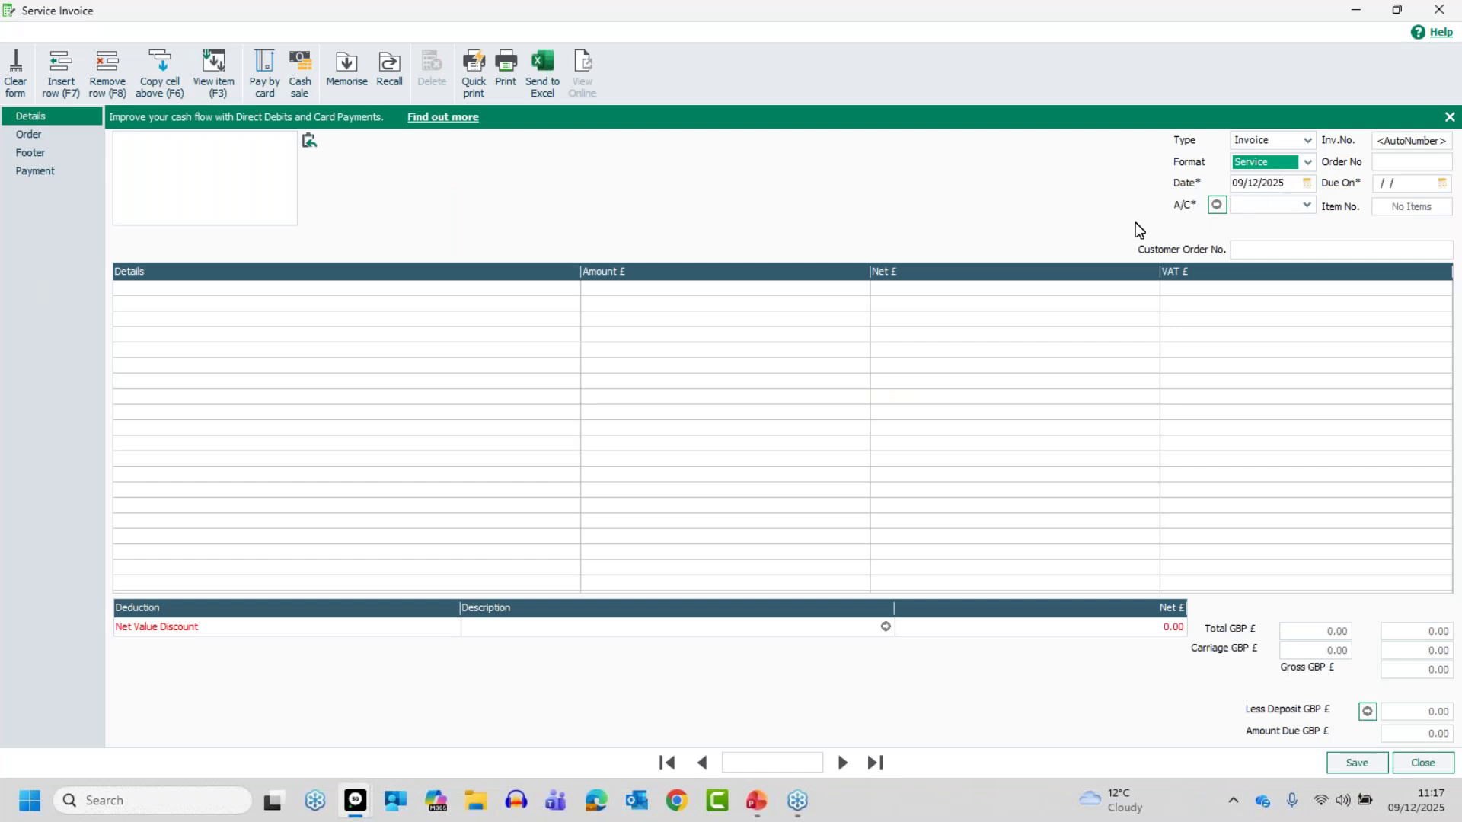
Create and save a new customer record from the invoice's account lookup, entering an account code and the customer's name.
click(1307, 205)
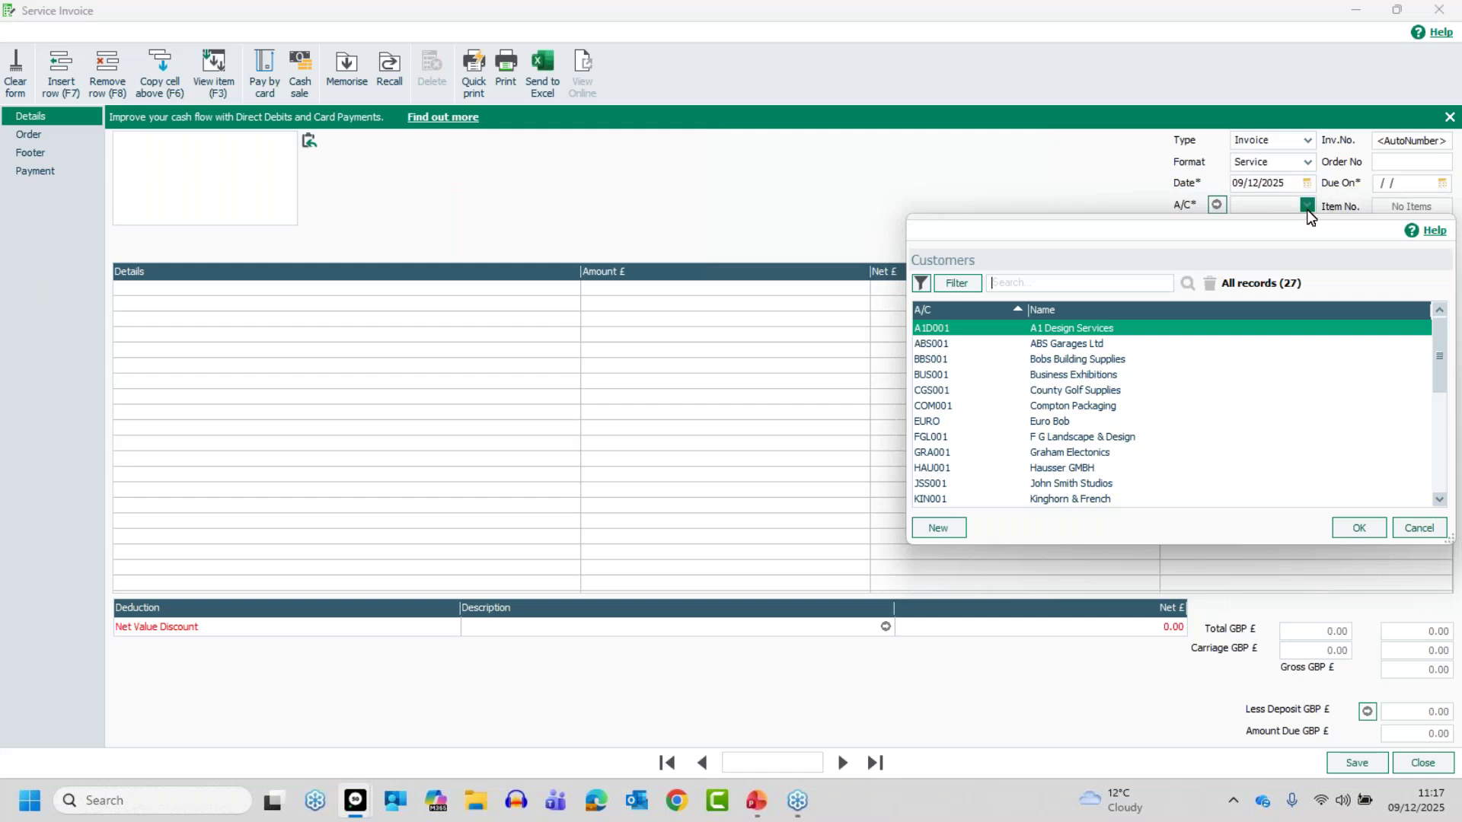
click(941, 527)
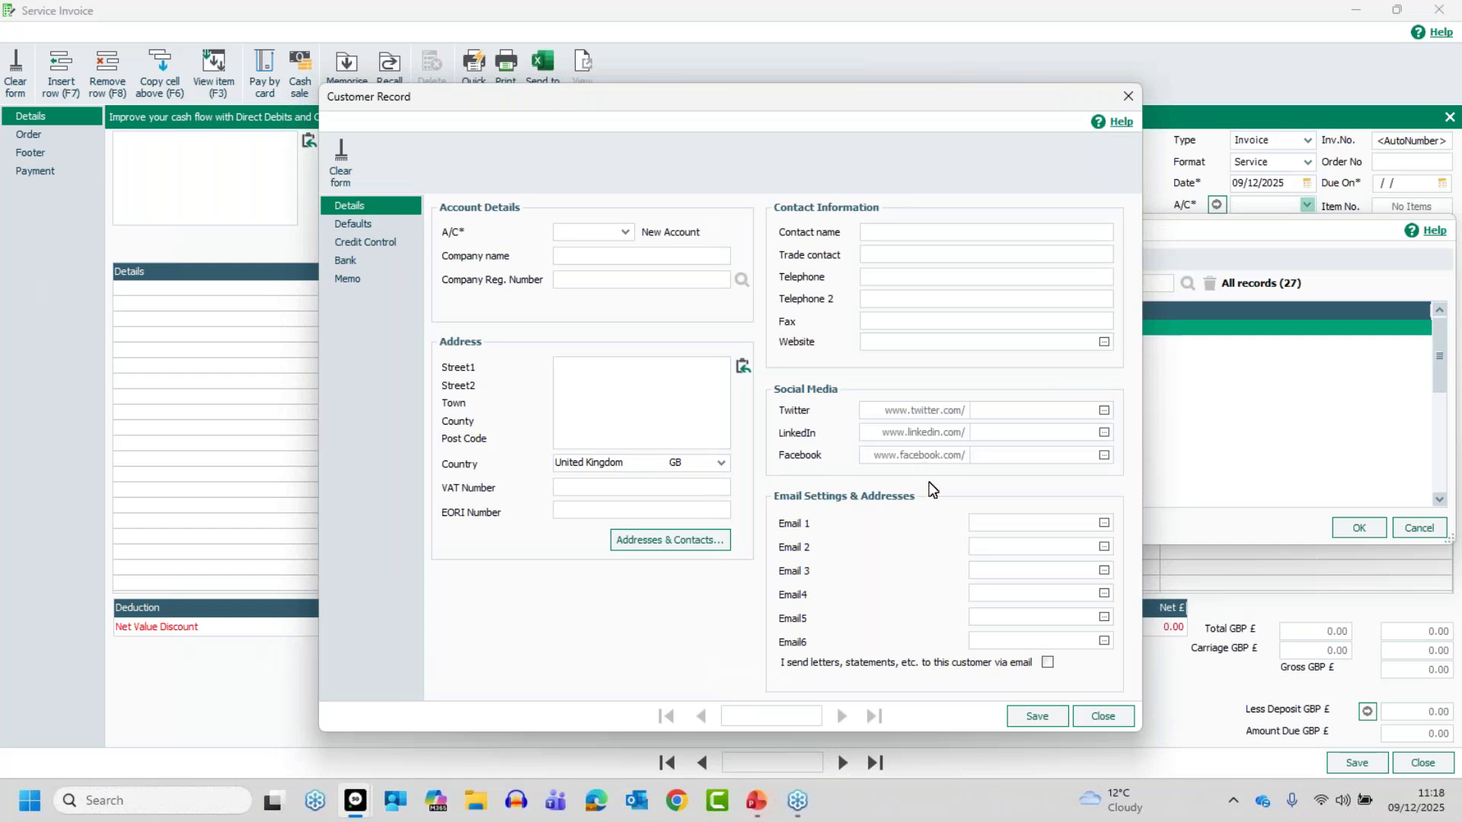
text(MC123)
key(Tab)
text(Michael)
click(1036, 718)
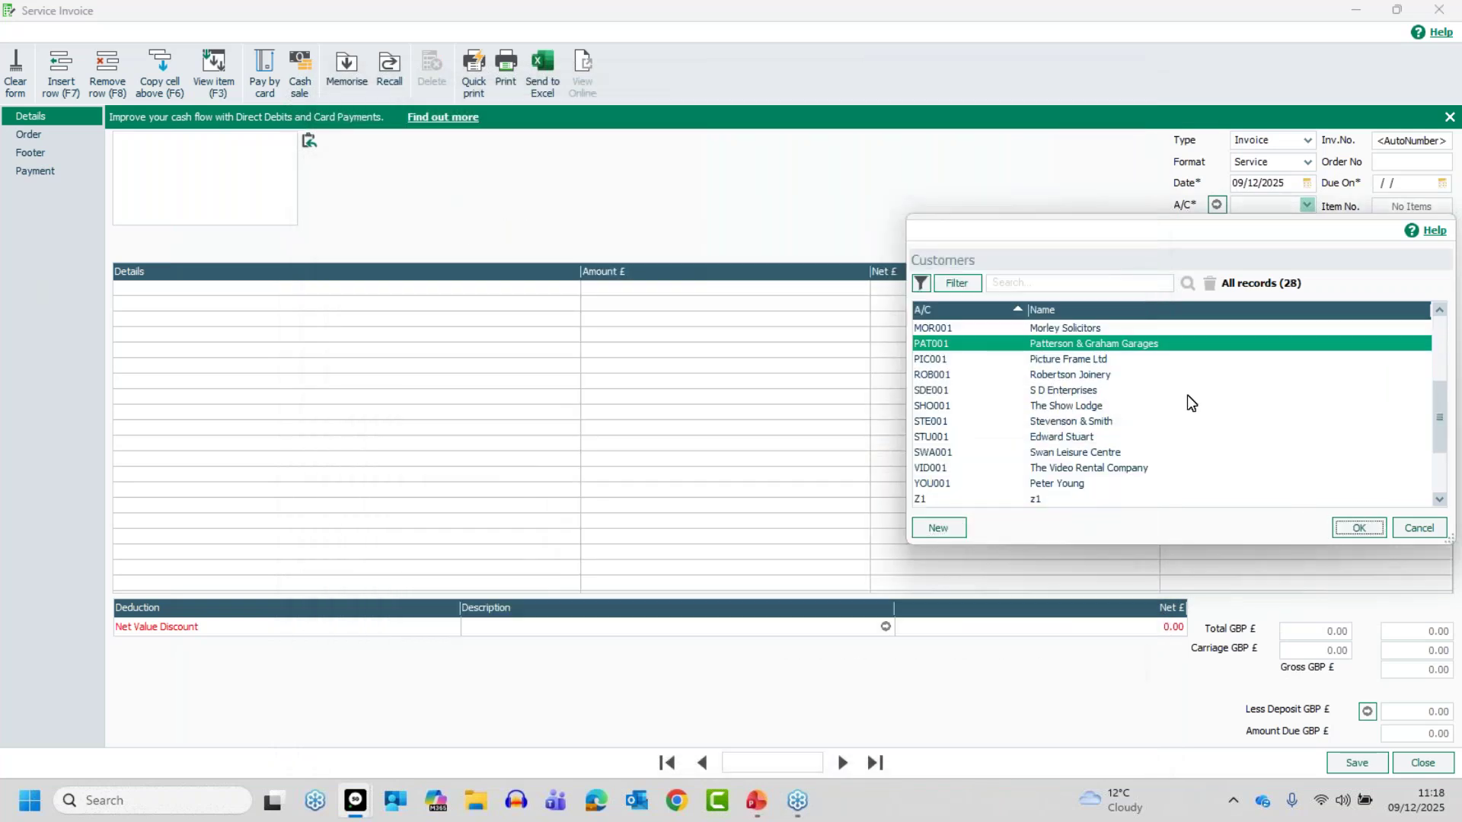
Locate the newly created customer in the lookup list, but choose A1 Design Services as the invoice's customer.
key(Up)
key(Up)
key(Up)
key(Up)
key(Up)
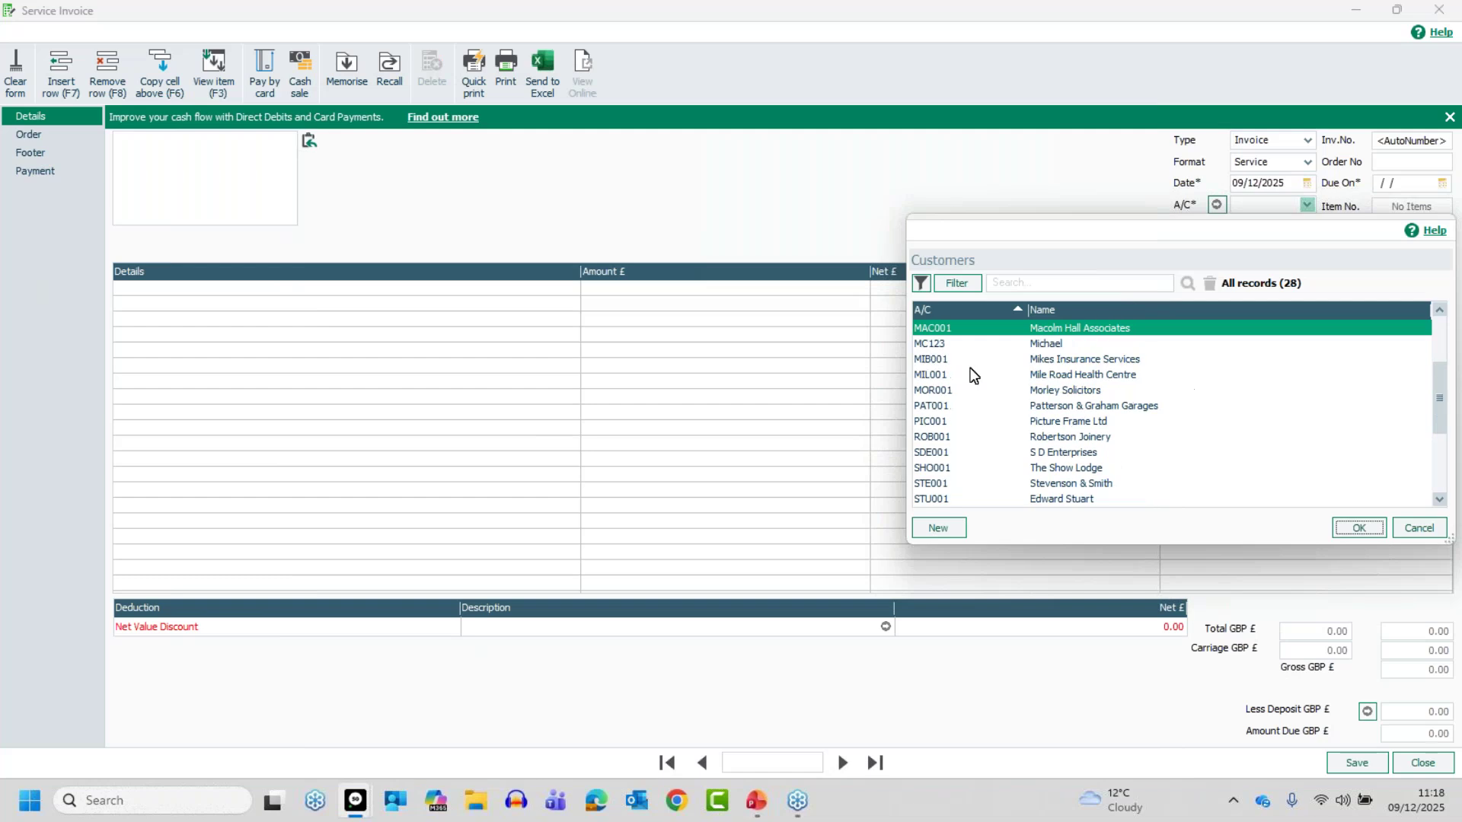
click(973, 345)
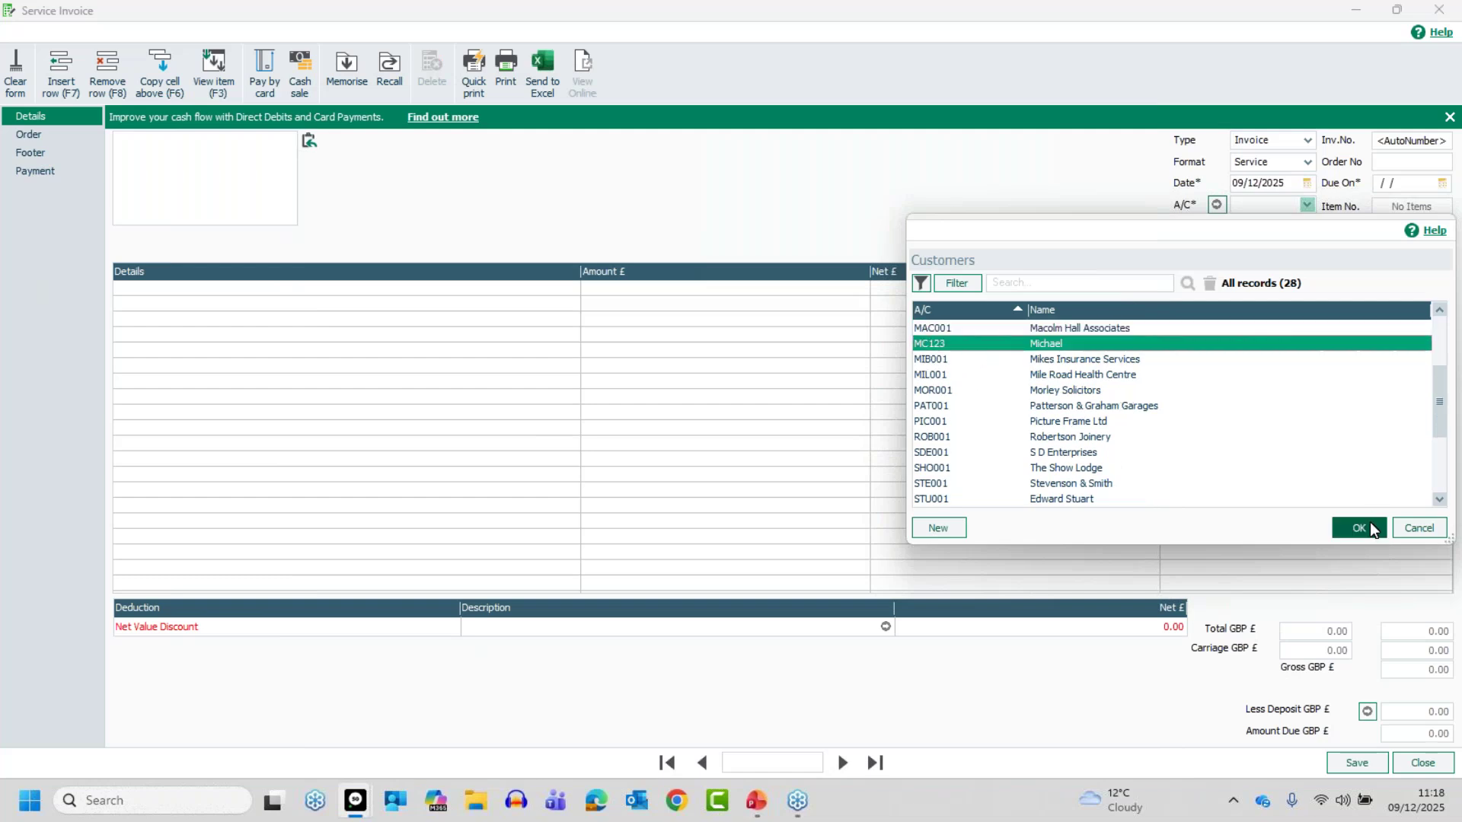
drag(1437, 434, 1437, 335)
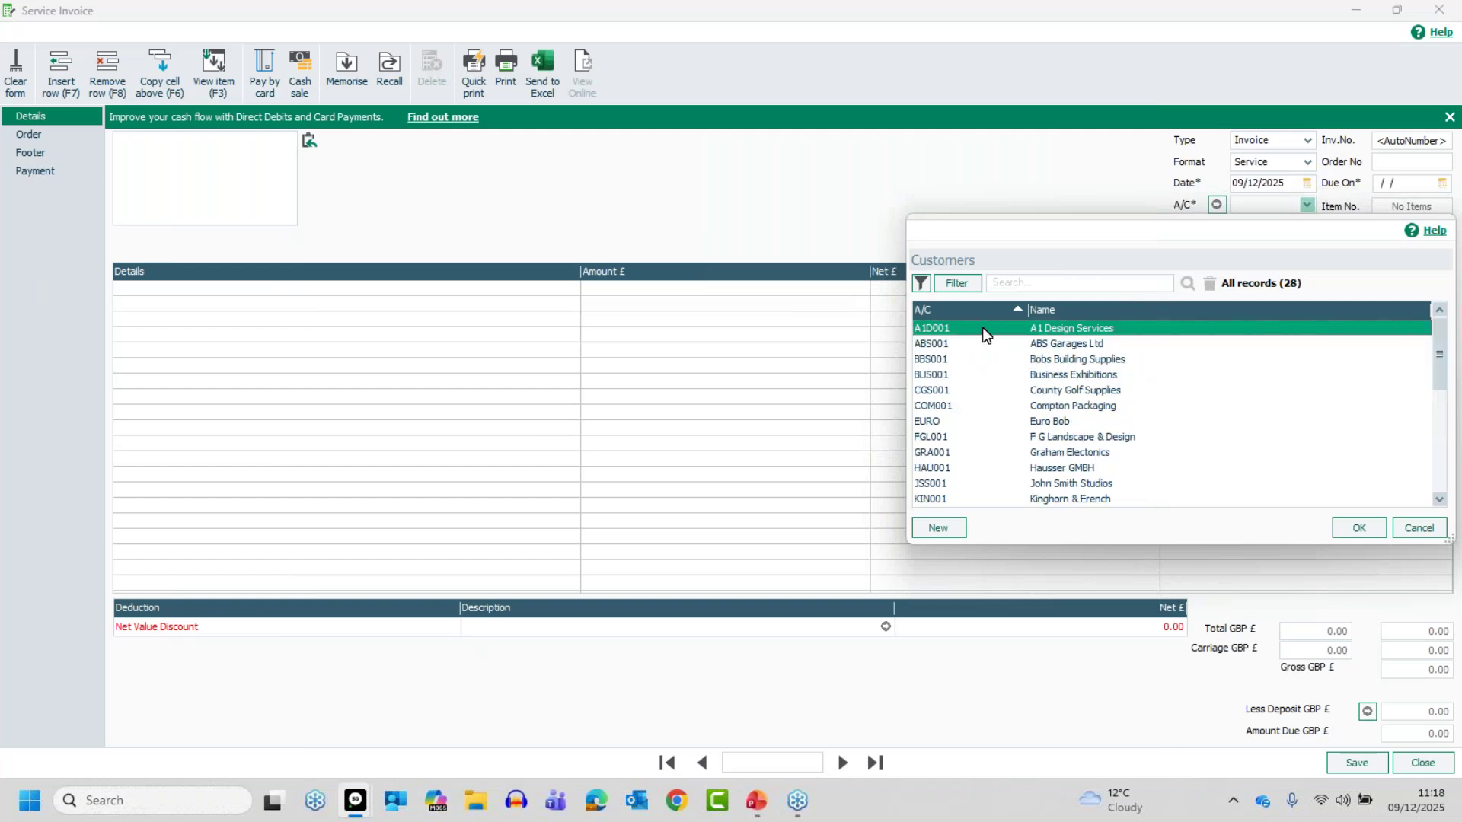
double_click(987, 335)
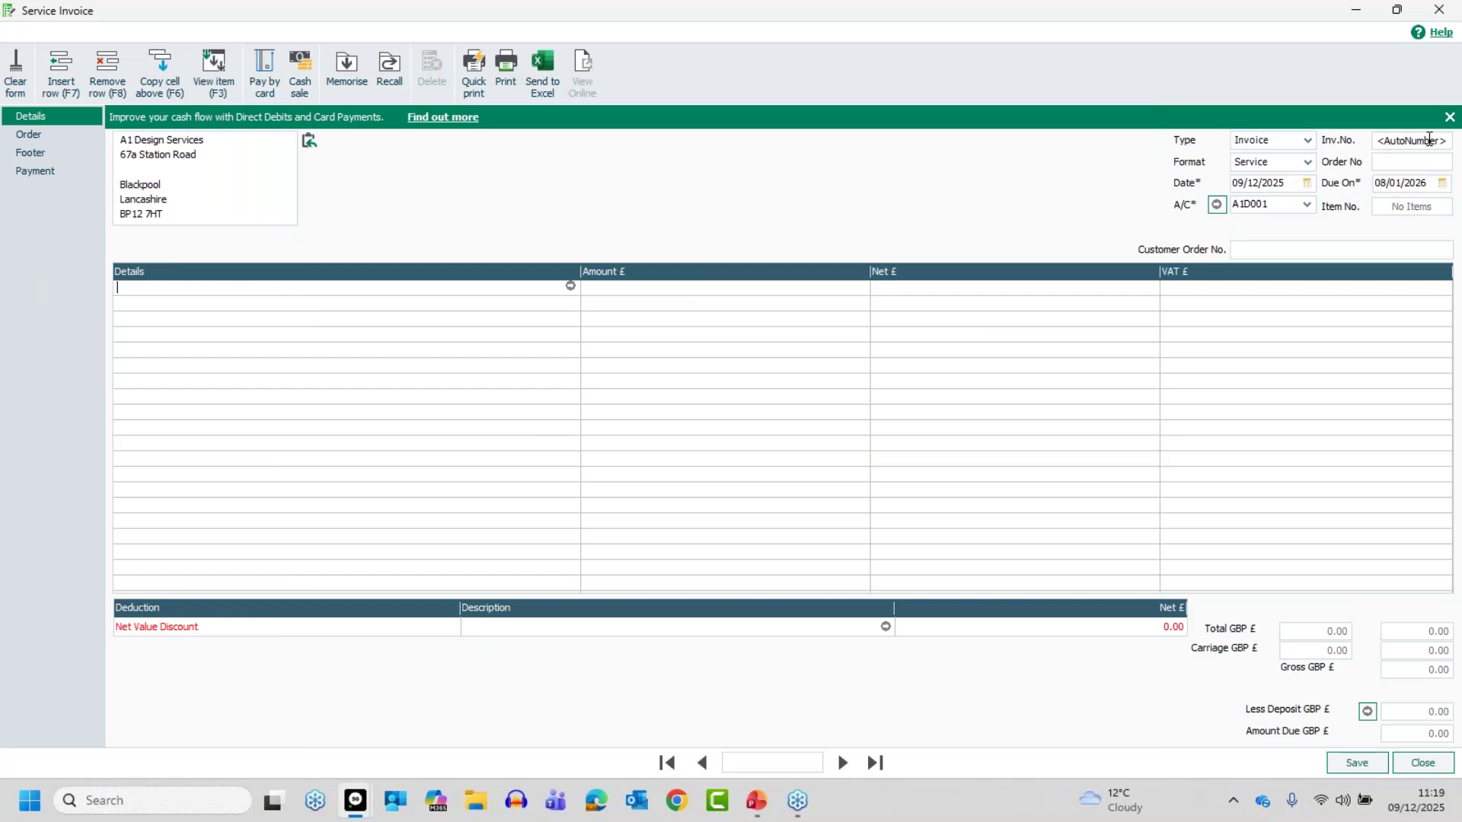
Add a "Parts and Labour" line to the service invoice with an amount of £100.
click(1405, 159)
click(265, 288)
text(Parts and Labour)
key(Tab)
text(100)
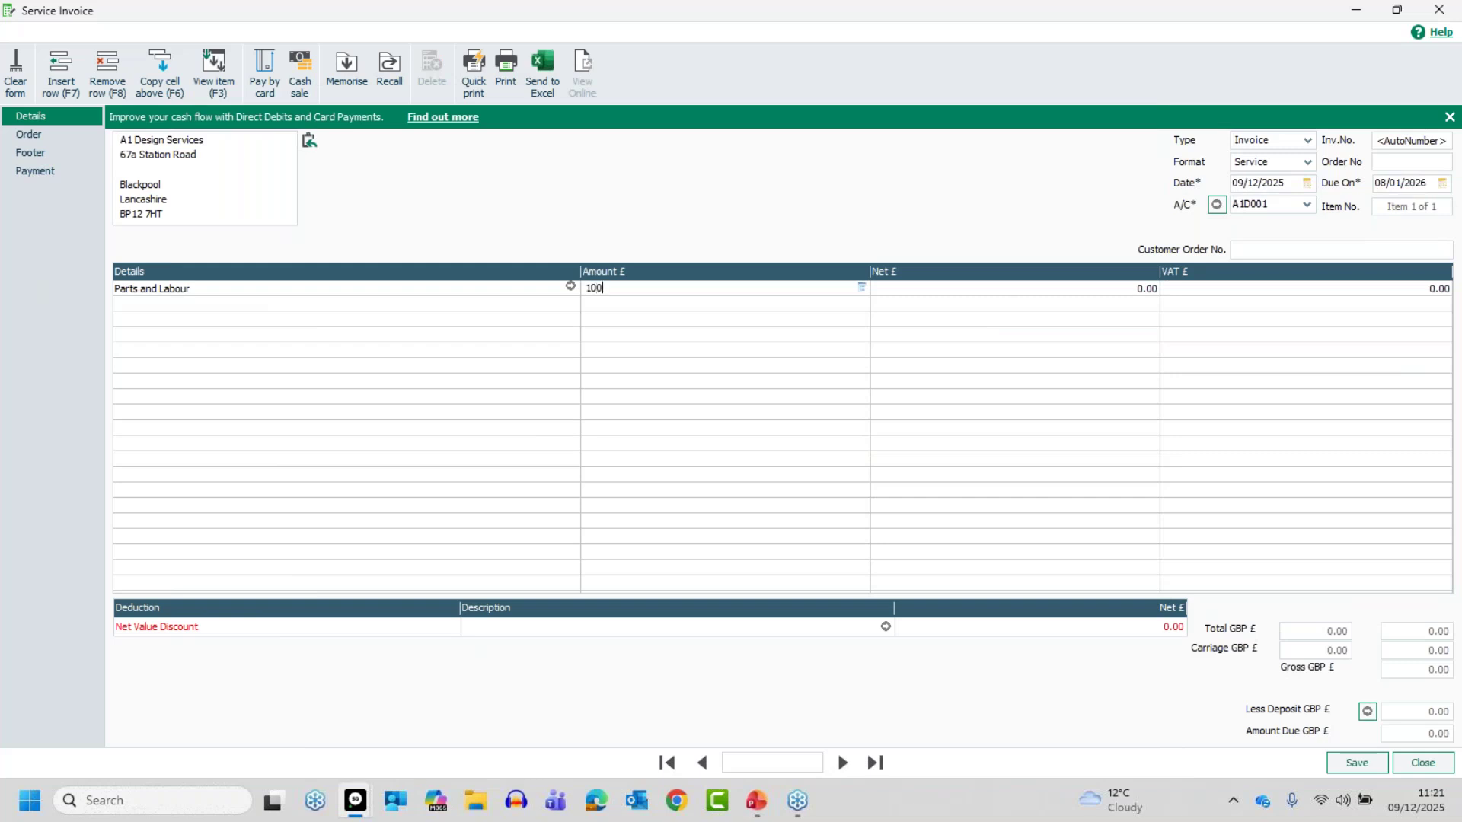
key(Tab)
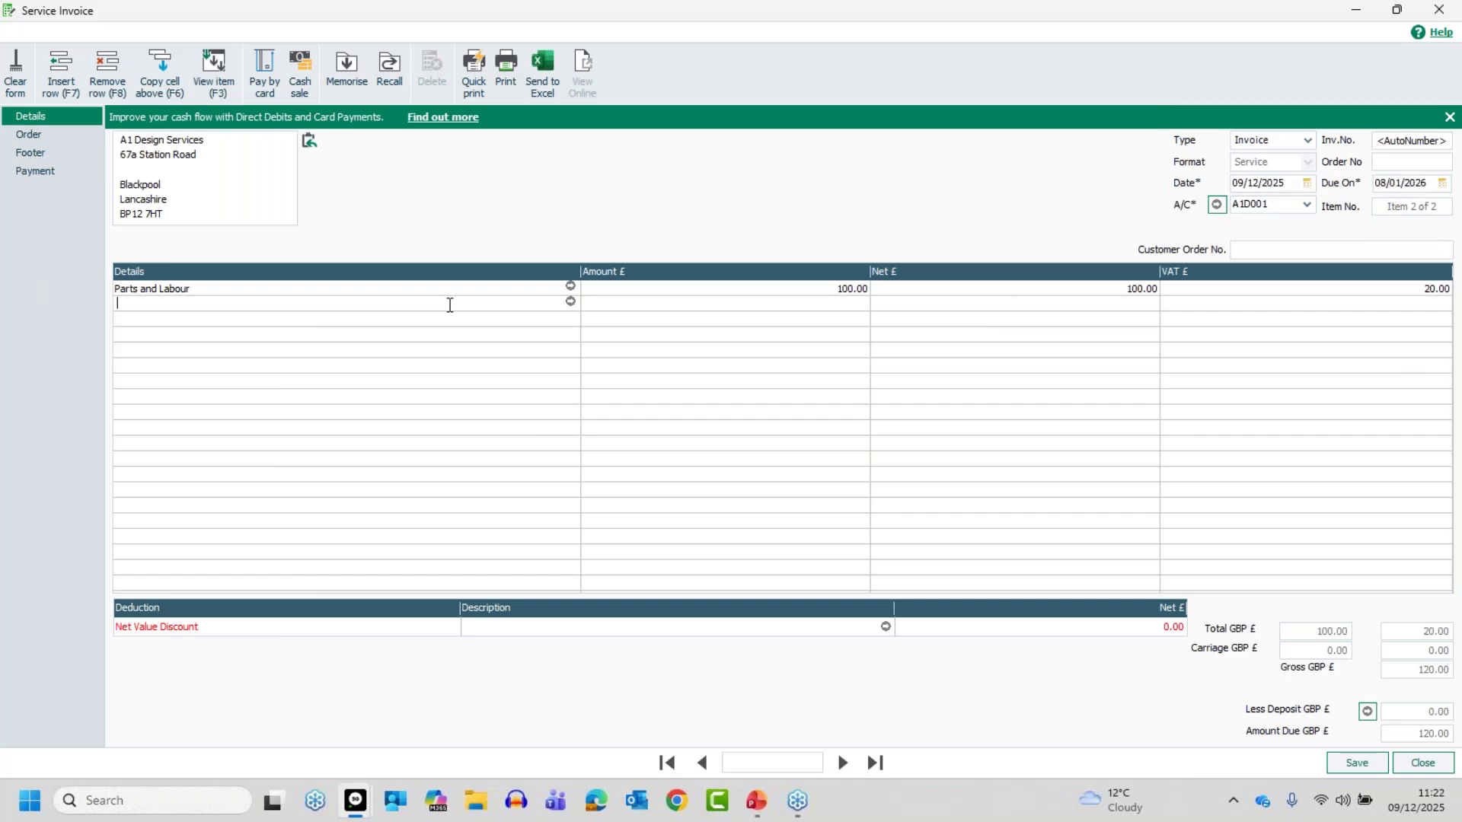
Try adding a second line of text within the Parts and Labour details, and remove it again.
click(197, 289)
key(Return)
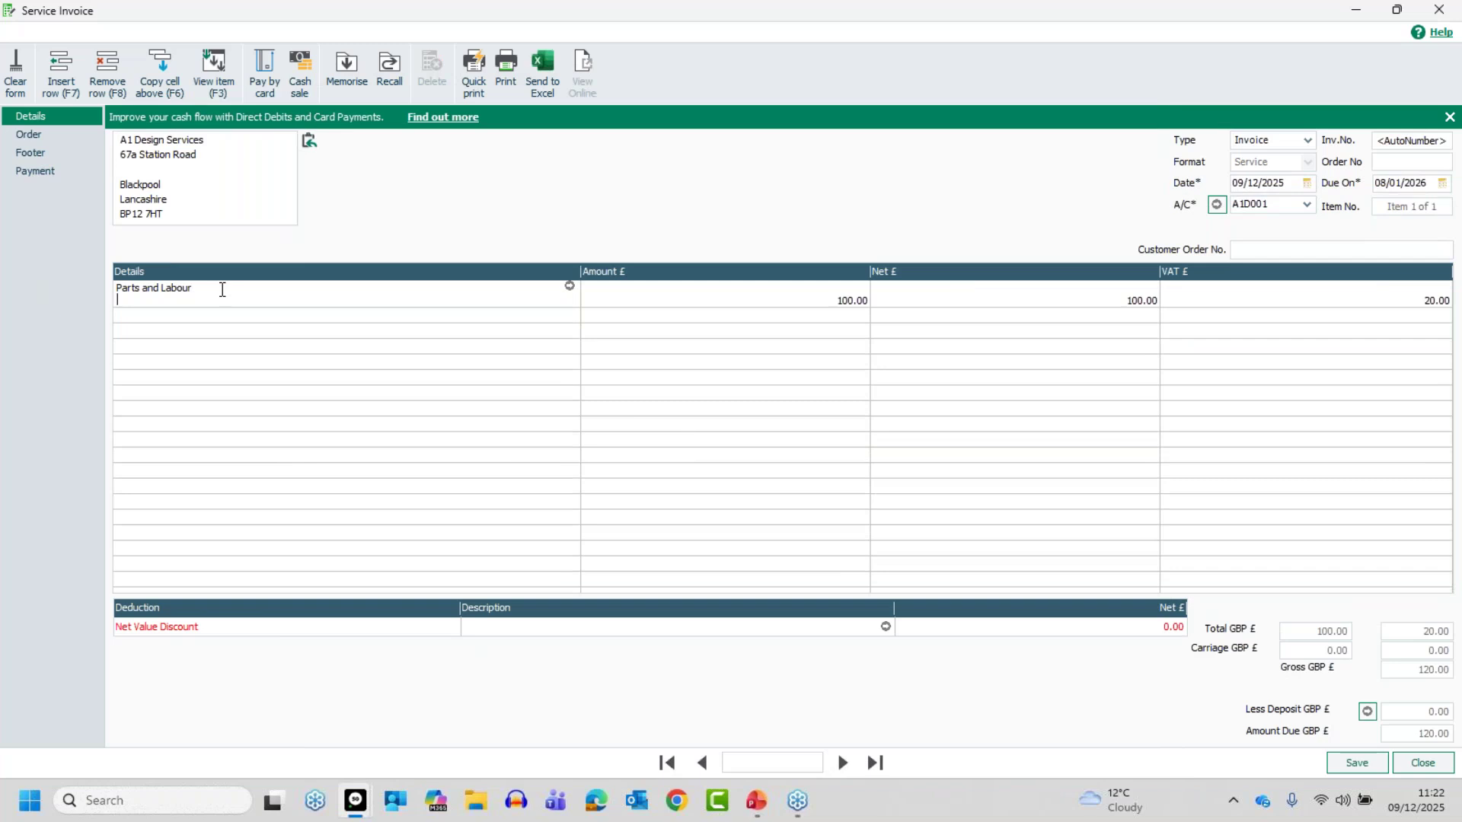
text(-)
key(BackSpace)
key(BackSpace)
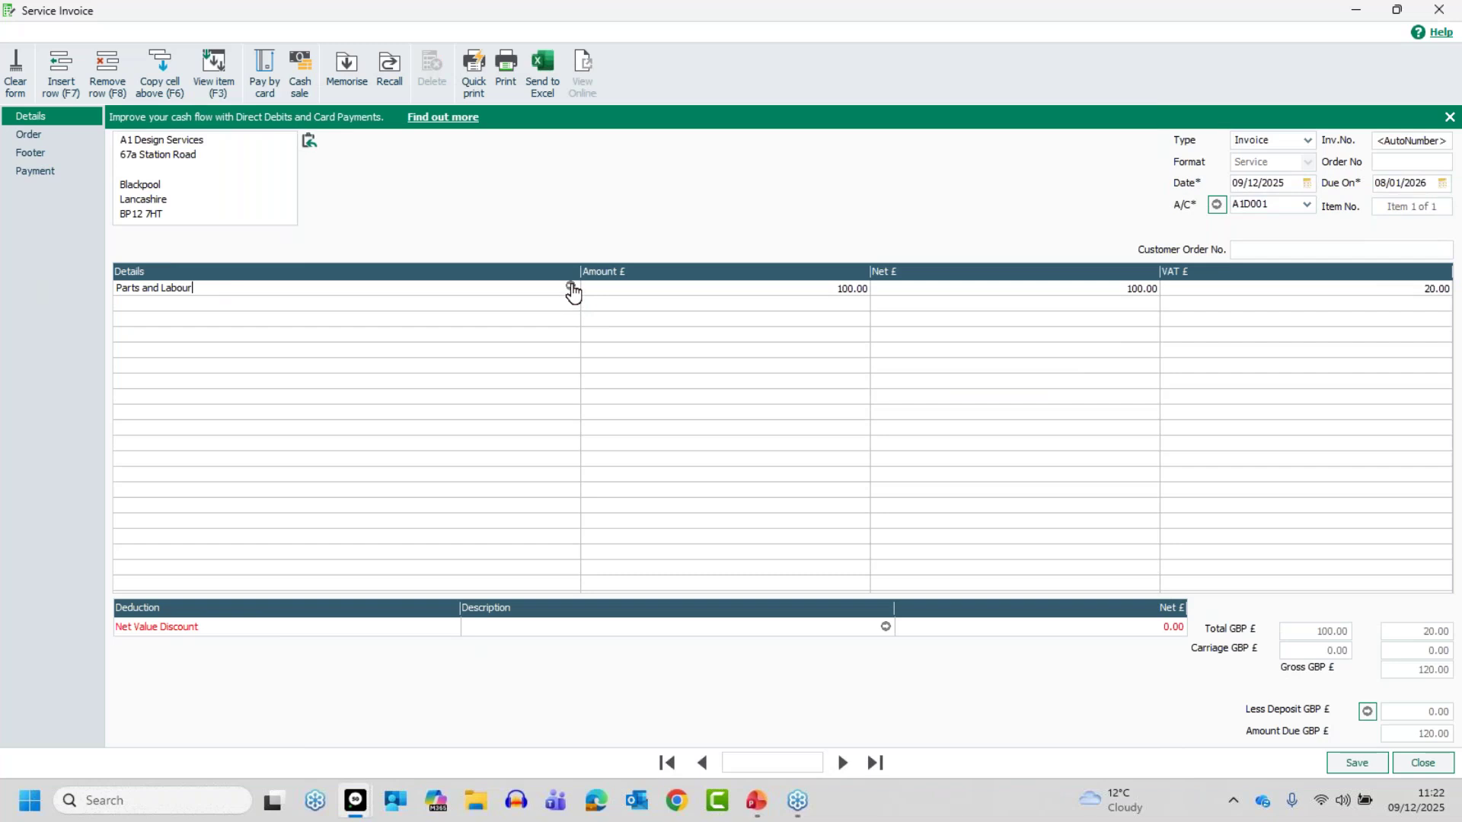
Open the Parts and Labour item line for editing and set its discount to 15%.
click(571, 289)
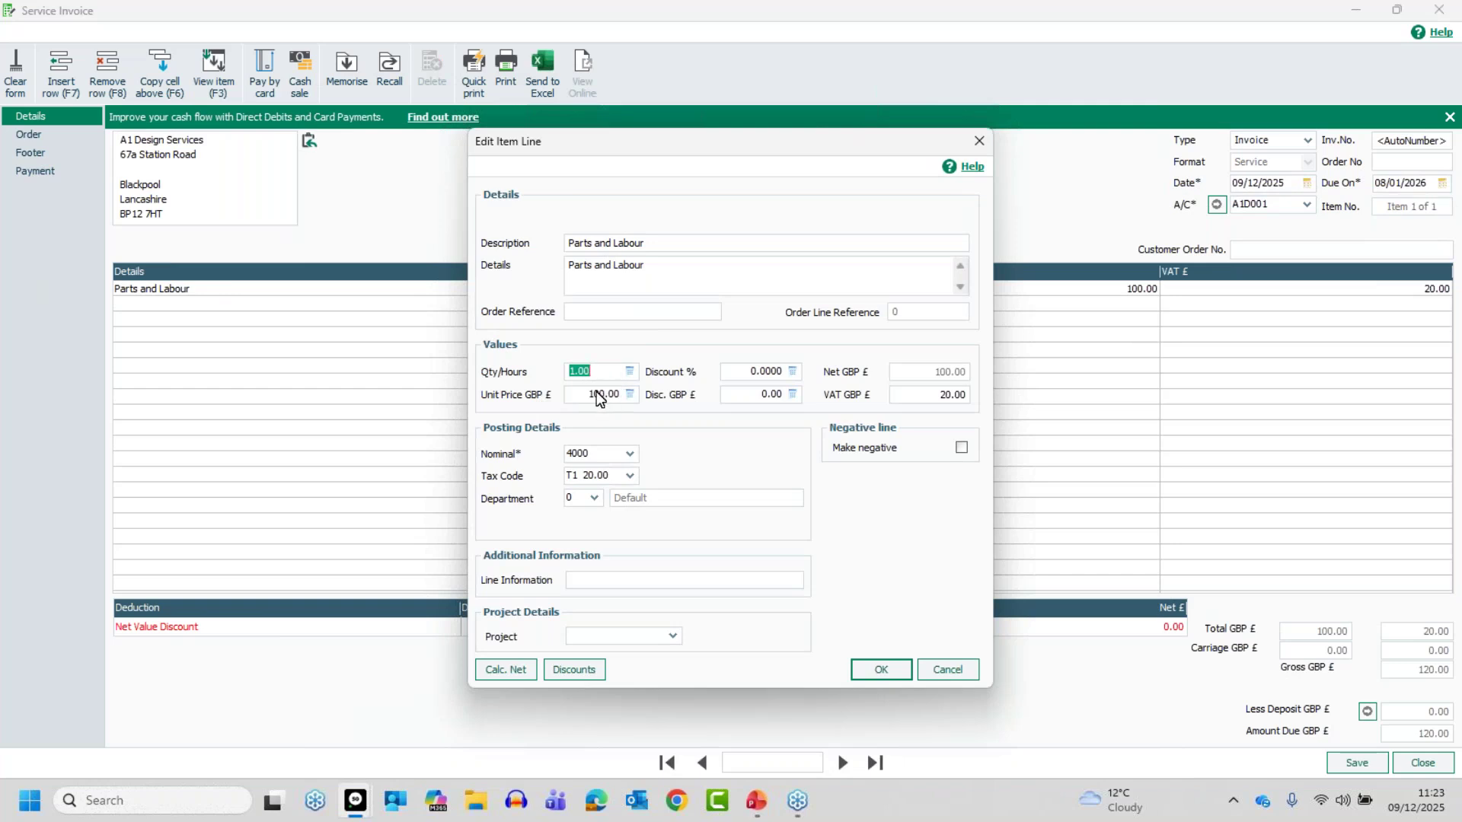
click(743, 370)
text(1)
key(Tab)
key(Tab)
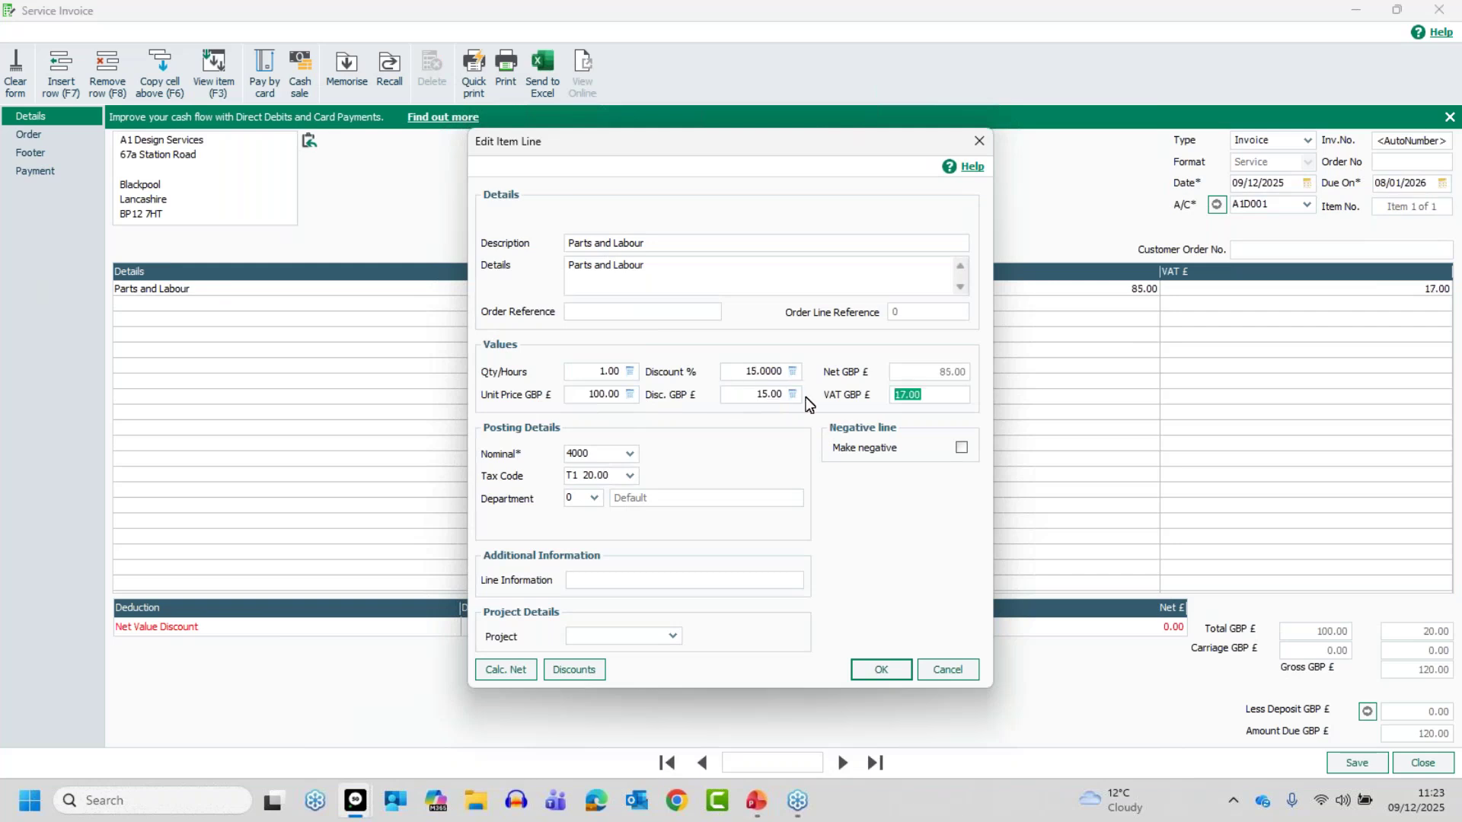
Reset the item line's discount percentage to 0.
click(764, 372)
drag(767, 373, 722, 372)
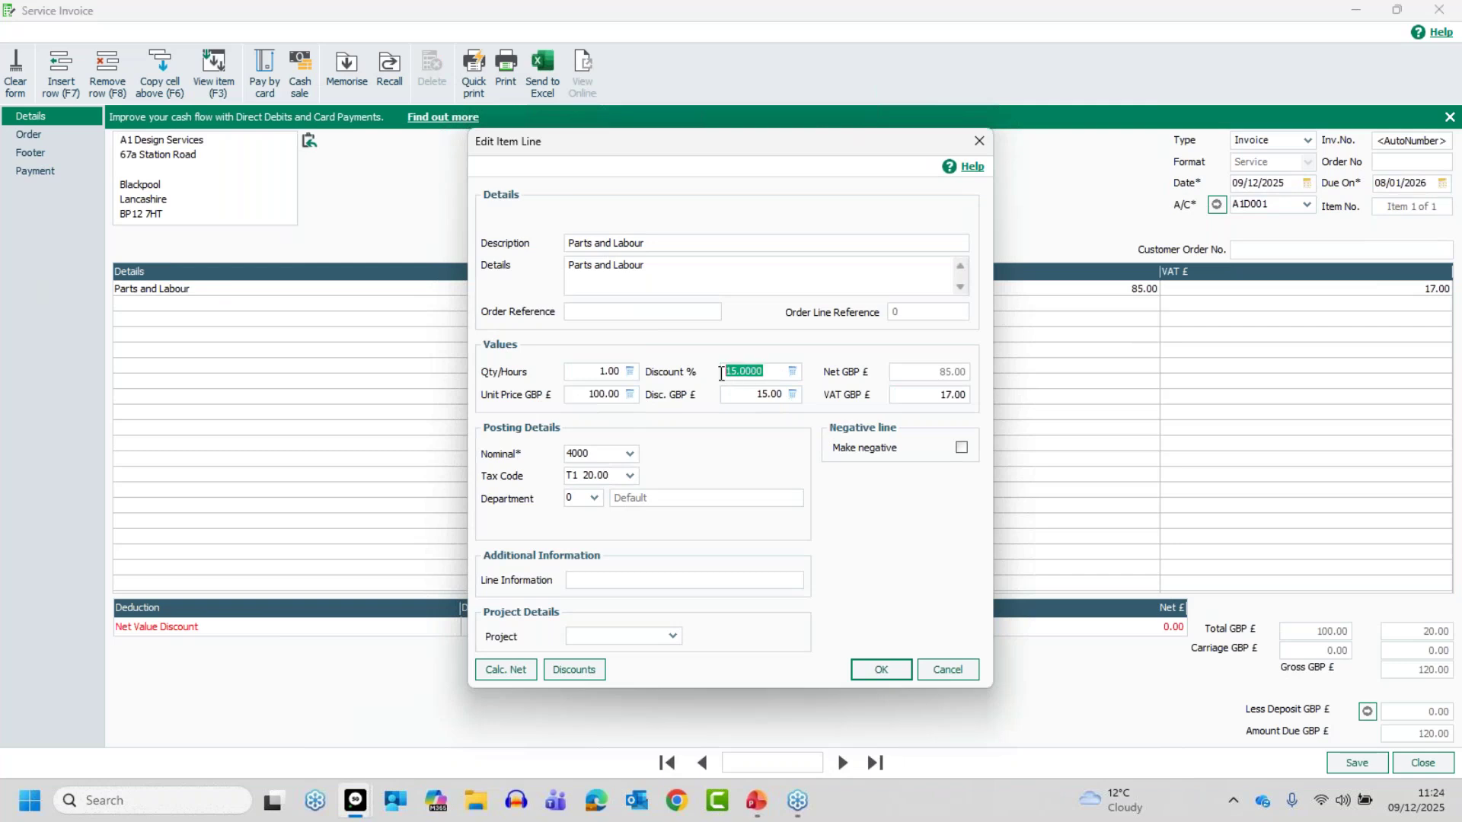
text(0)
key(Tab)
key(Tab)
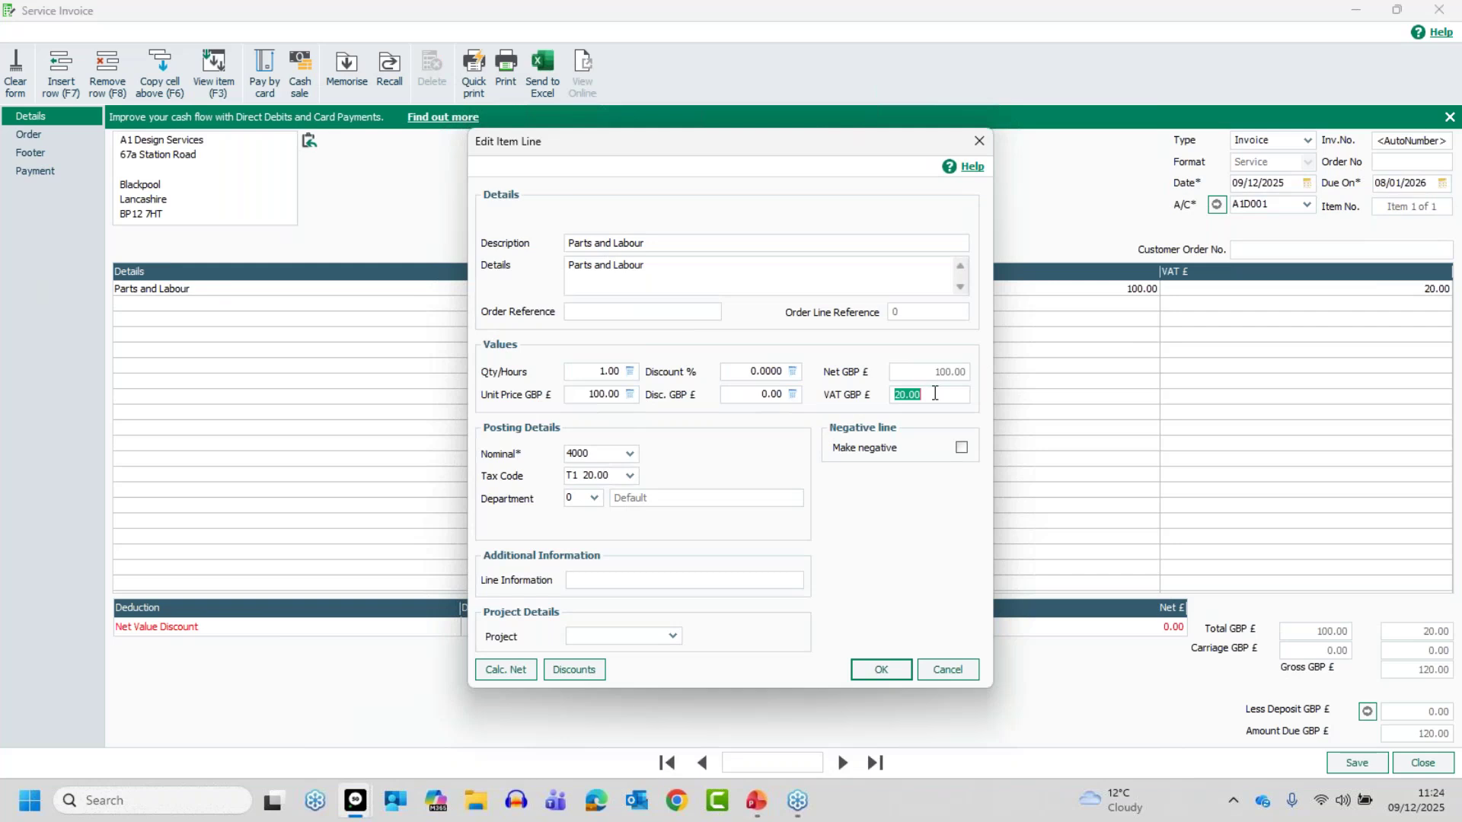
Try overtyping the item line's VAT amount, restore it to 20.00, and check the project list without assigning a project.
text(20.102)
key(BackSpace)
key(BackSpace)
text(00)
click(674, 636)
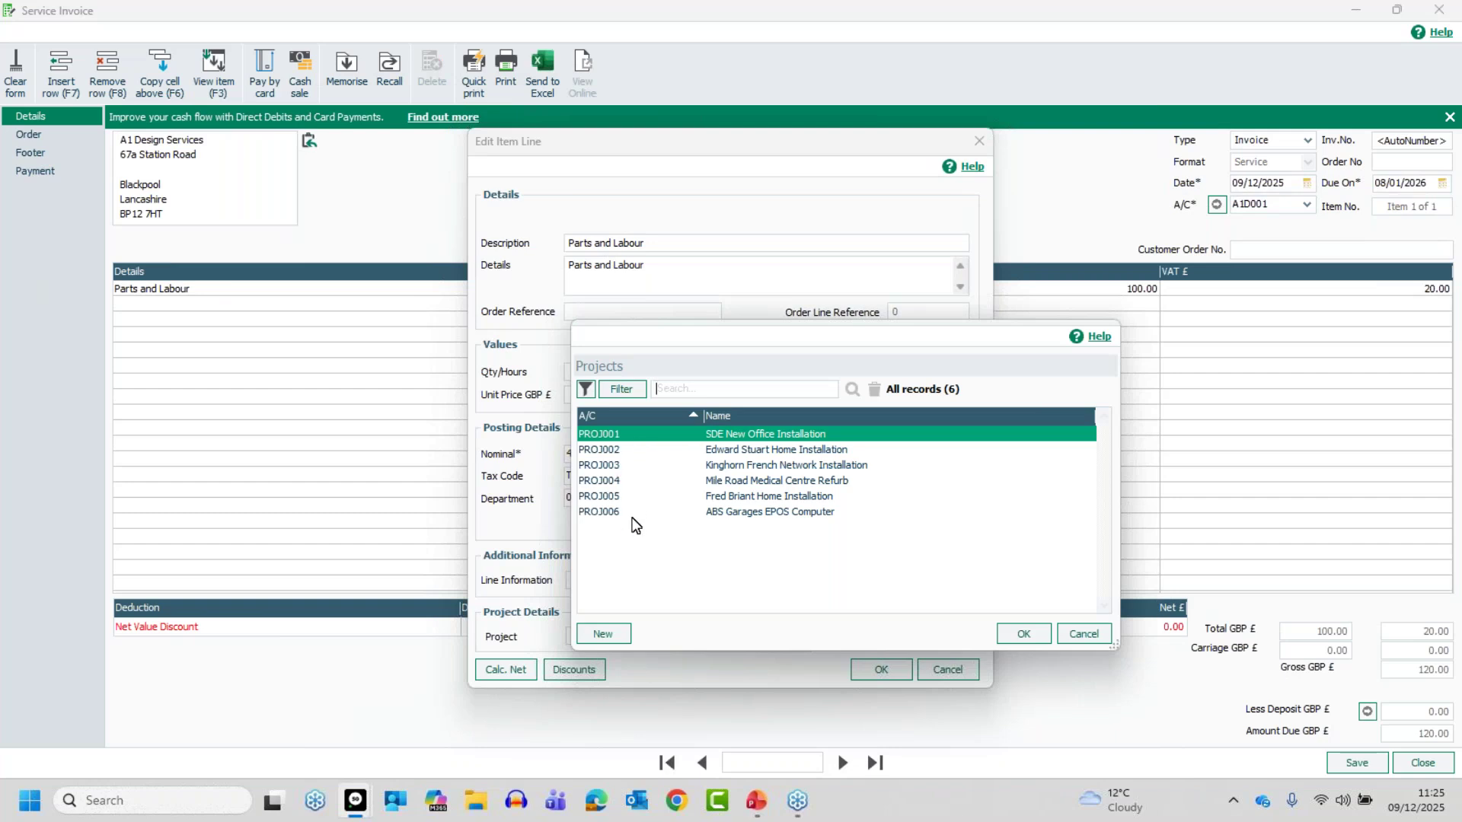
click(1082, 635)
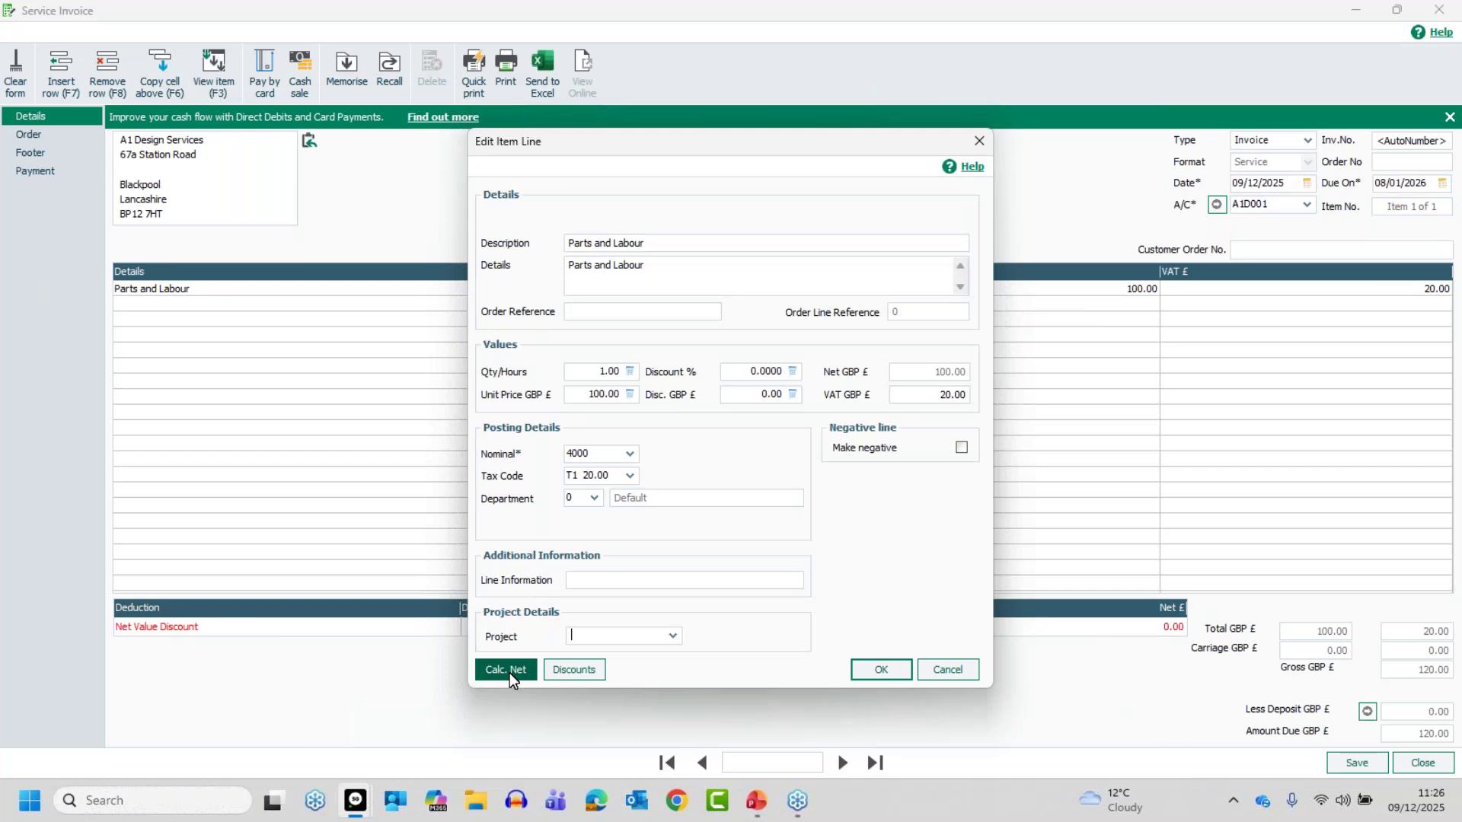
Try calculating the net from the item line's VAT-inclusive unit price, and set the unit price back to 100.
click(601, 390)
click(510, 671)
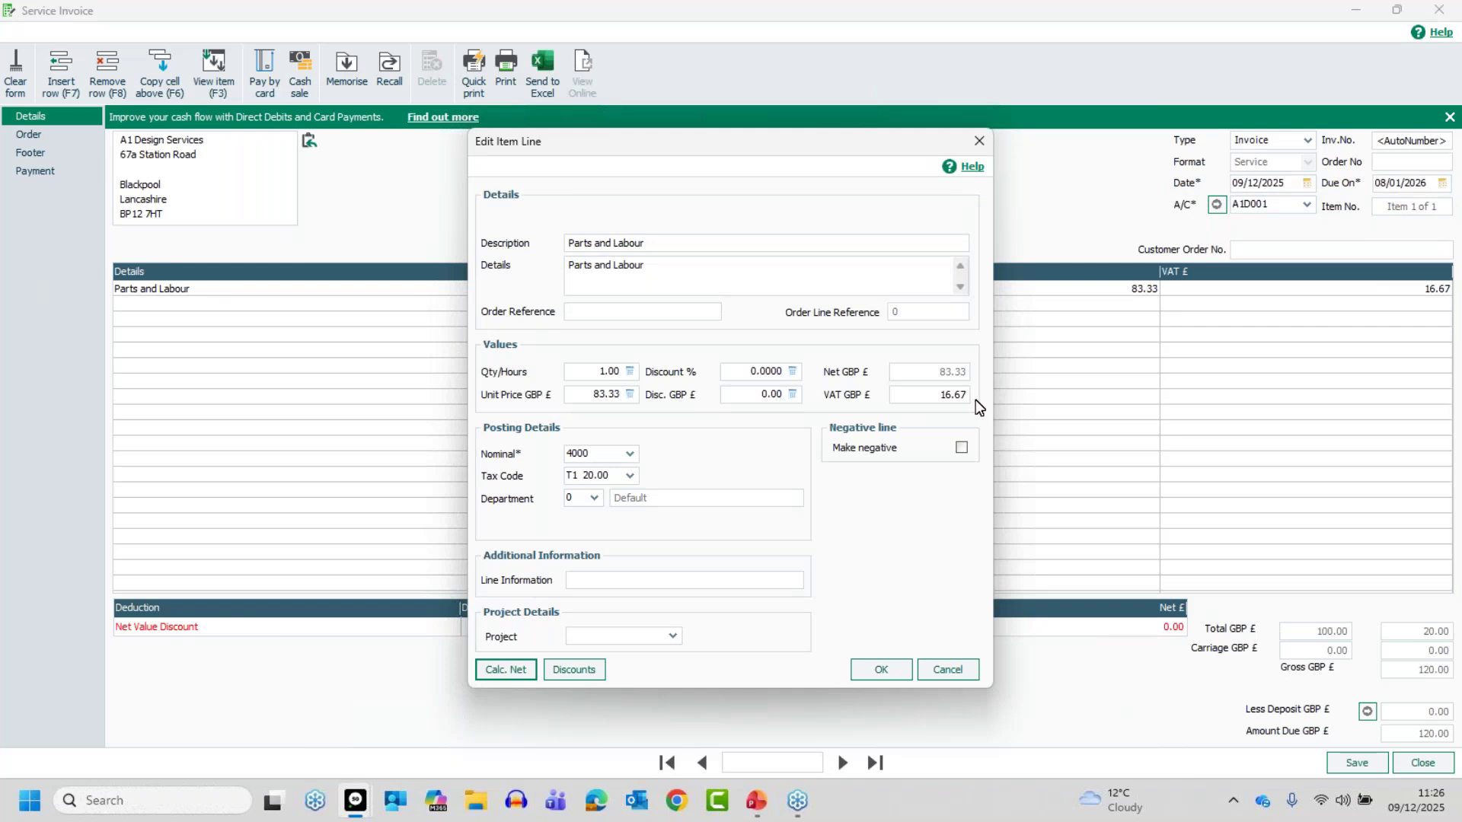
double_click(579, 397)
text(100)
key(Tab)
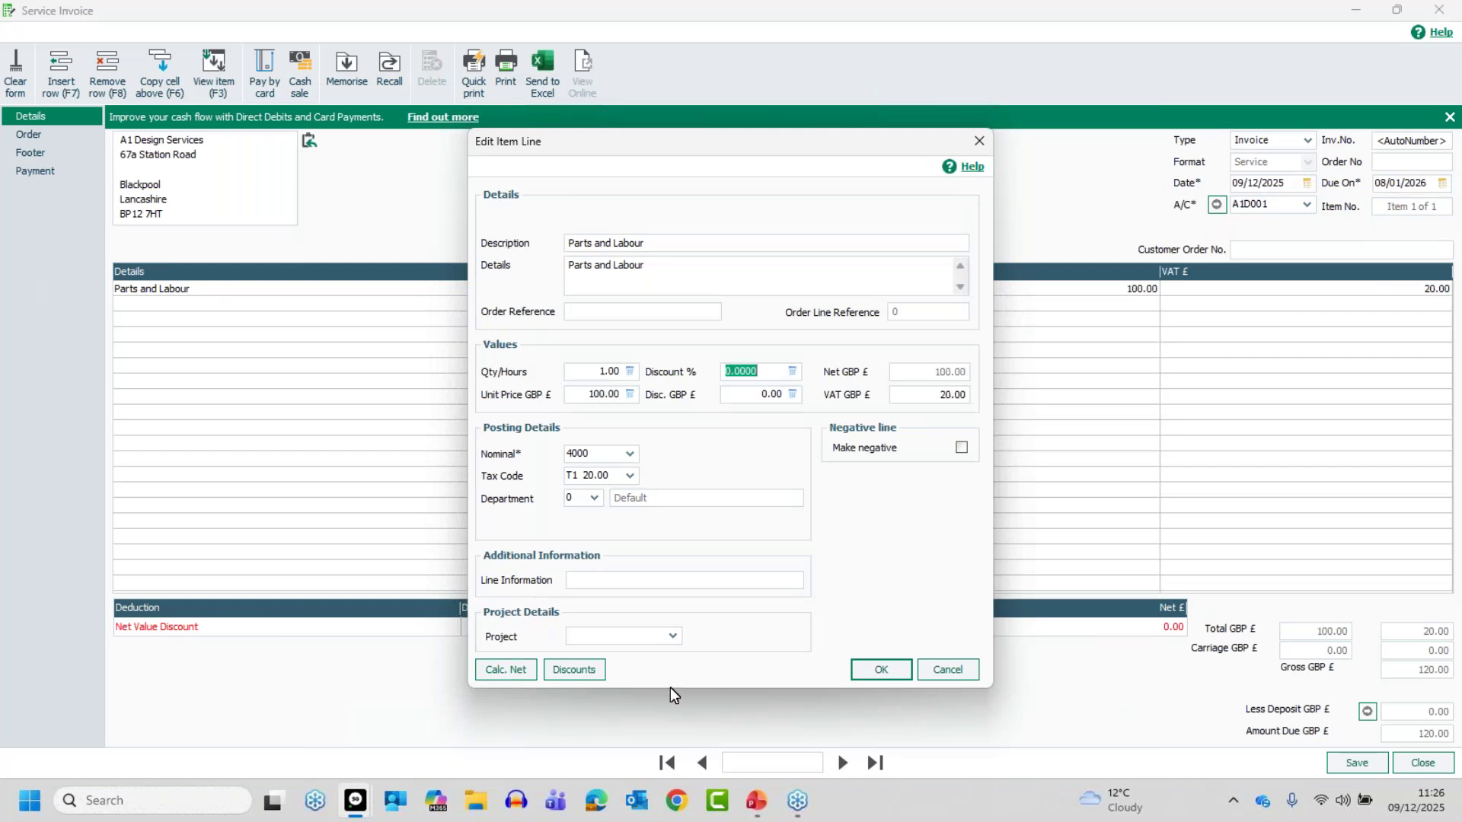
Review the discount breakdown of the Parts and Labour item line and accept the line's details.
click(584, 675)
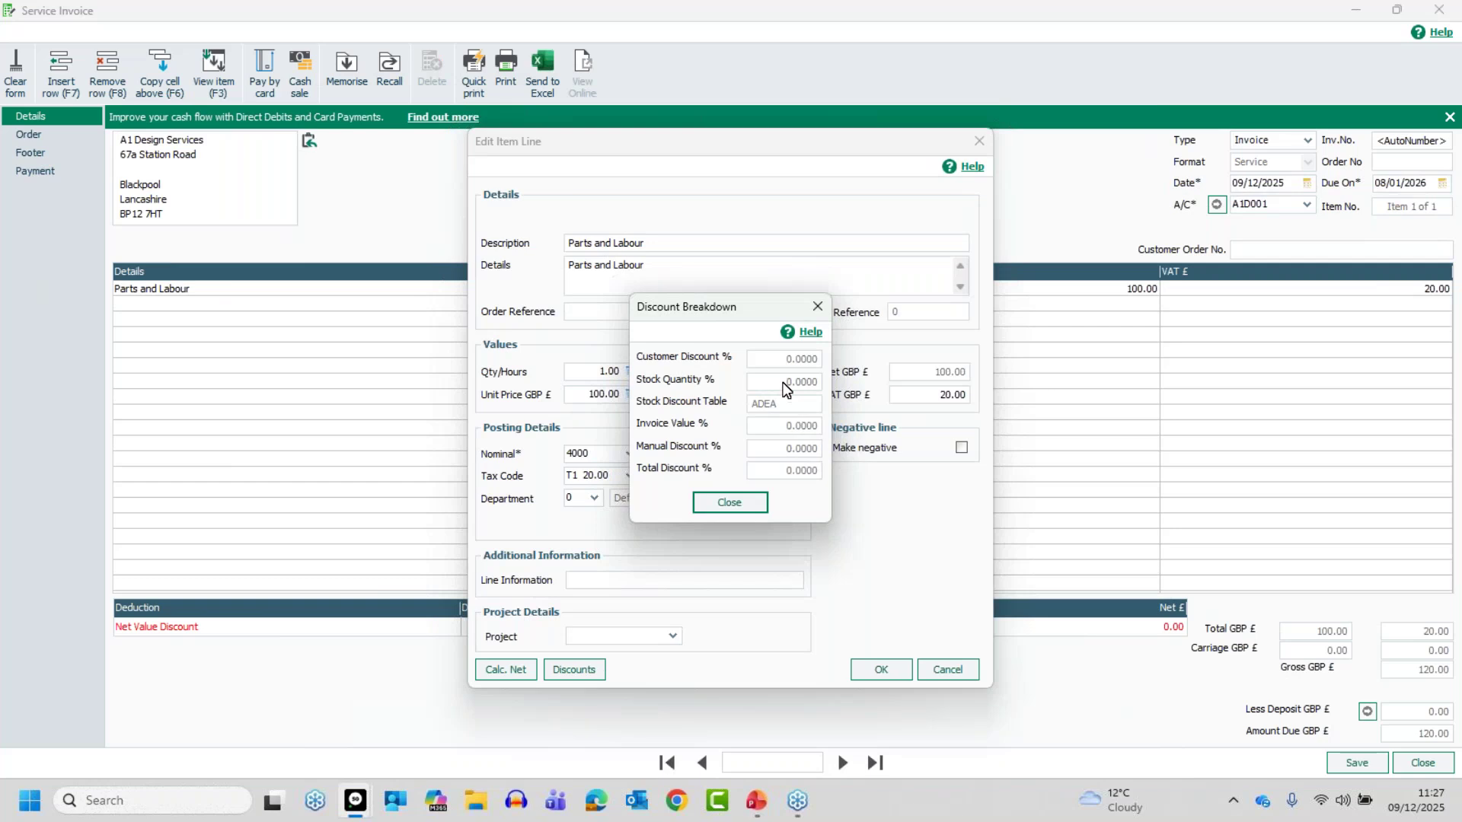
click(758, 405)
click(735, 501)
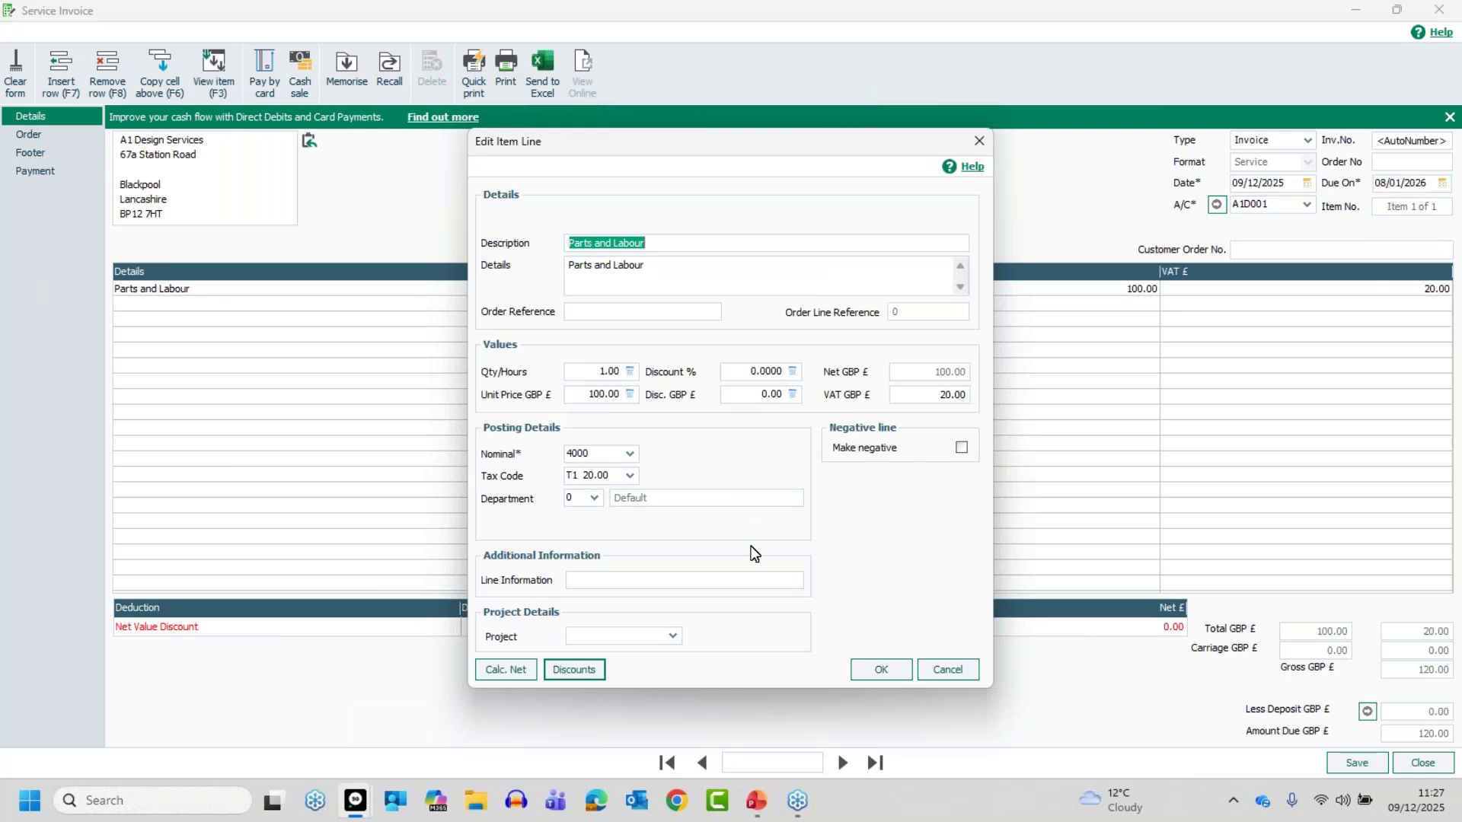
click(582, 675)
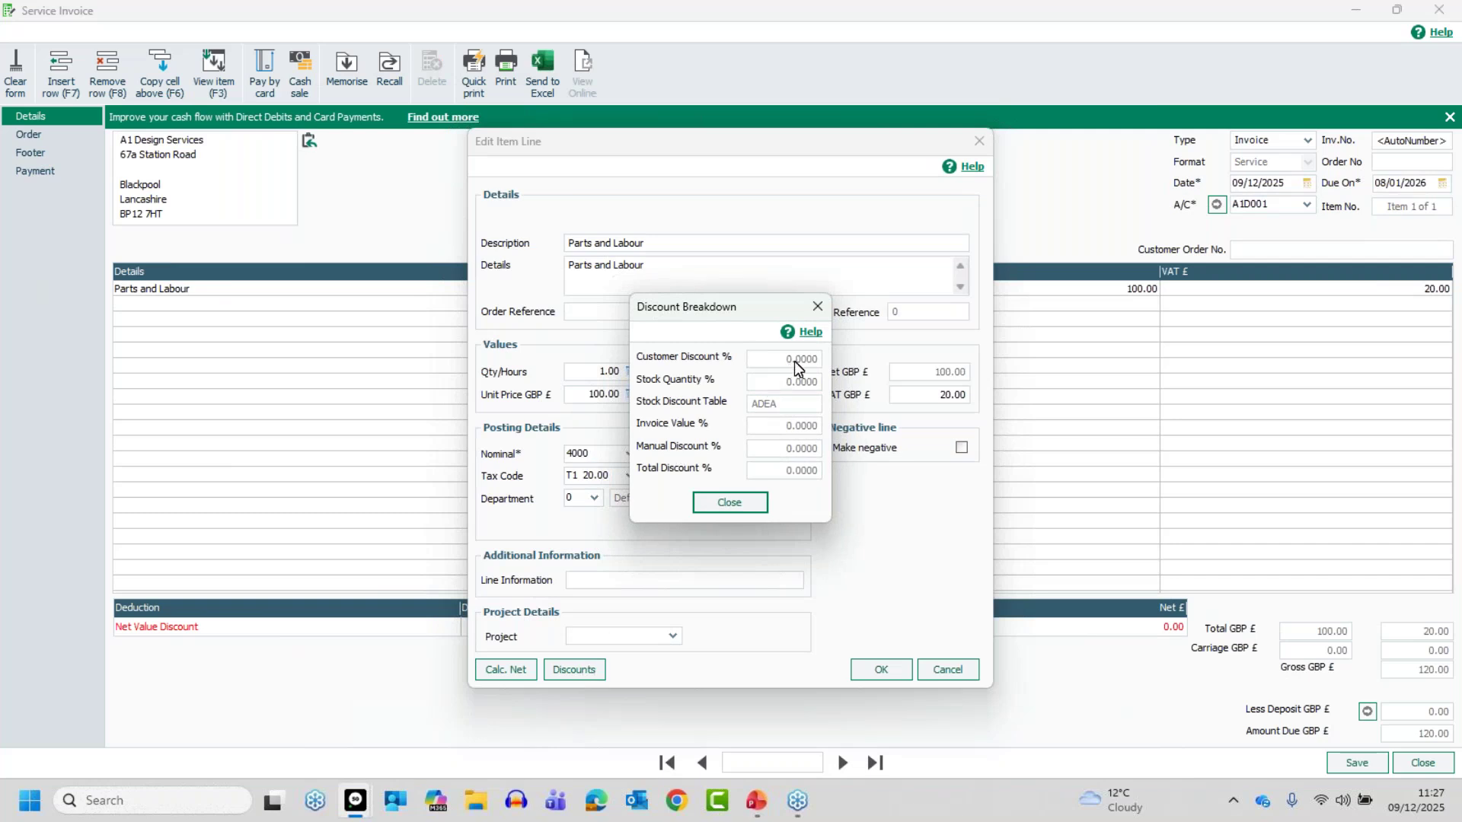
click(729, 502)
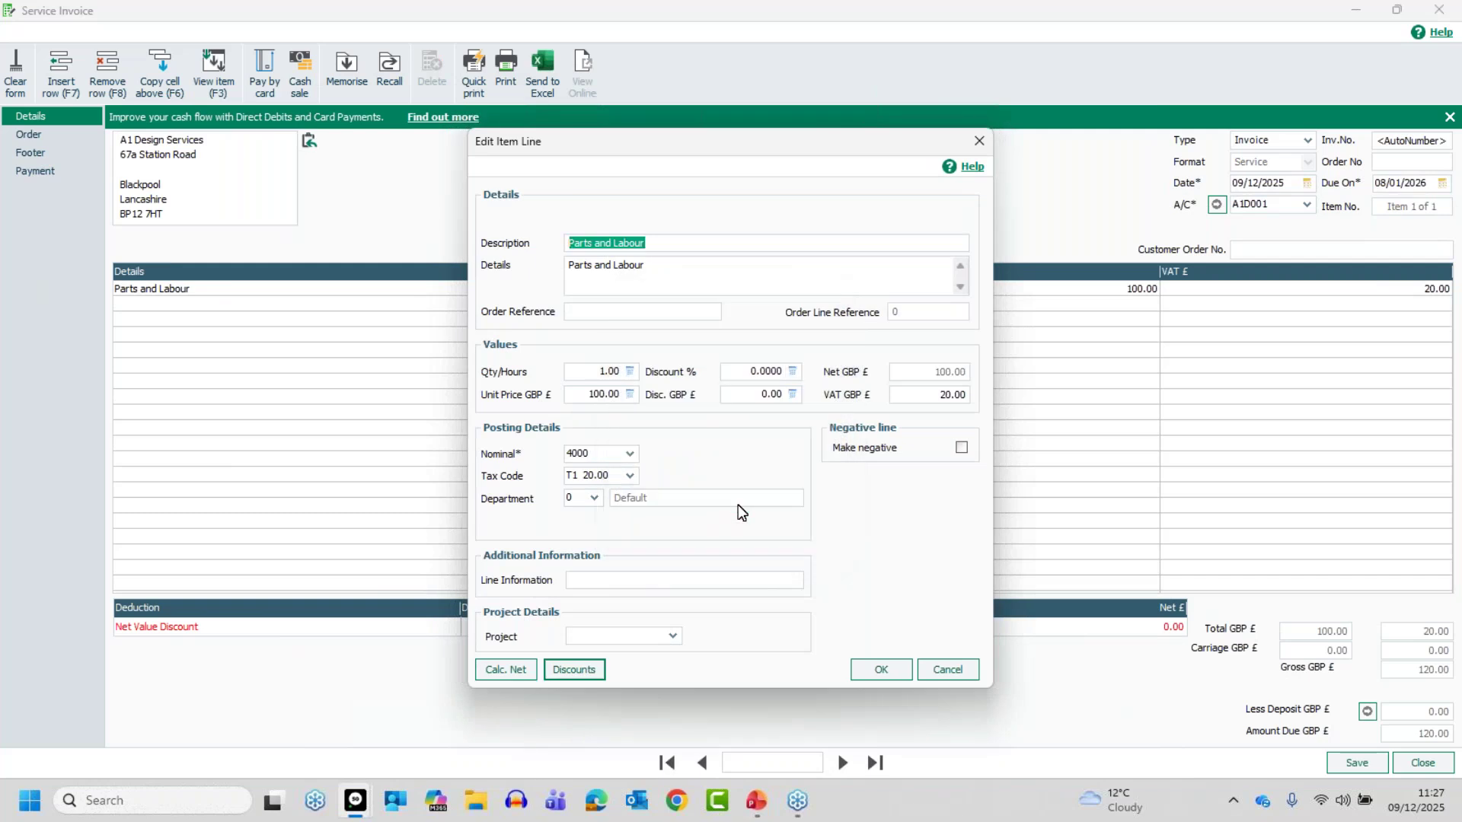
click(881, 670)
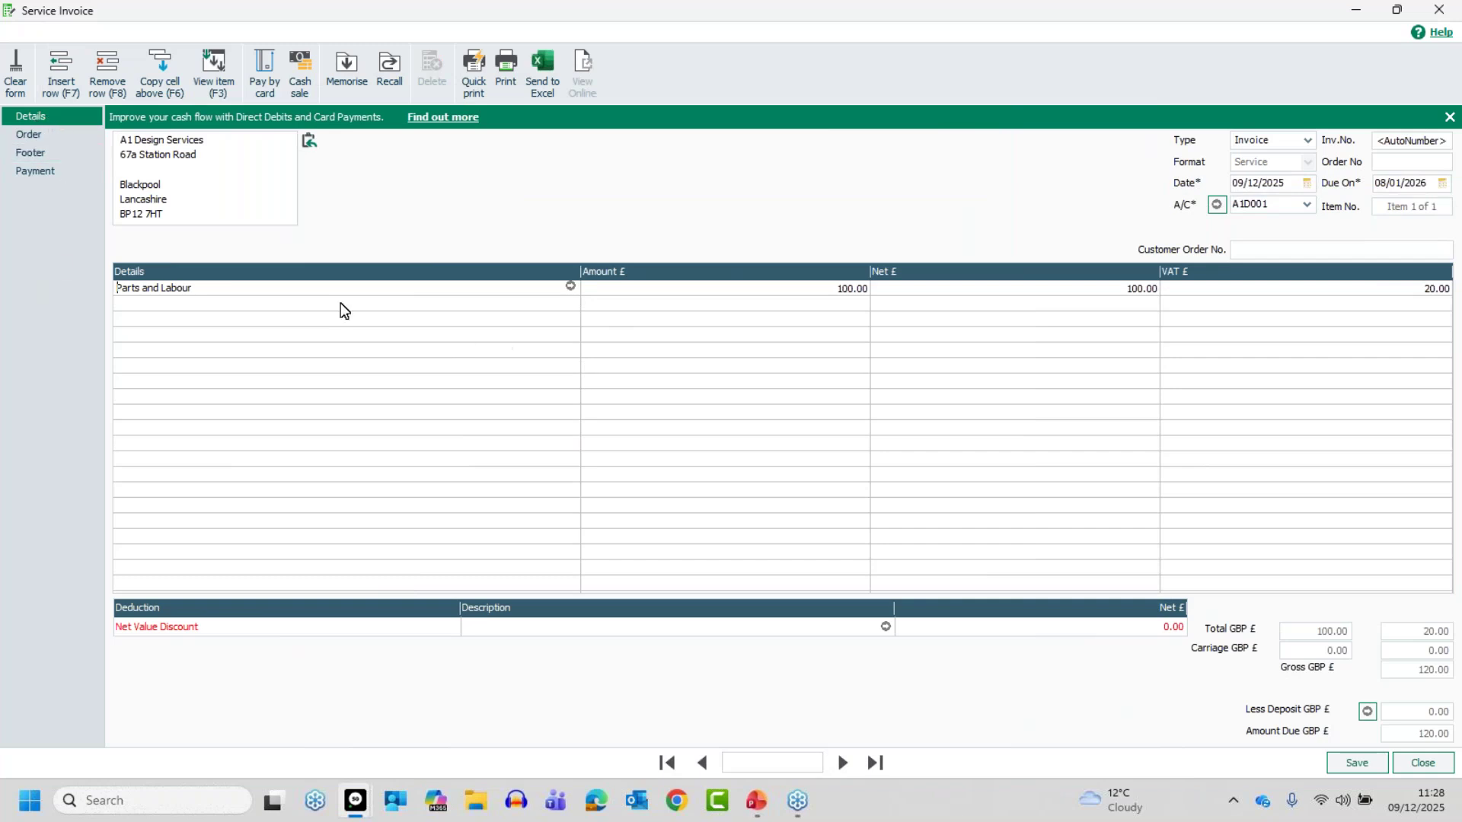
Review the Incoterms options in the service invoice's order details and leave the field blank.
click(21, 135)
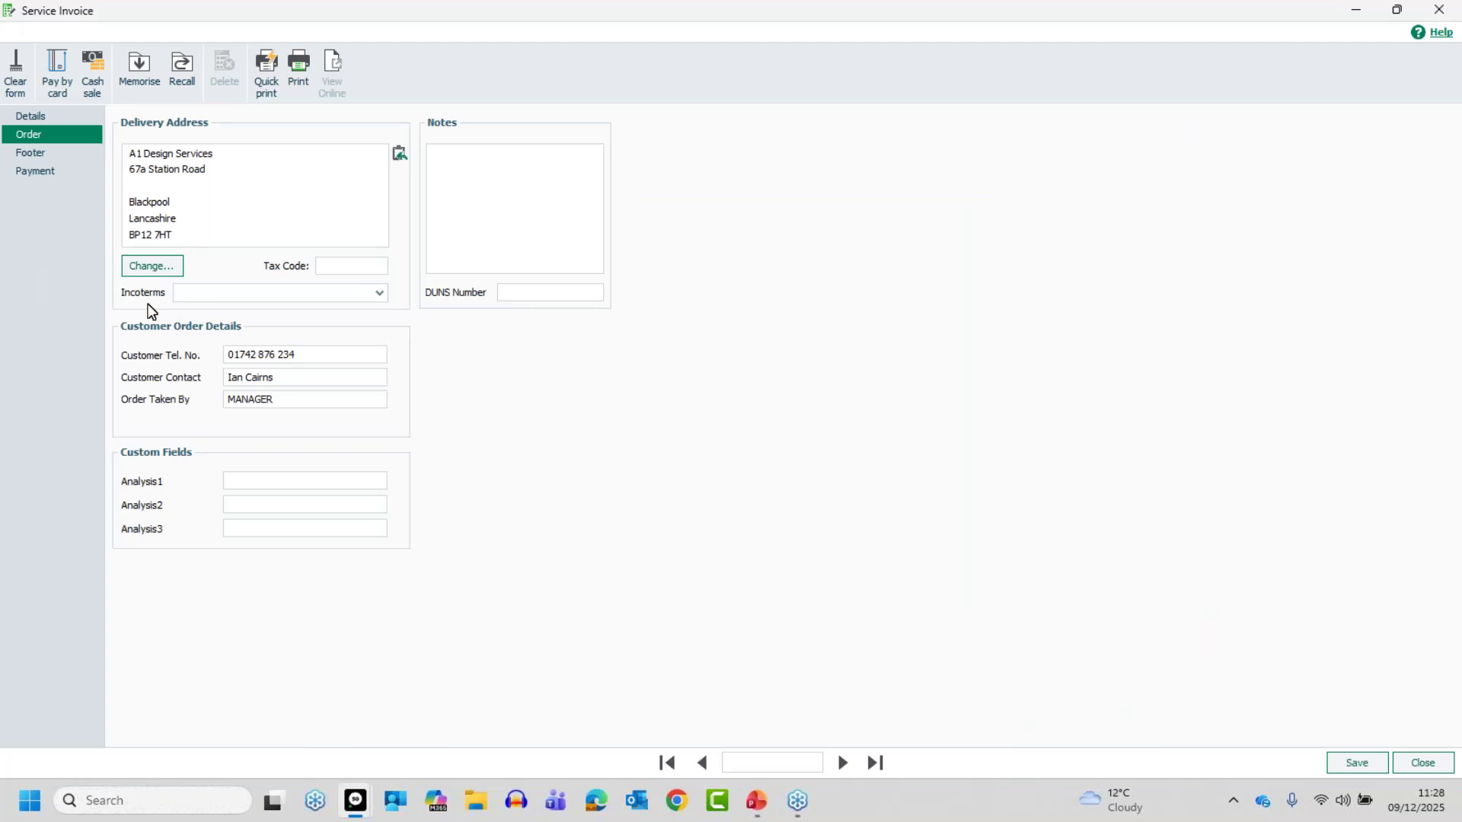
click(379, 293)
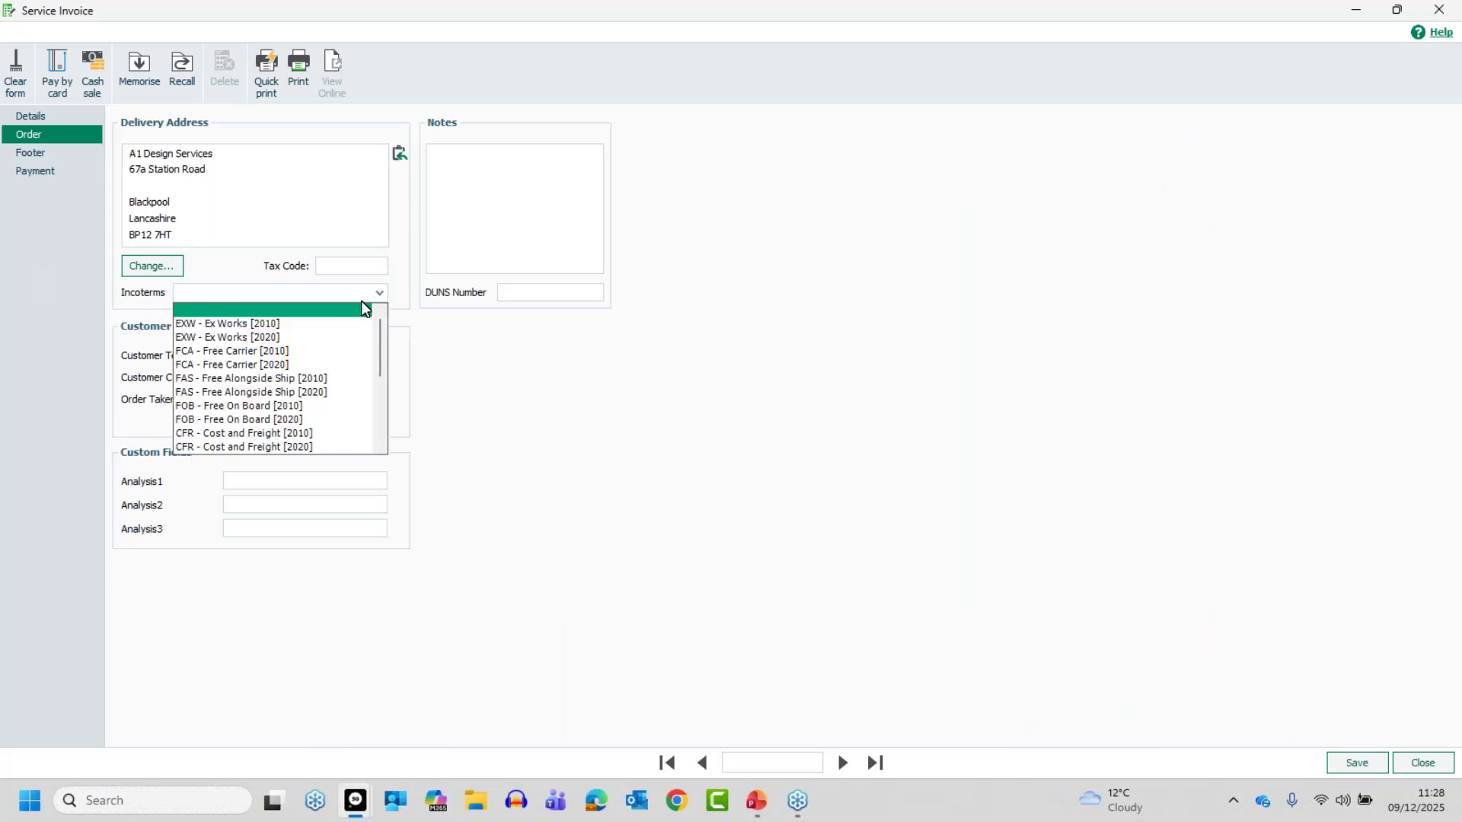
click(363, 305)
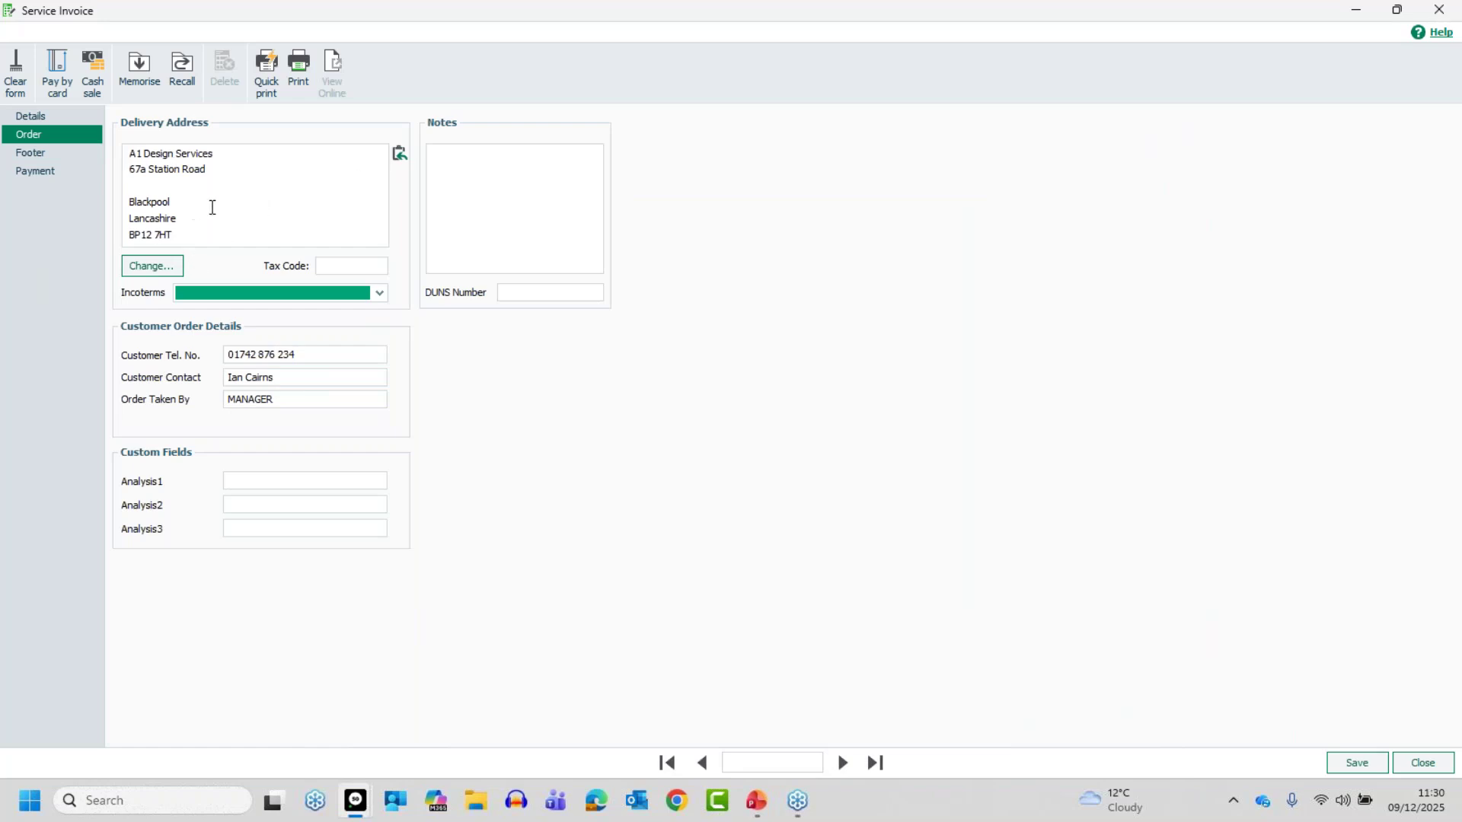
Check the available address sources for the invoice's delivery address and accept the customer's Head Office address.
click(160, 266)
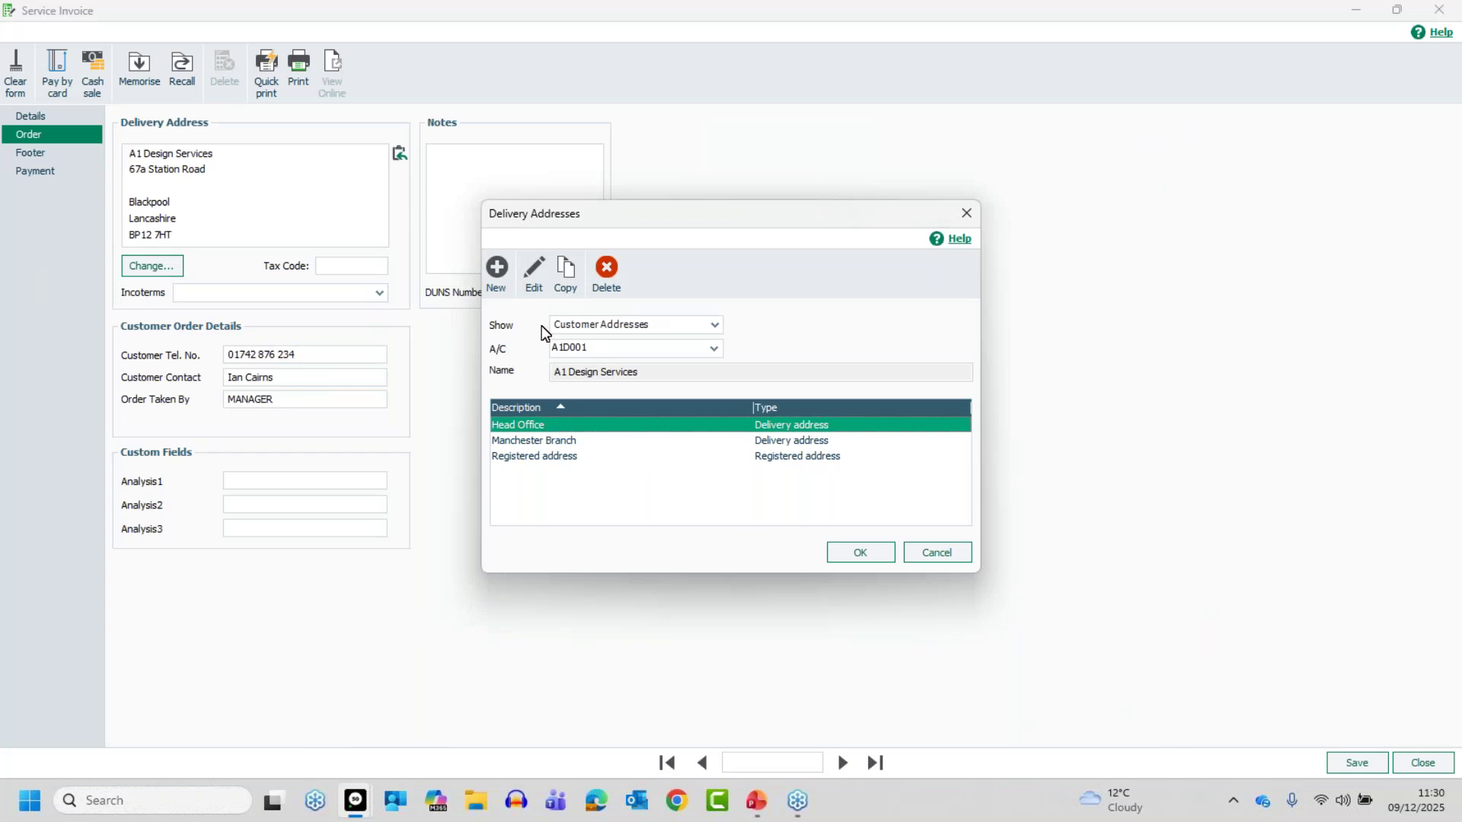
click(602, 326)
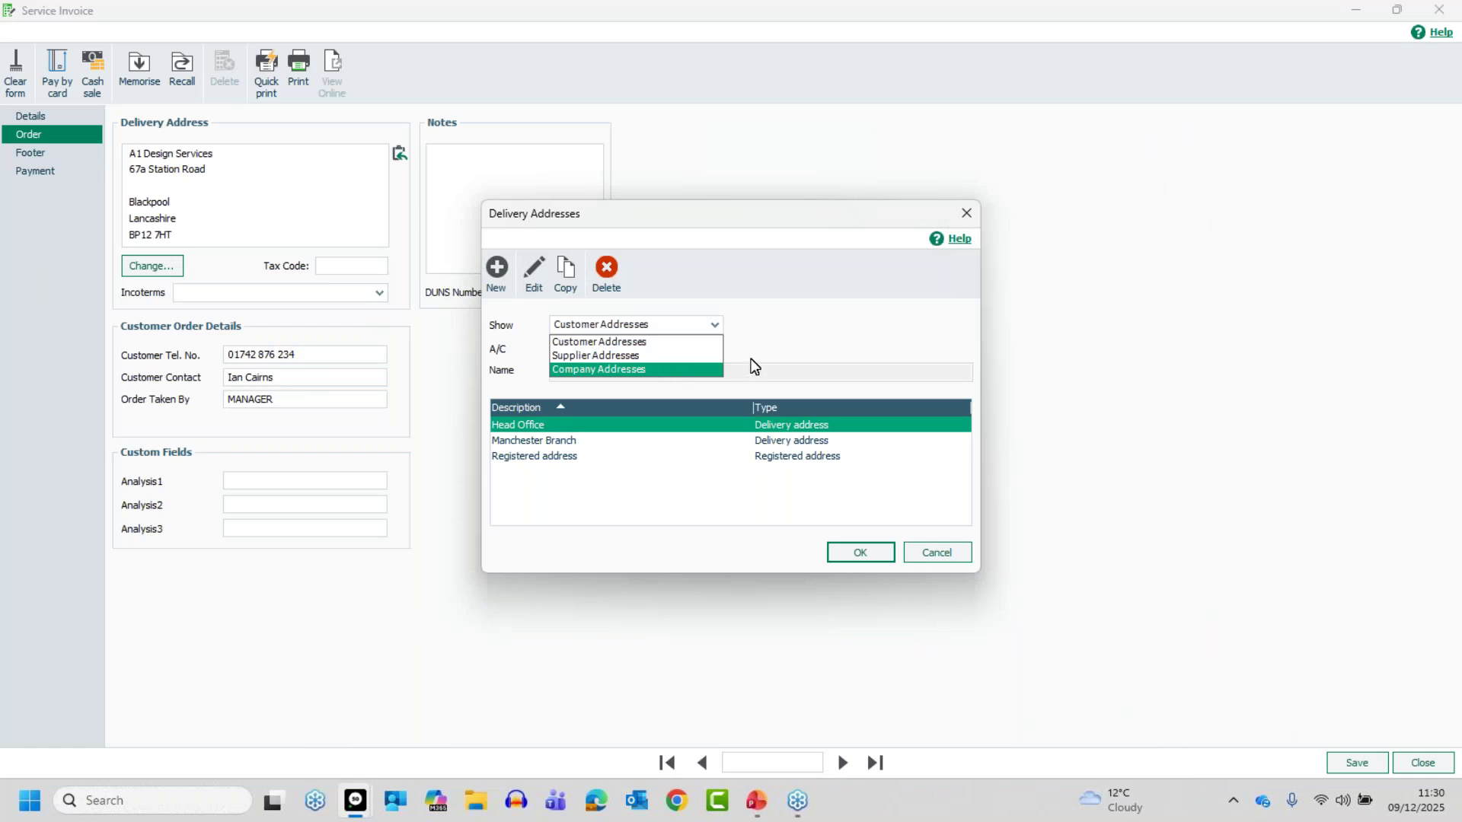
click(820, 312)
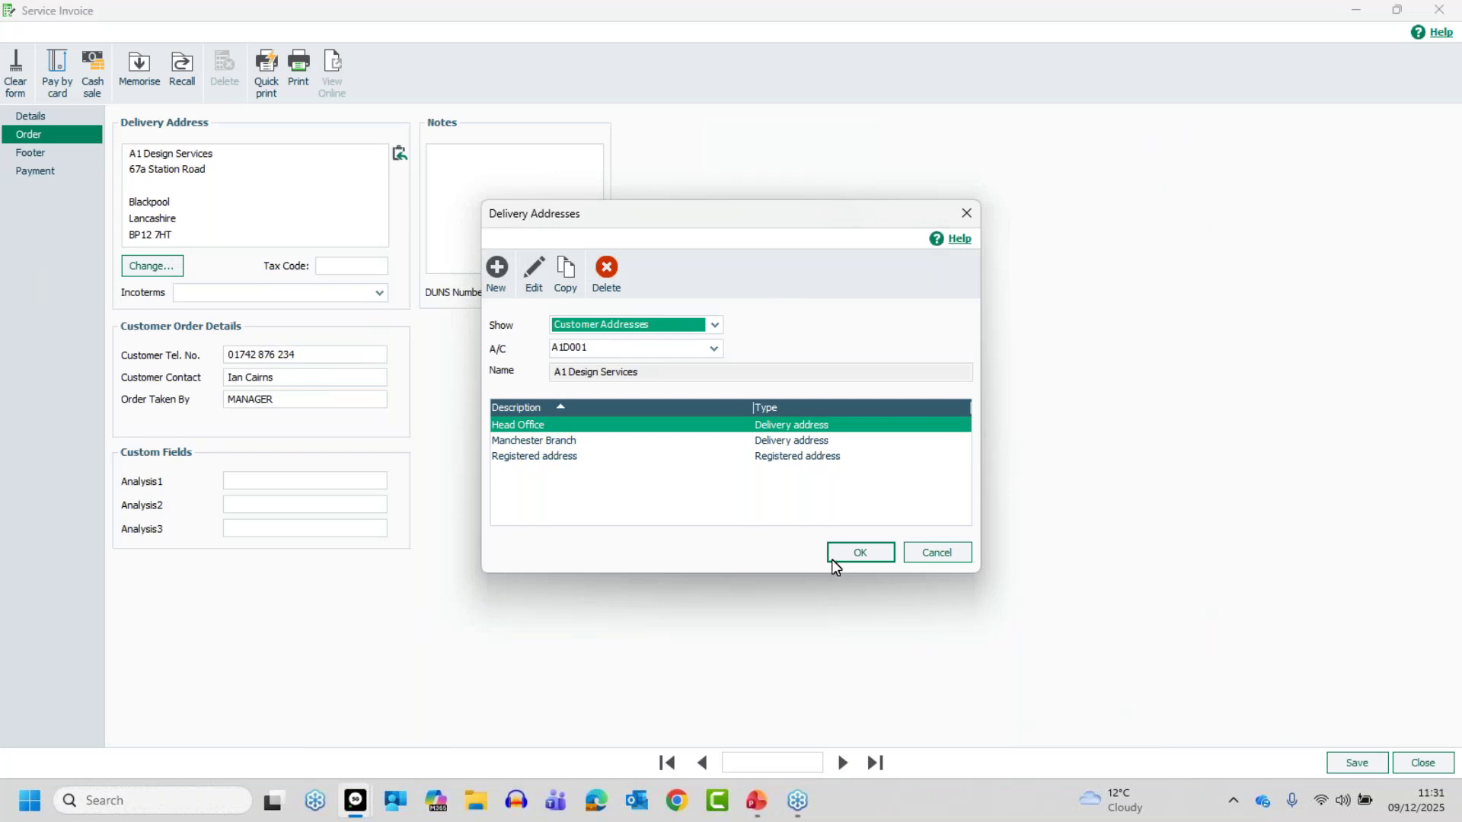
click(861, 554)
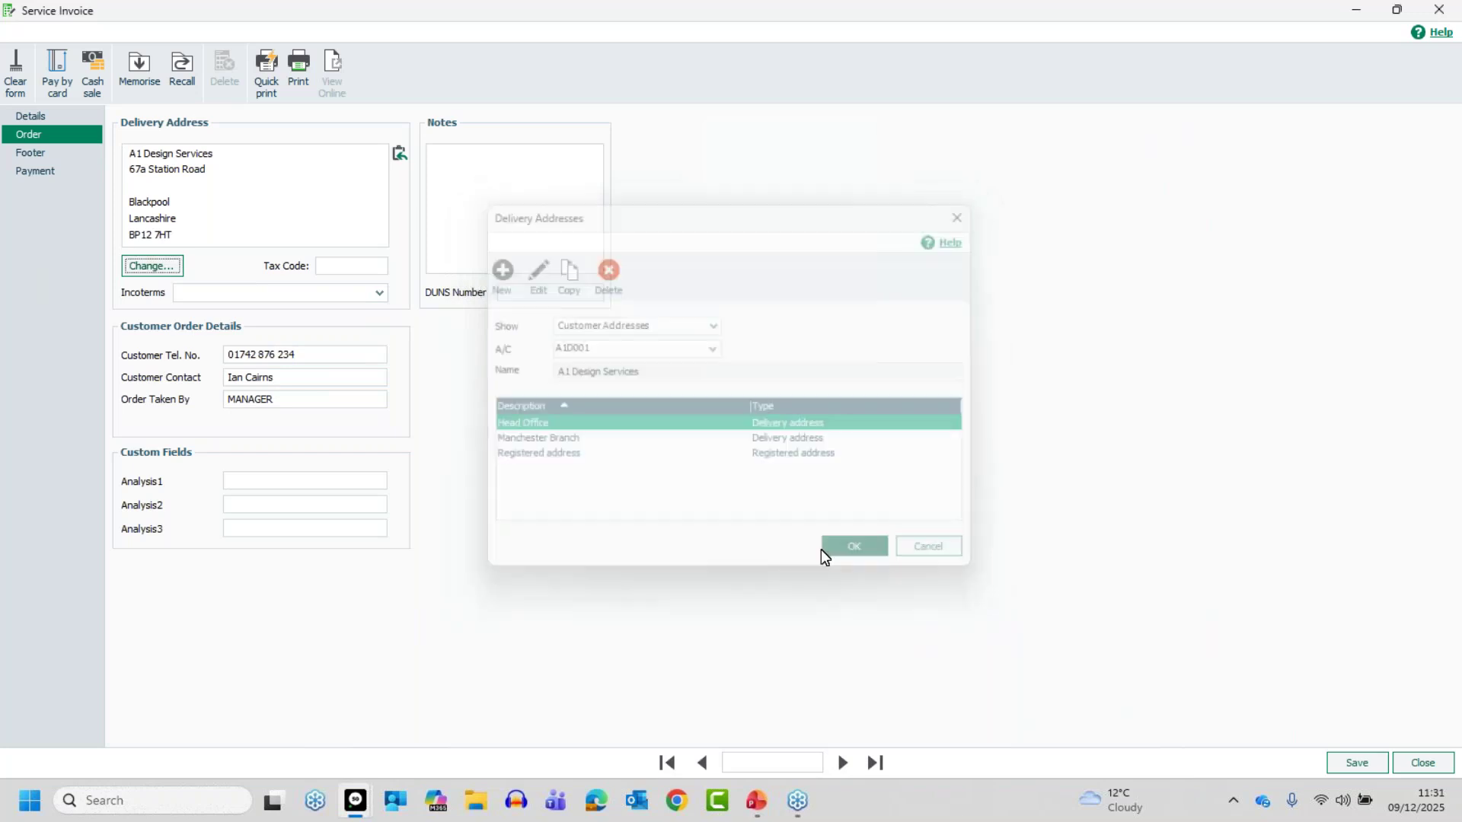
Set the settlement terms discount percentage in the invoice footer to 0.
click(38, 154)
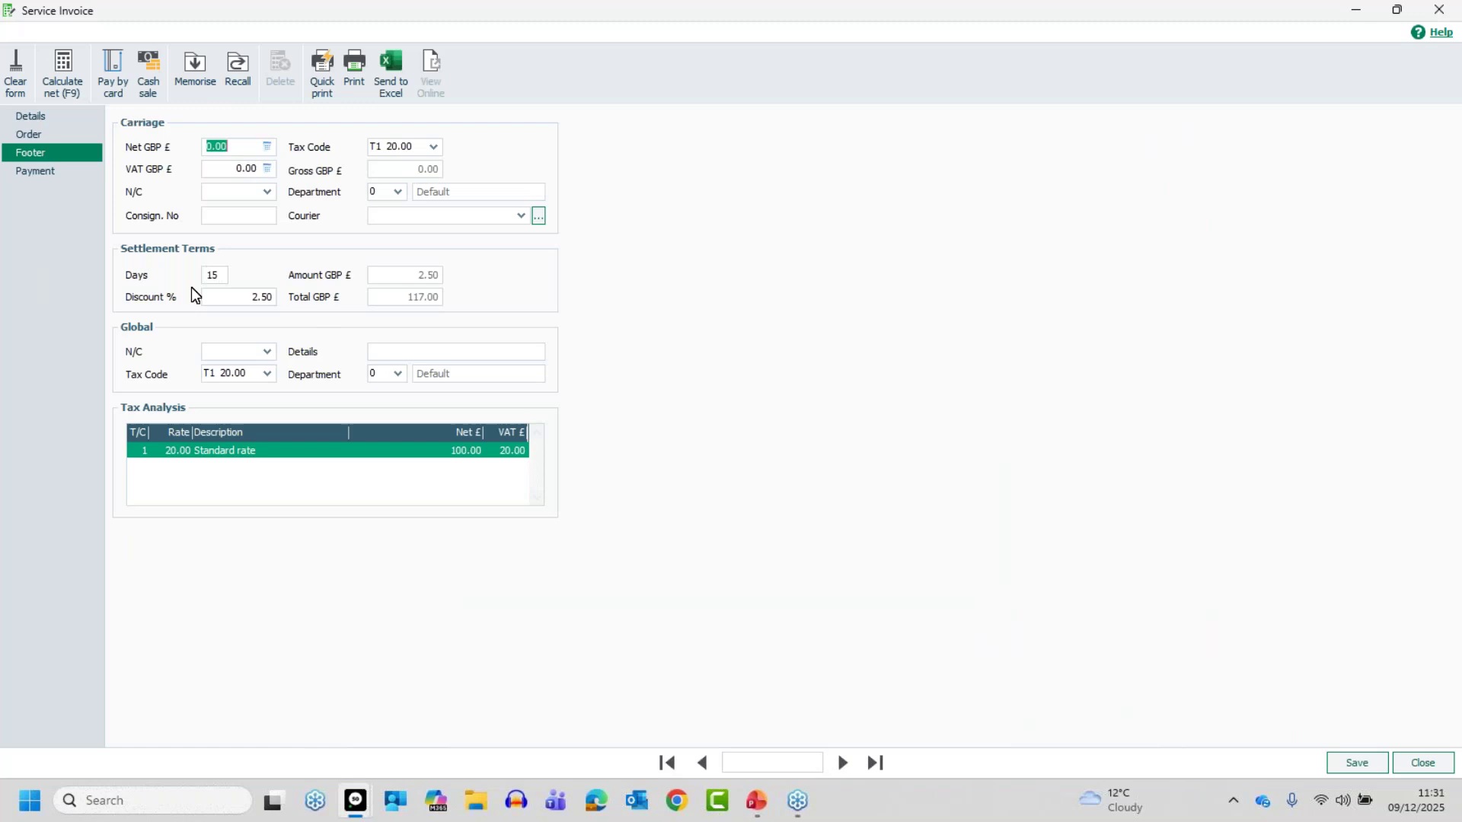
click(245, 297)
drag(250, 297, 196, 295)
text(0)
key(Tab)
Review the invoice's payment reference, bank account and payment type options, and return to its item details.
click(29, 171)
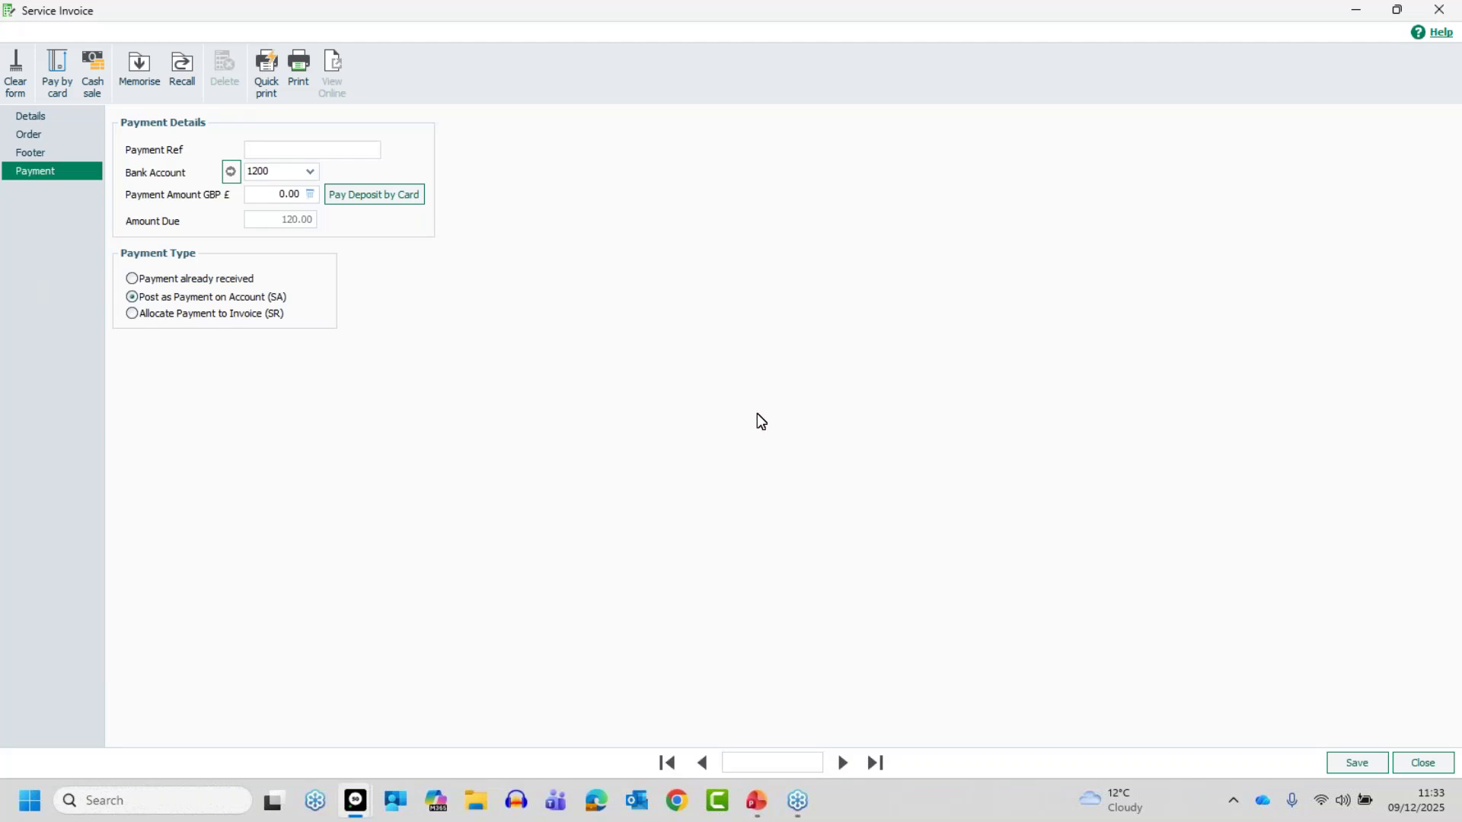
click(315, 153)
click(54, 117)
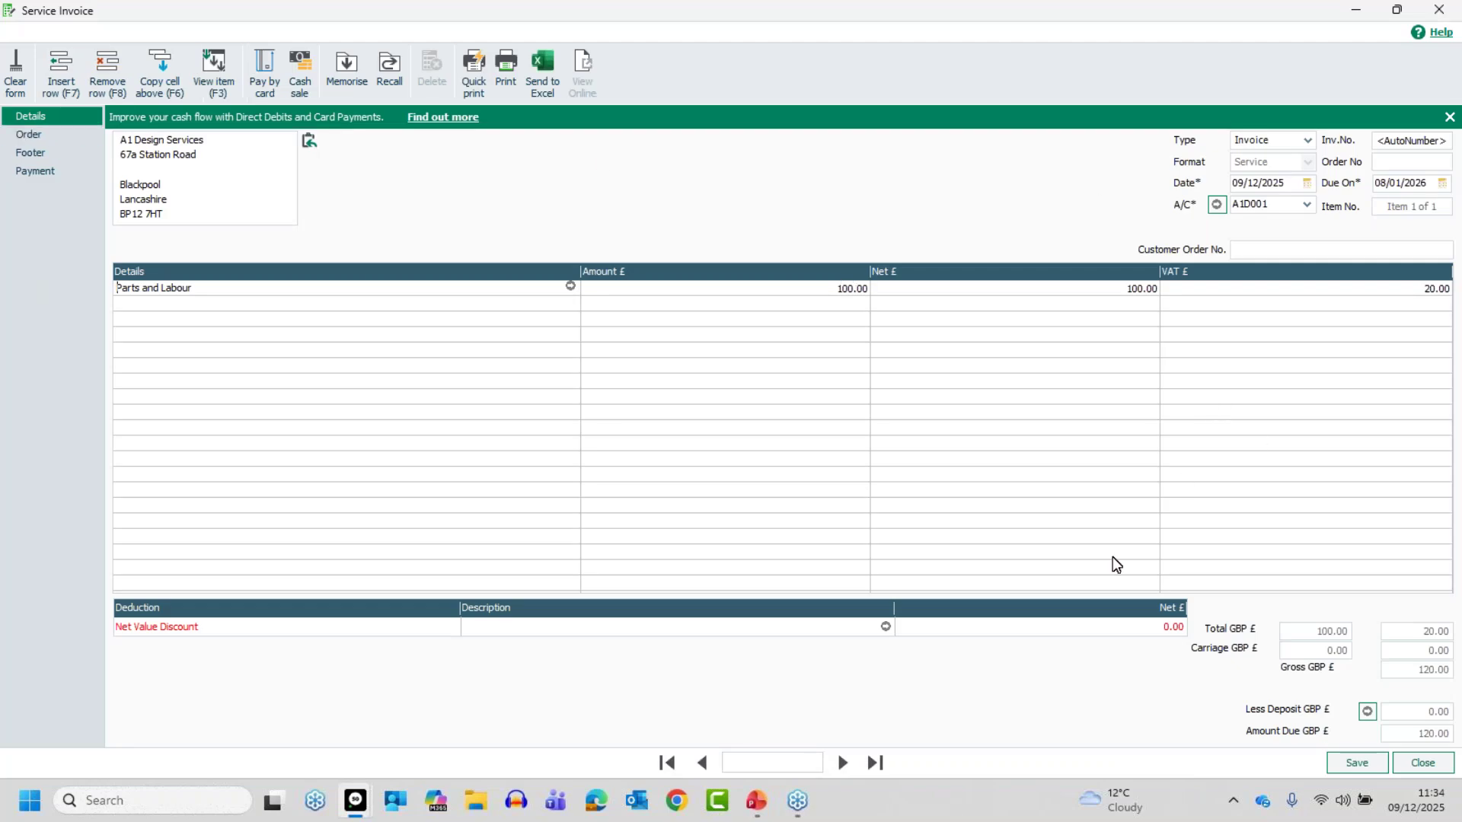
Save the service invoice, close the invoice form and select the new invoice 500 in the list.
click(1355, 762)
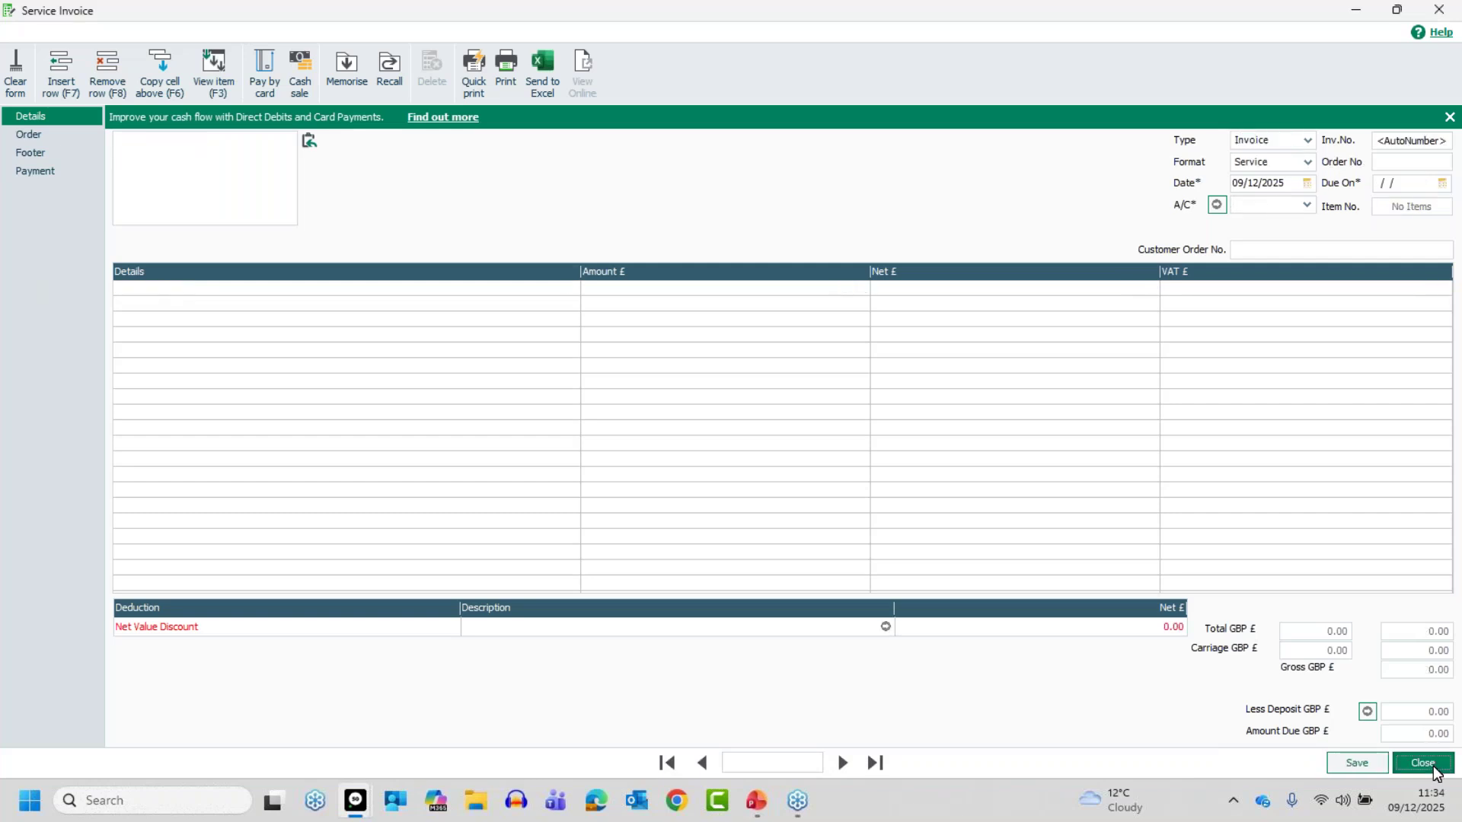
click(1423, 763)
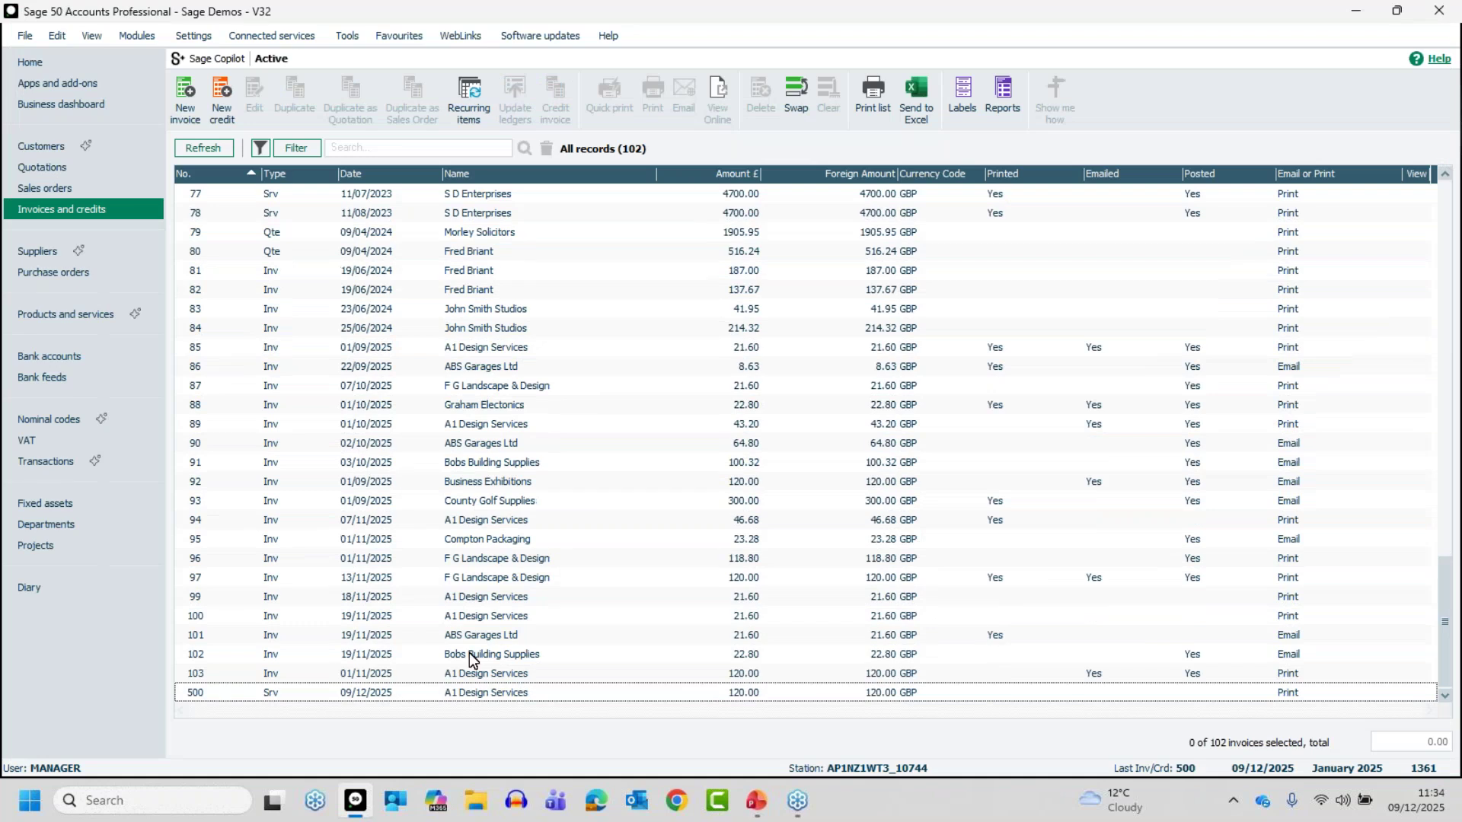
click(211, 695)
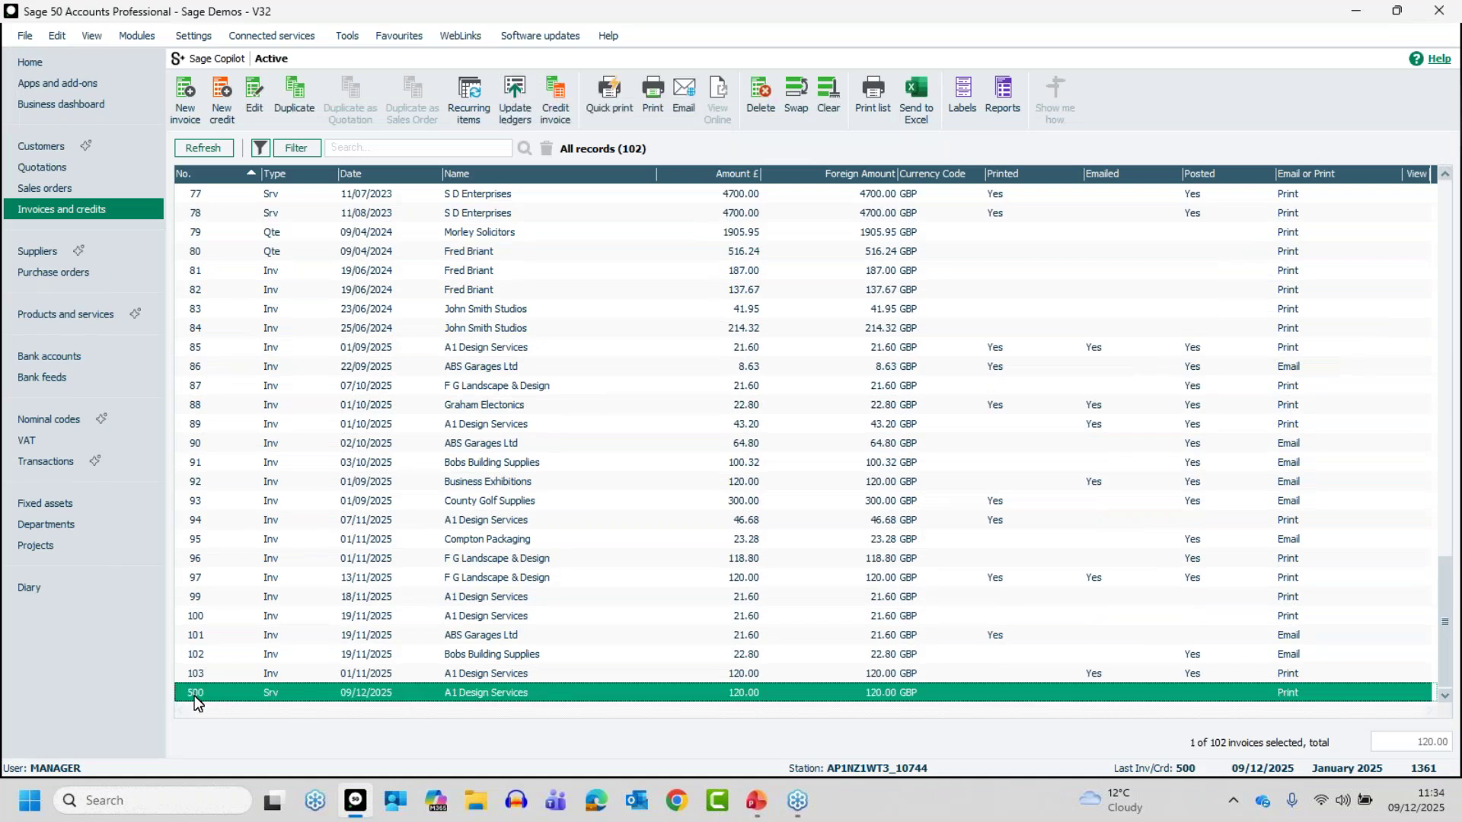
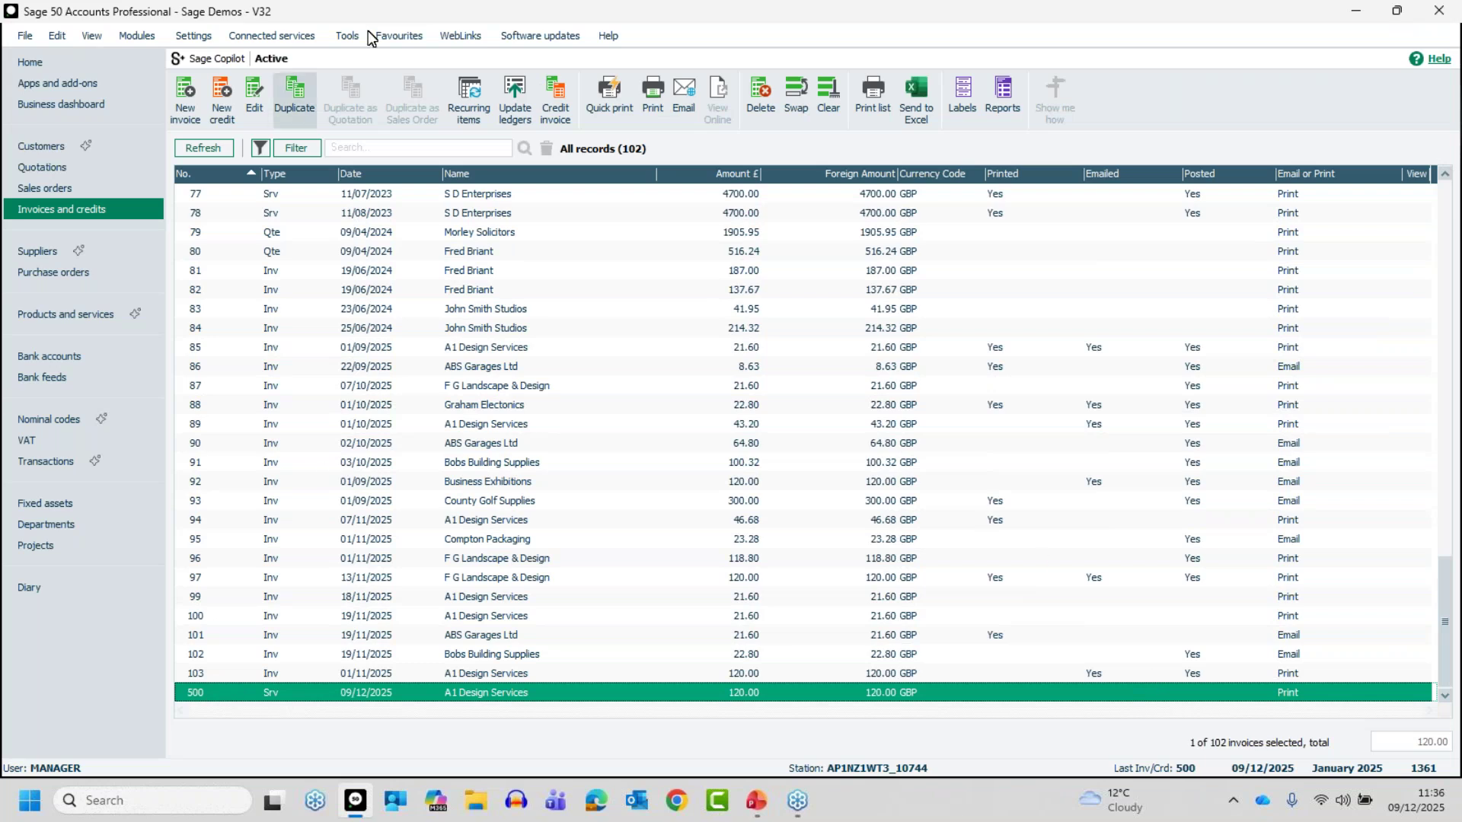
click(296, 150)
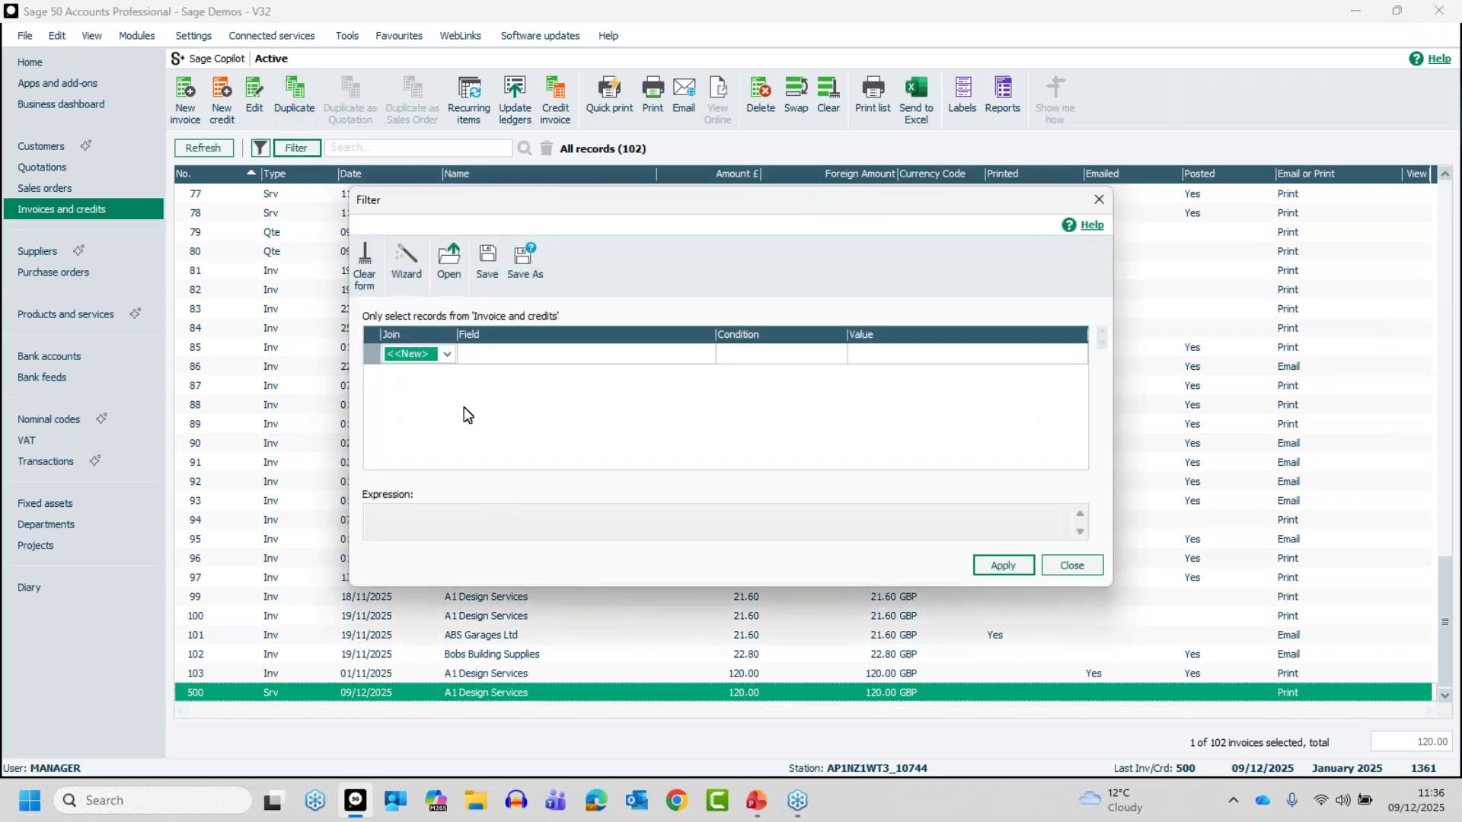
click(1067, 569)
click(1066, 568)
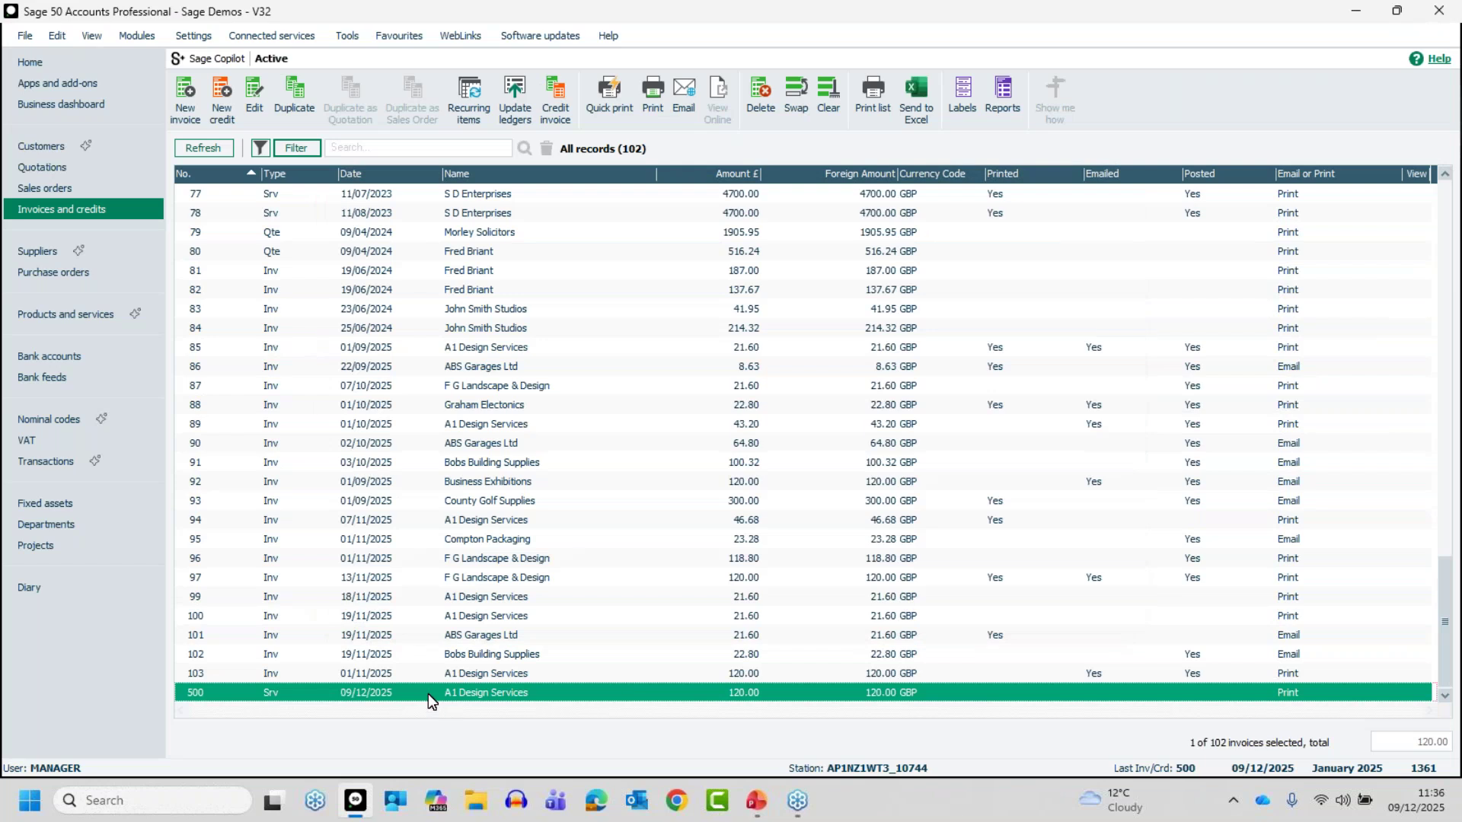
Add the note "Mack" to the order details of service invoice 500, save it and close the form.
double_click(428, 691)
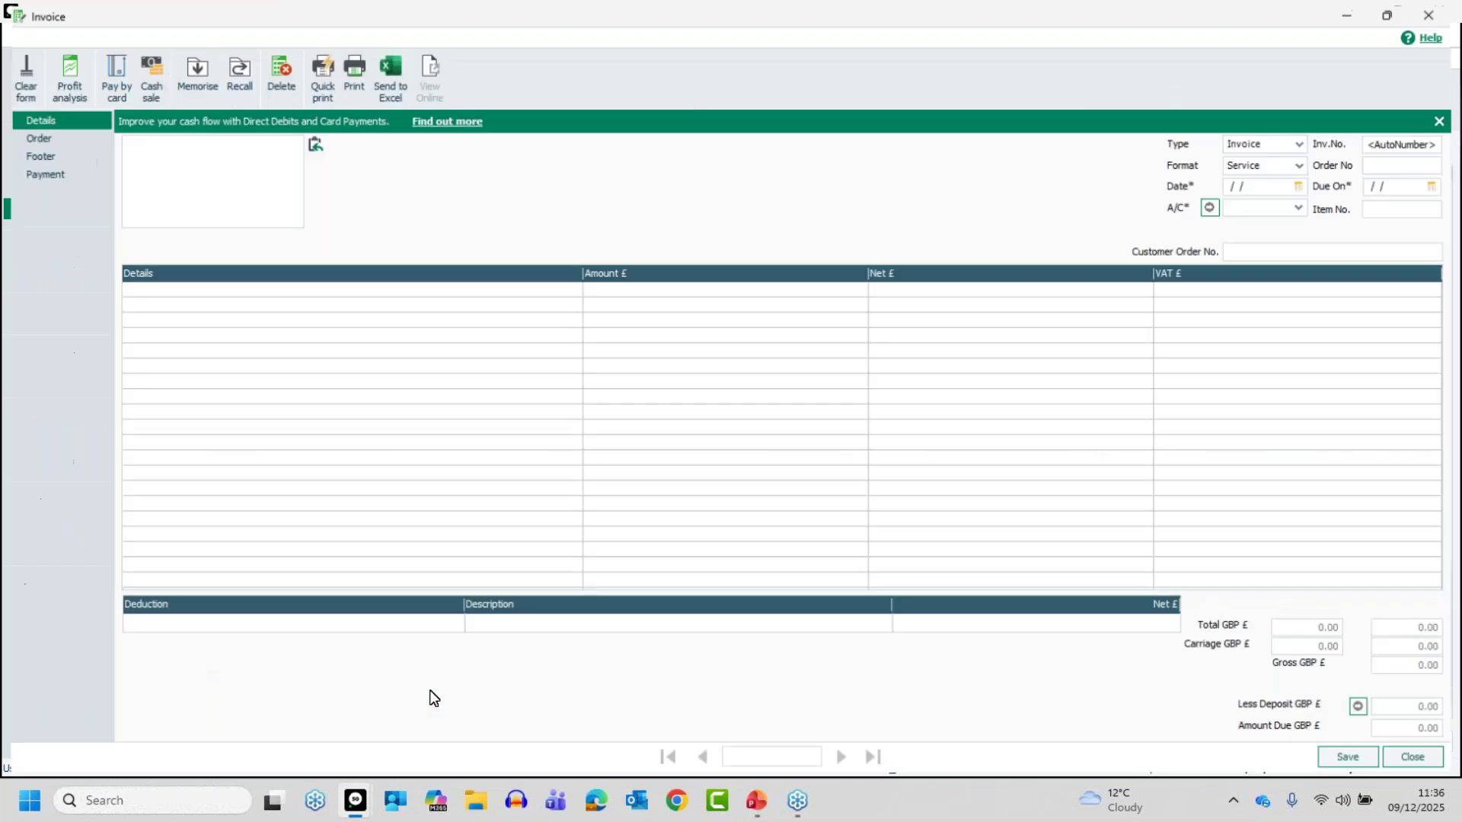
click(28, 134)
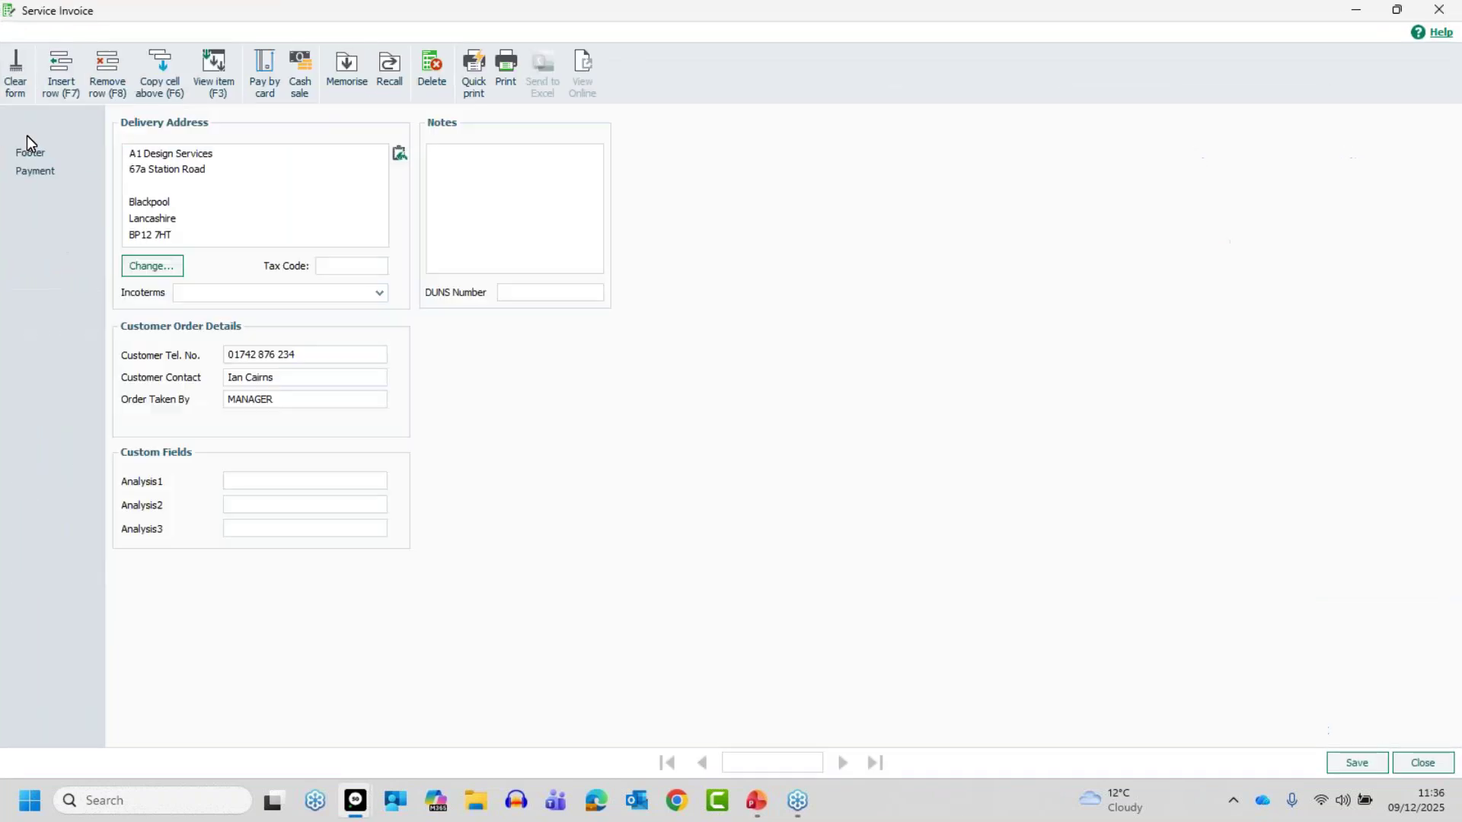
click(450, 165)
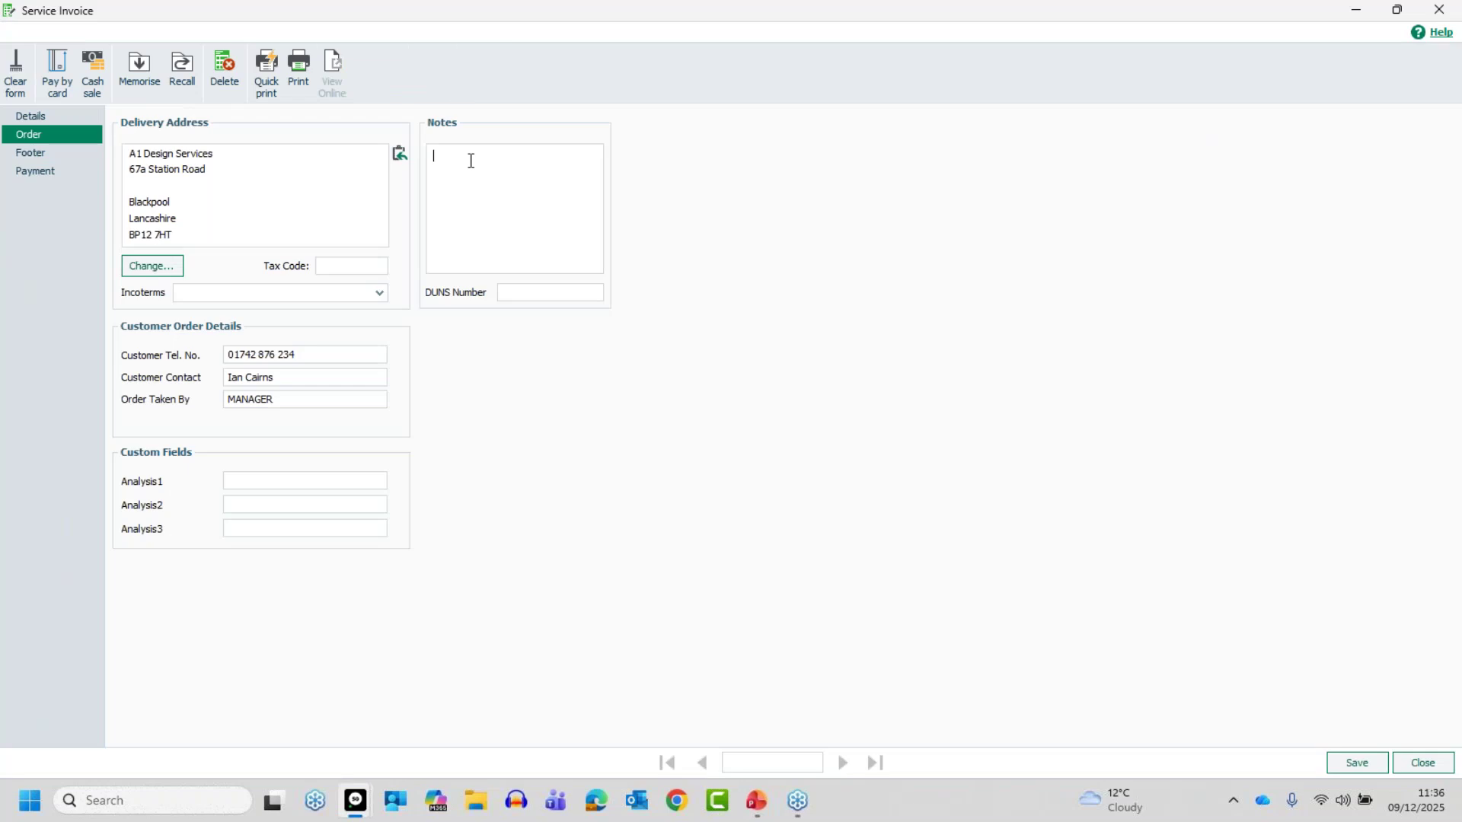
text(Mack)
click(1351, 761)
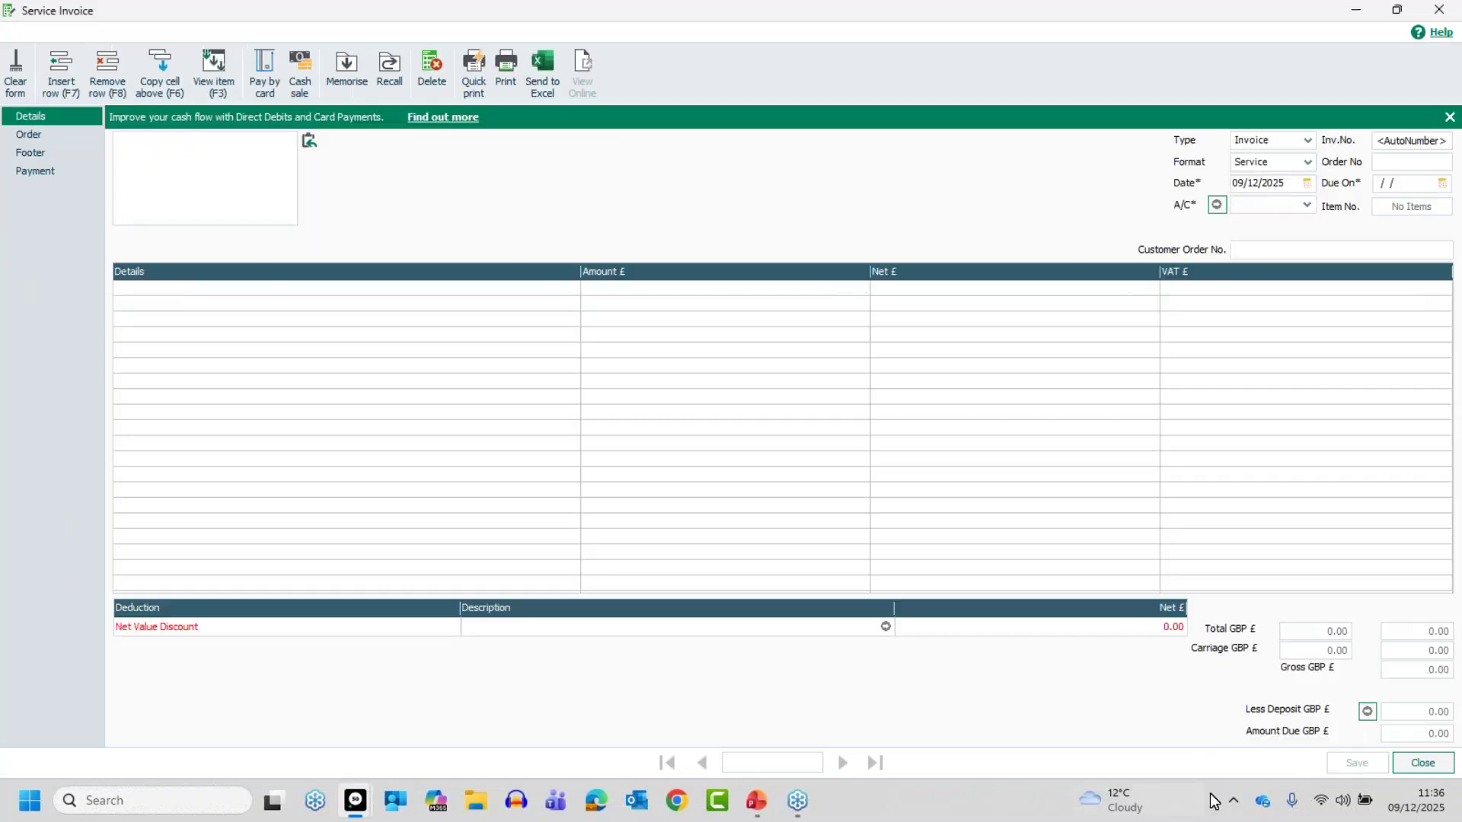
click(1423, 764)
Search the invoices and credits list for "Mack".
text(m)
key(BackSpace)
text(M)
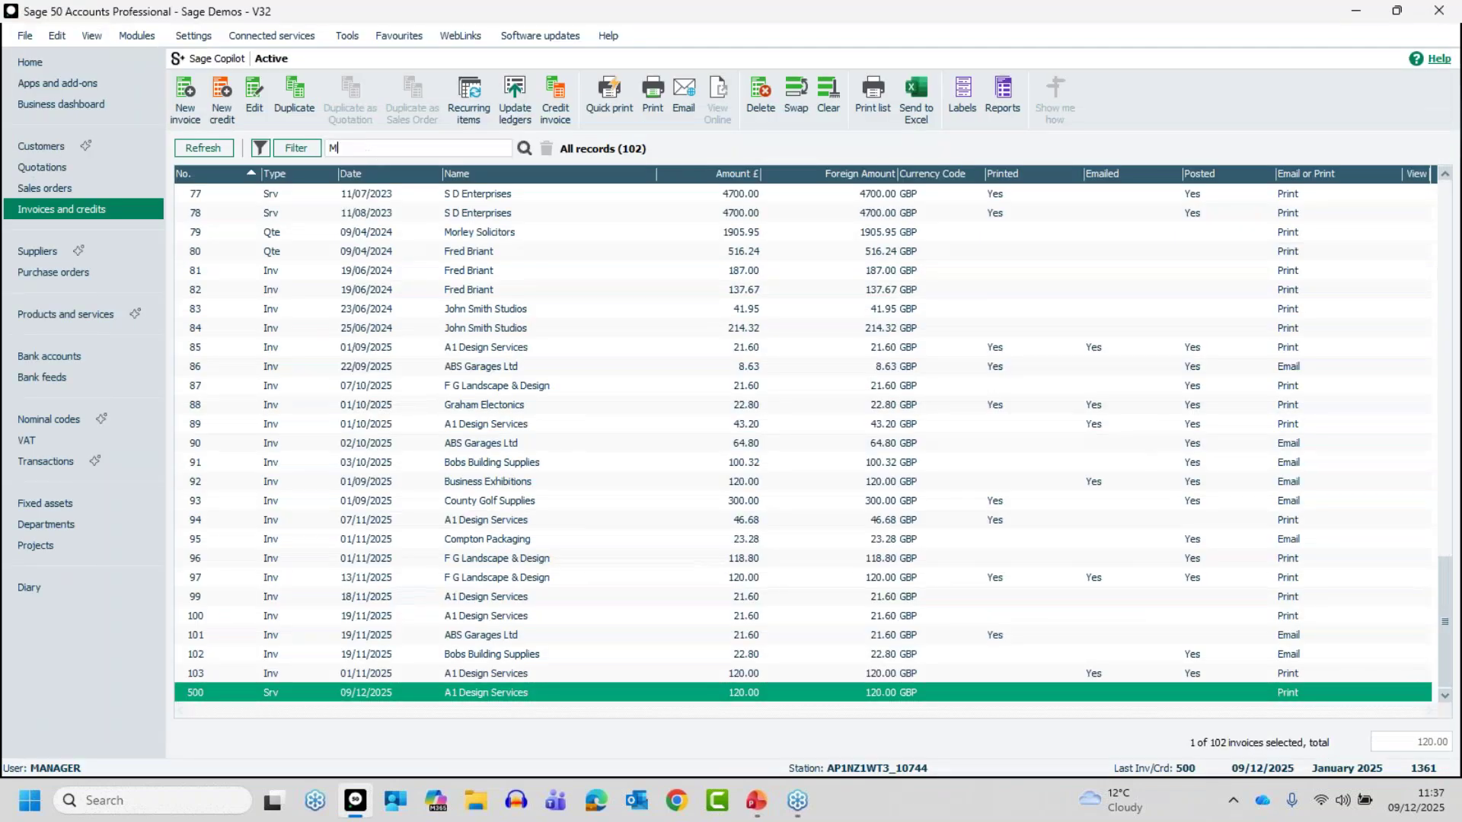
text(ack)
click(525, 148)
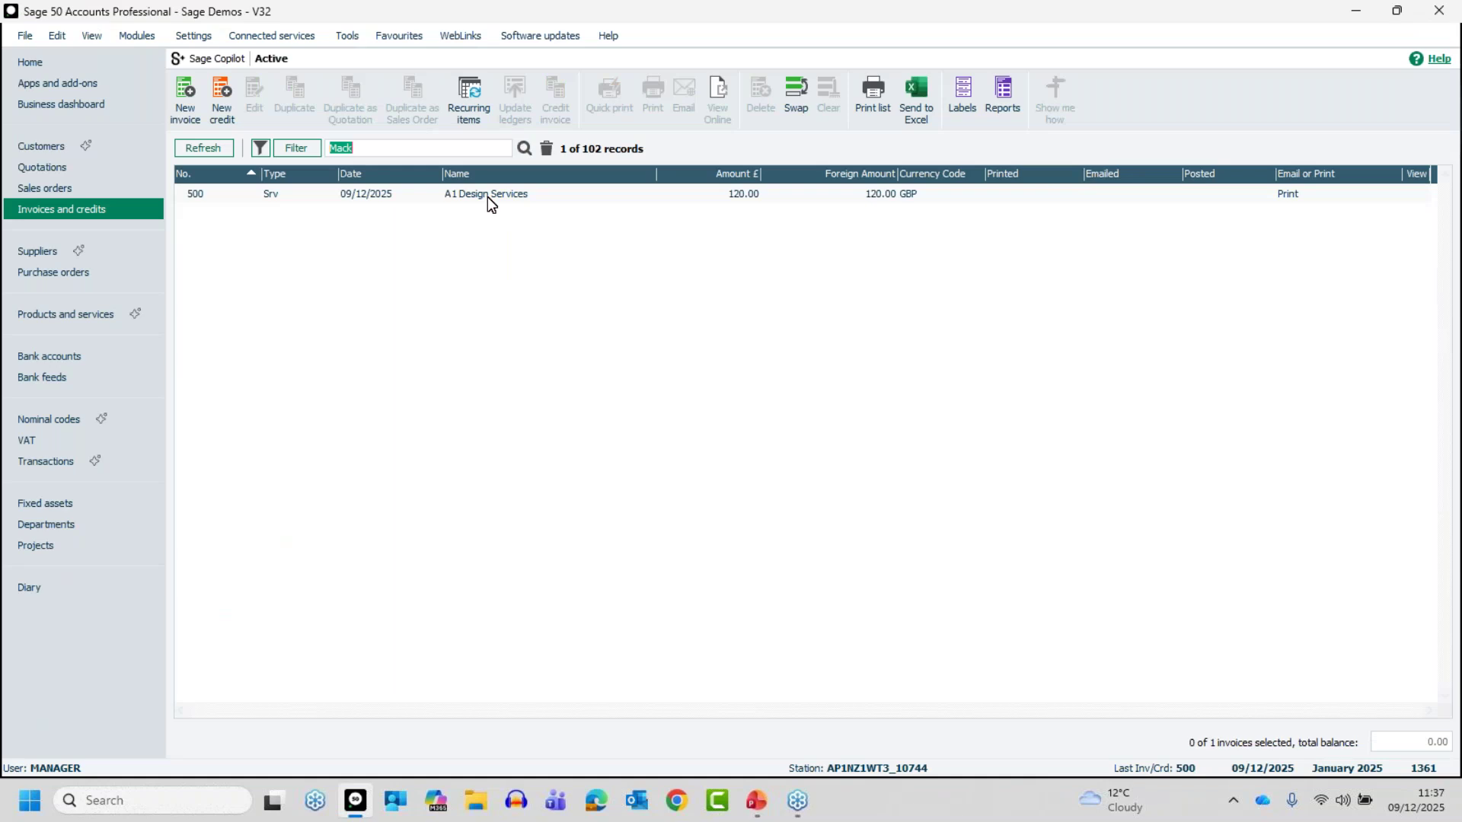
Open the invoice found by the search, close it unchanged and clear the search.
click(480, 195)
double_click(480, 194)
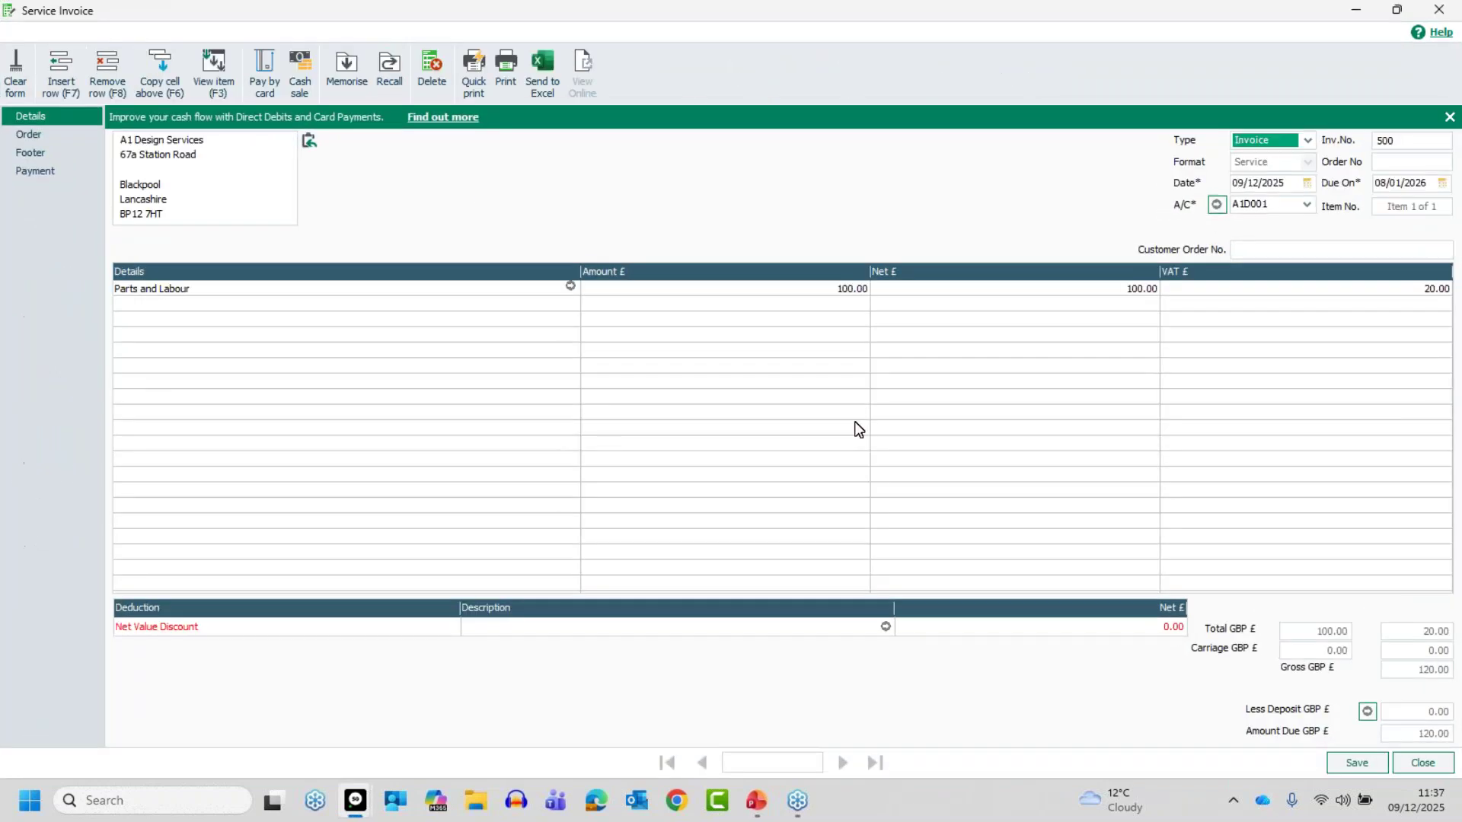
click(1421, 765)
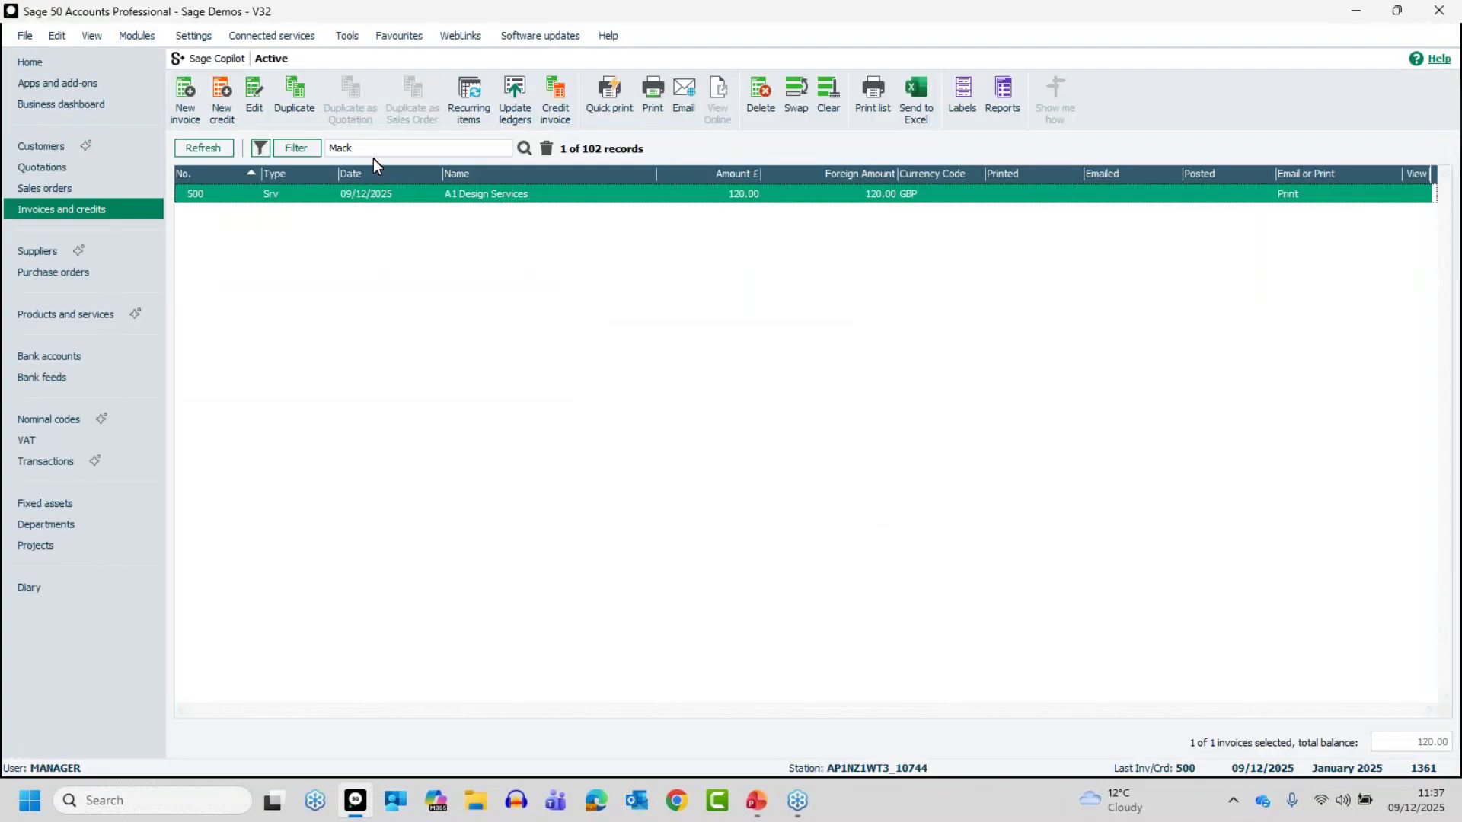
click(545, 150)
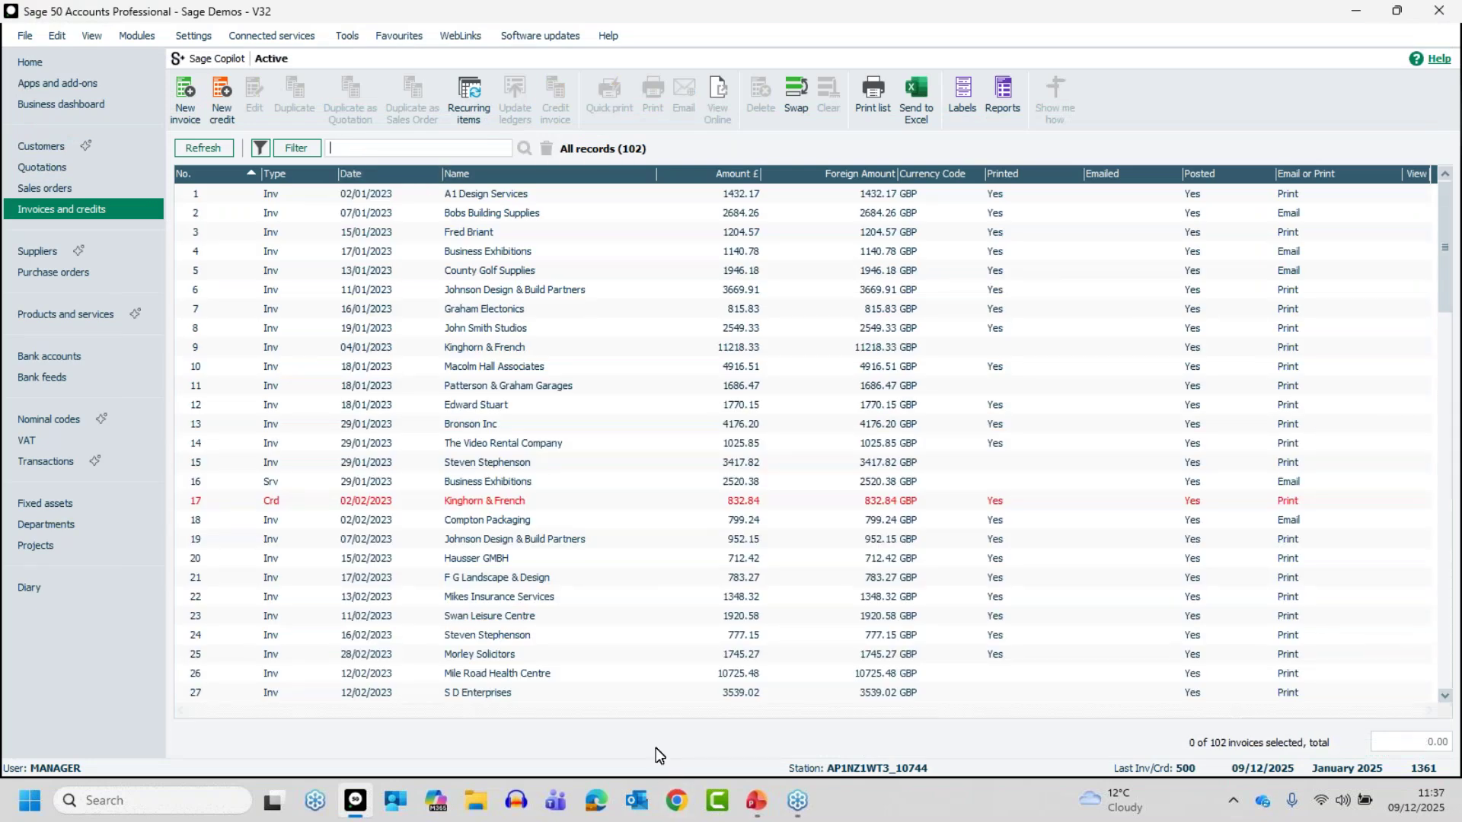
Try building an invoice filter with a Where condition, browse its available fields and discard the filter.
click(297, 150)
click(447, 355)
click(444, 384)
click(491, 359)
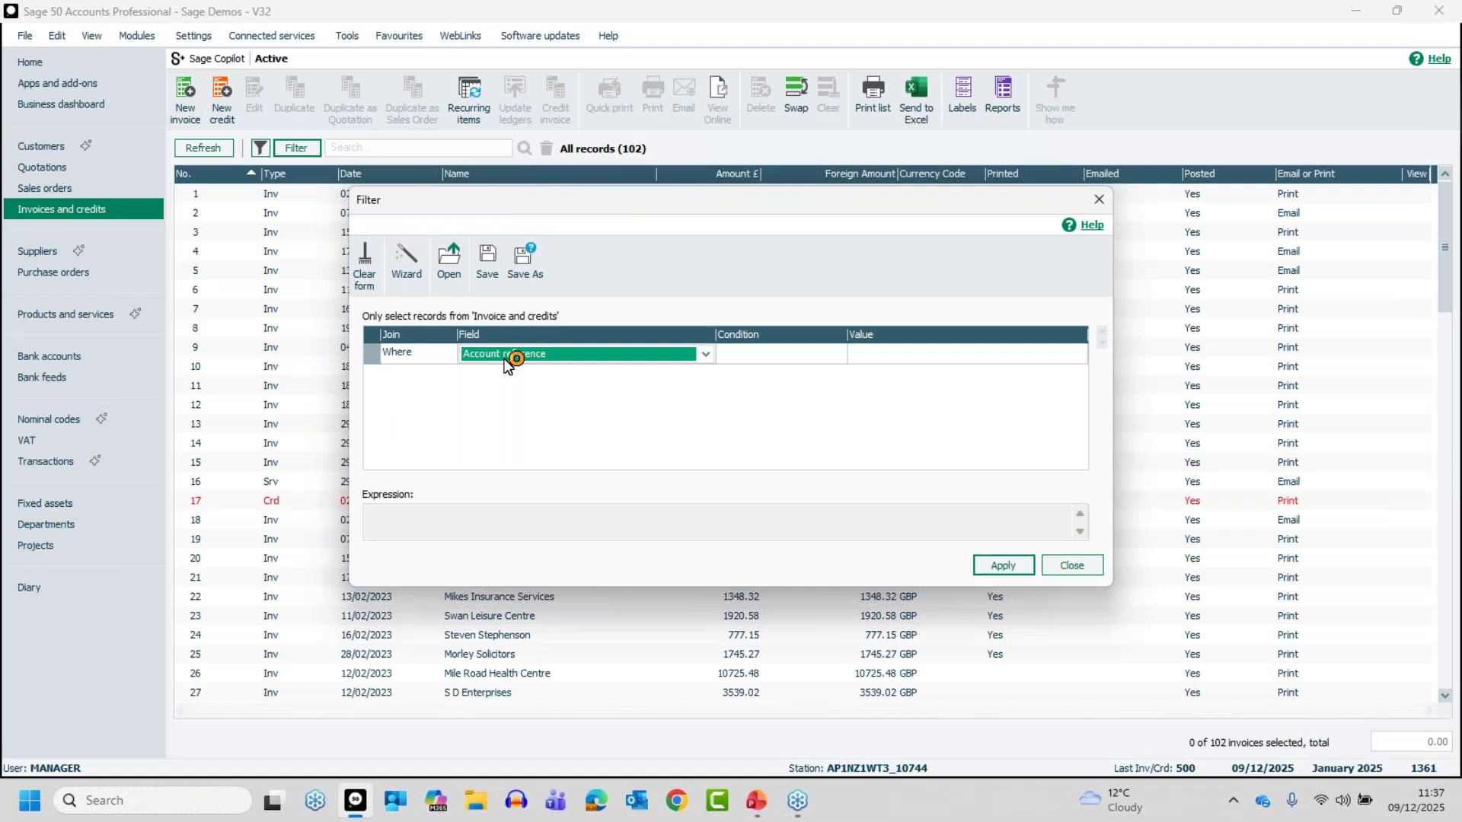
click(705, 354)
click(707, 426)
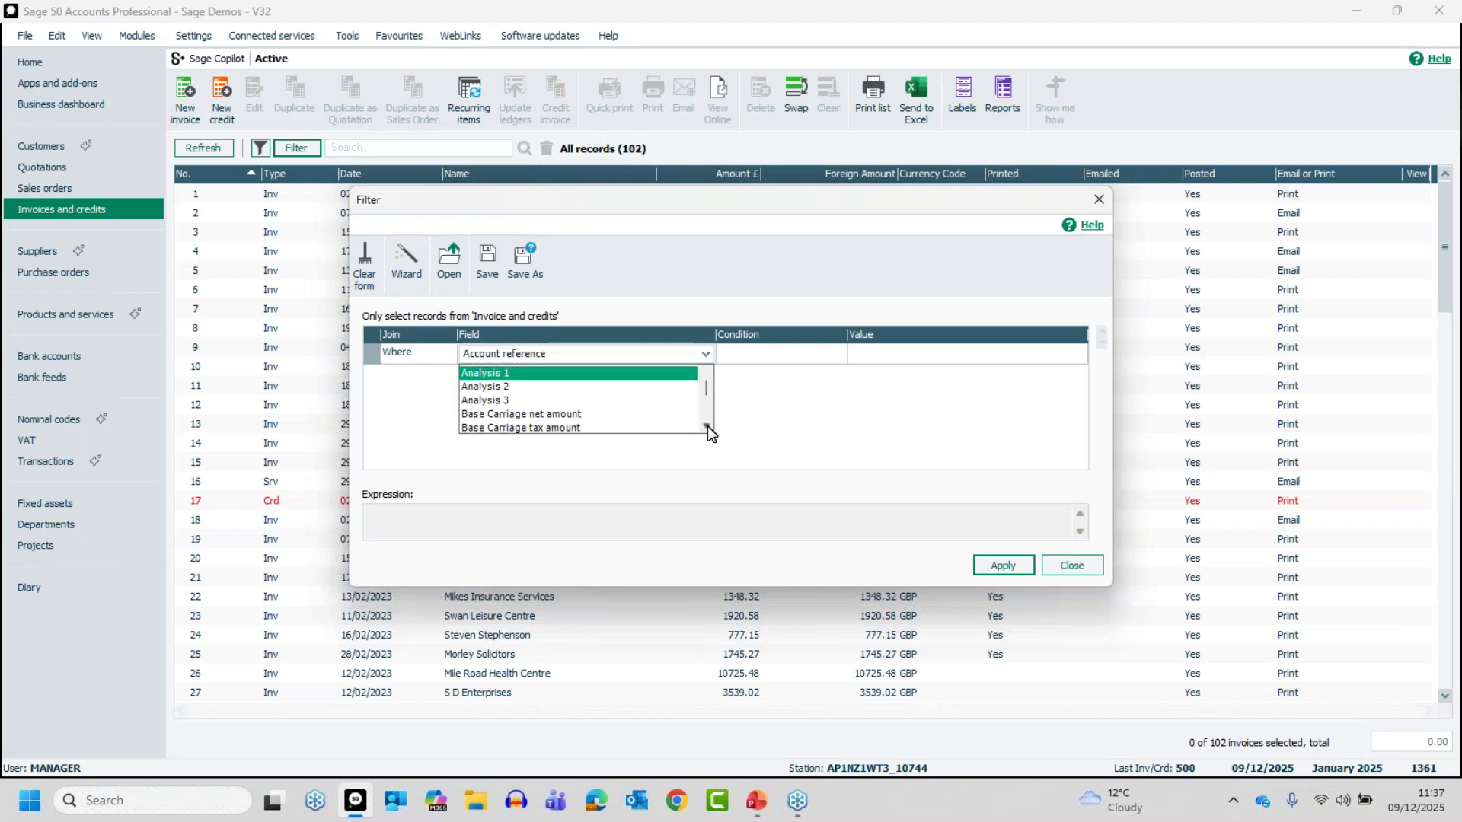
drag(707, 427, 706, 422)
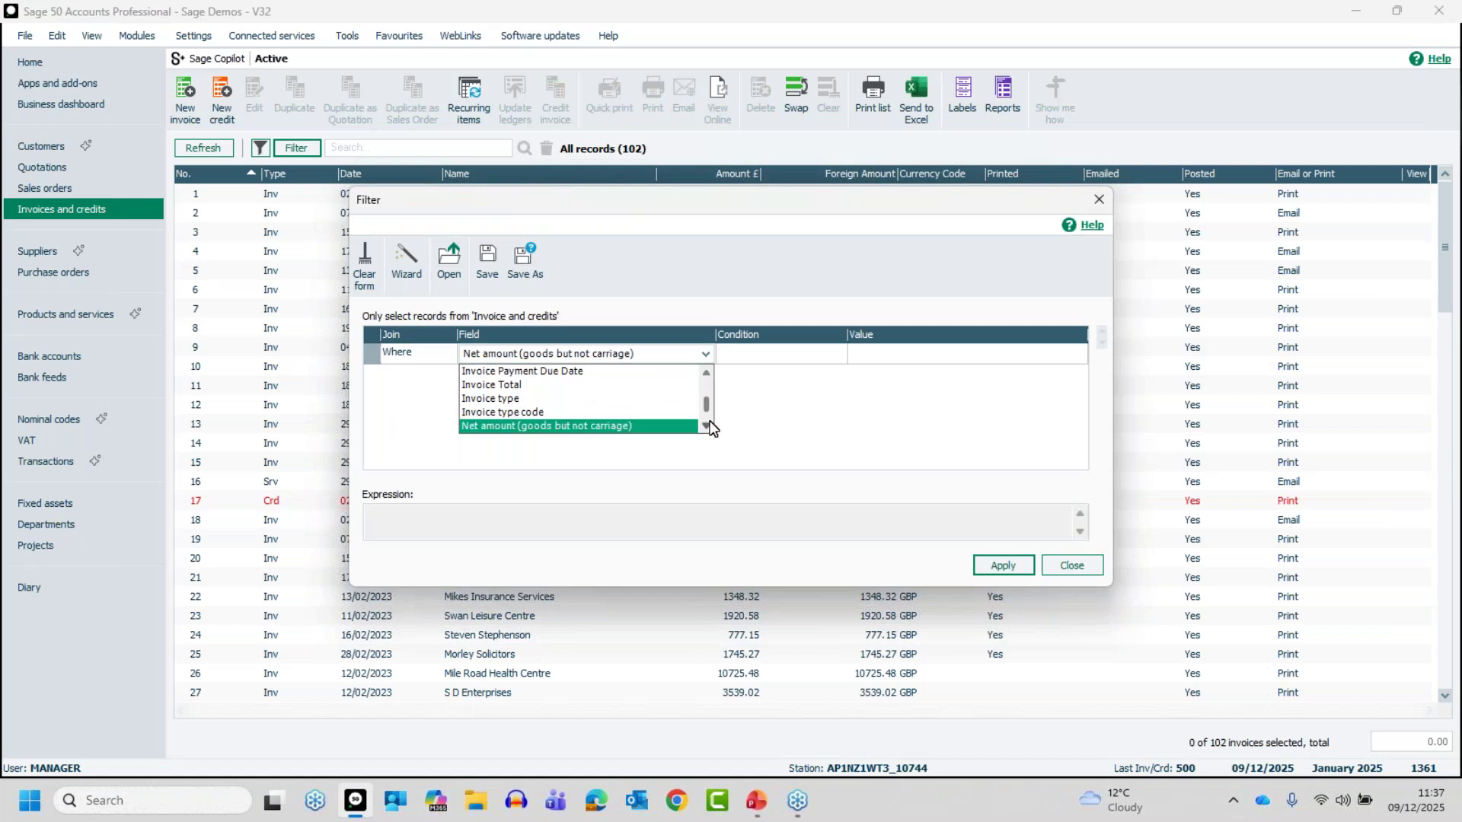
click(710, 427)
click(712, 426)
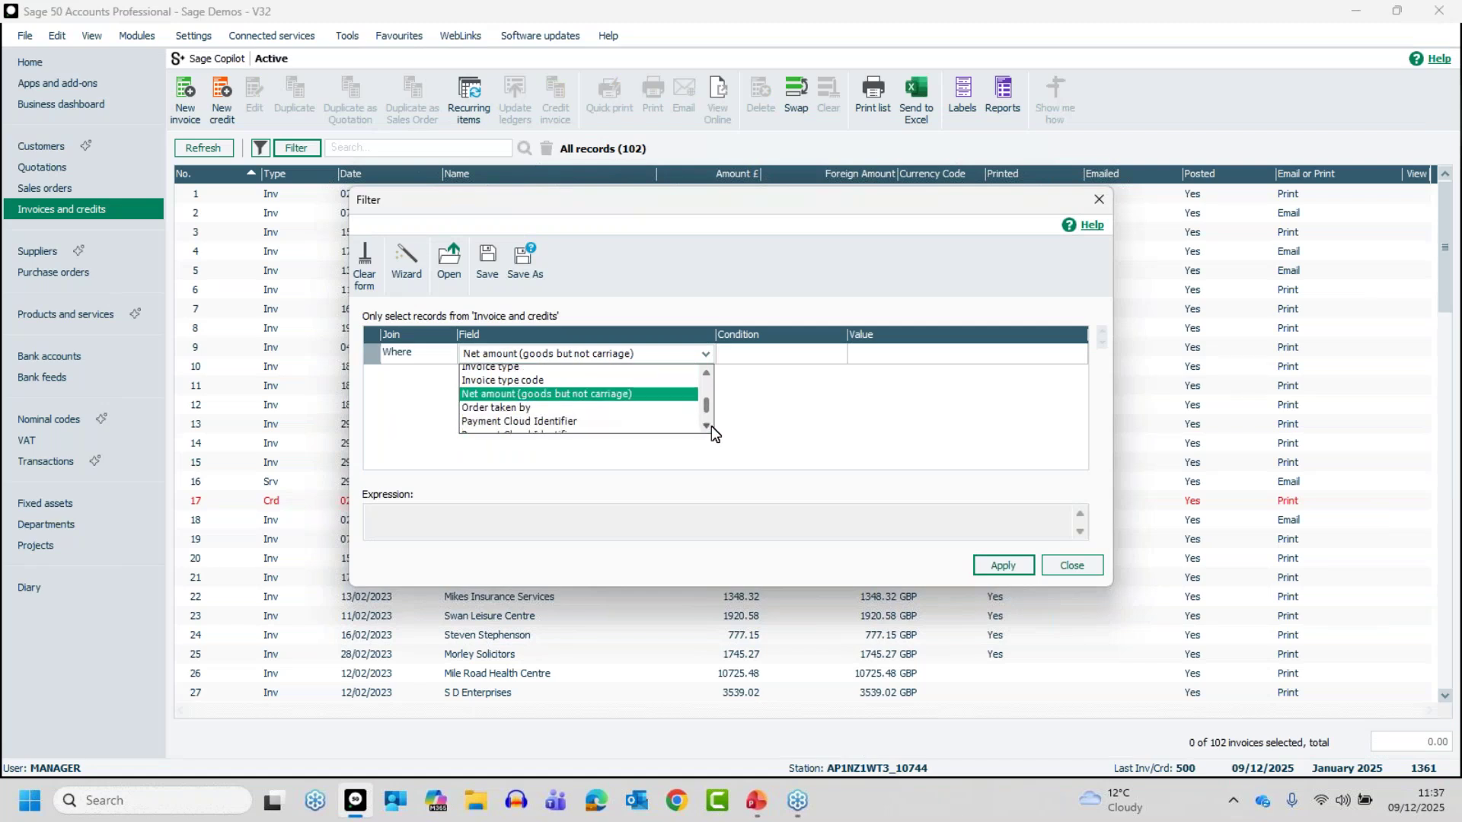
click(652, 355)
click(1070, 570)
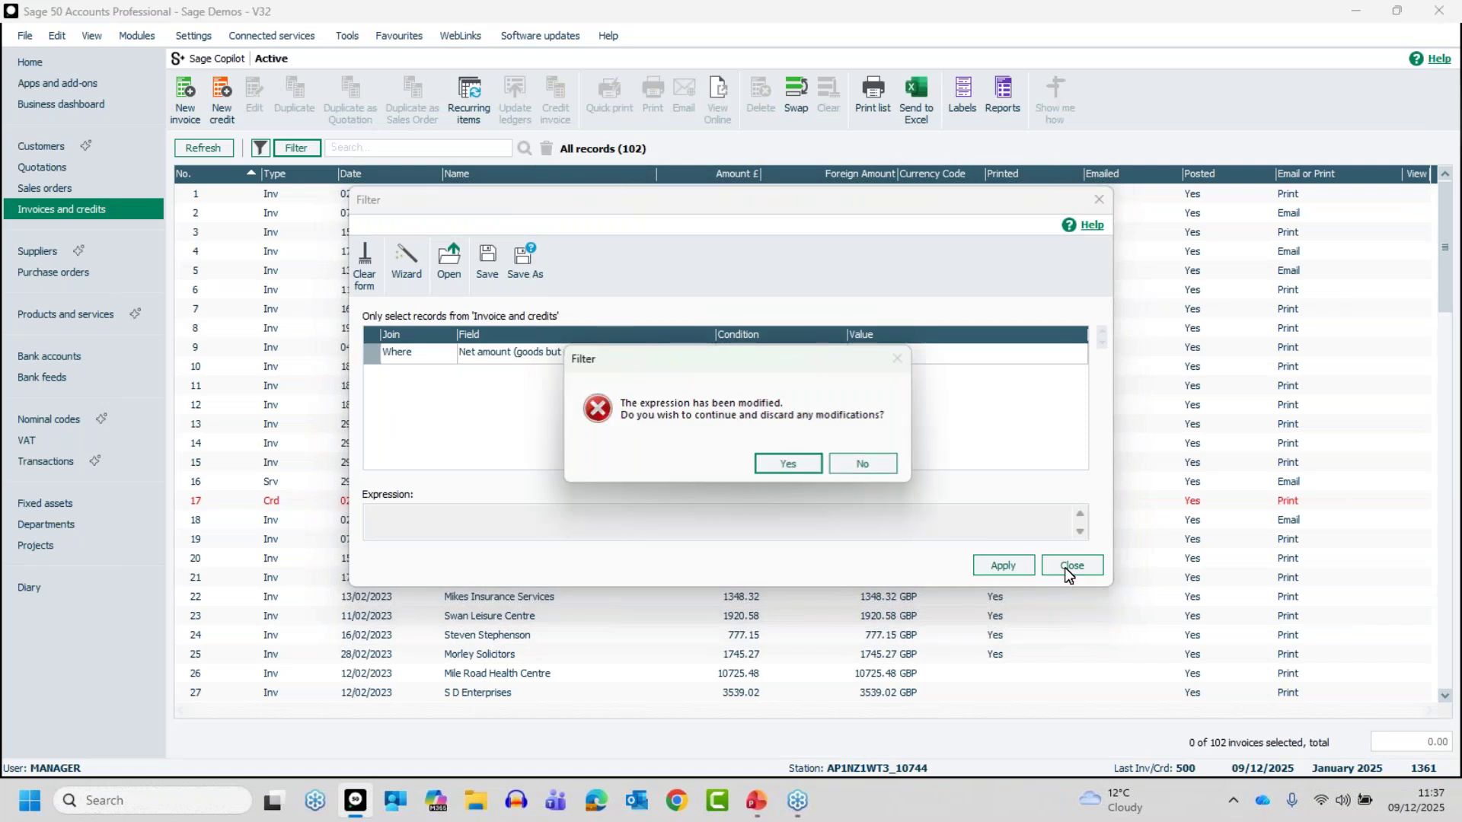
click(785, 465)
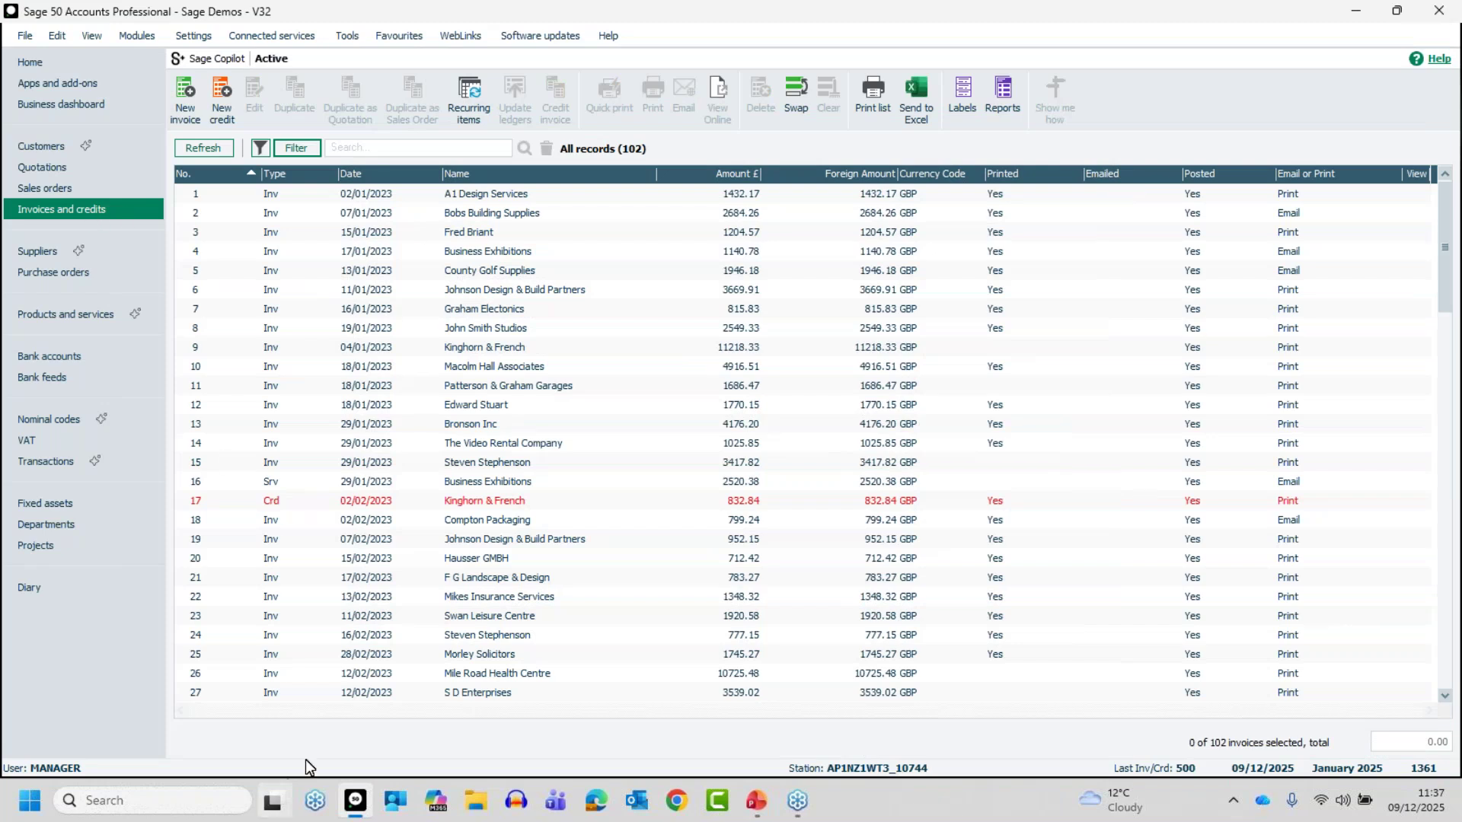
Select service invoice 500 at the end of the full invoice list.
drag(1446, 297, 1445, 675)
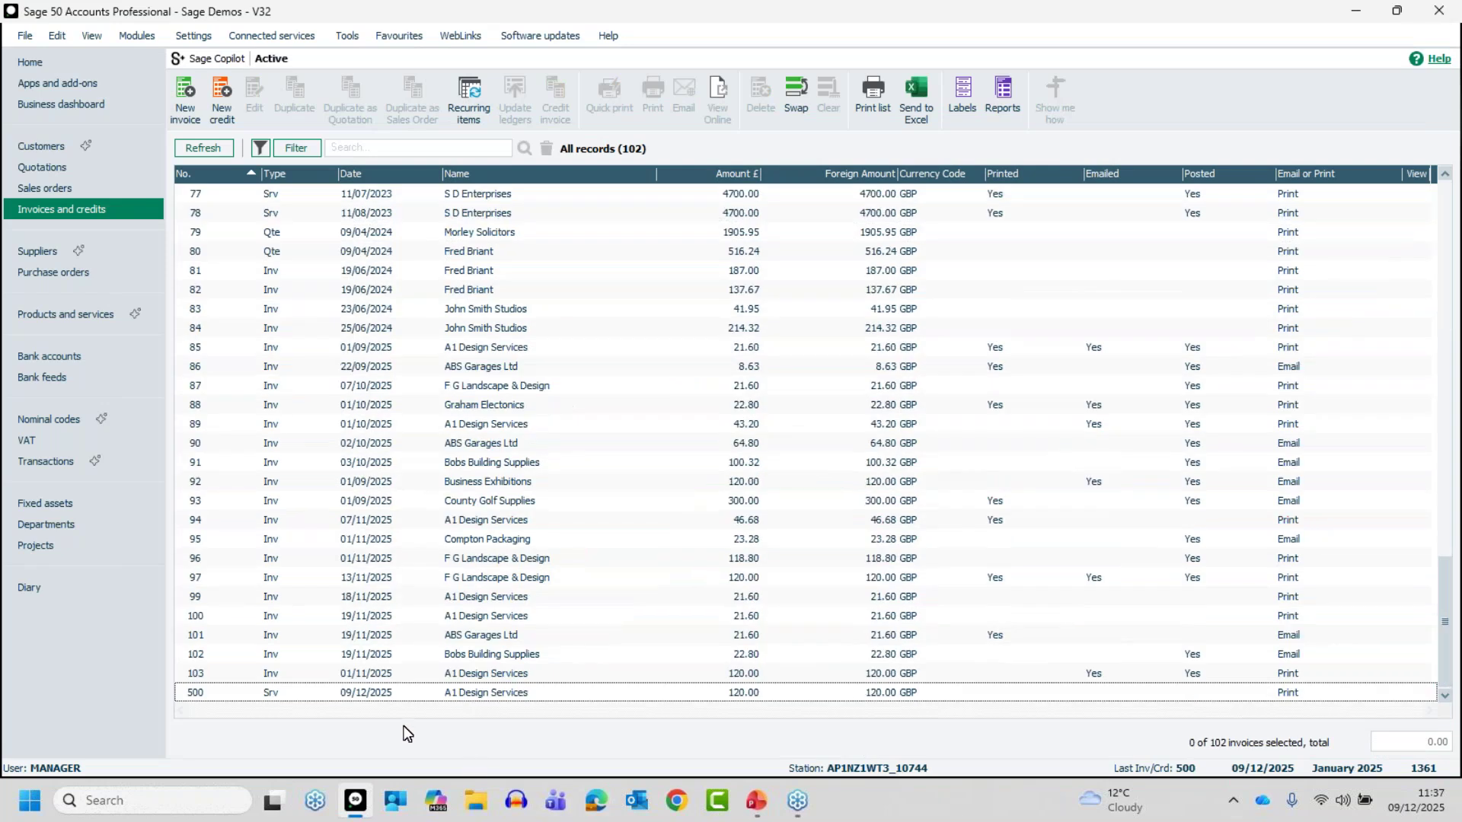
click(359, 693)
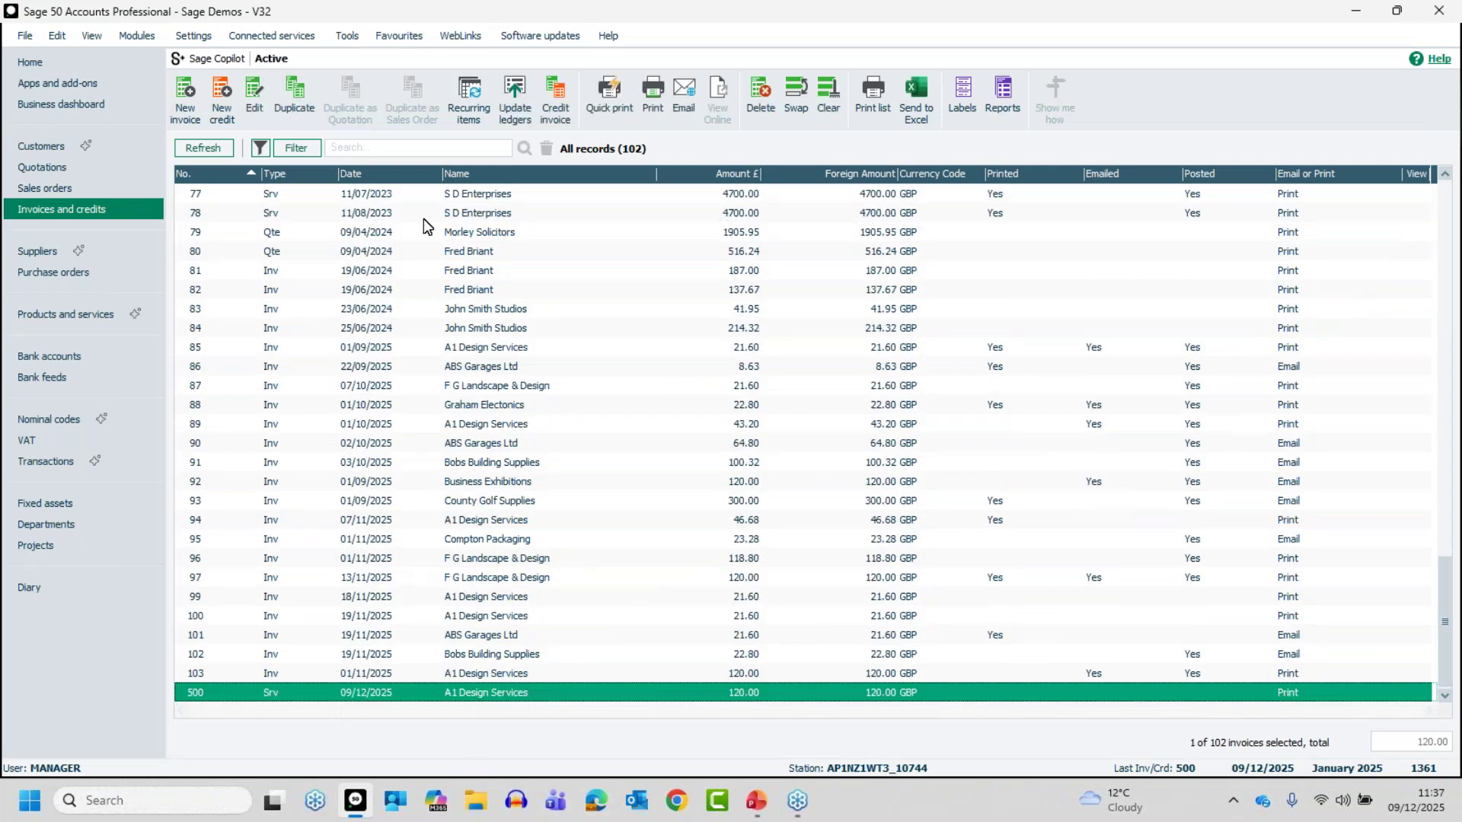
click(462, 695)
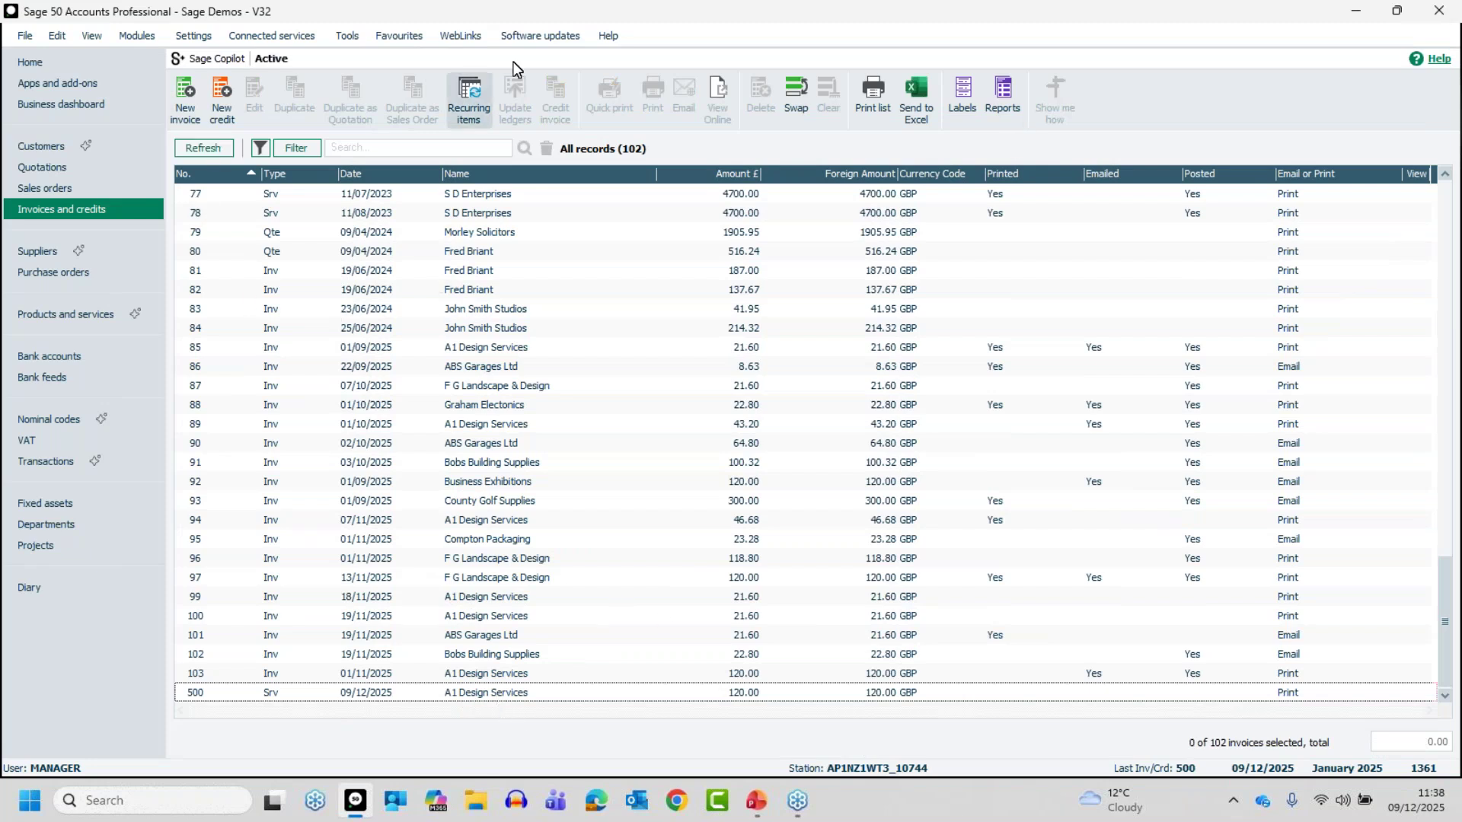
click(539, 695)
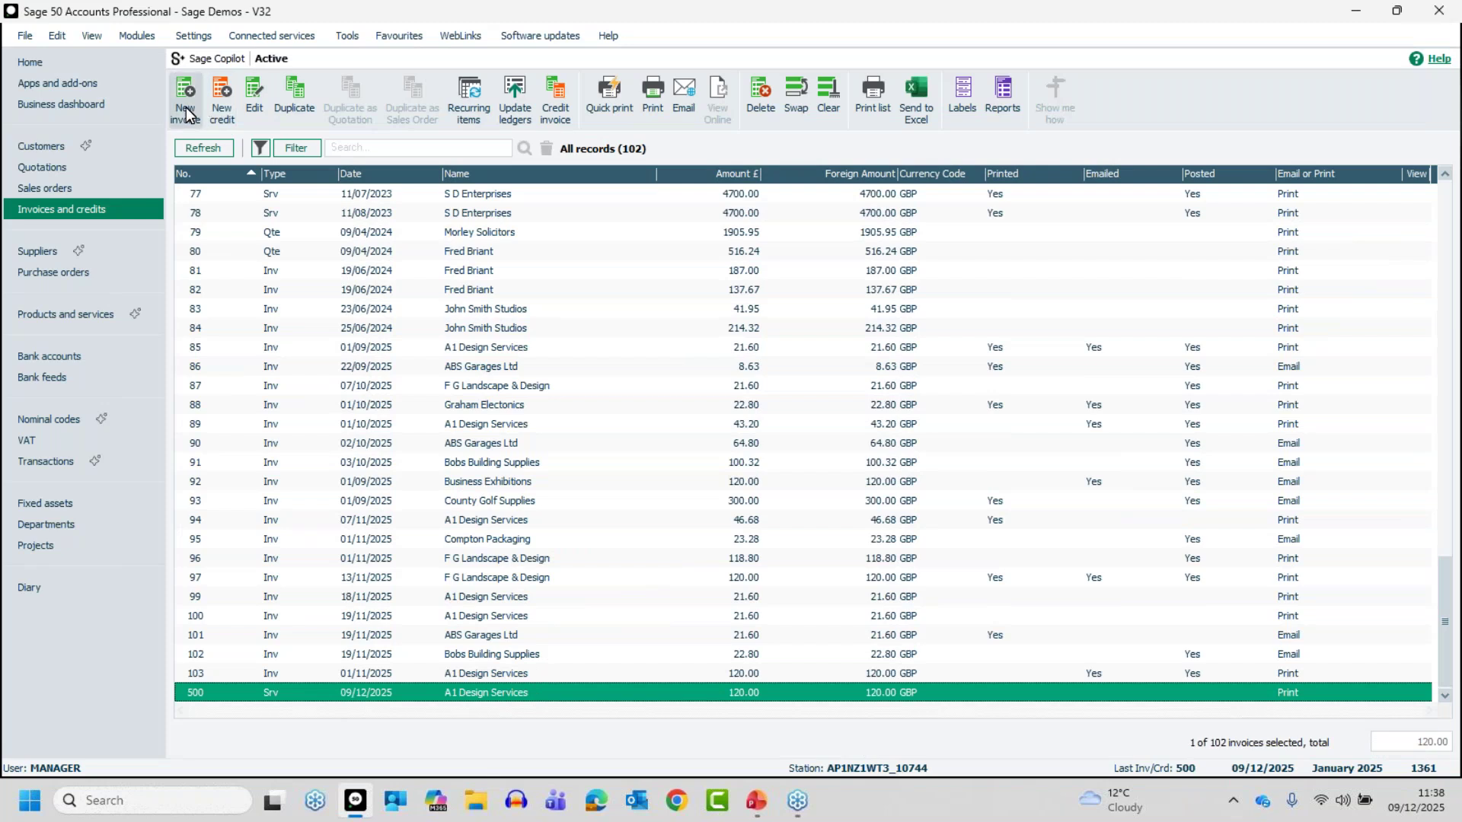
View service invoice 500 and a blank new invoice form, closing each without changes.
click(254, 95)
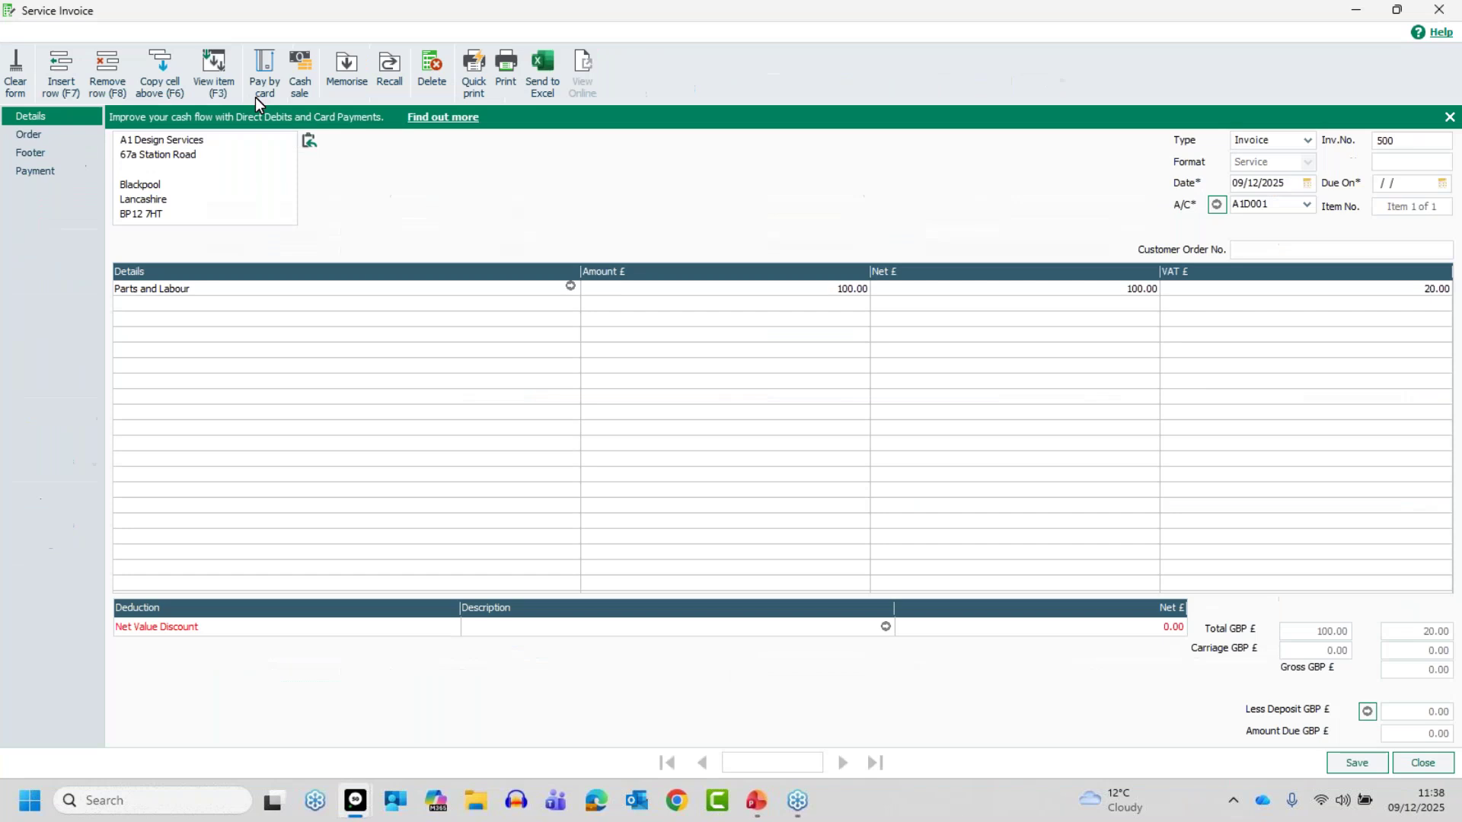
click(1401, 763)
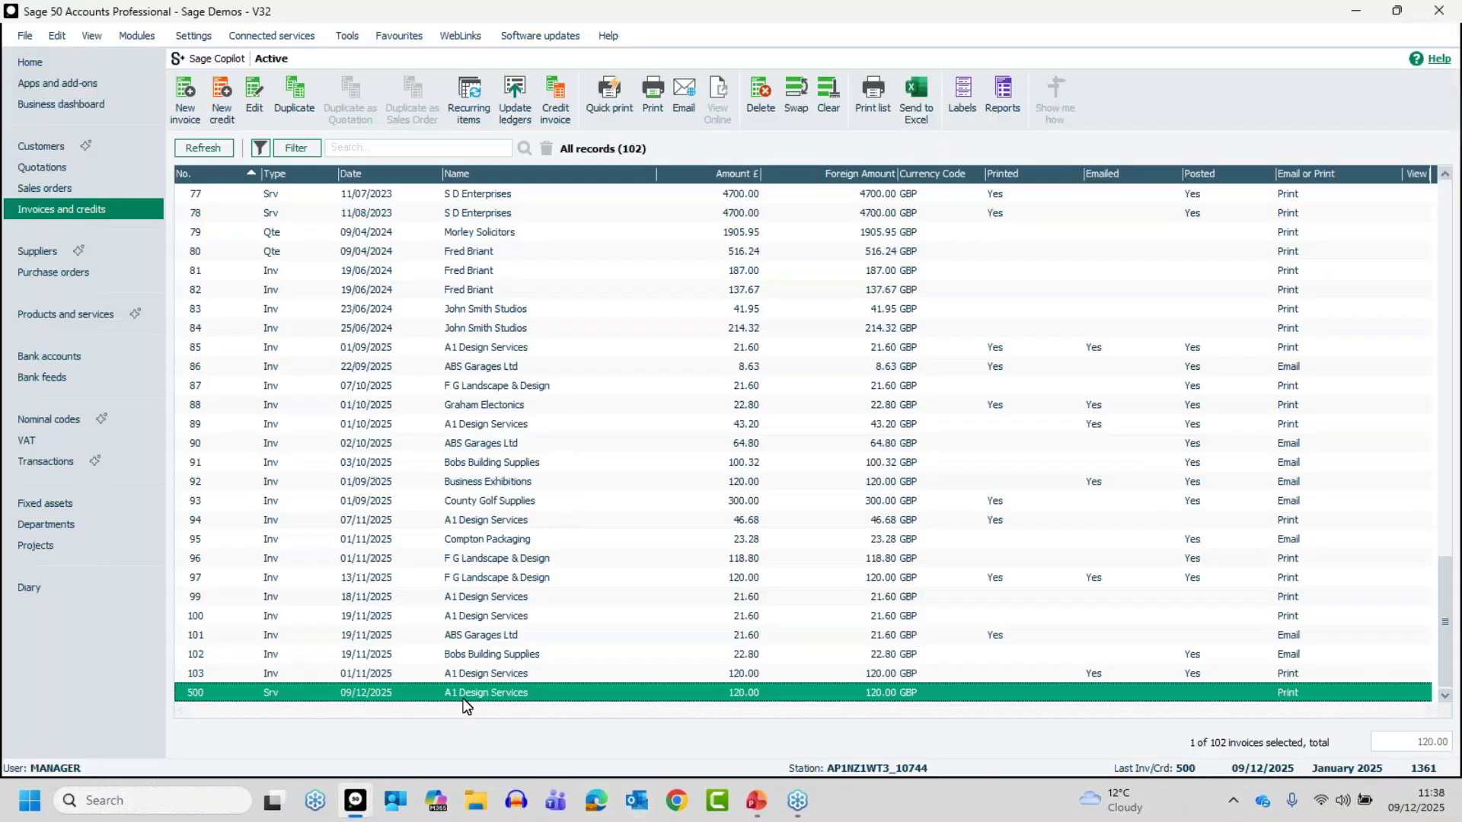
click(464, 694)
double_click(464, 696)
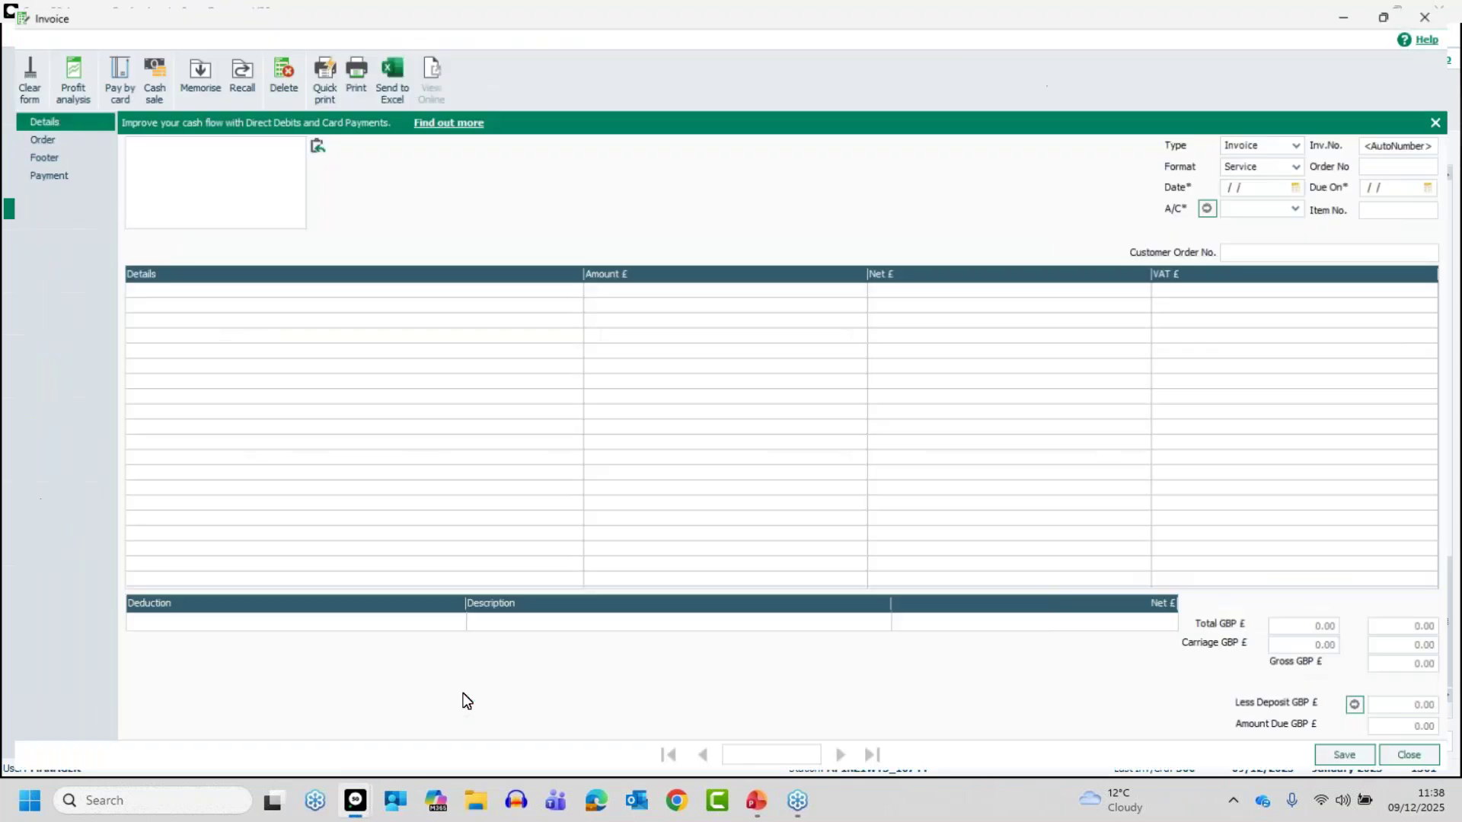
click(1421, 763)
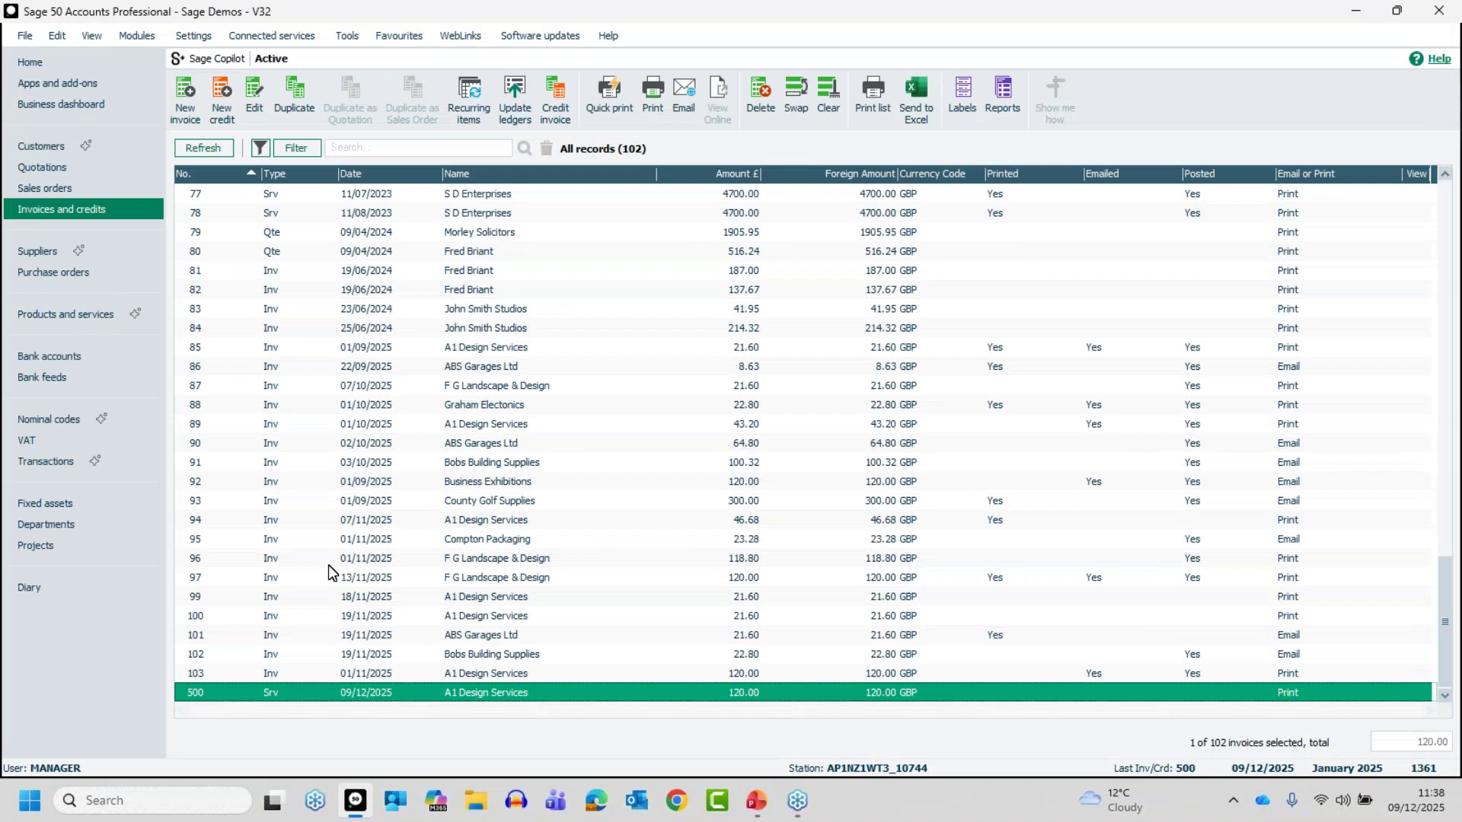
click(192, 94)
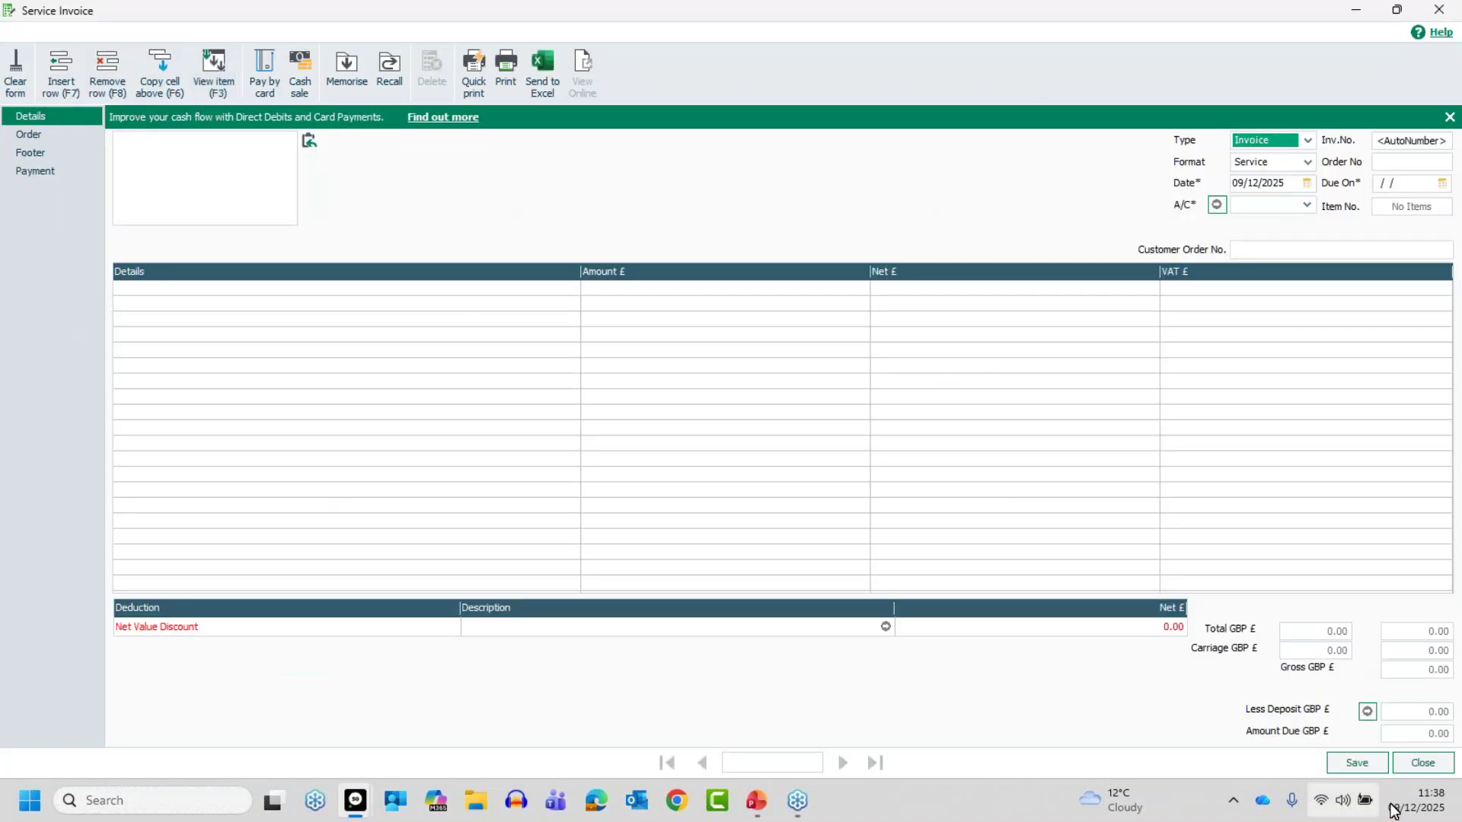
click(1422, 764)
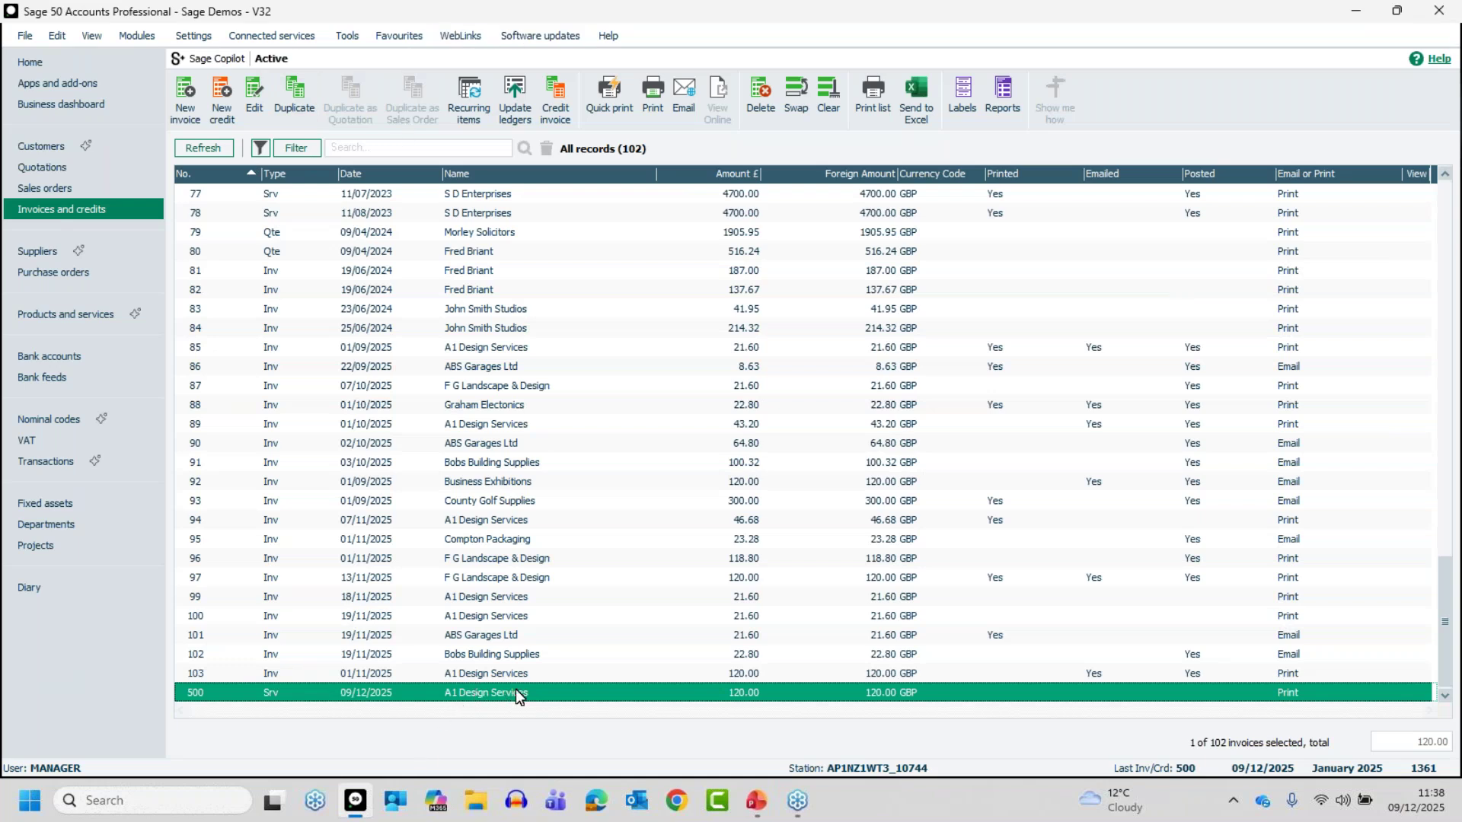
Duplicate invoice 500, change its customer account to ABS001 (ABS Garages Ltd), save the copy and close the form.
click(301, 101)
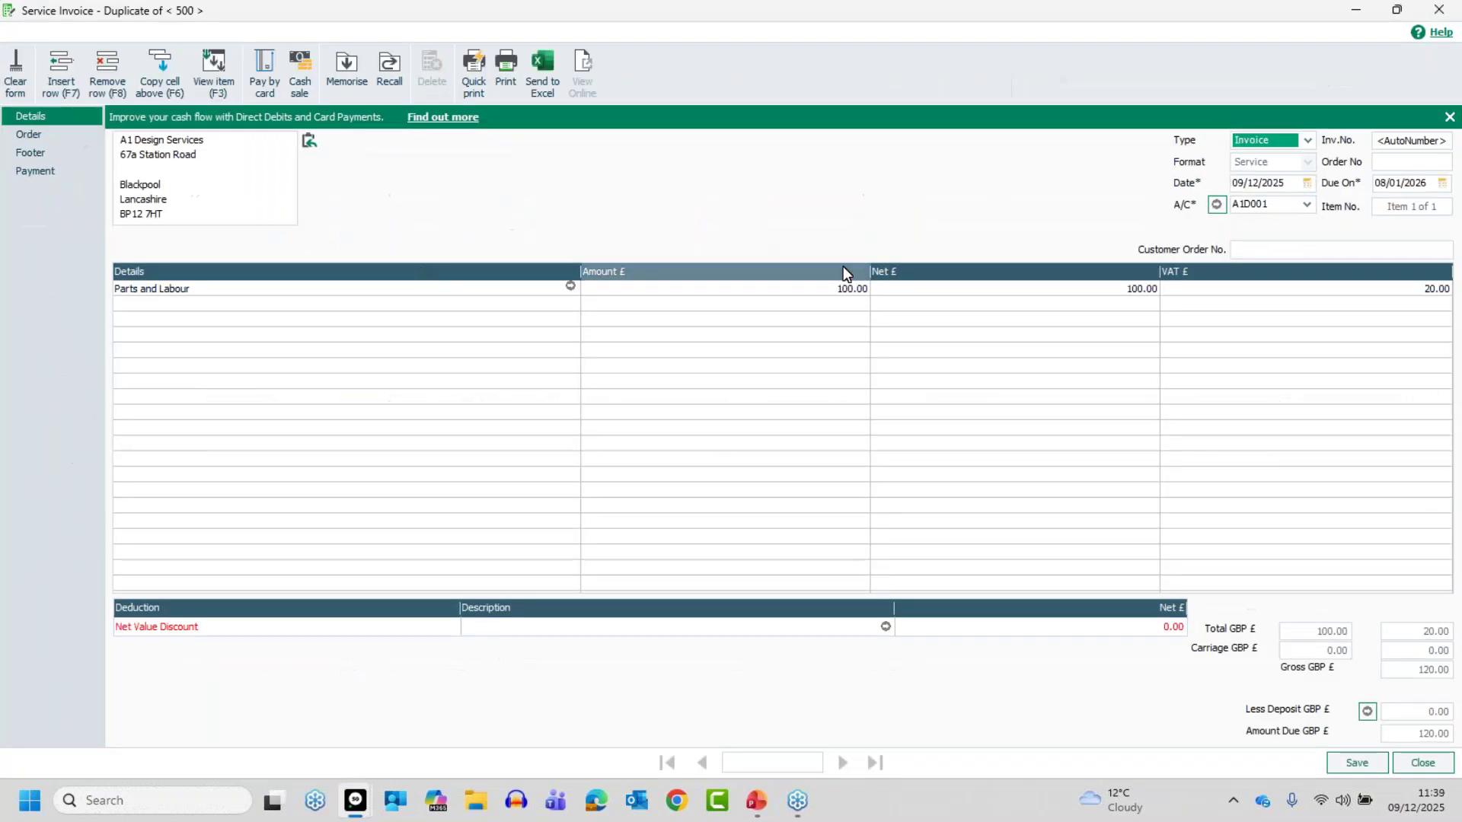
click(1306, 204)
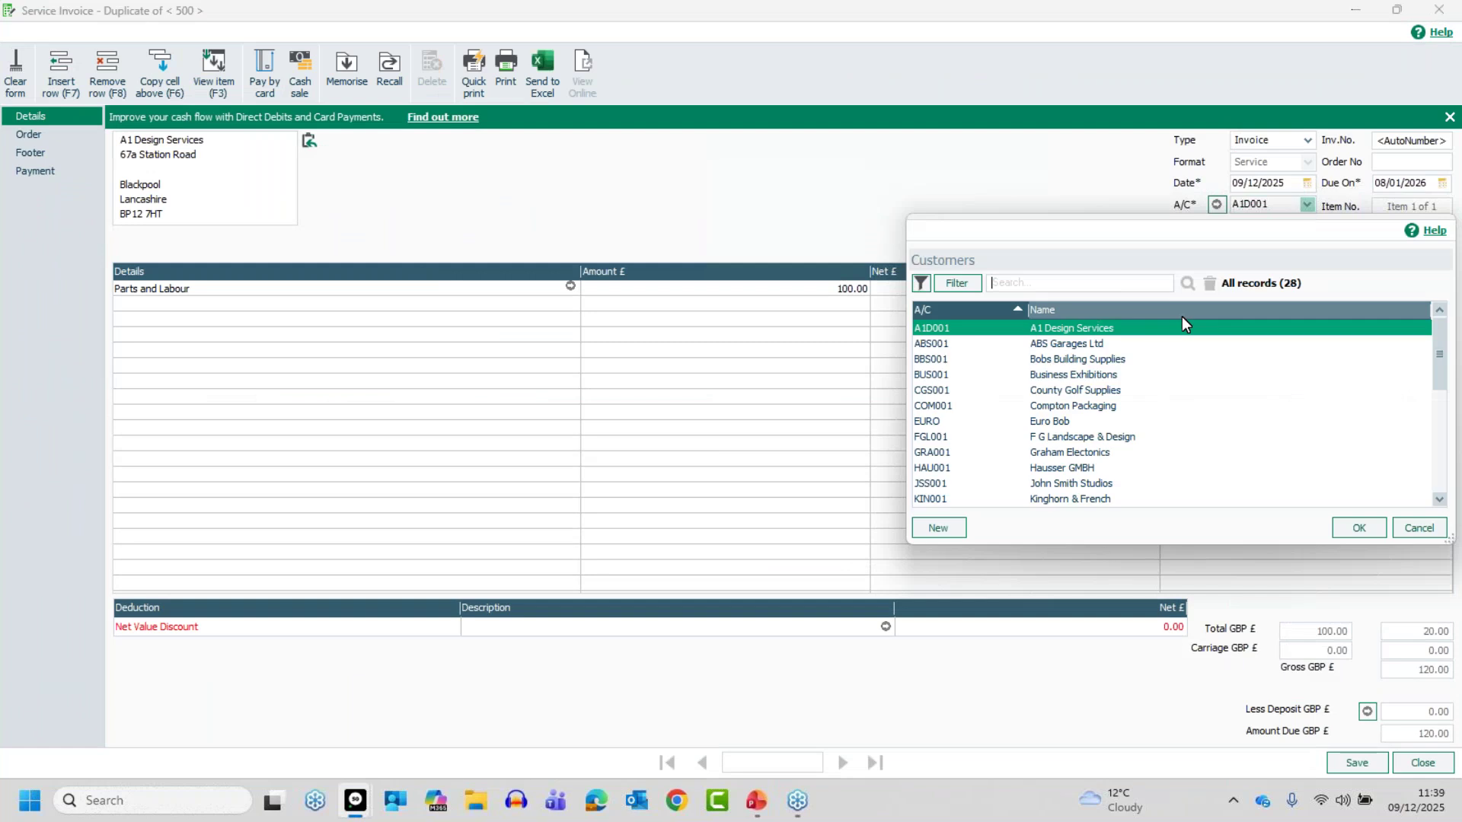
double_click(1094, 346)
key(Tab)
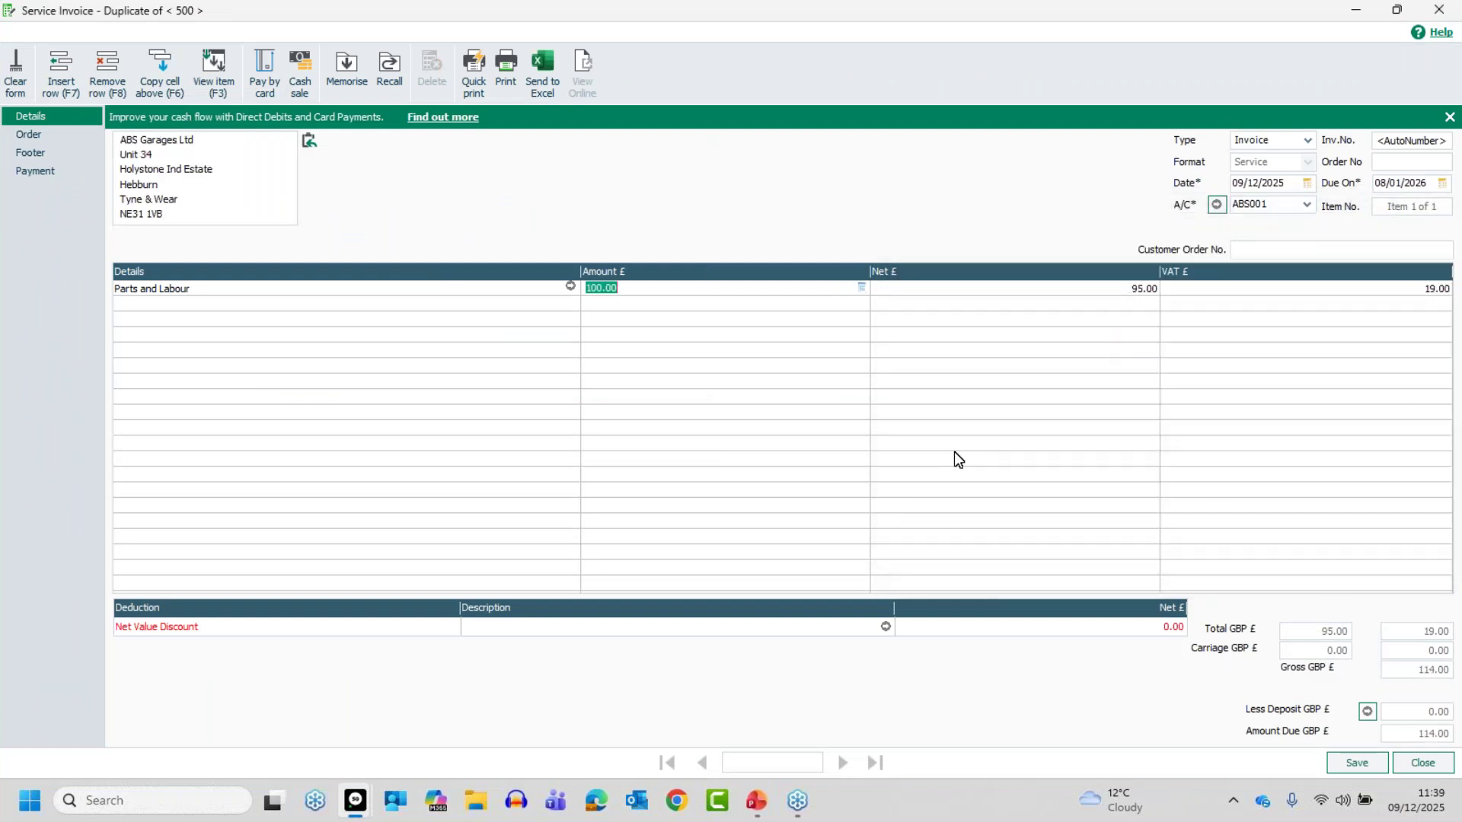
click(1356, 762)
click(1423, 764)
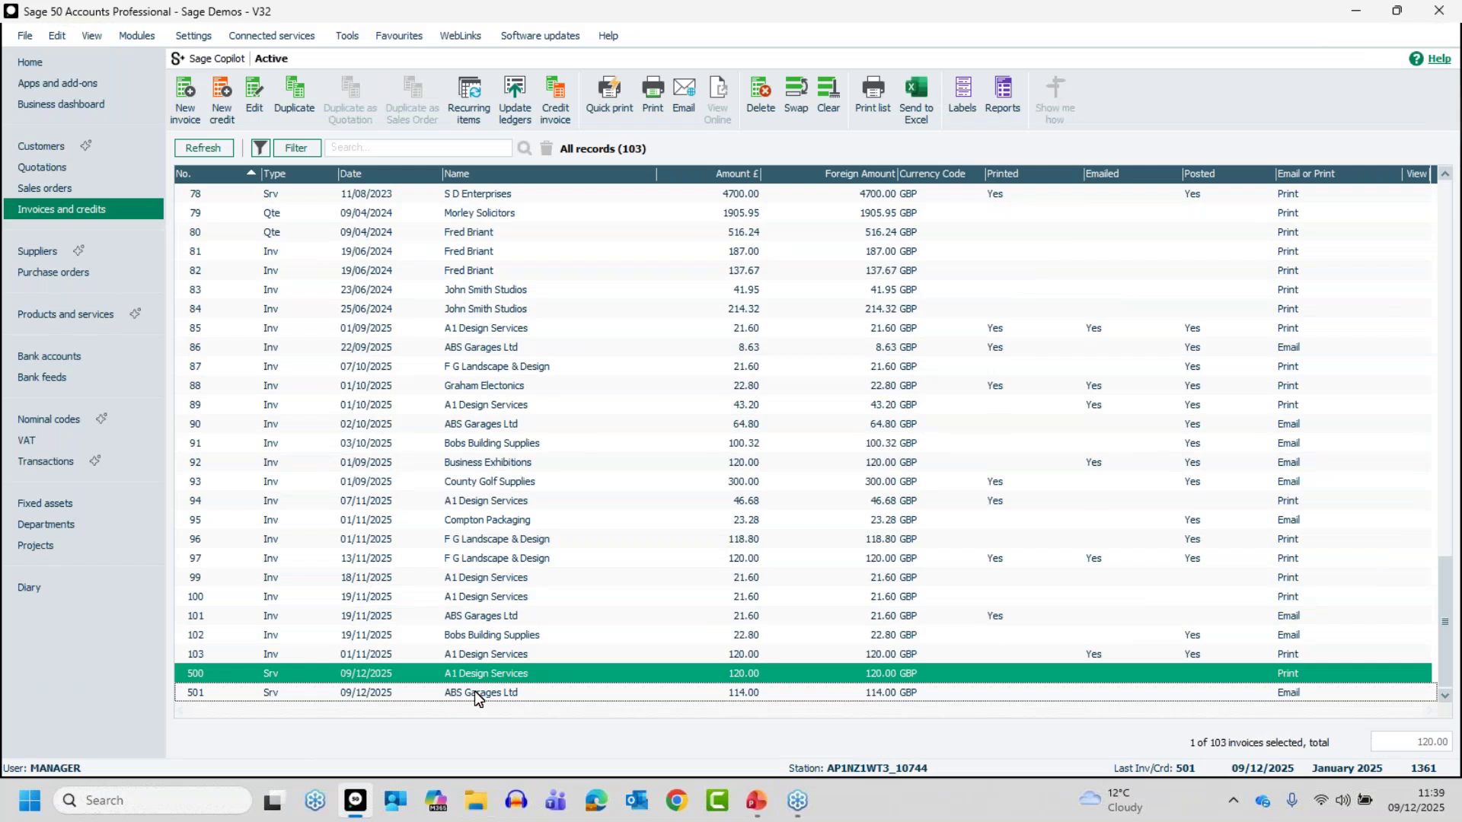
Post invoice 500 to the ledgers with the report output set to Preview, and close the report.
click(479, 676)
click(478, 676)
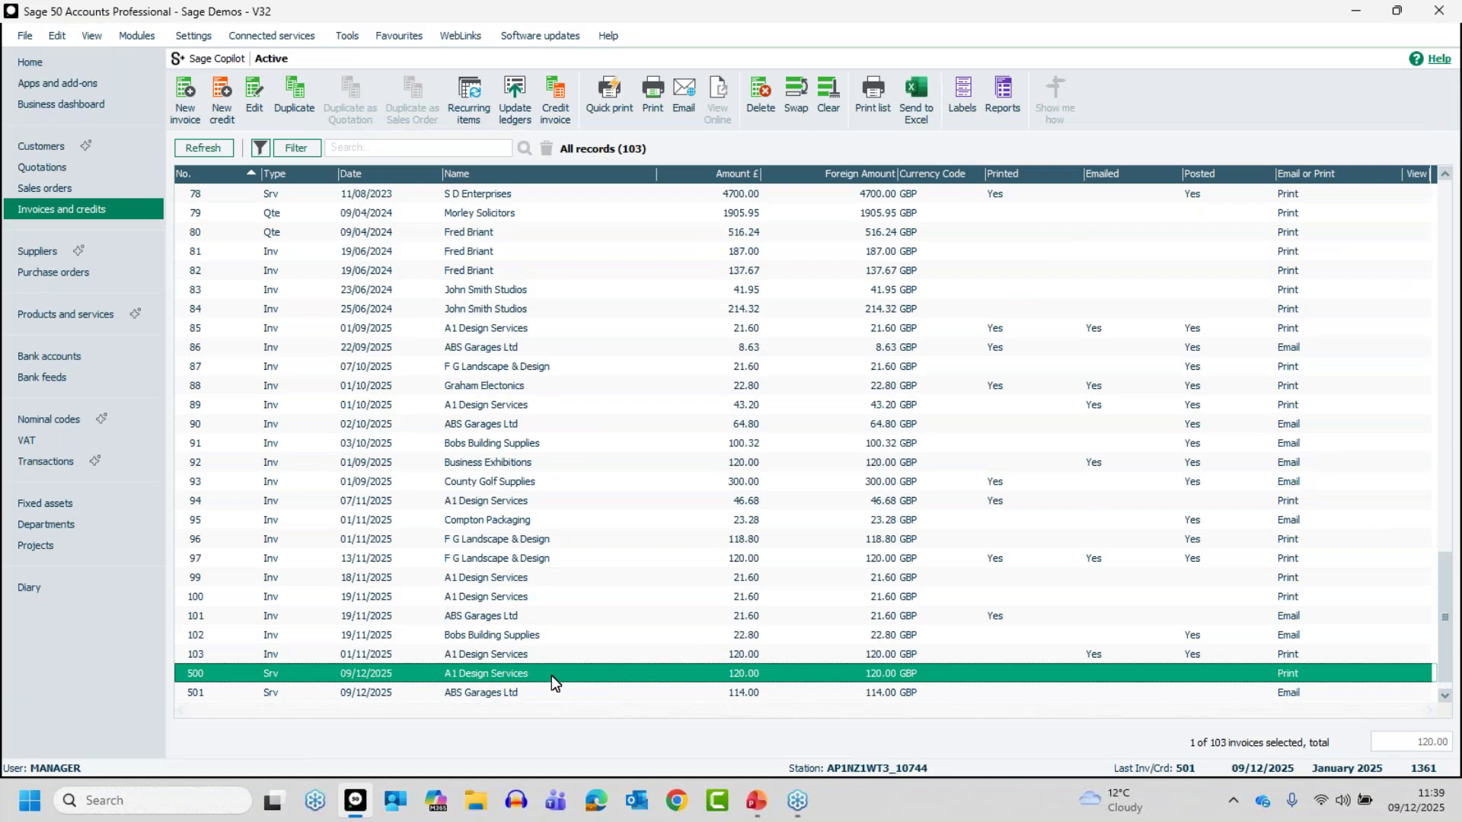
click(516, 96)
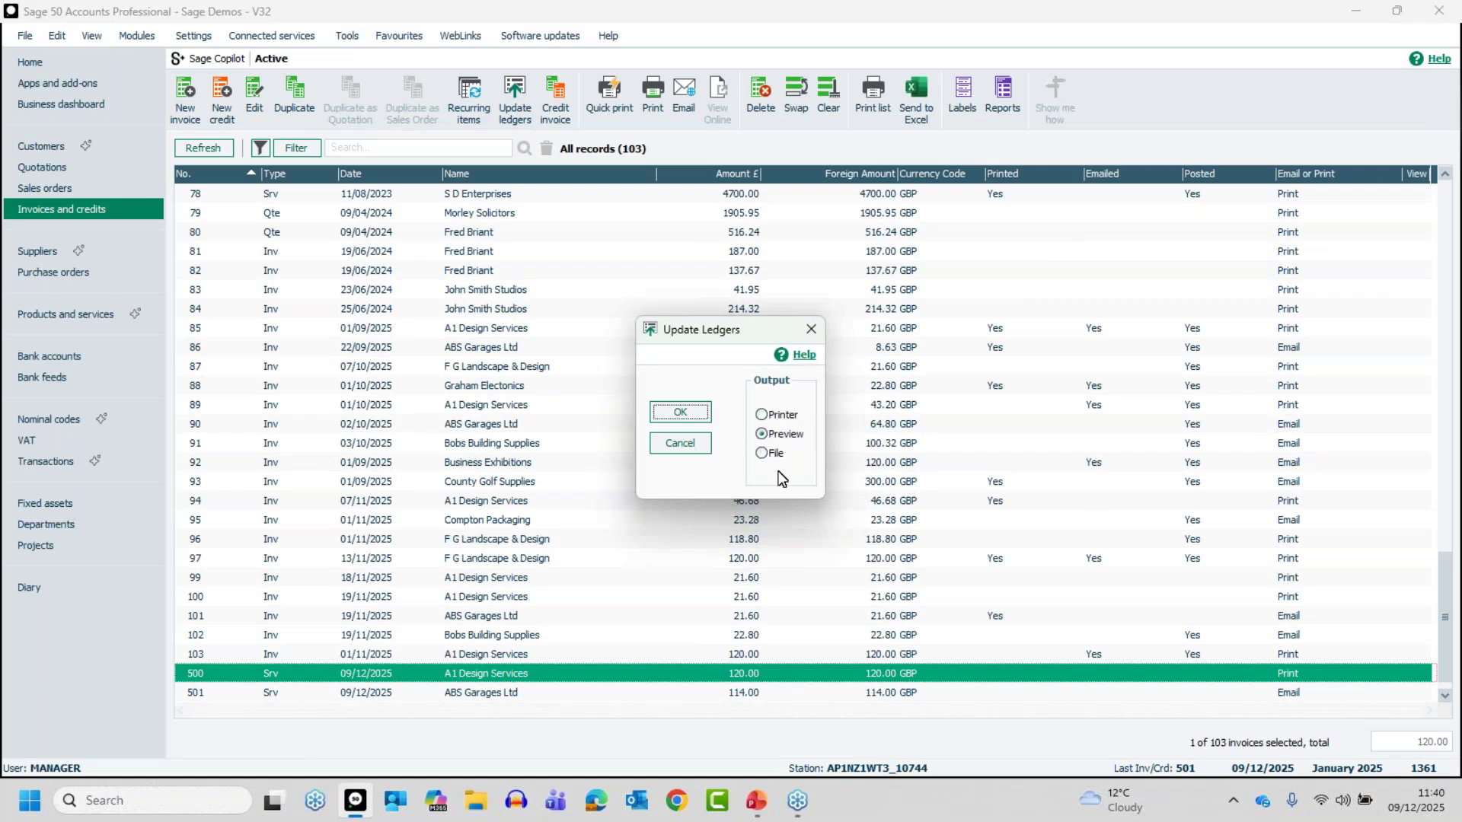
click(681, 416)
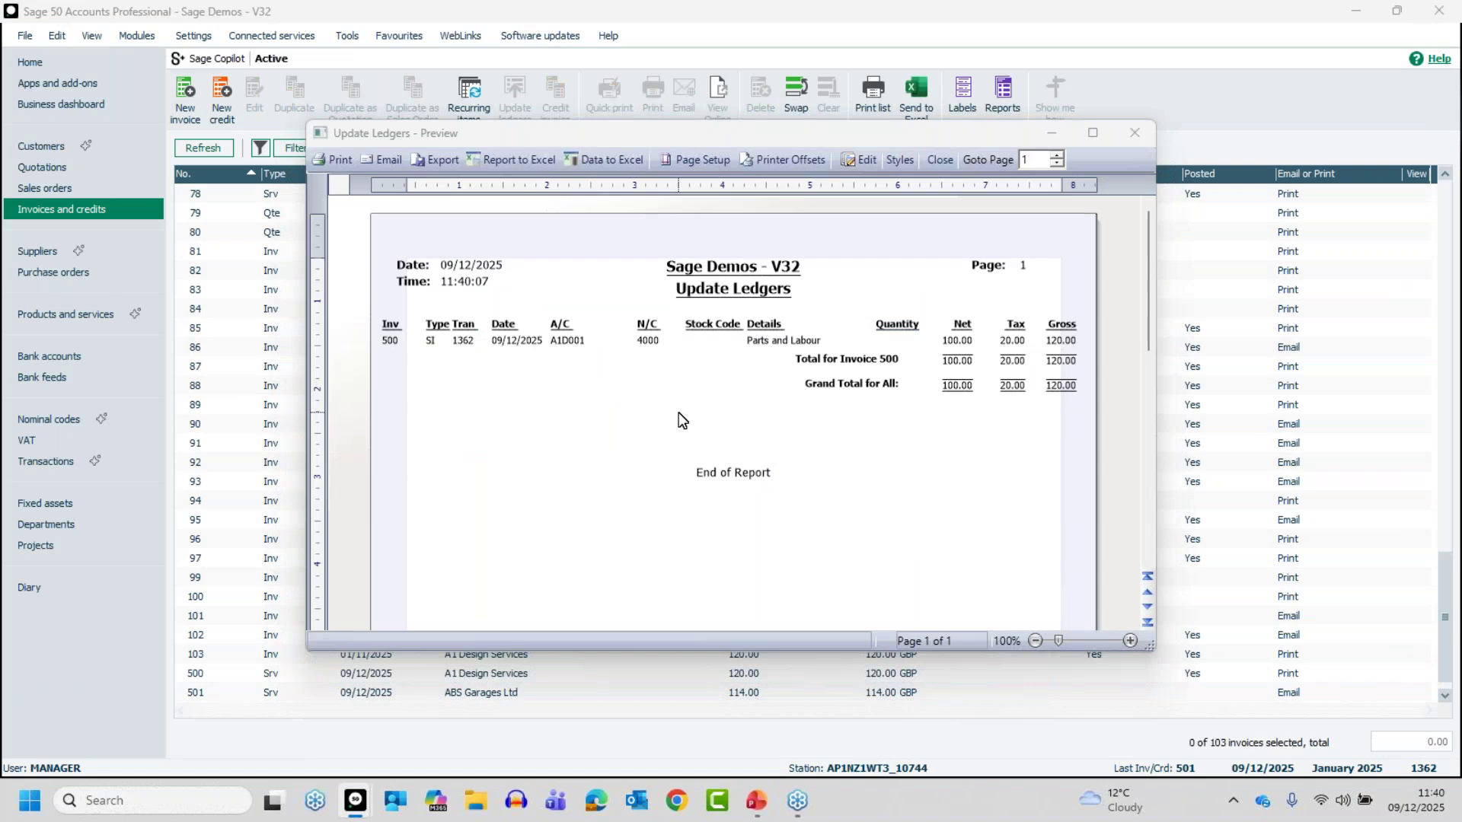
click(942, 160)
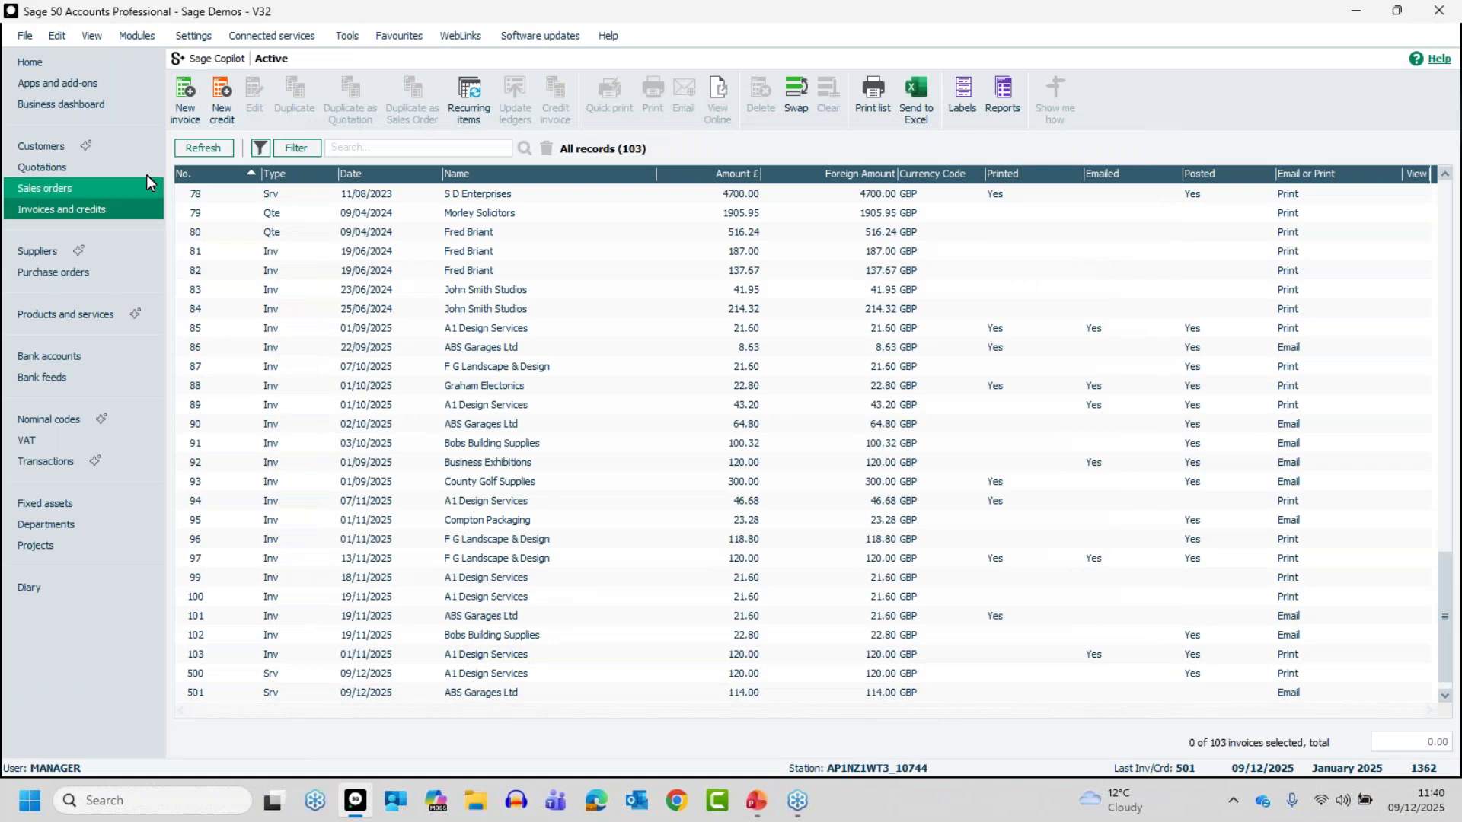
Open the A1 Design Services customer record's activity in a maximised window, and hide and reshow the transaction detail.
click(48, 144)
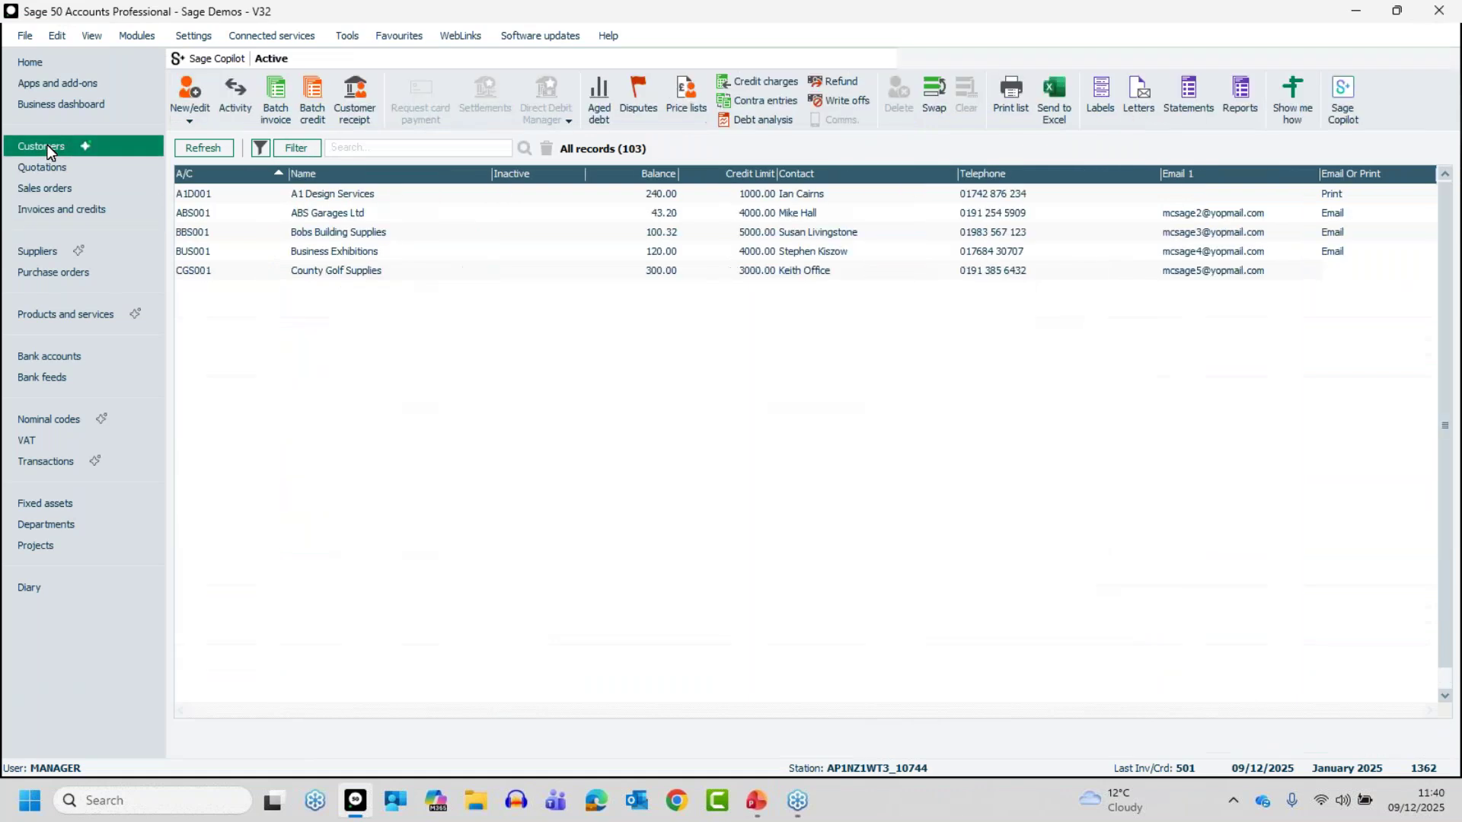
click(327, 193)
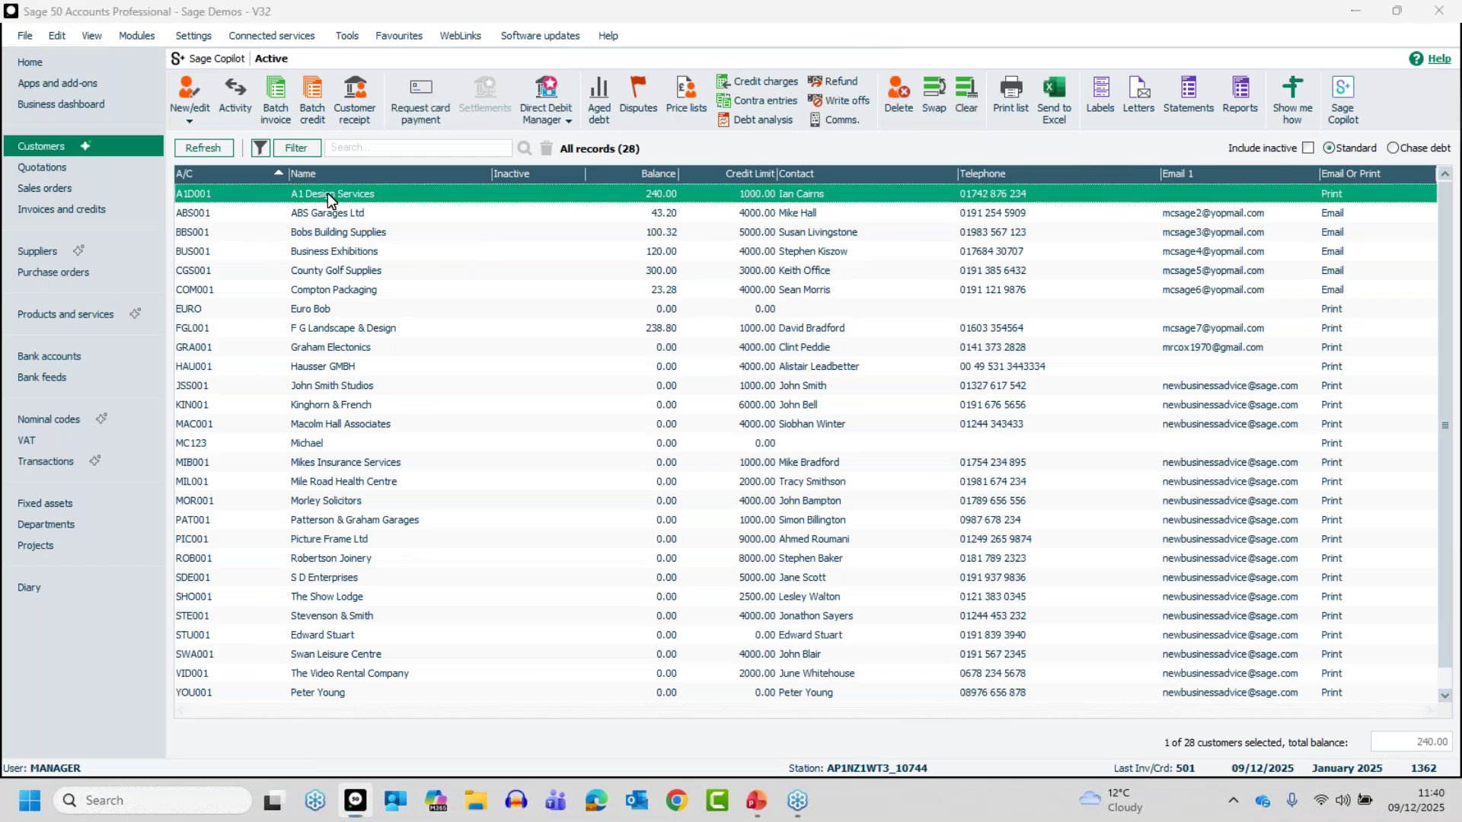
double_click(328, 194)
click(318, 321)
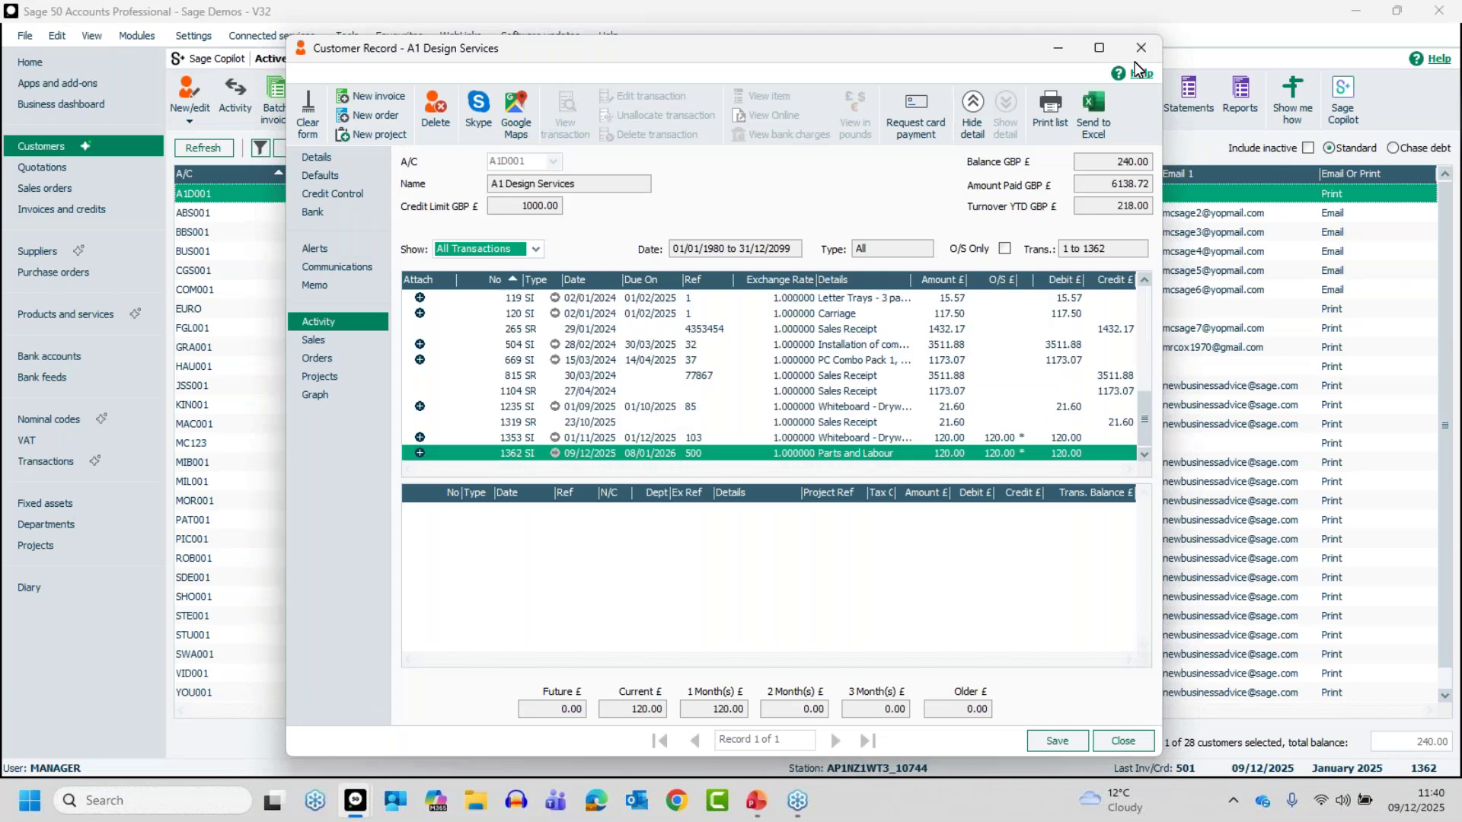
click(1099, 47)
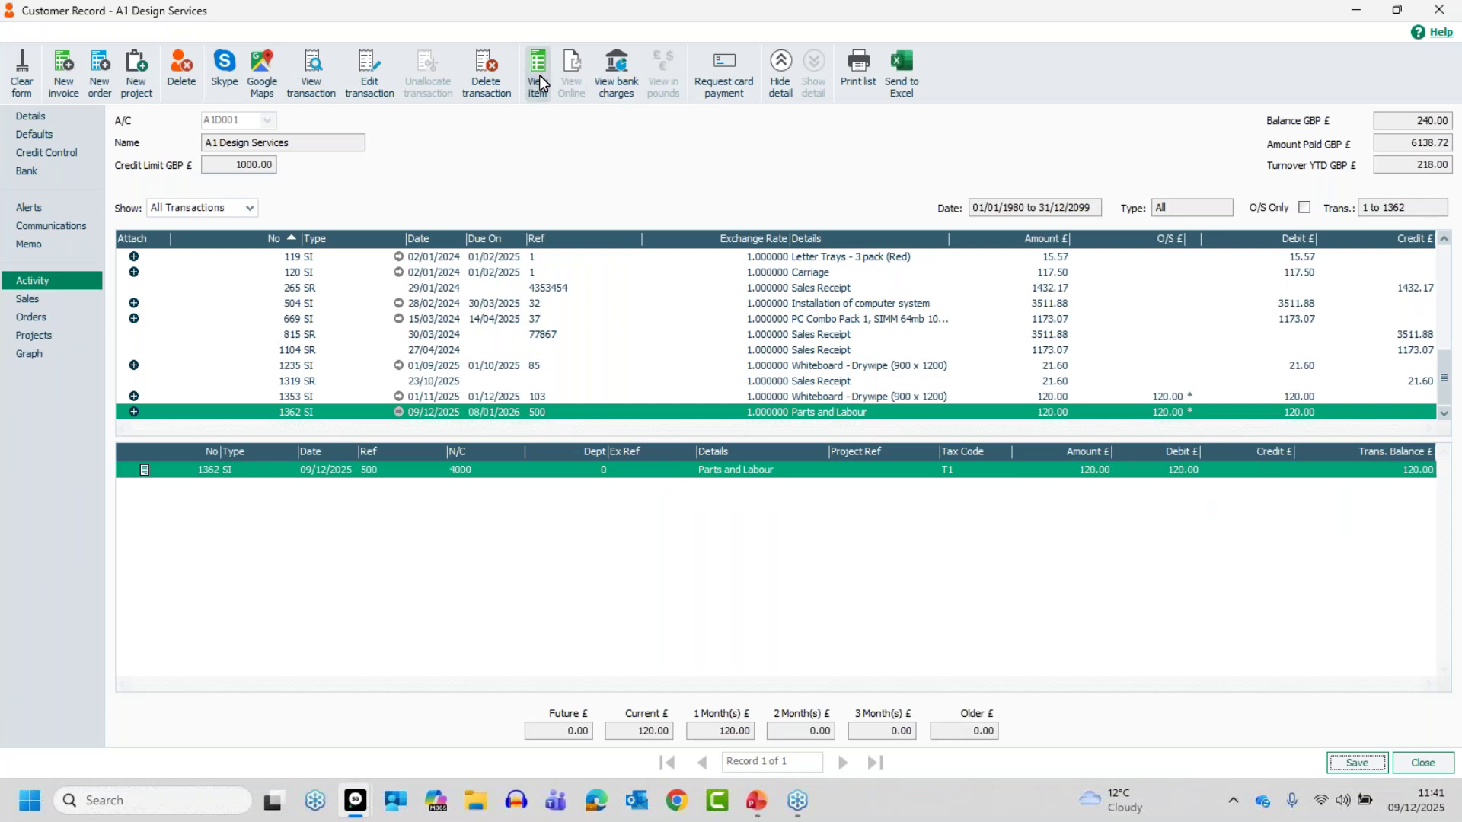
click(787, 61)
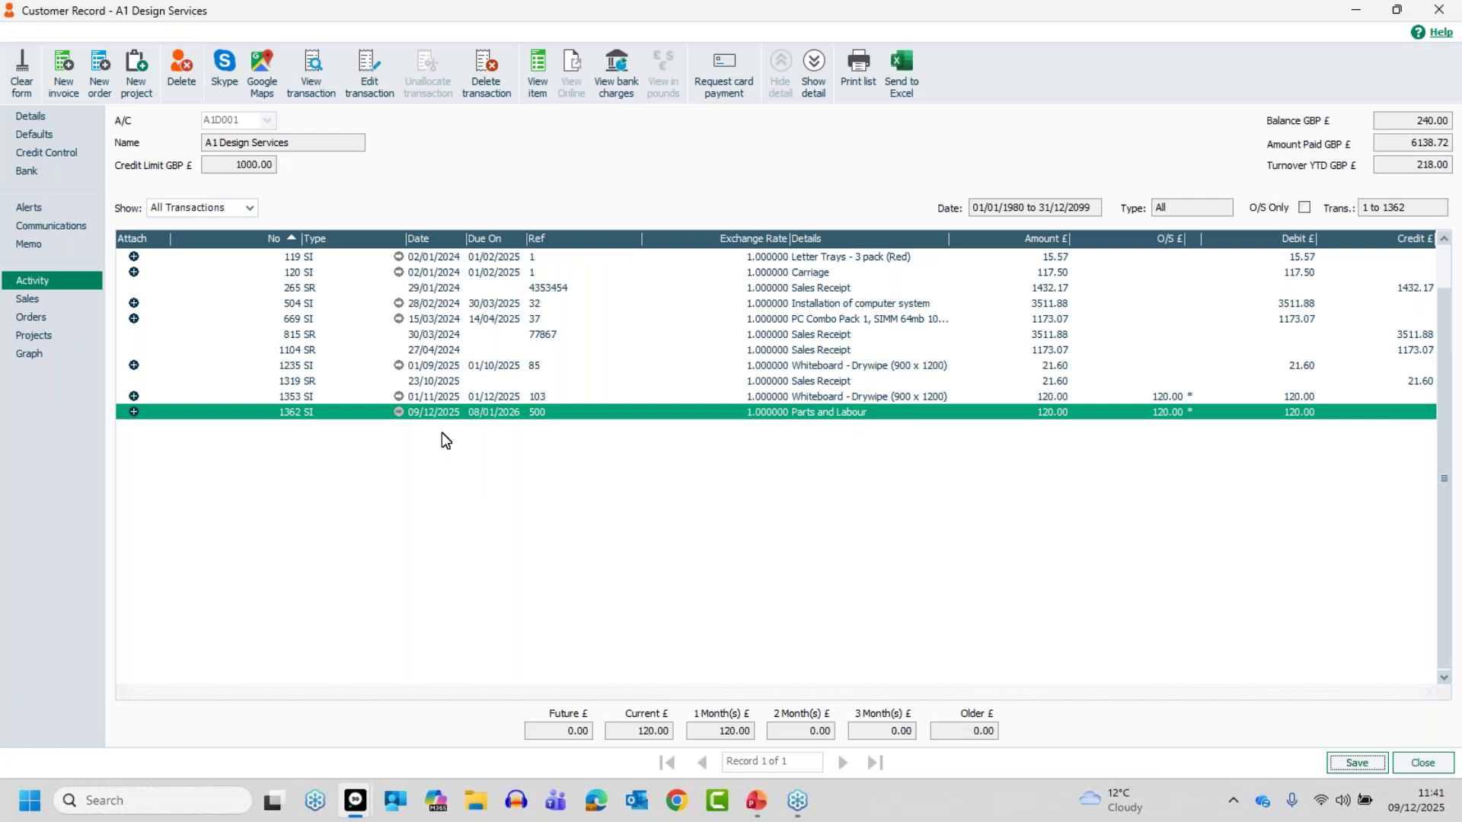
click(813, 67)
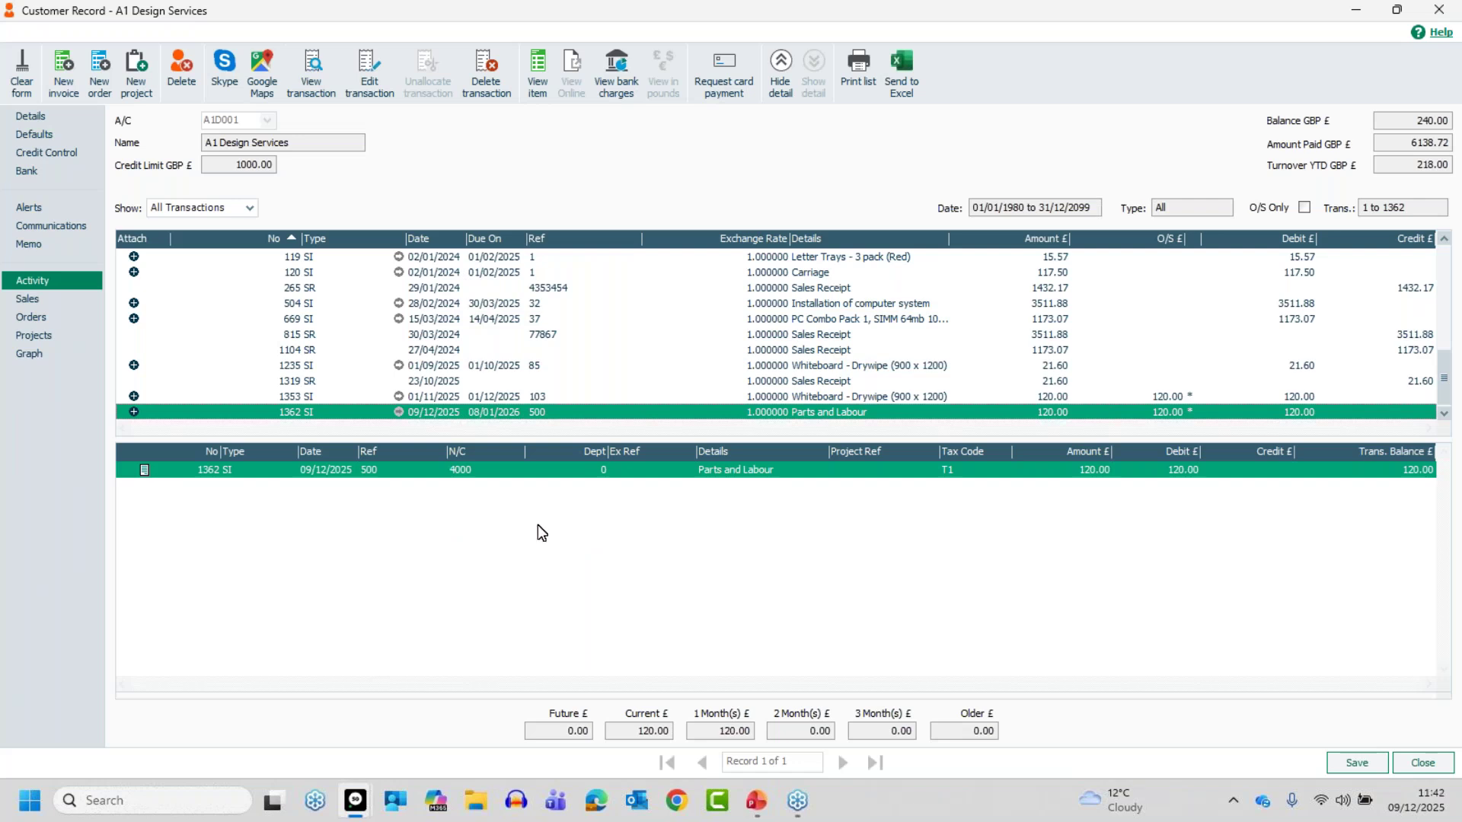
Examine the detail of transactions 120, 265, 669 and 1362 in the customer's activity, and close the record.
click(313, 268)
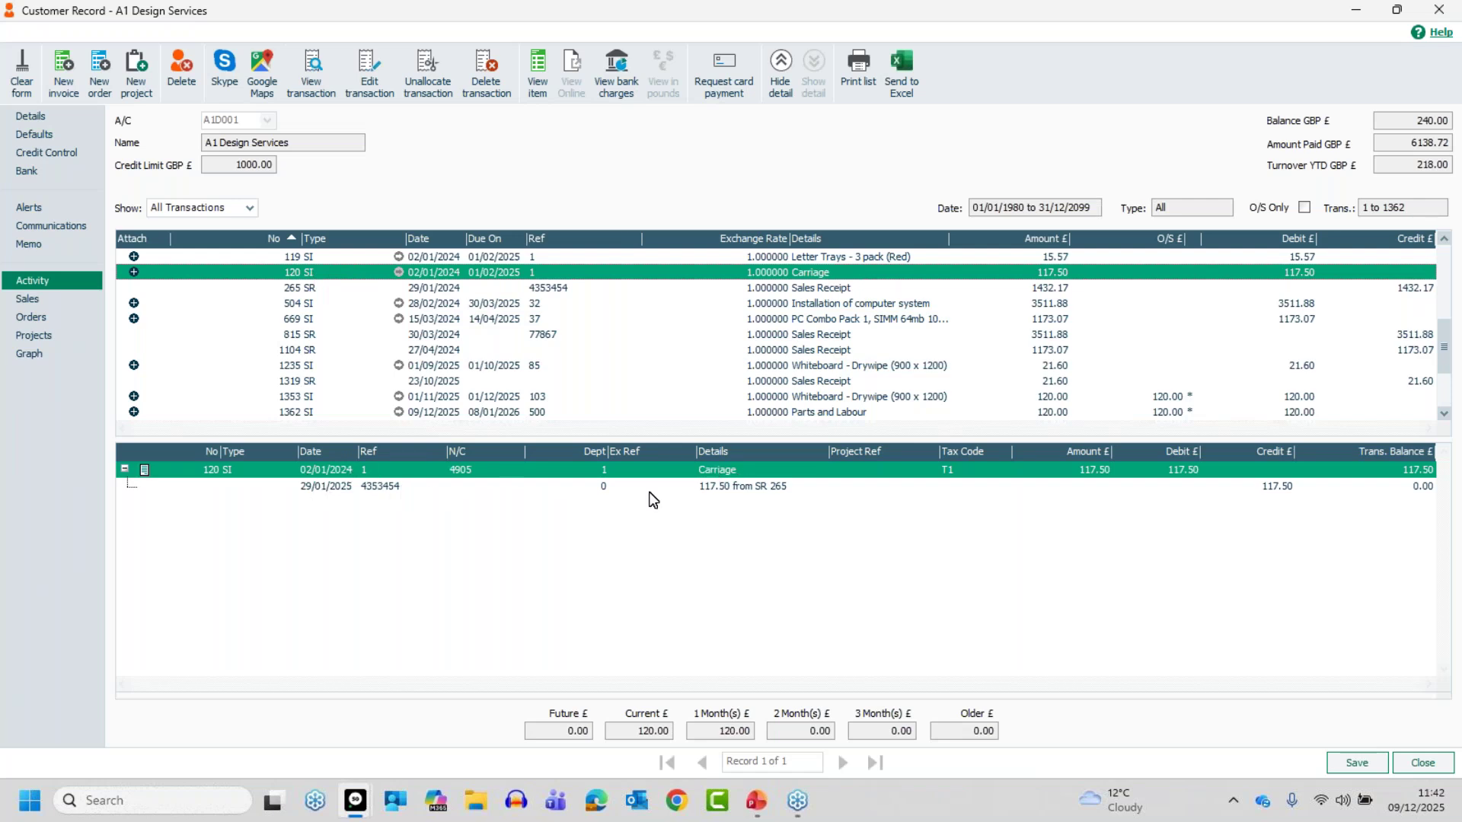
click(744, 490)
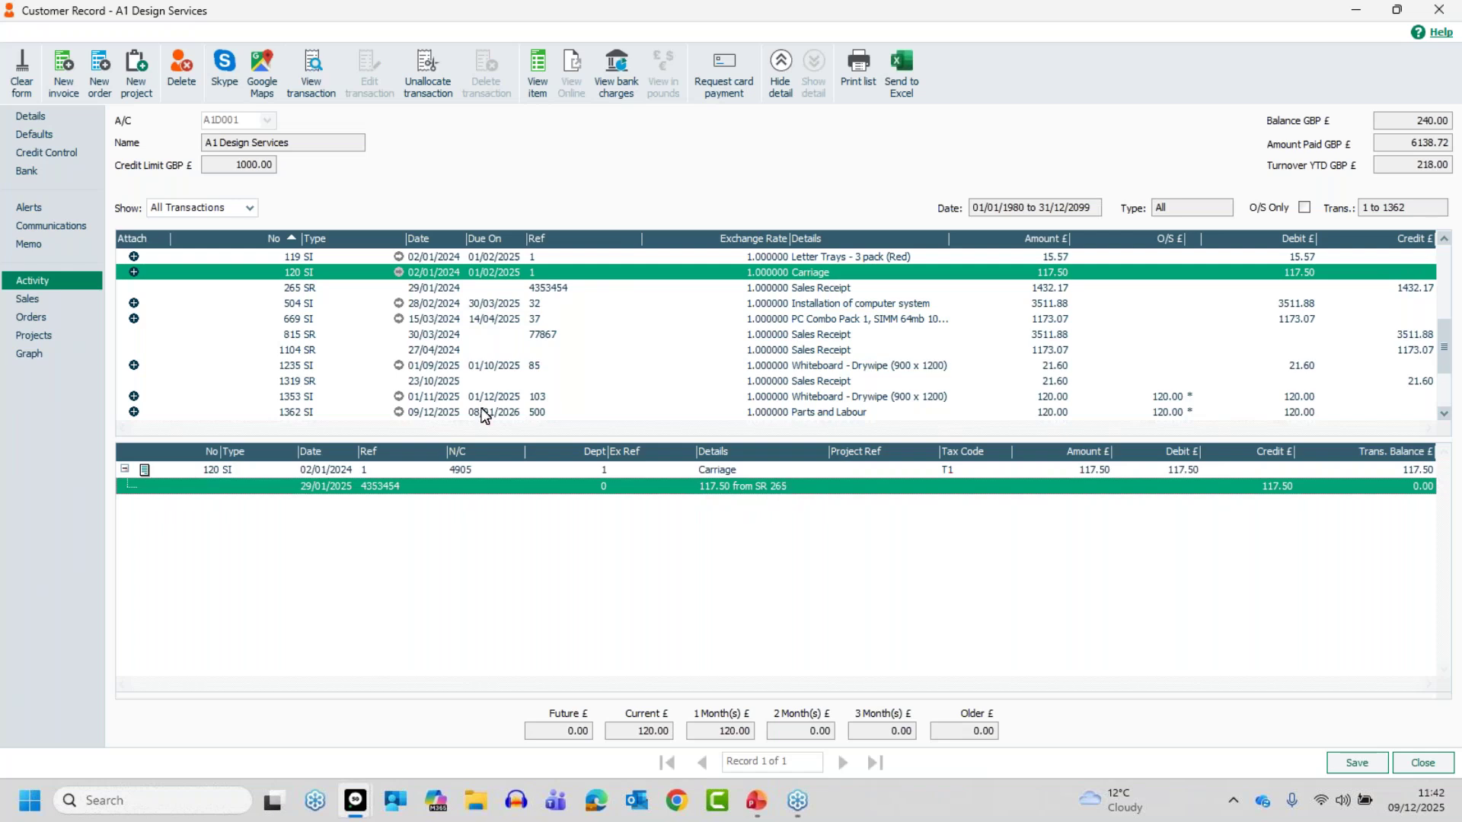
click(296, 288)
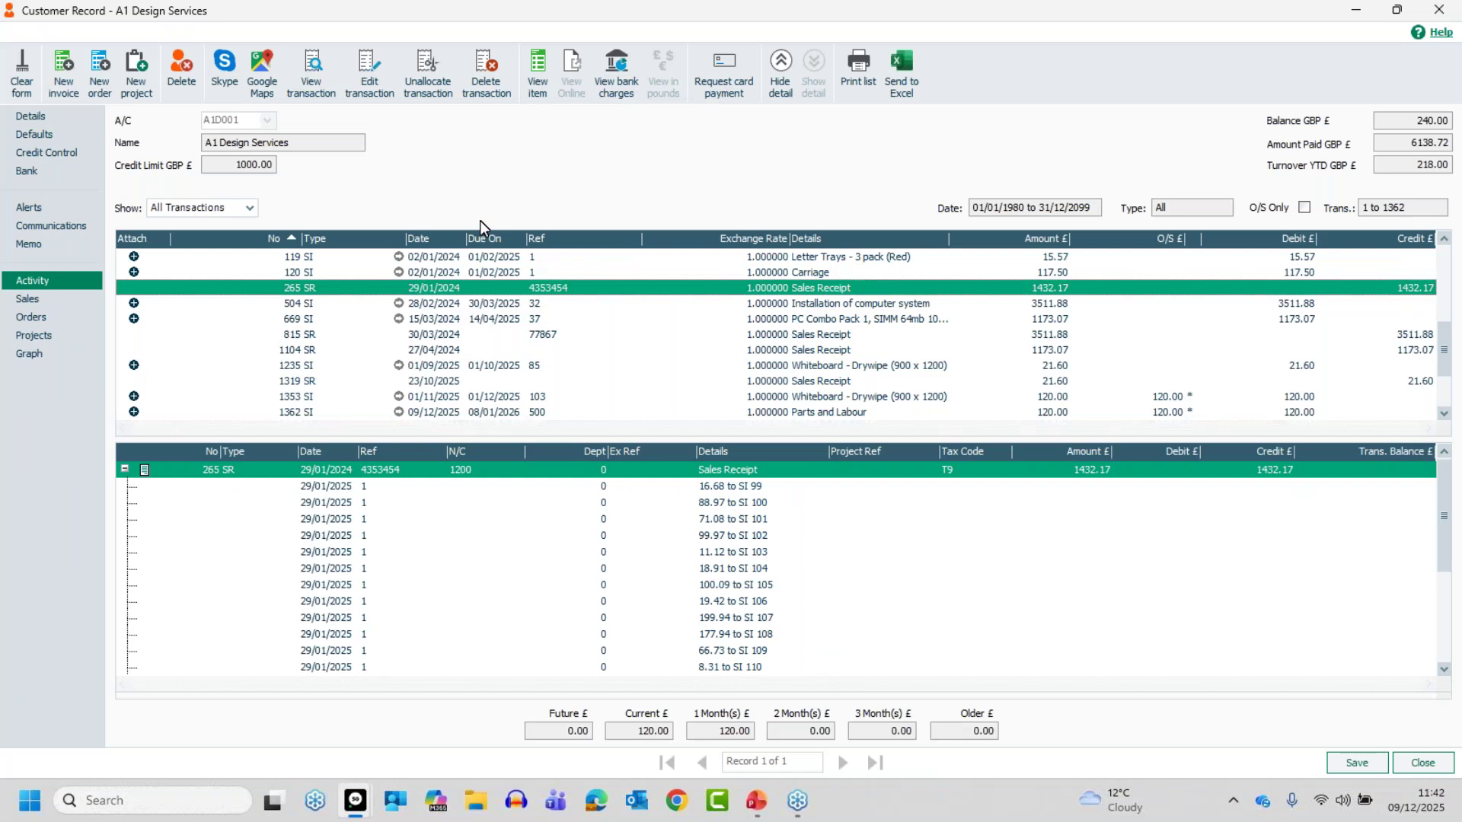
key(Down)
key(Down)
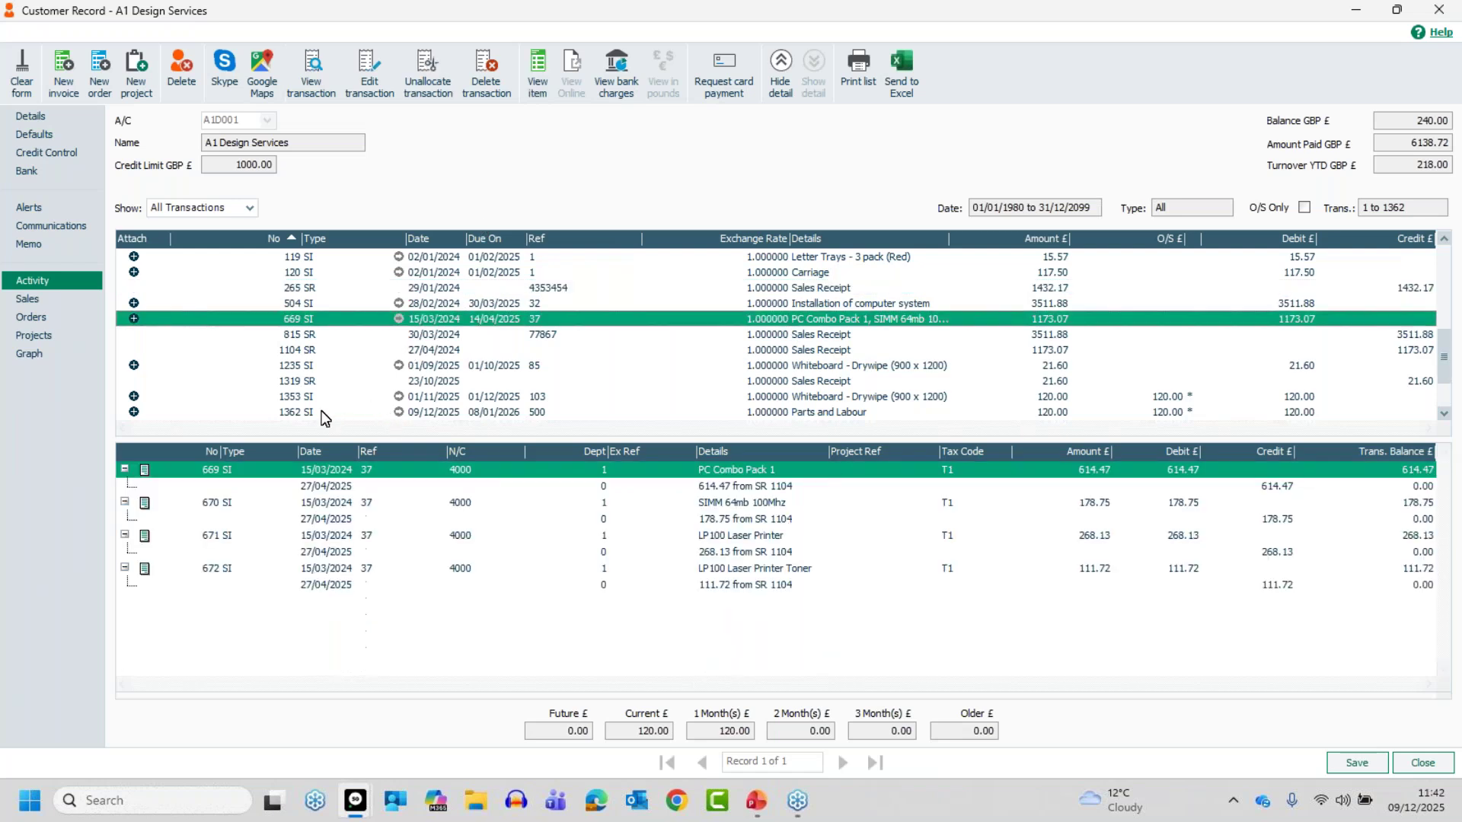
click(310, 411)
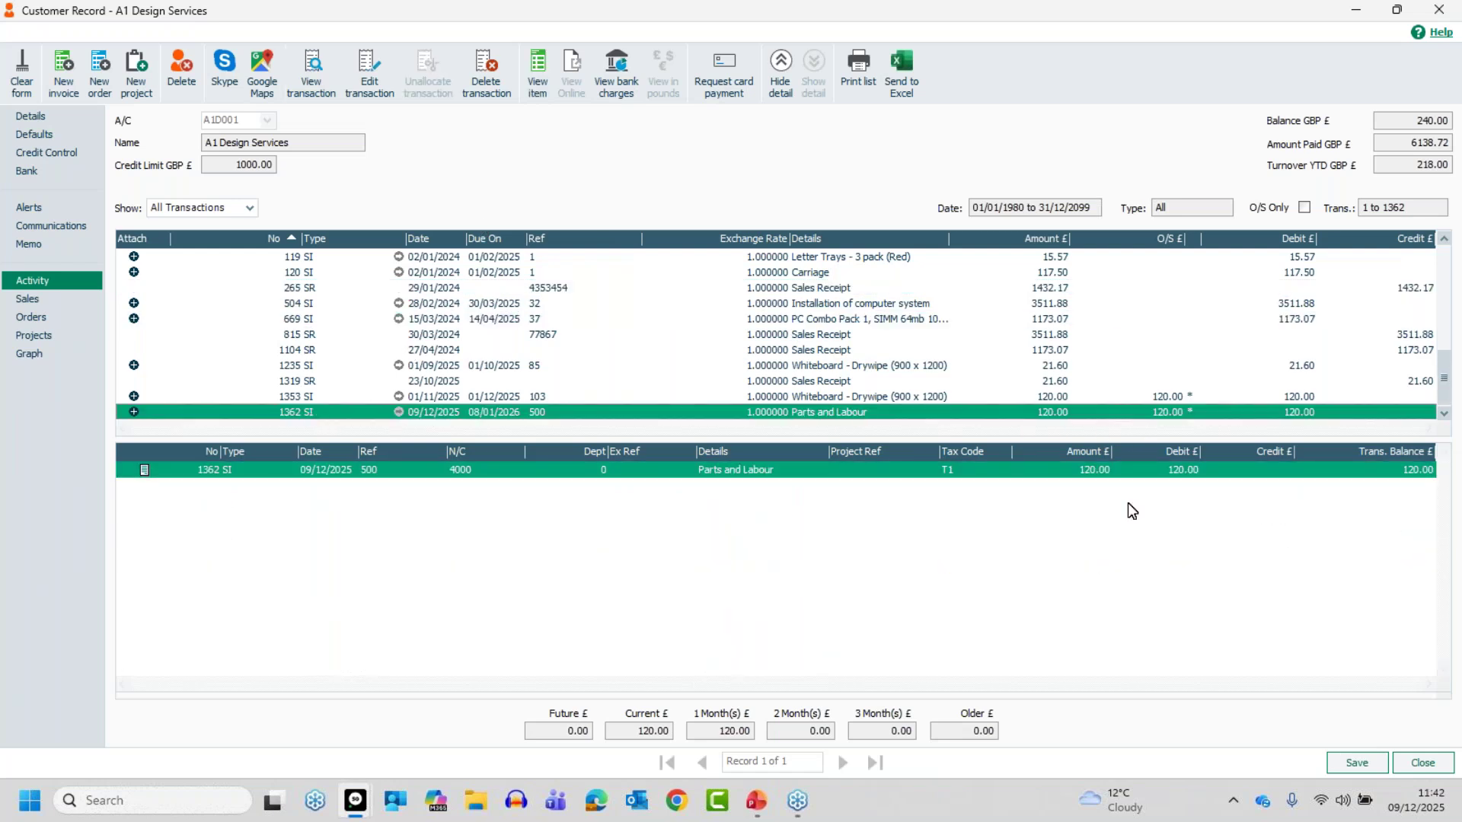
click(1421, 765)
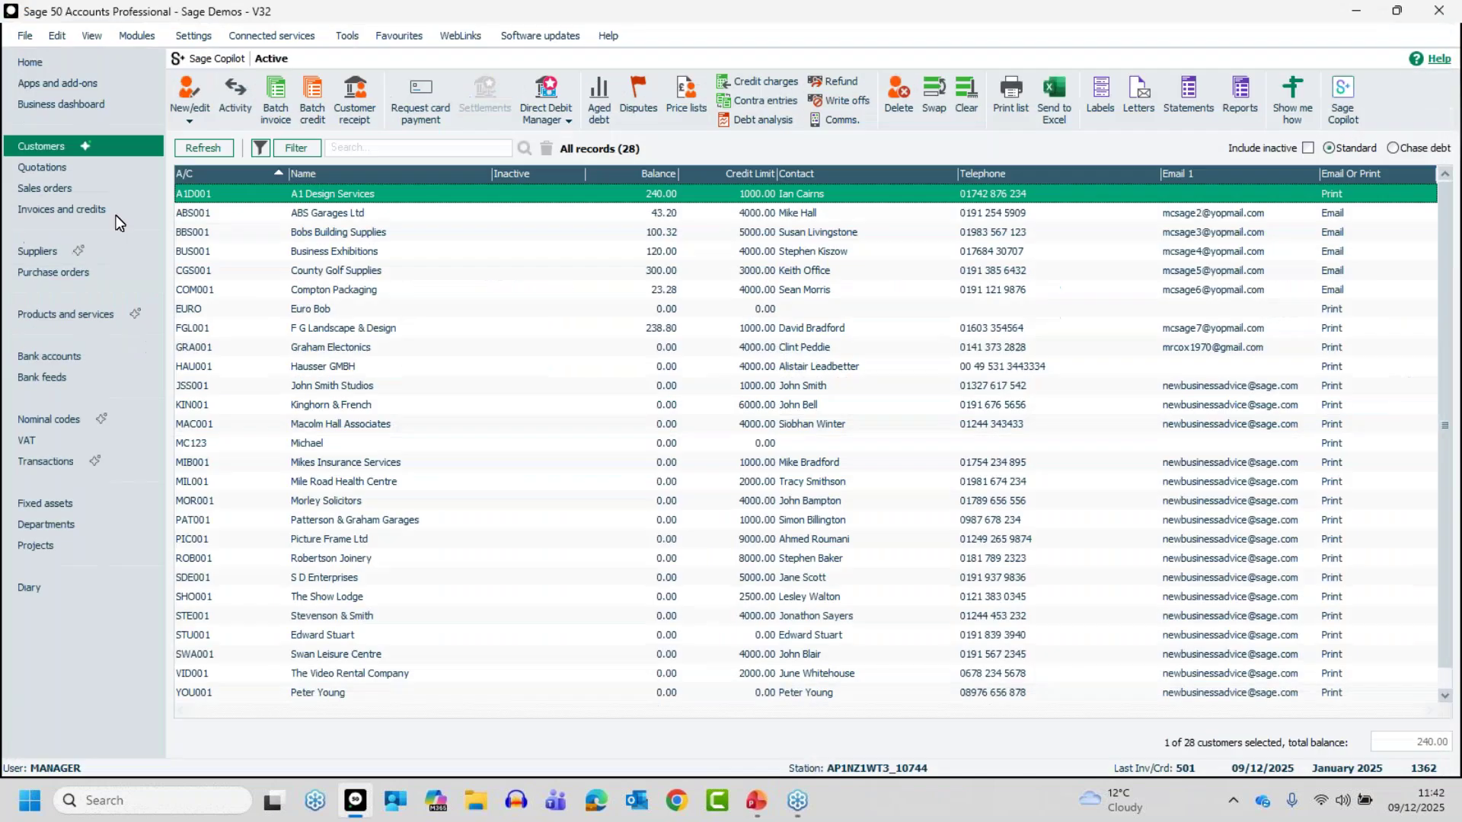
Return to the invoices and credits list and try to credit posted service invoice 500.
click(27, 207)
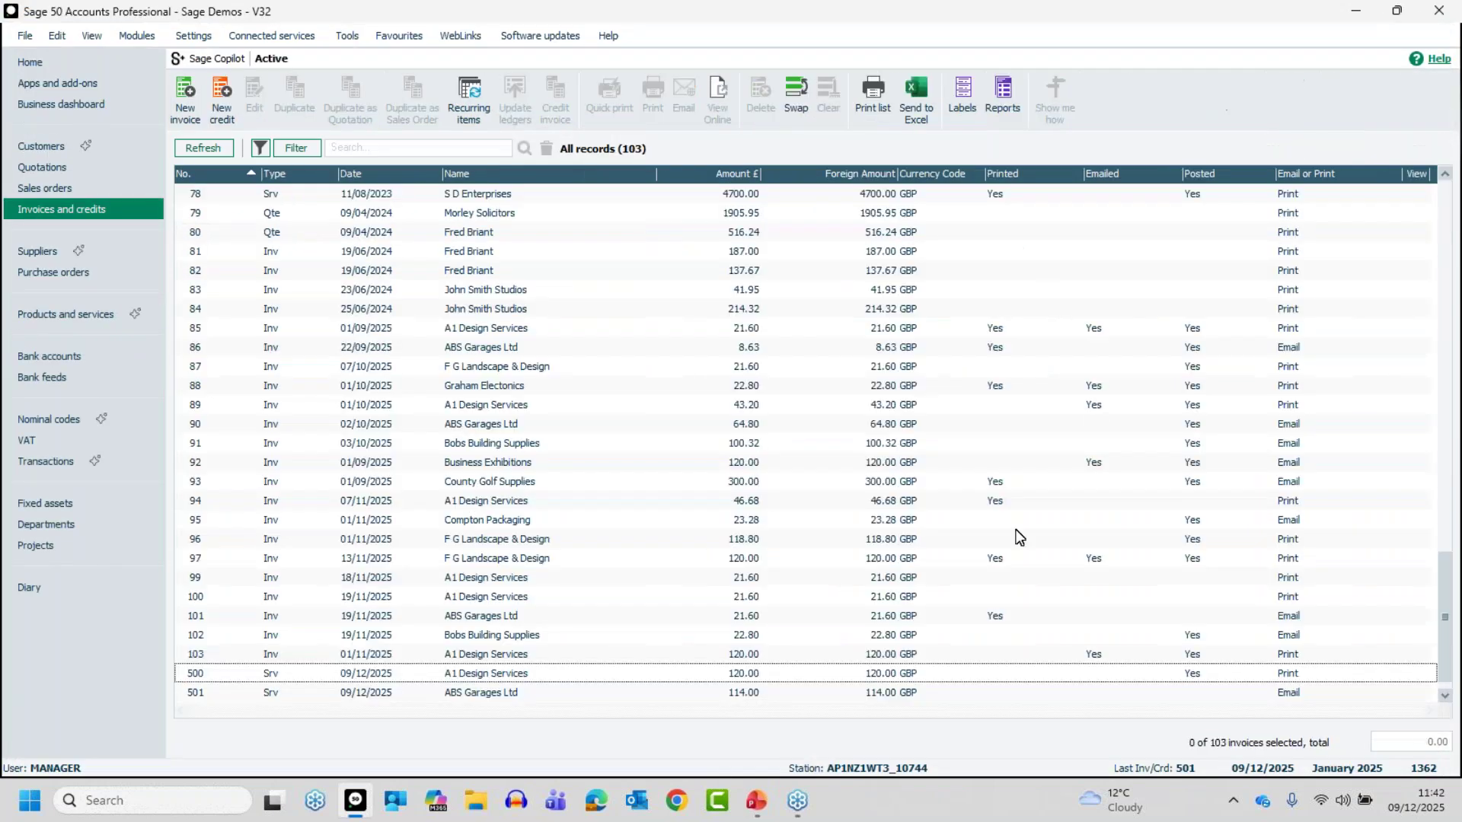
click(460, 677)
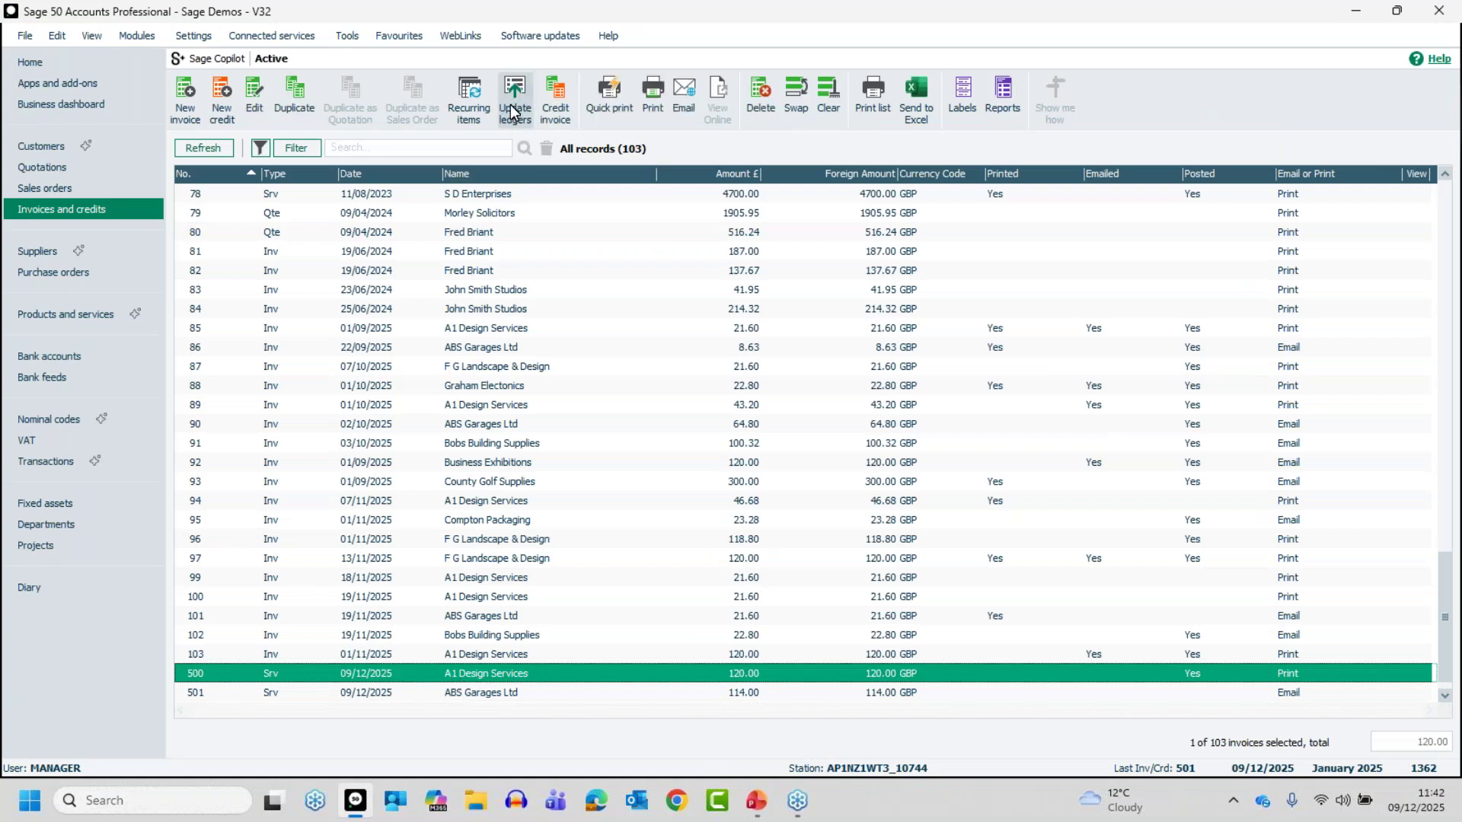
click(554, 93)
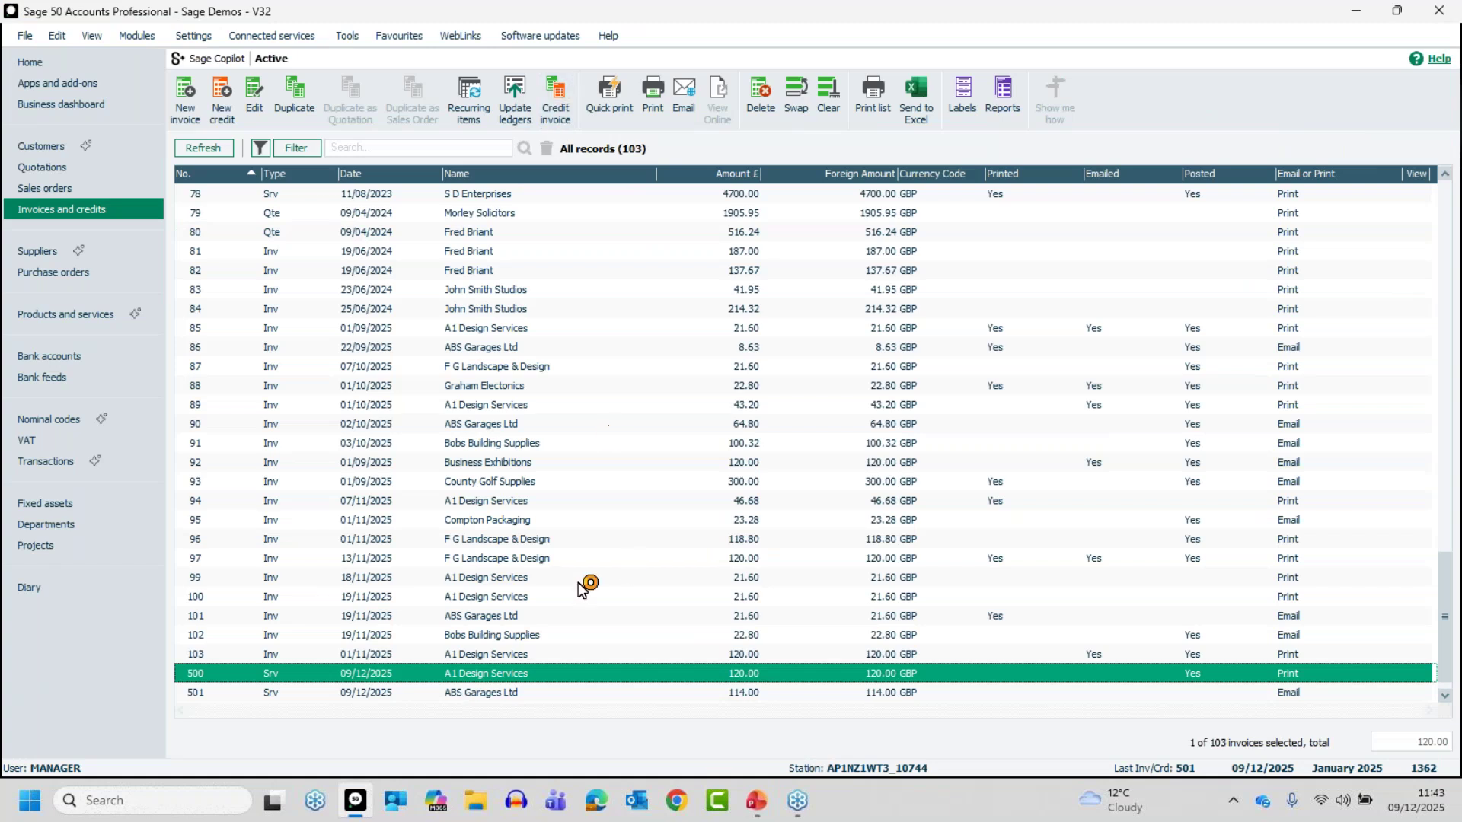
Select only product invoice 103 in the list, open it to view its details and close it unchanged.
click(516, 652)
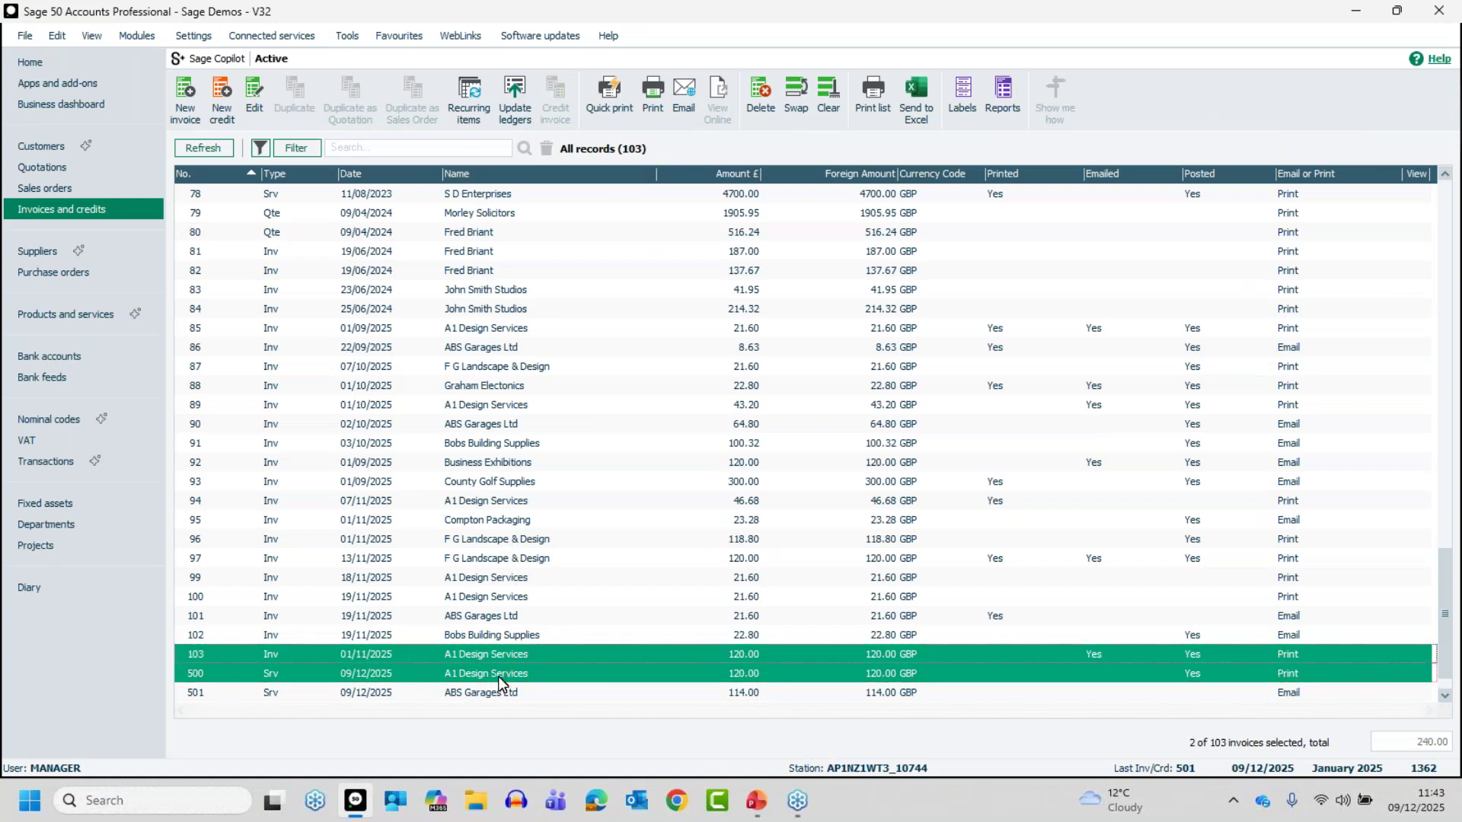
click(397, 652)
click(522, 655)
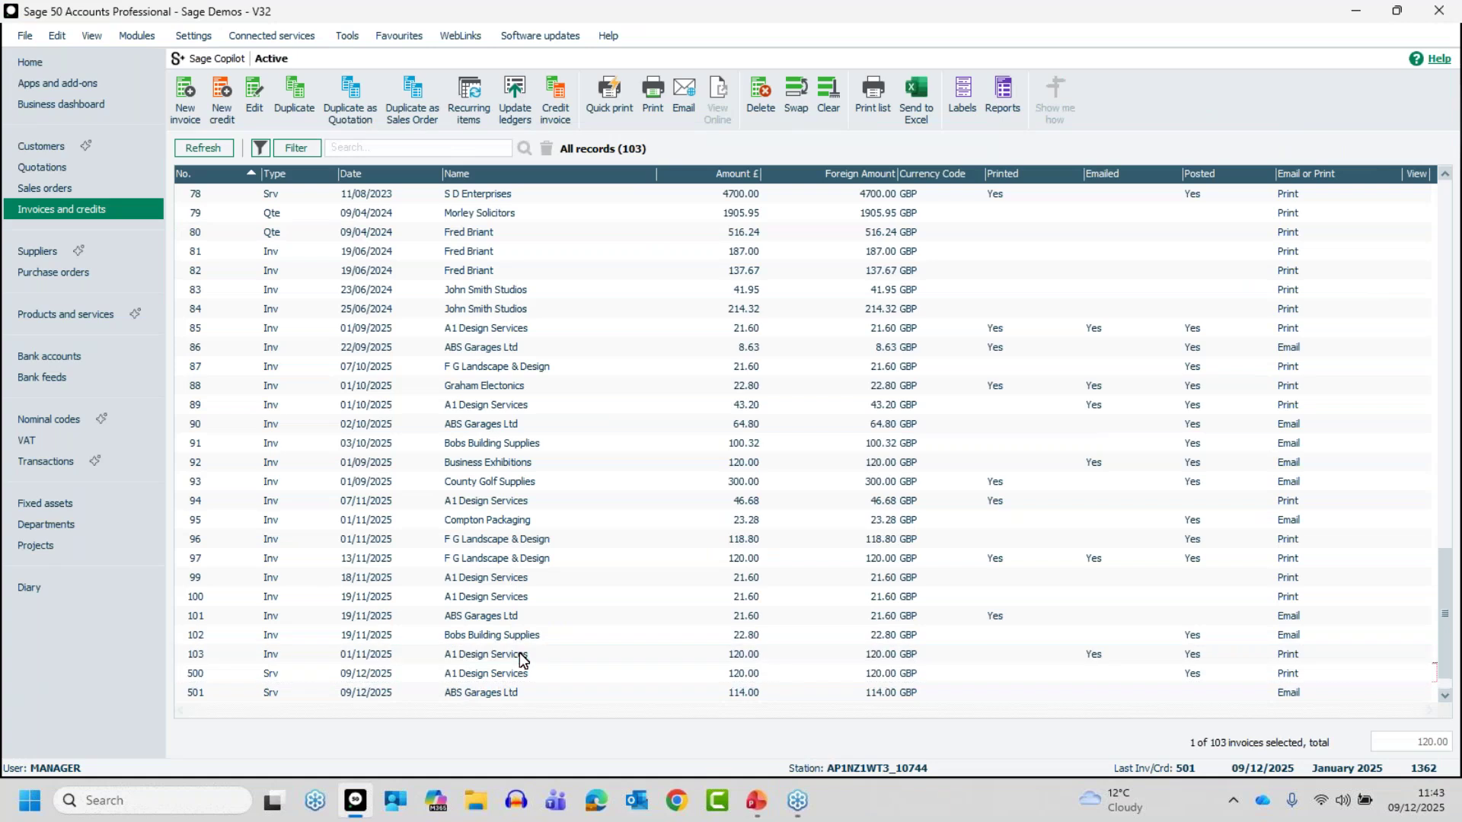
double_click(522, 655)
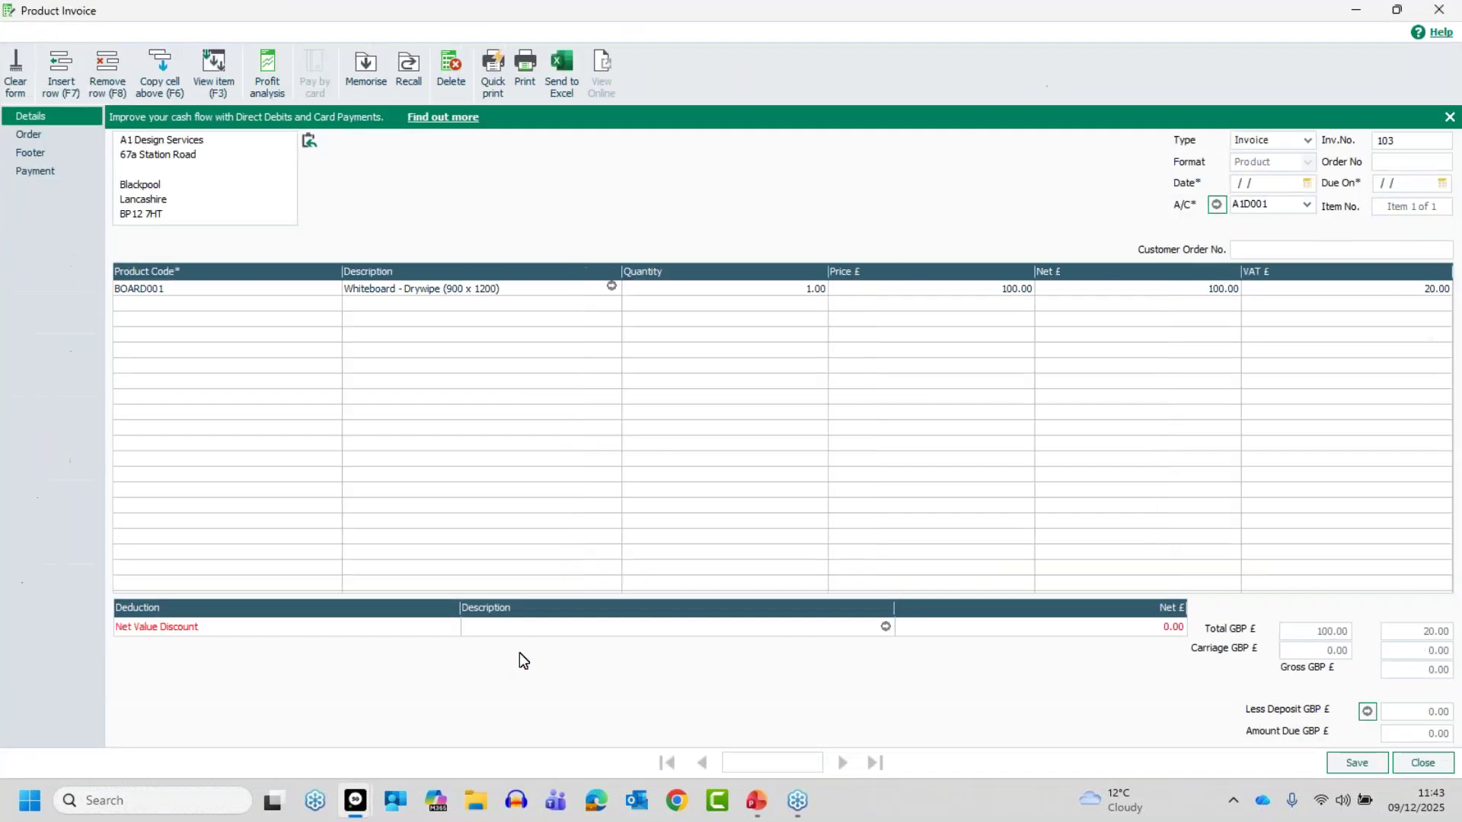
click(730, 412)
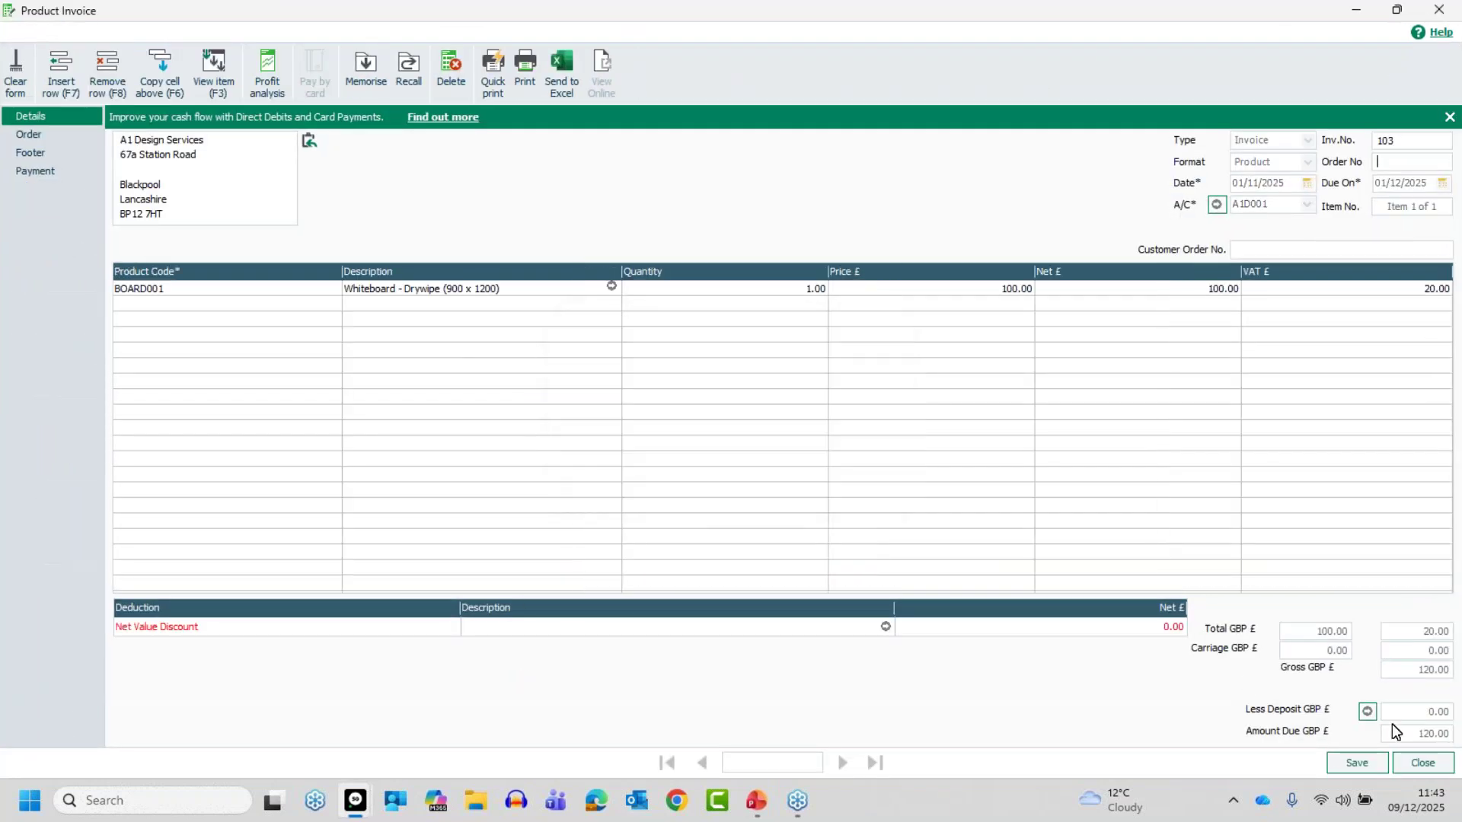
click(1421, 761)
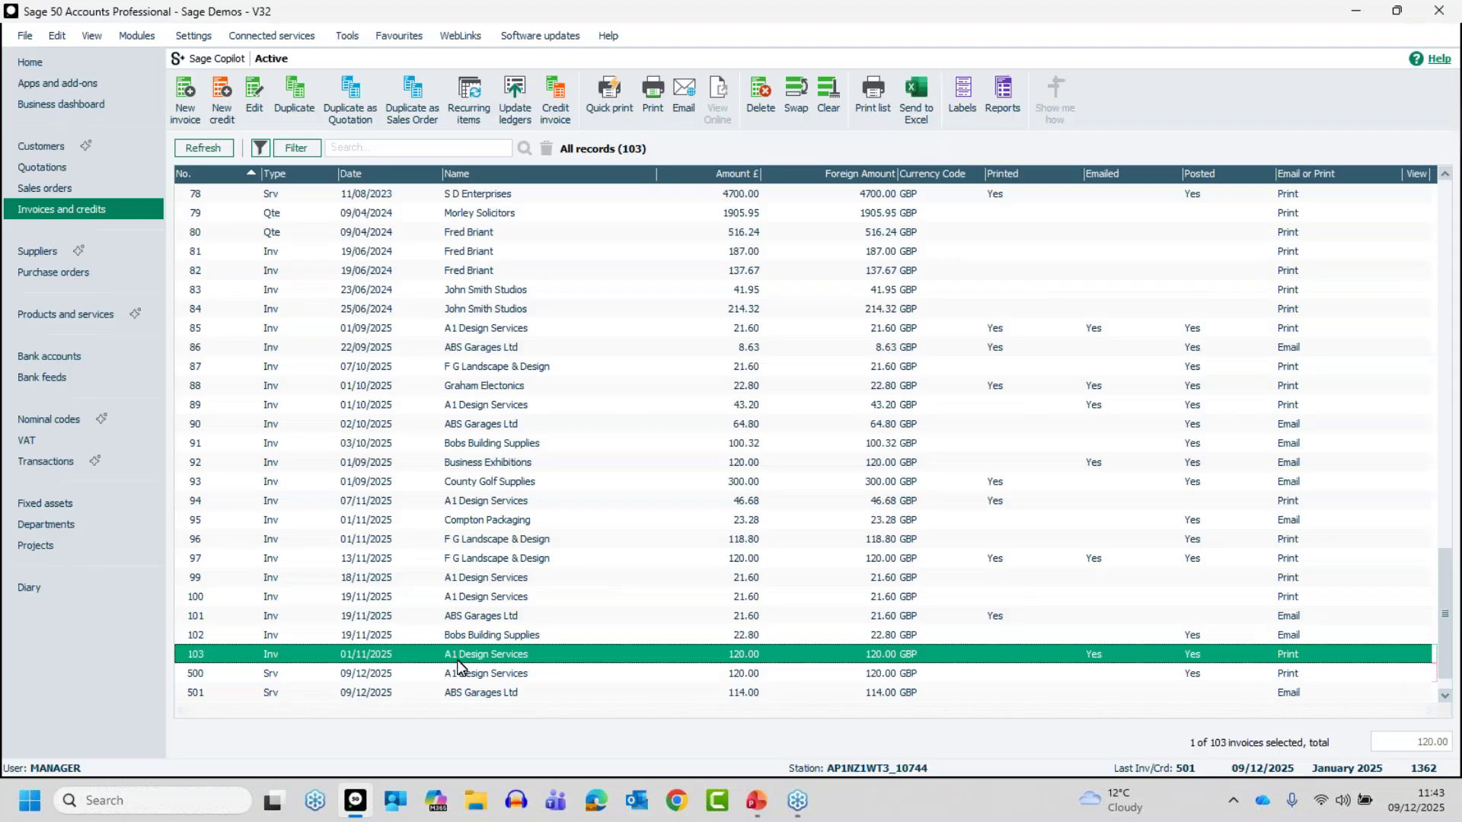
Open posted product invoice 102 to view its details, close it unchanged and leave only that invoice selected in the list.
click(464, 635)
double_click(464, 634)
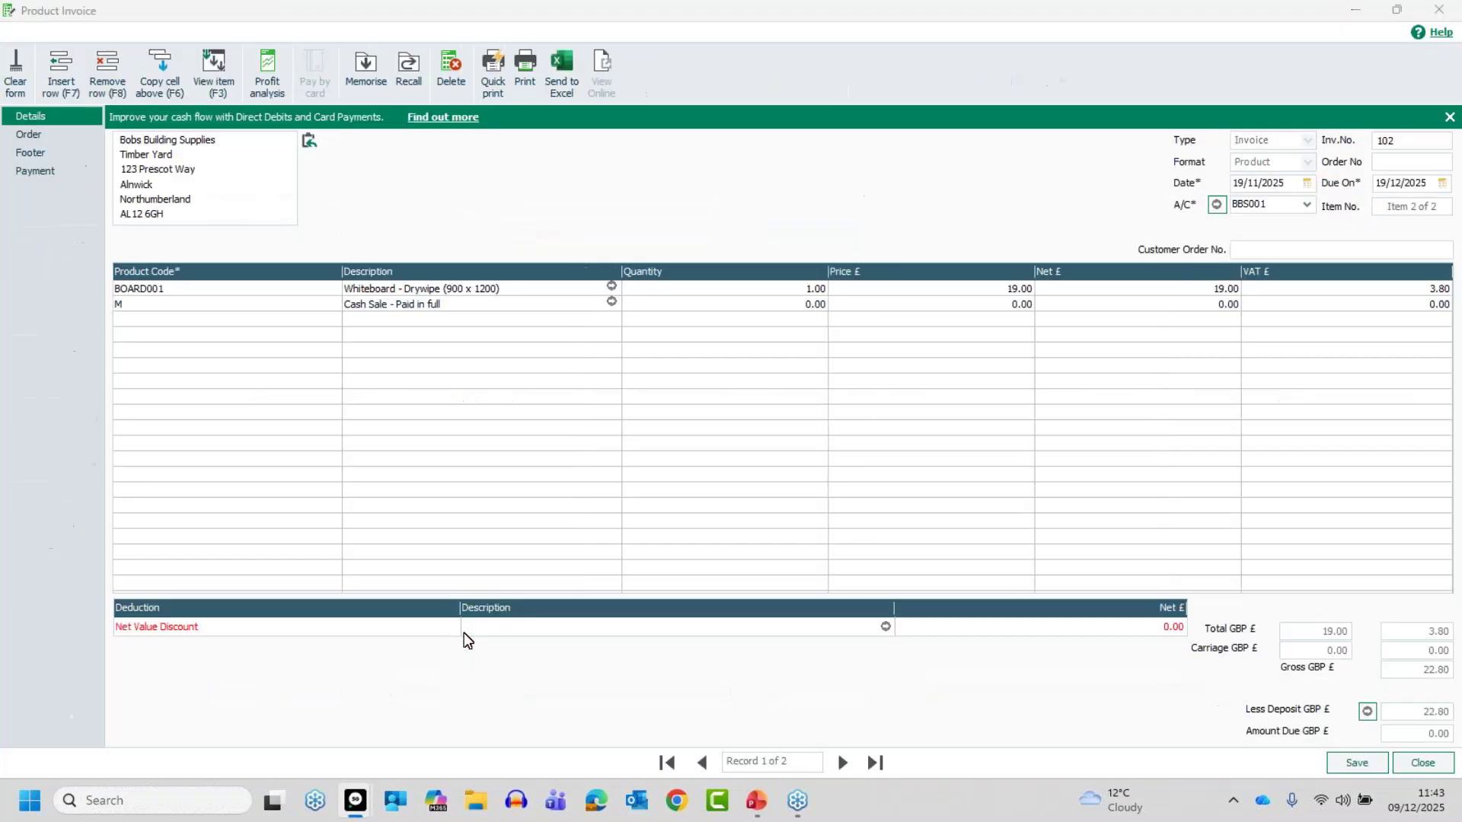
click(711, 413)
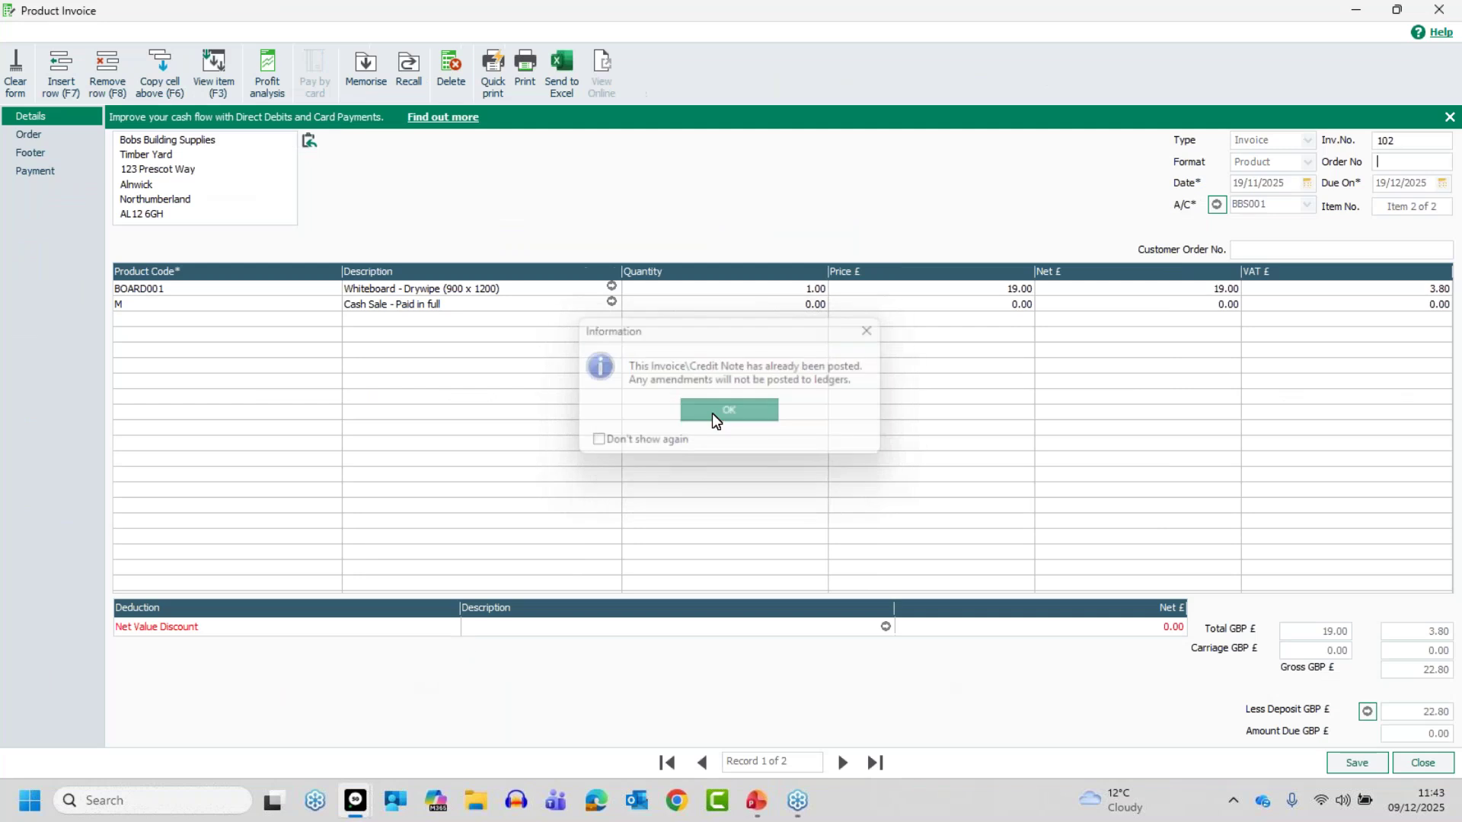
click(1423, 762)
ctrl+click(752, 655)
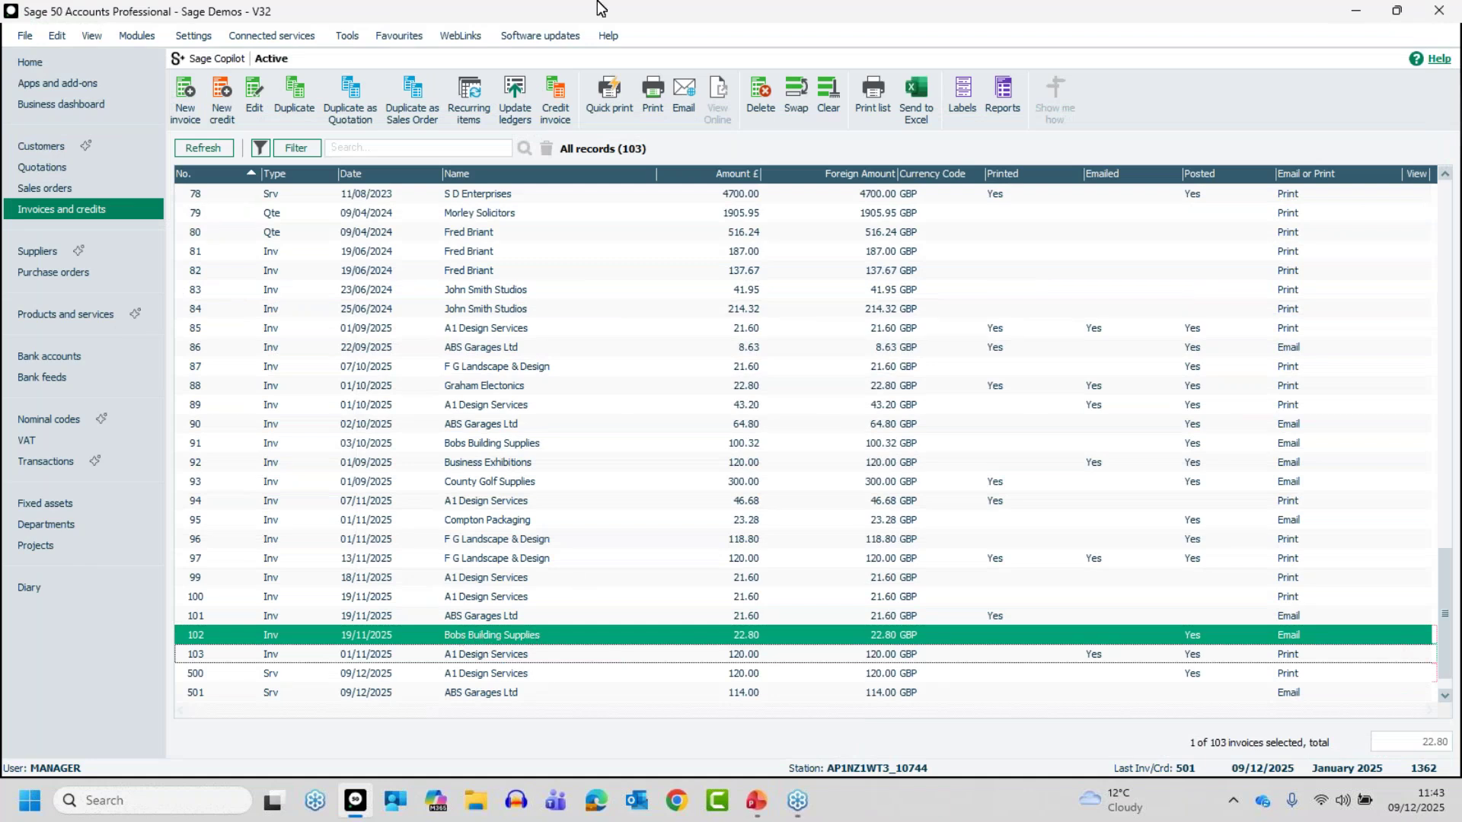
Start a credit note from invoice 102 and remove its Cash Sale - Paid in full line.
click(553, 99)
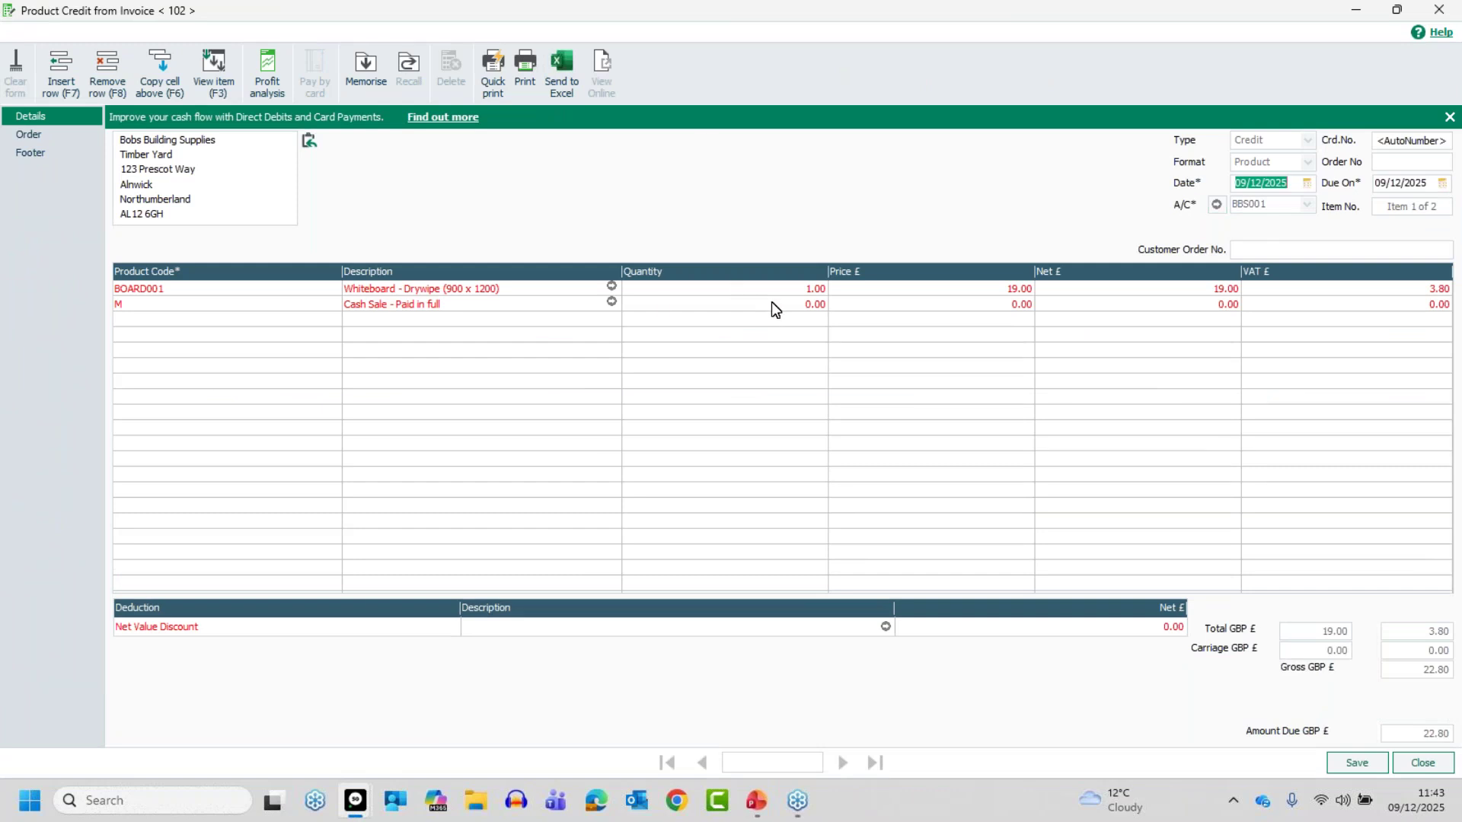
click(184, 305)
key(F8)
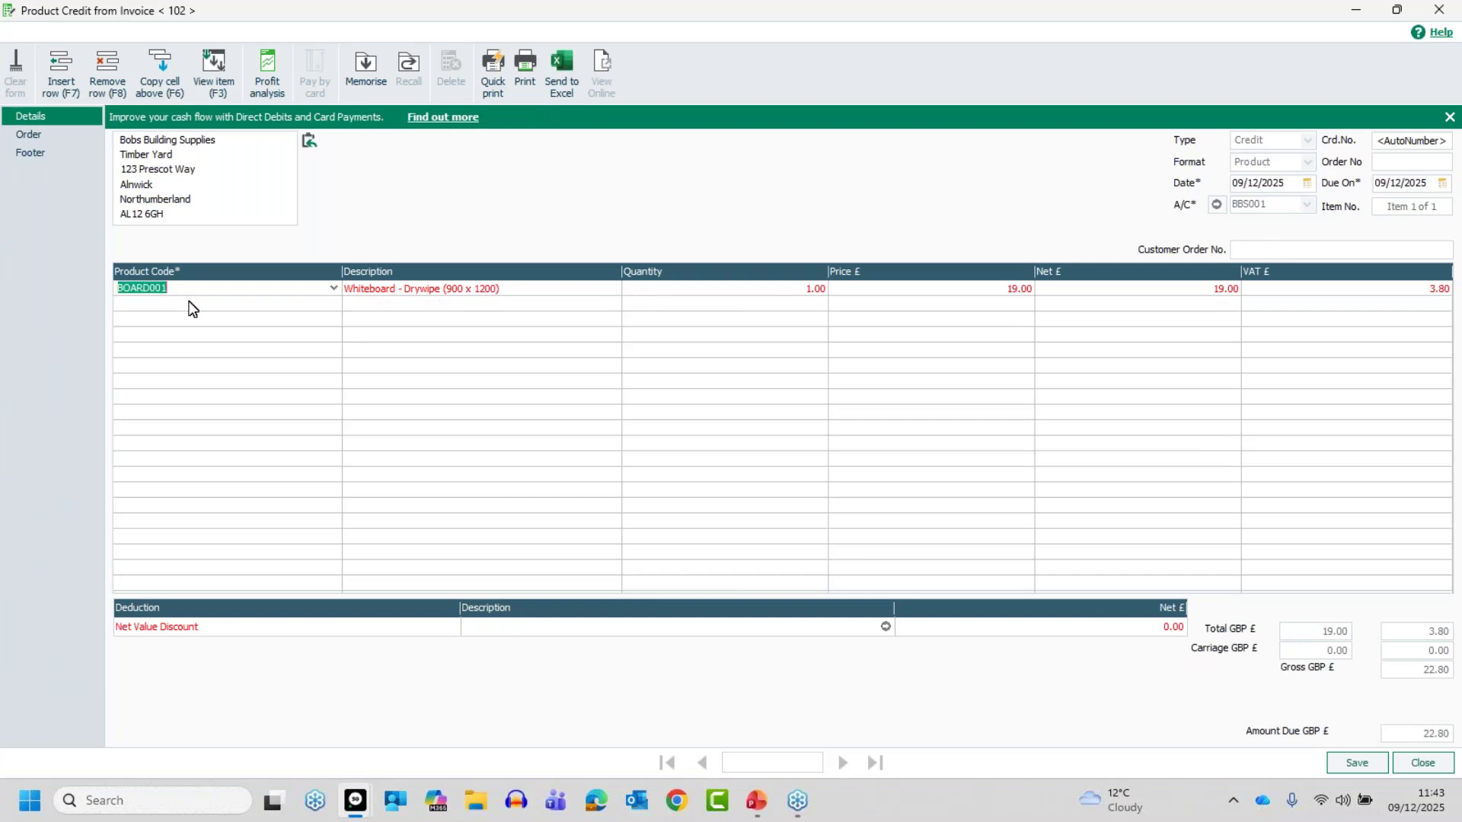
Set the Whiteboard - Drywipe quantity on the credit to 0.80 and close the credit without saving.
click(789, 290)
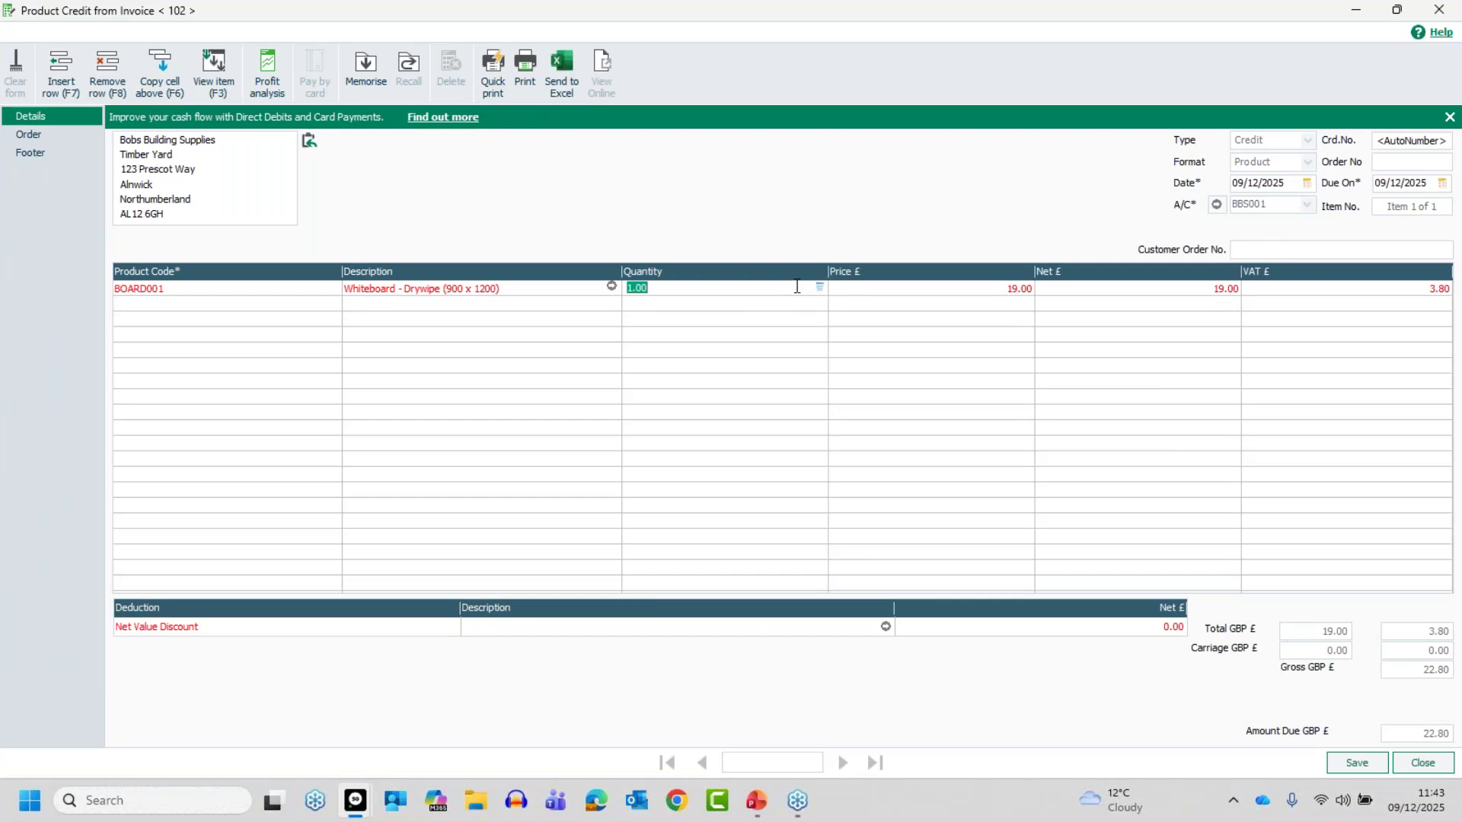
text(0.8)
key(Tab)
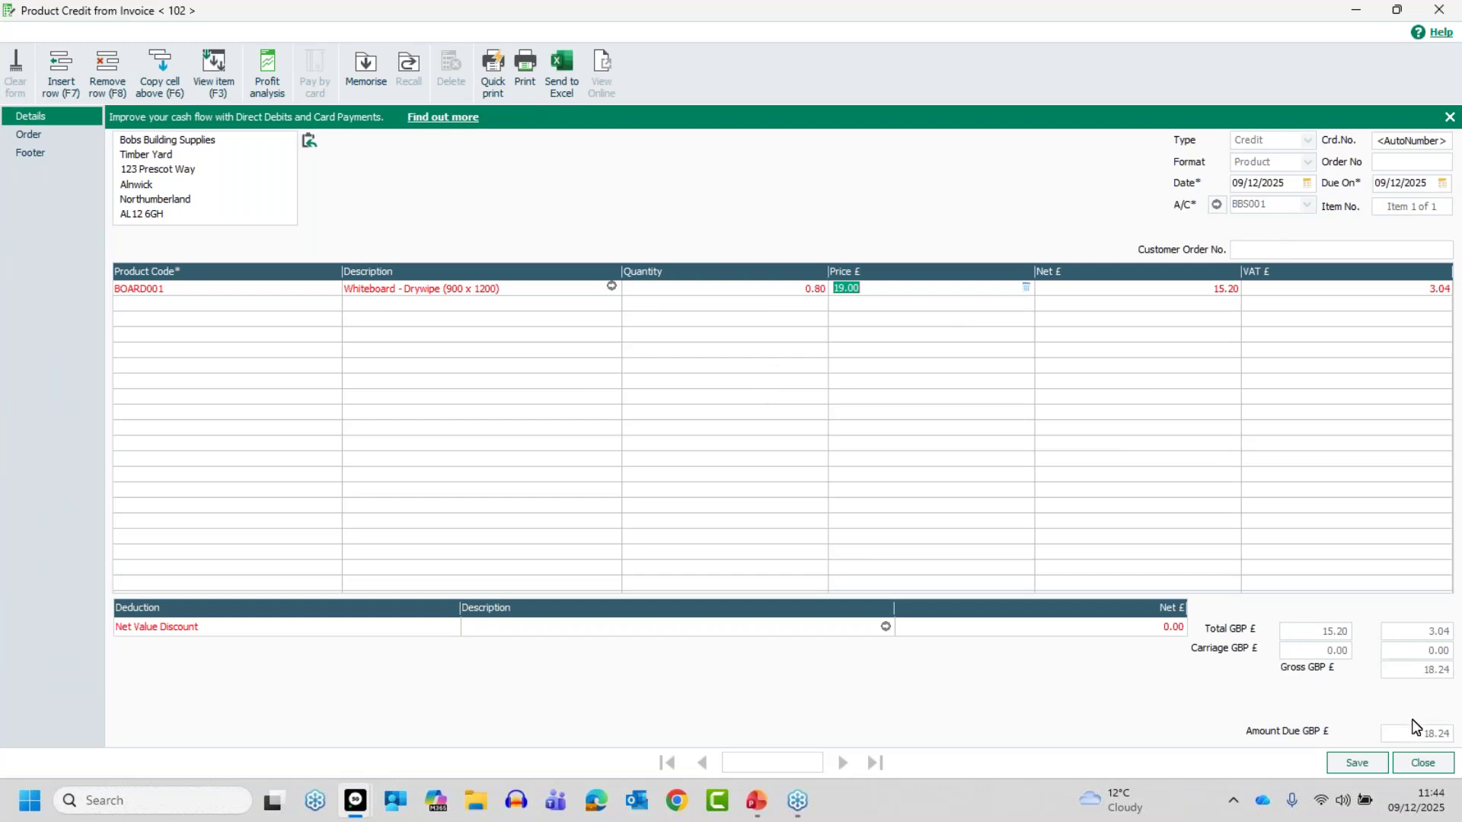
click(1419, 761)
click(762, 434)
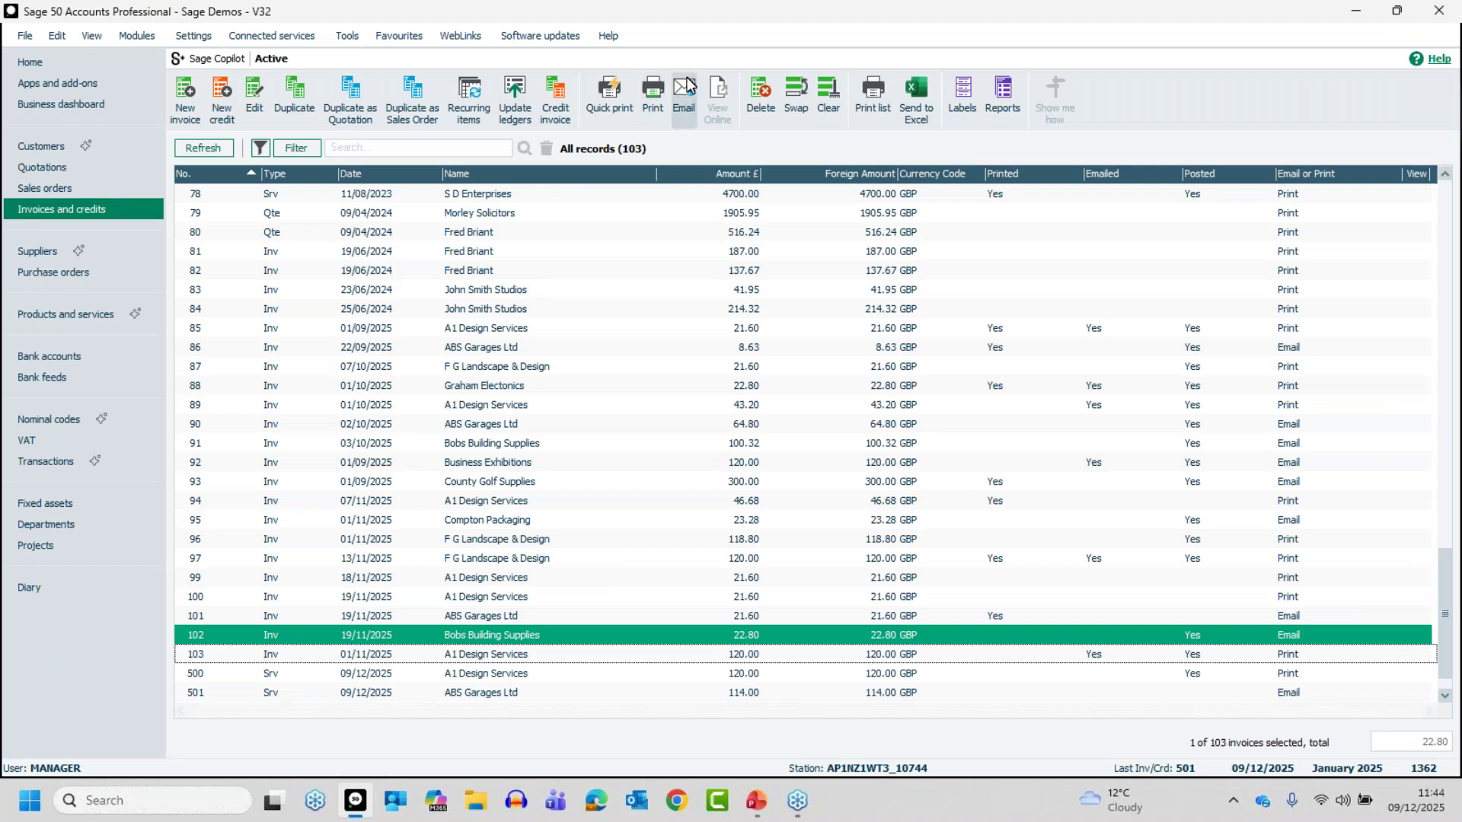
Open the default email layout choices for invoice 102, leave them without choosing, and decline setting a default quick-print layout.
click(685, 92)
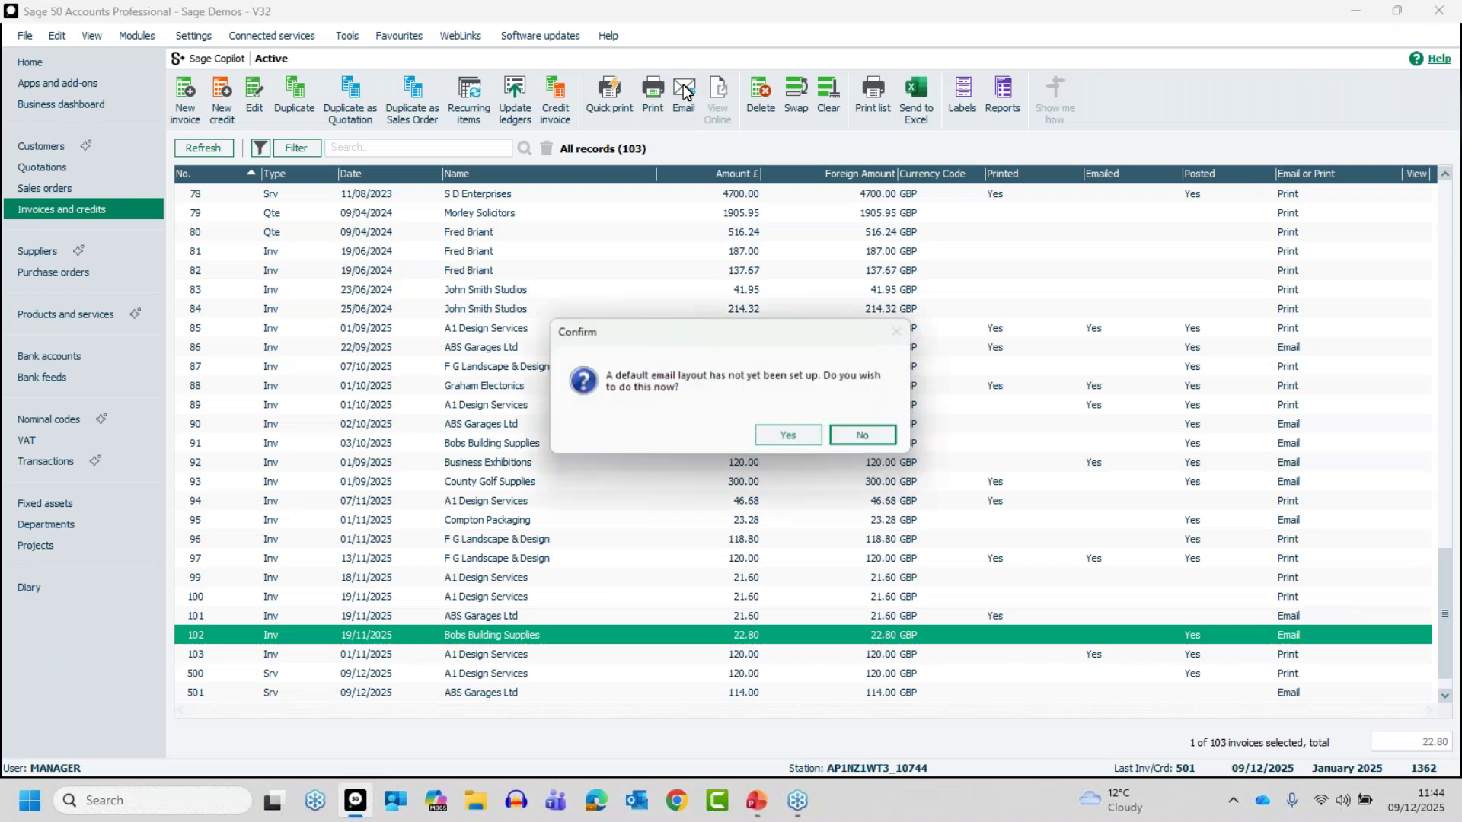
click(798, 436)
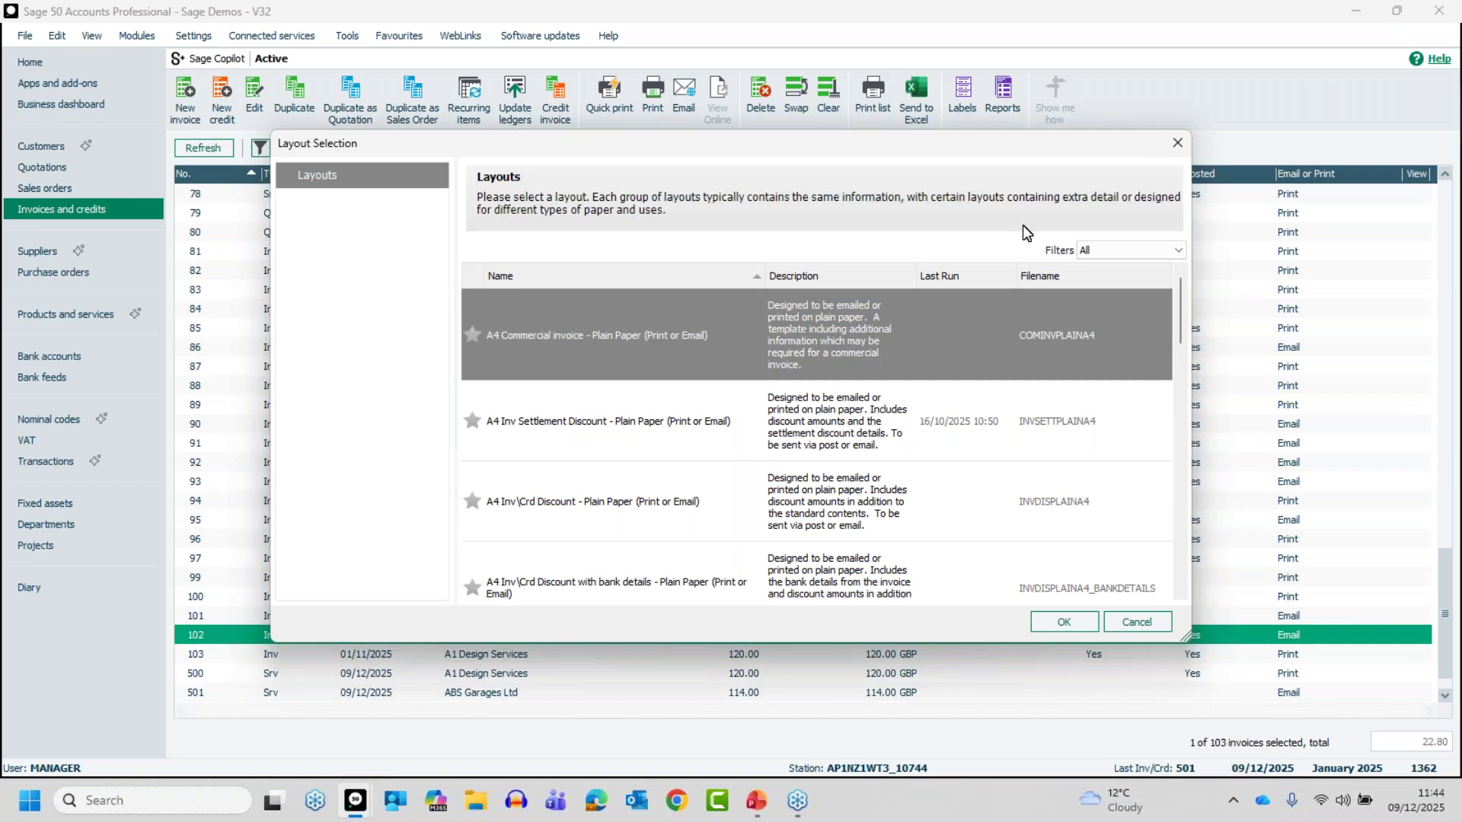
click(1179, 142)
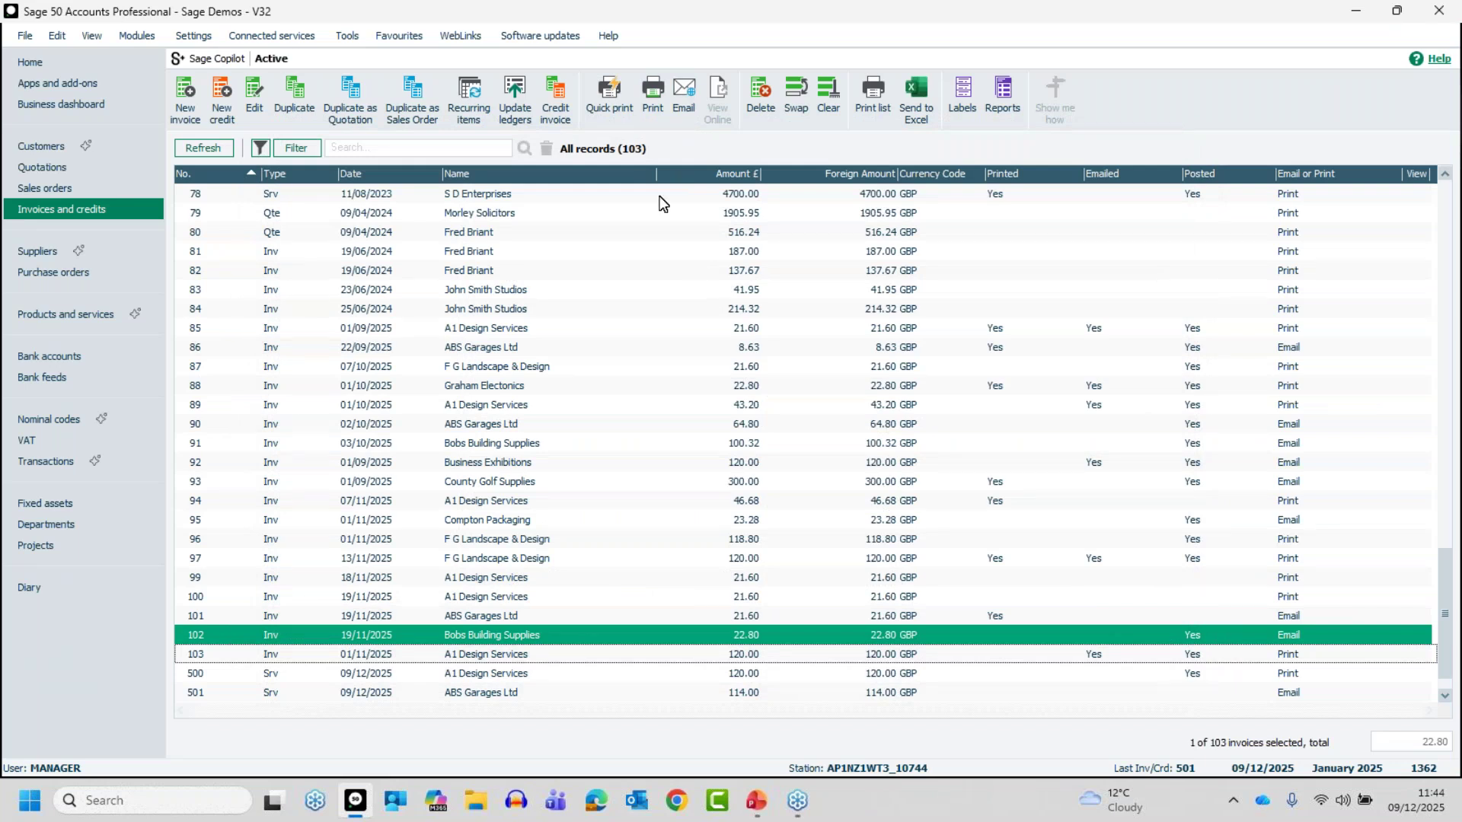
click(614, 90)
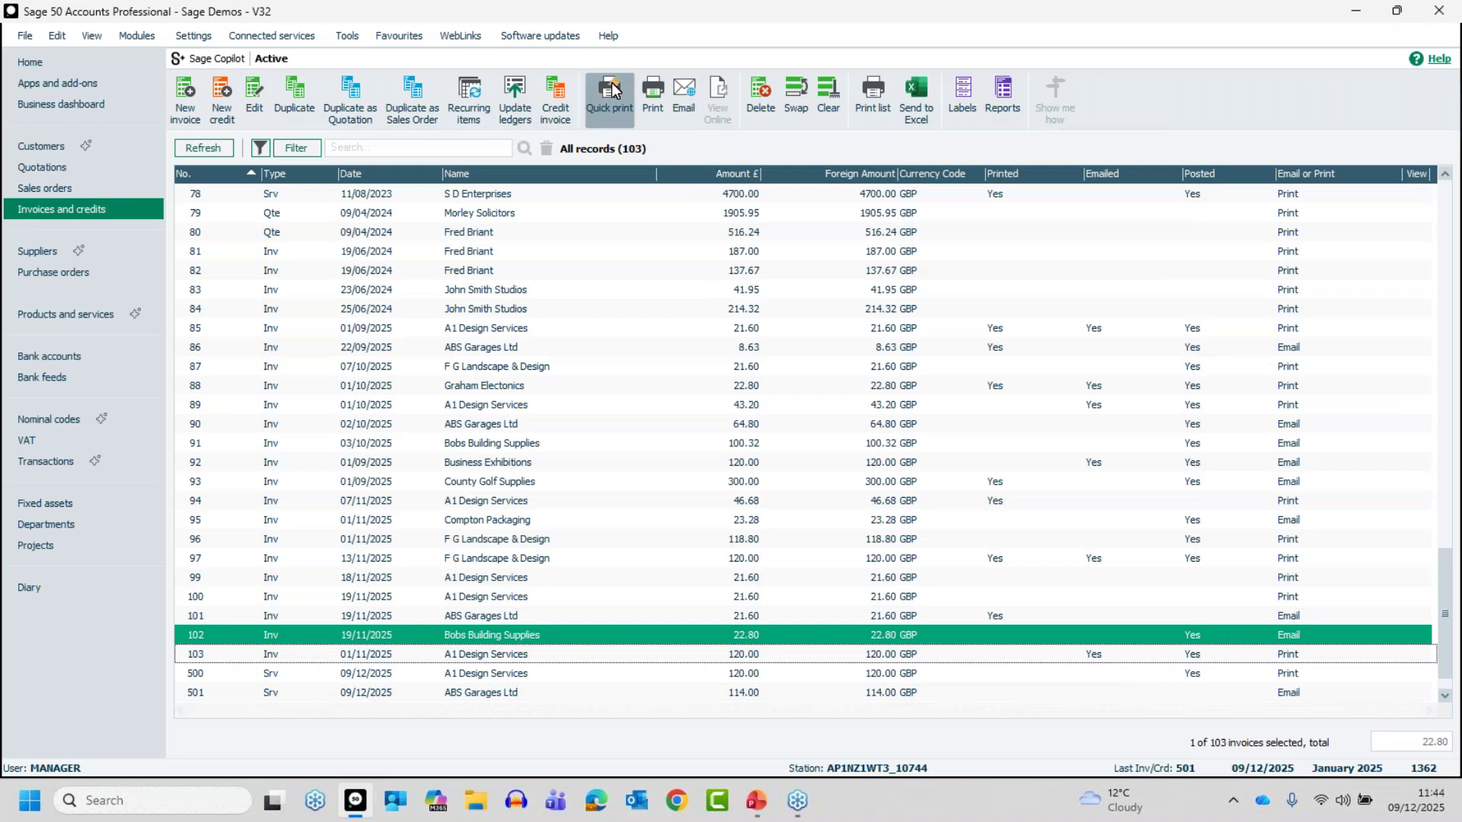
click(871, 436)
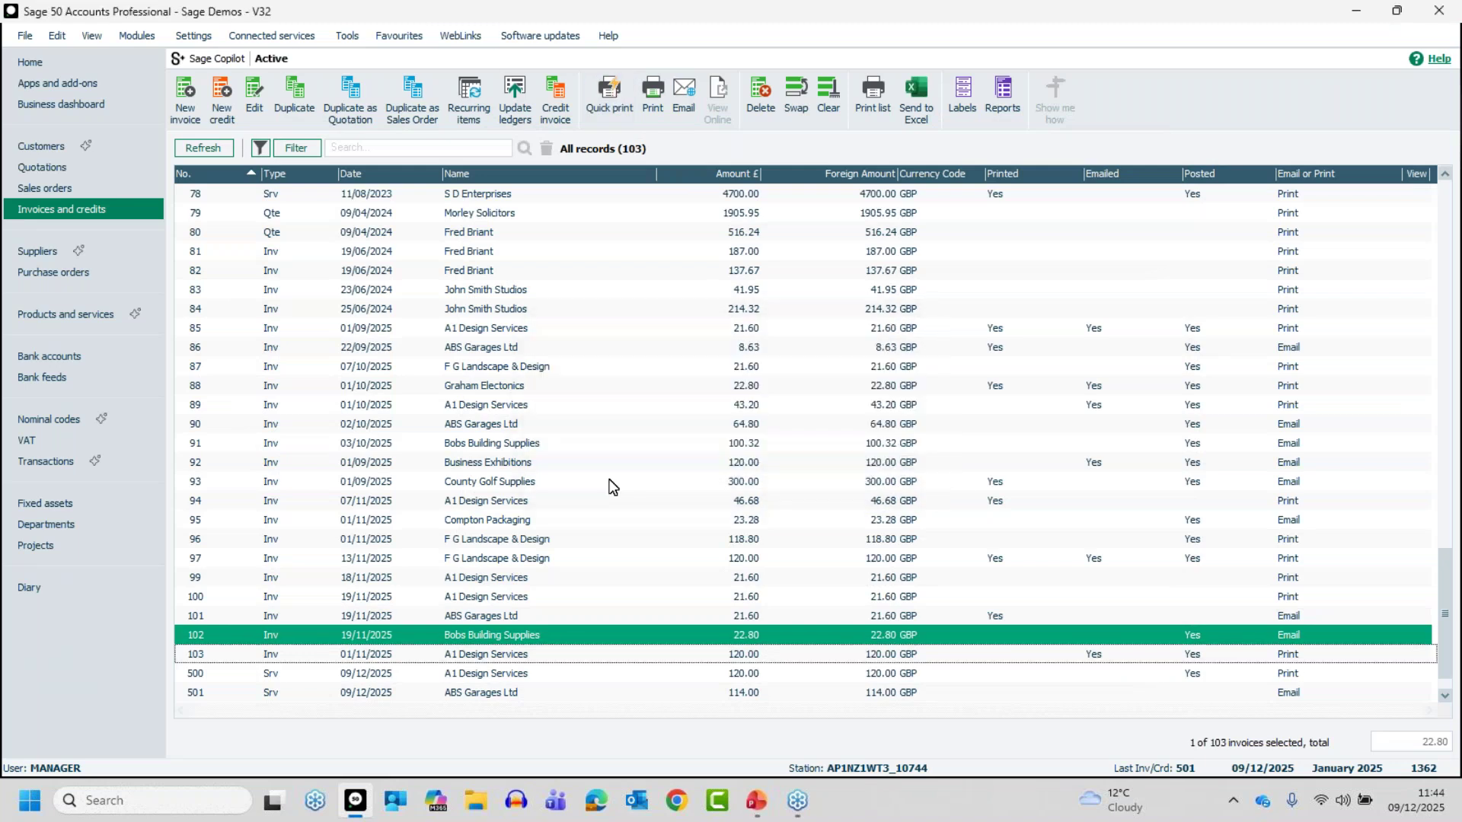
Browse the full list of print layouts for invoice 102, highlight A4 Inv\Crd Discount - Plain Paper, and close without printing.
click(653, 95)
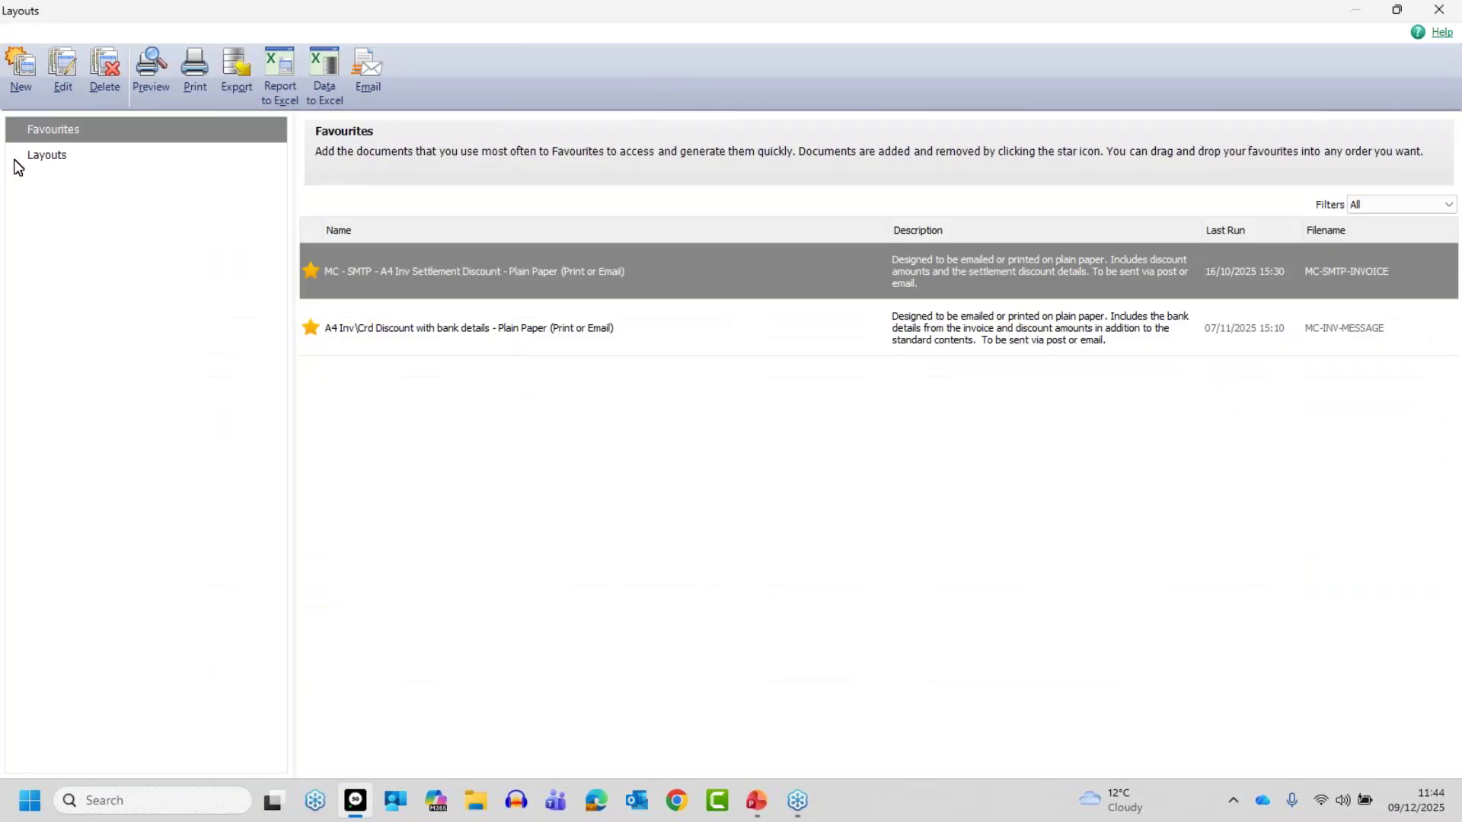
click(38, 156)
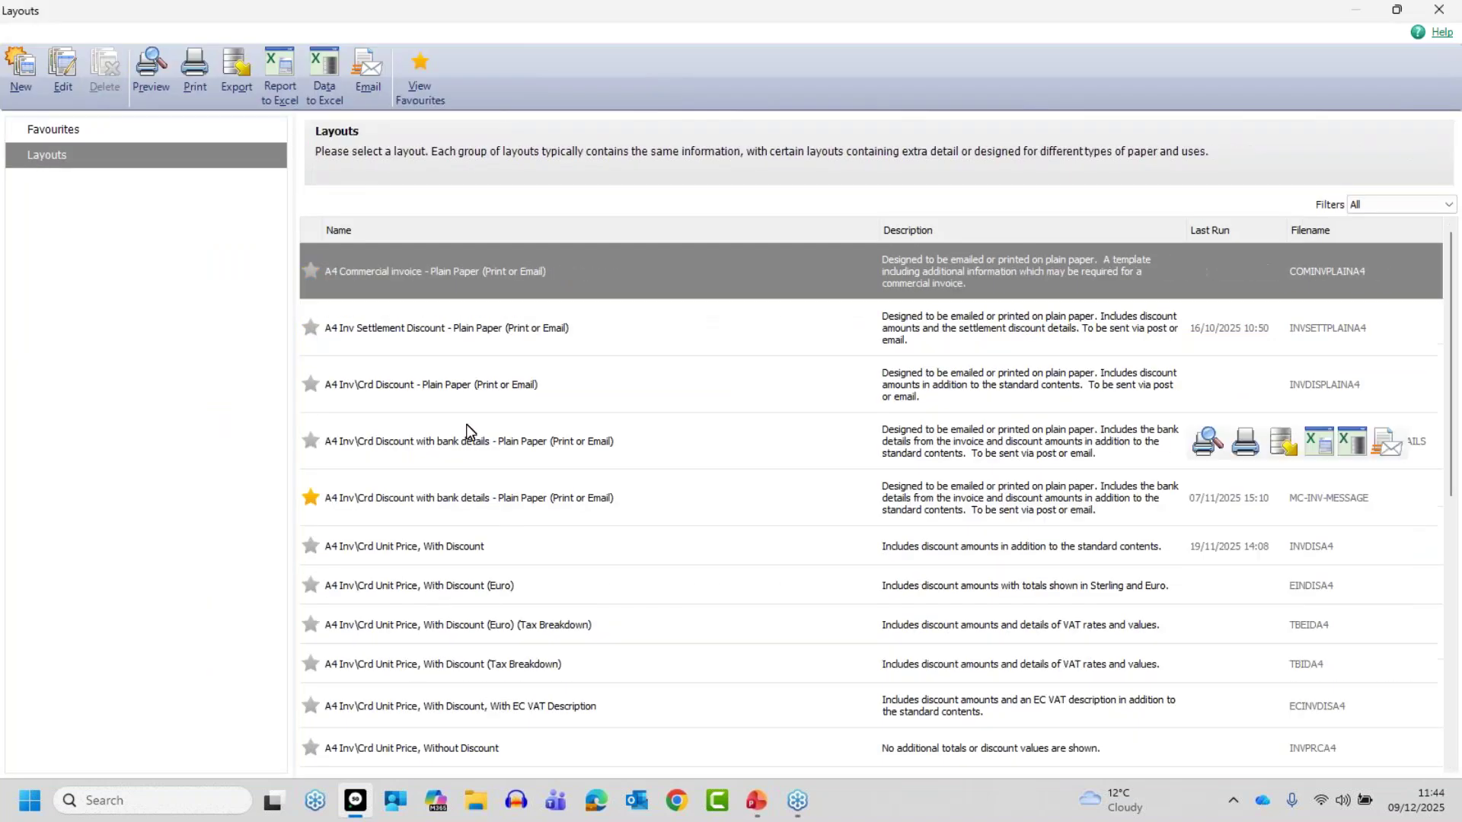
click(457, 392)
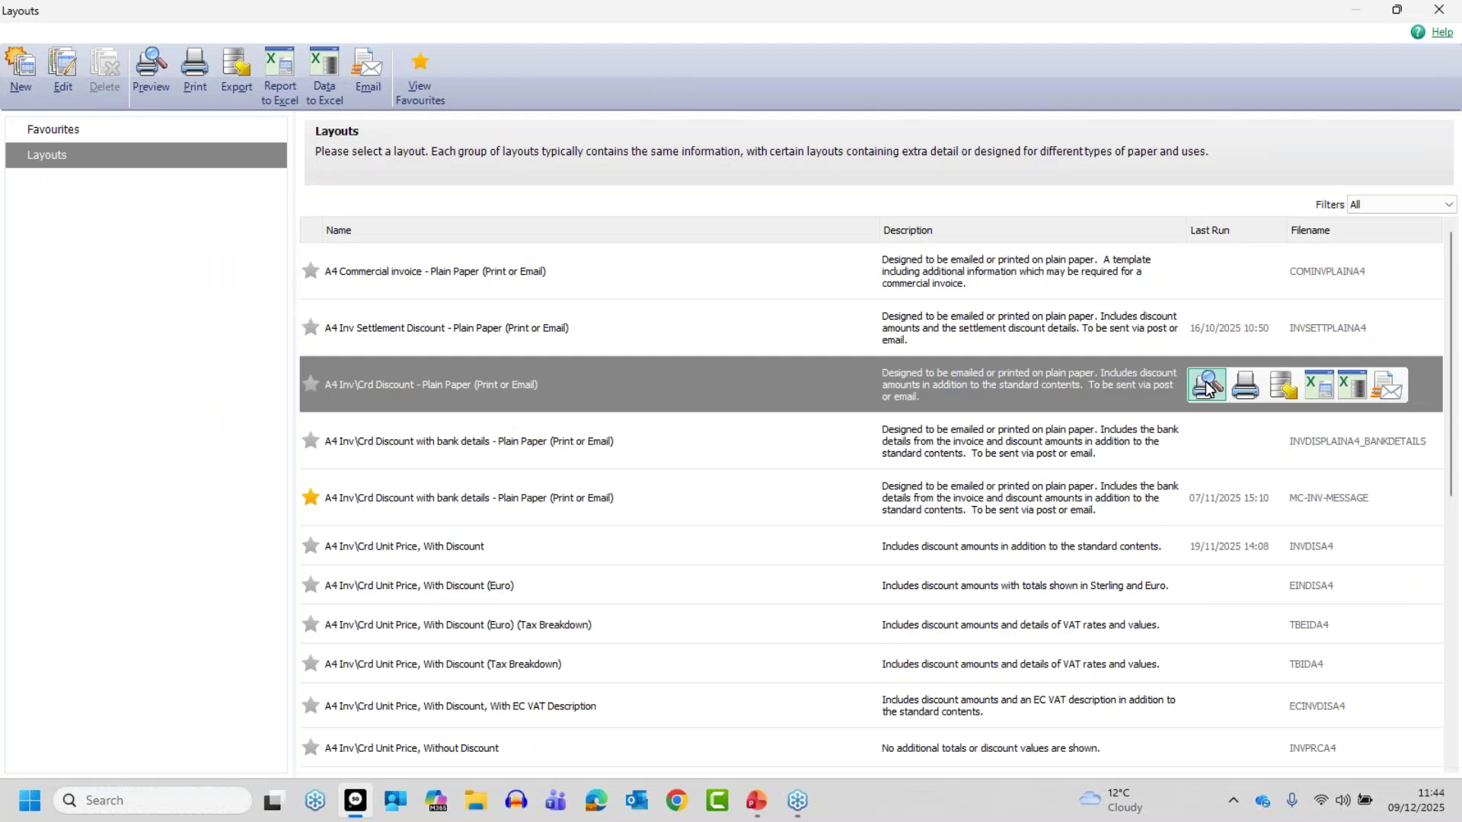
click(1443, 16)
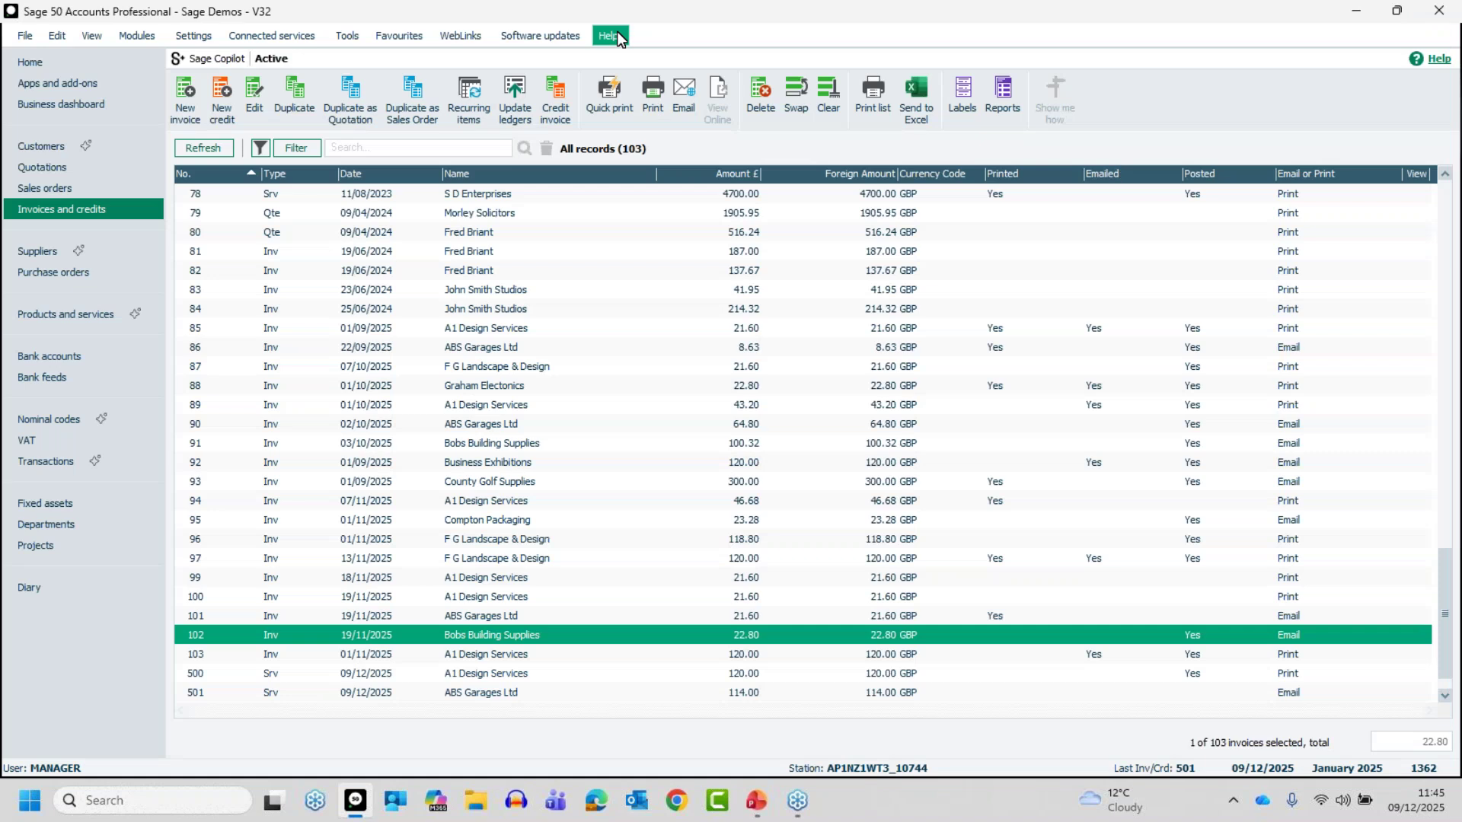
Set A4 Inv\Crd Discount - Plain Paper (Print or Email) as the default print layout and run Quick print for invoice 102.
click(609, 96)
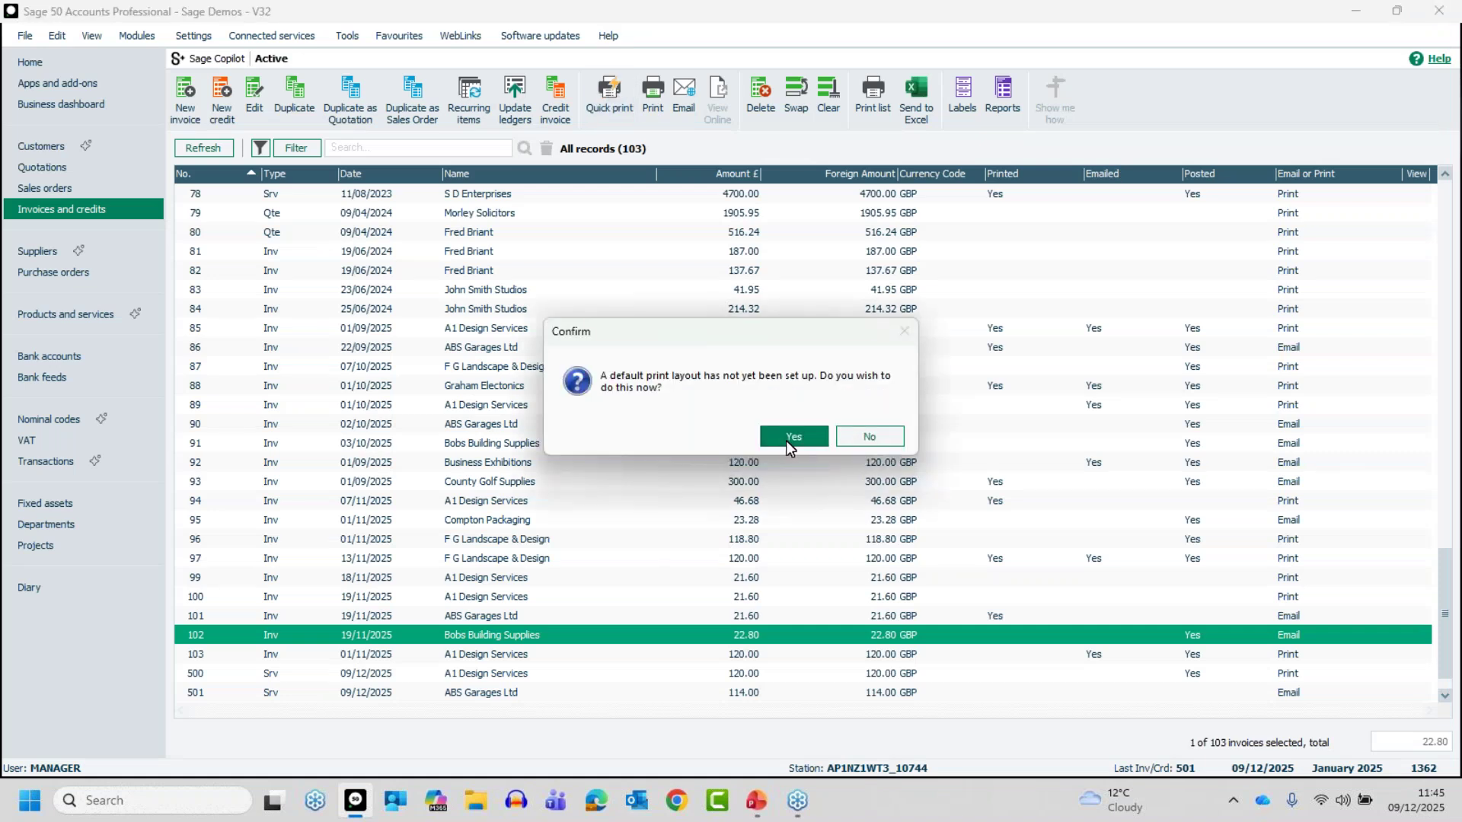
click(786, 439)
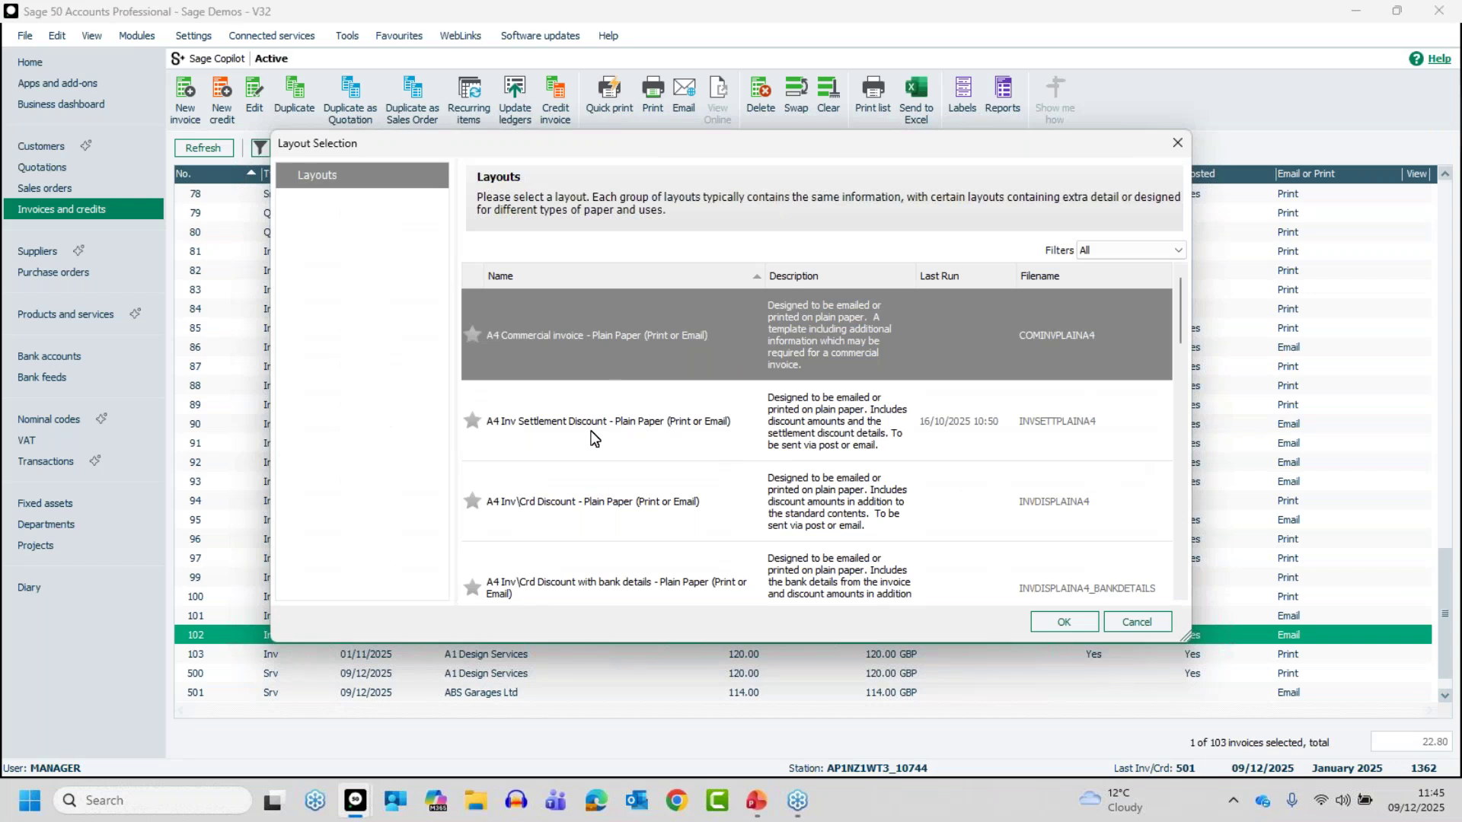
click(595, 436)
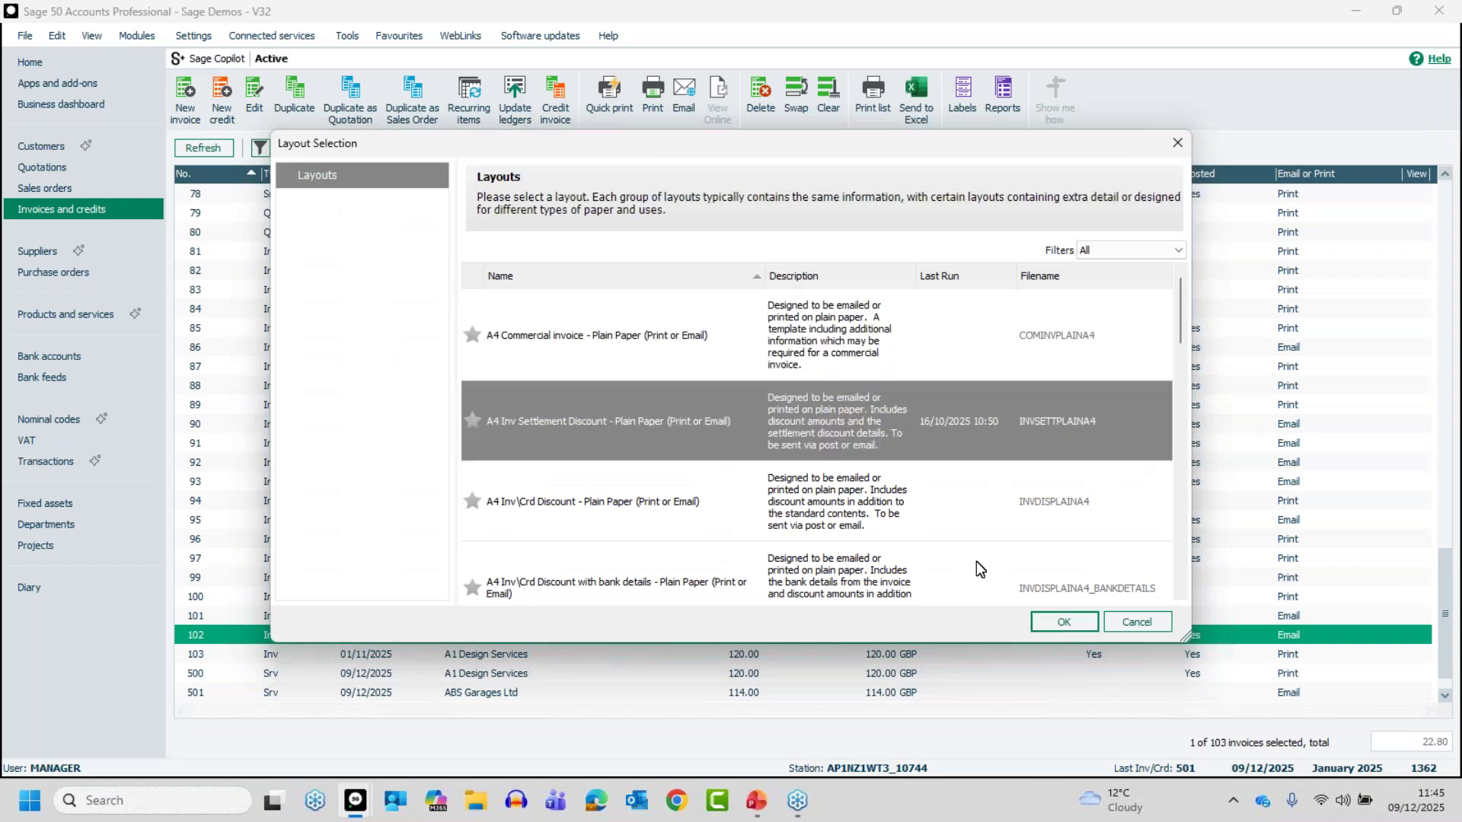
click(692, 510)
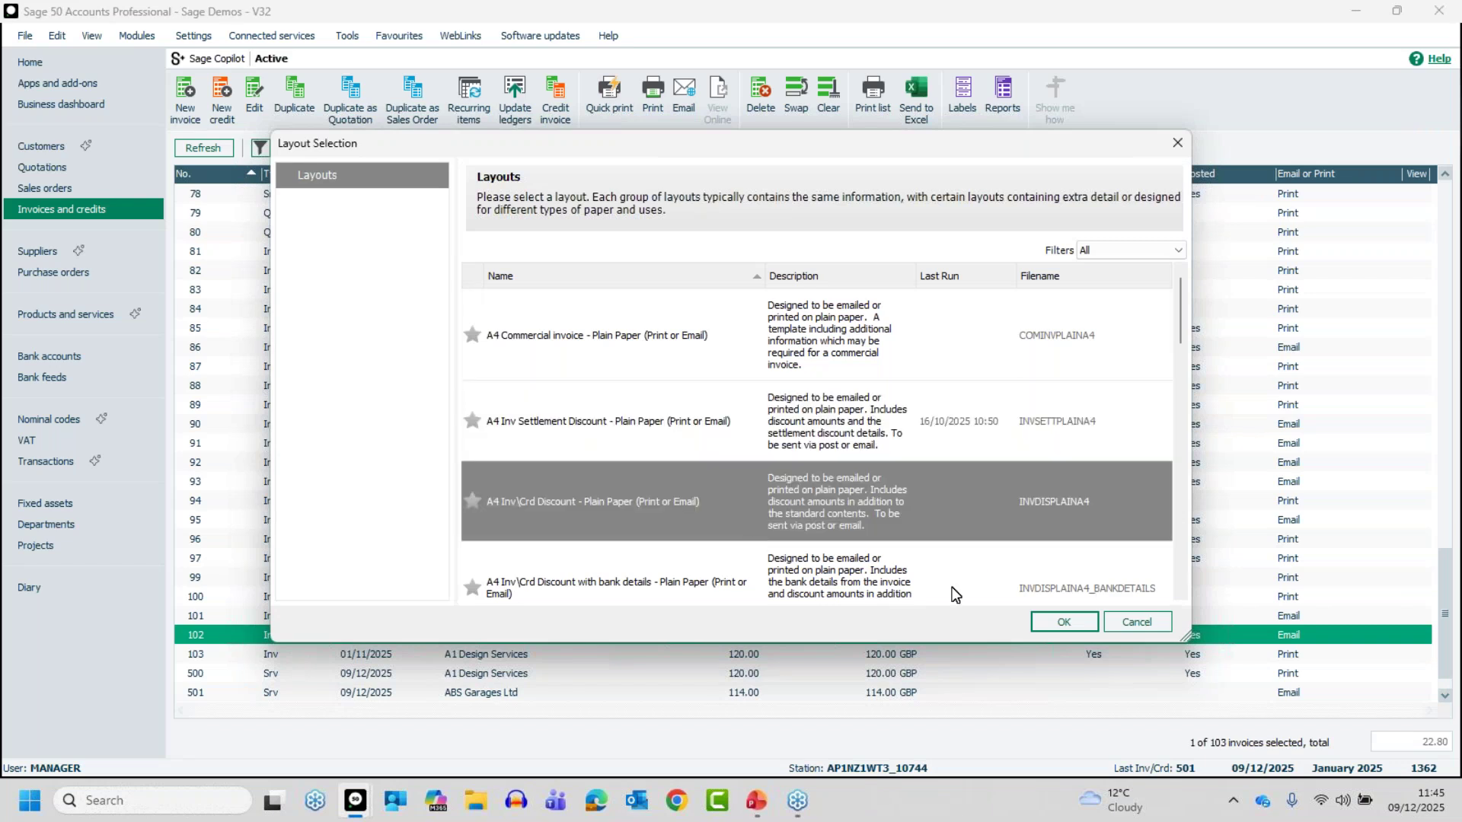
click(1065, 623)
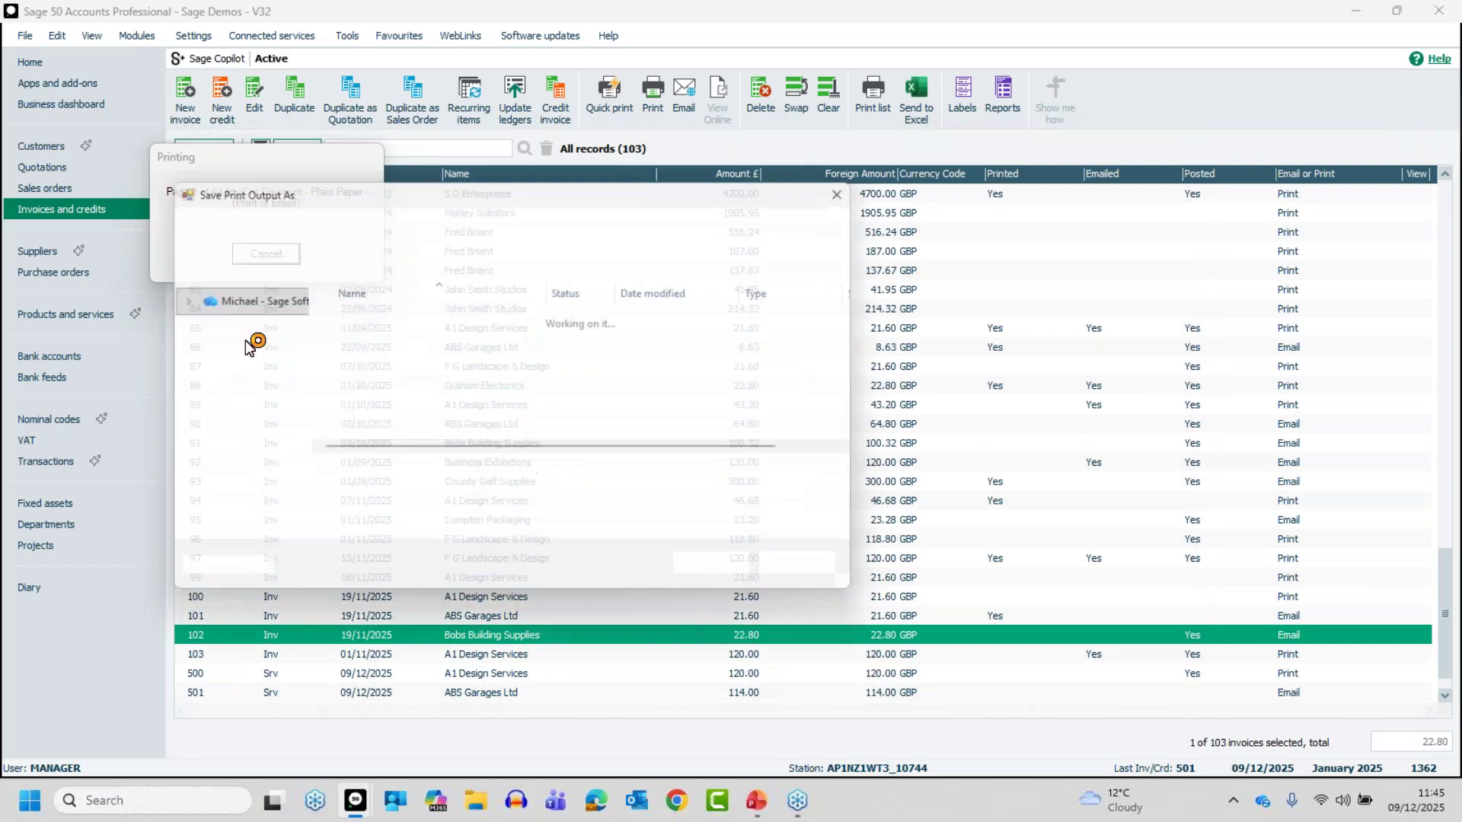
click(817, 574)
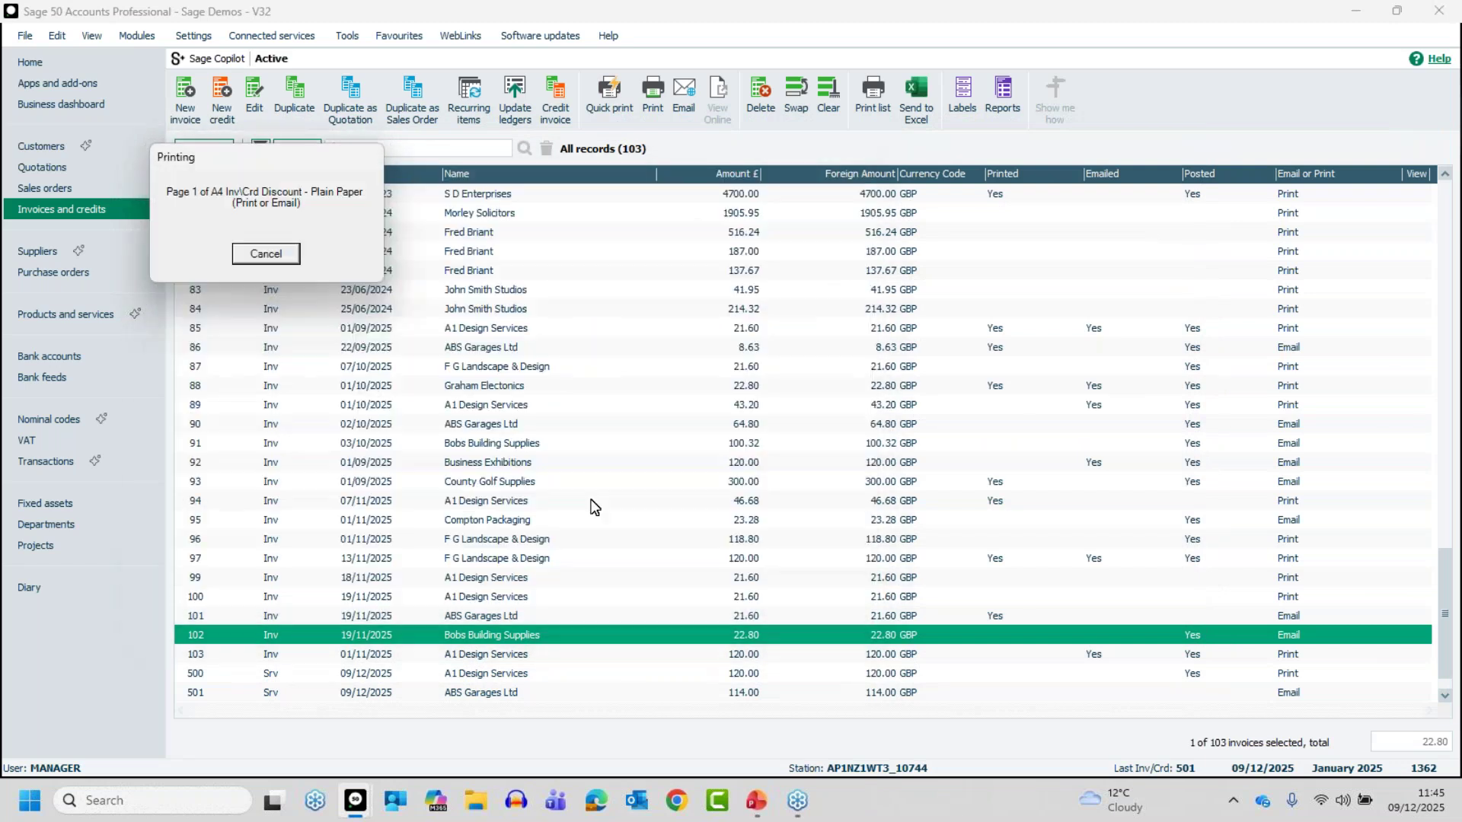
click(840, 462)
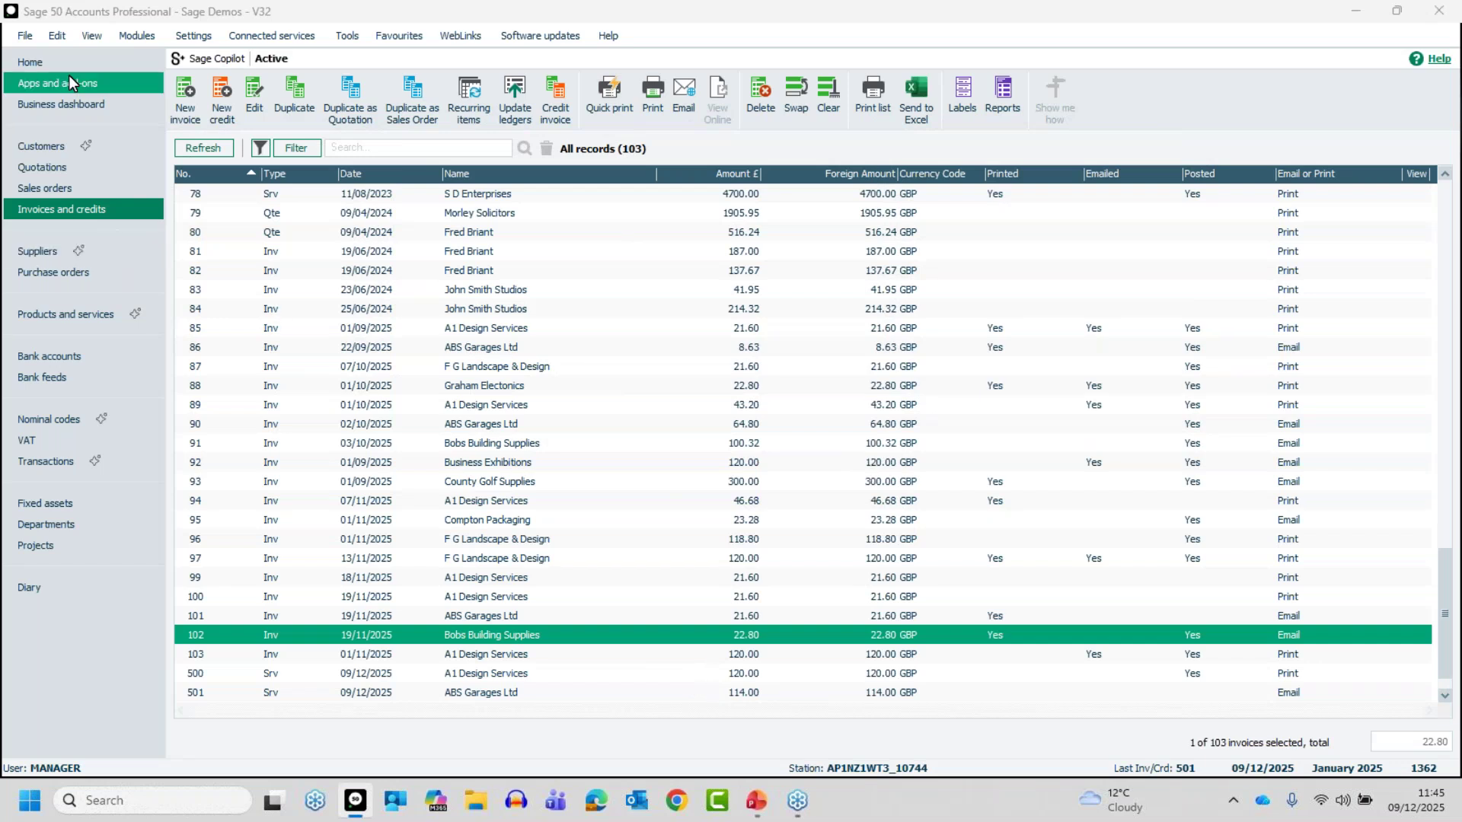
Look over the company backup and restore commands, and clear the selection of invoices 86 and 102 in the list.
click(25, 35)
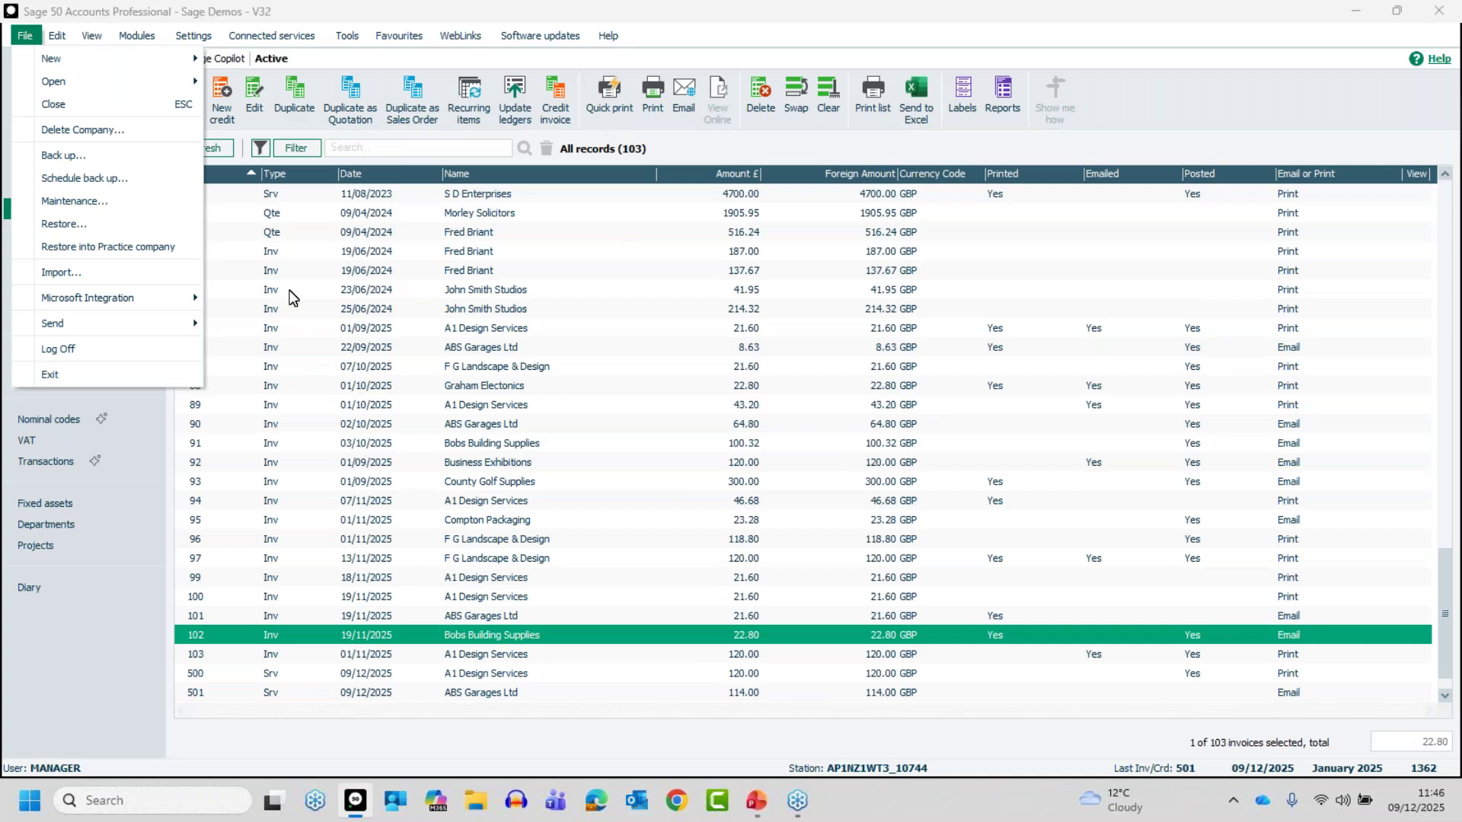
click(597, 358)
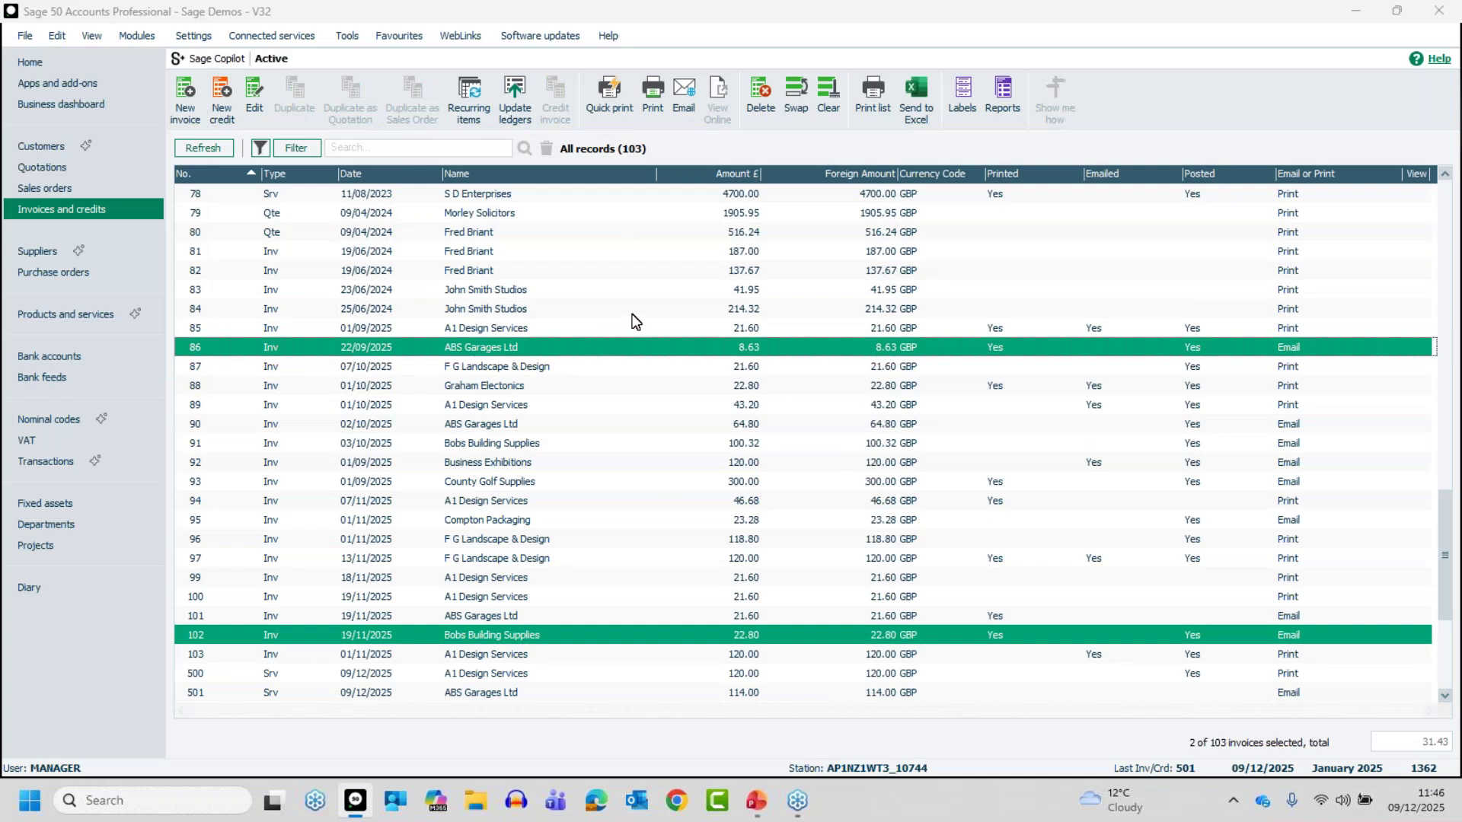
click(625, 352)
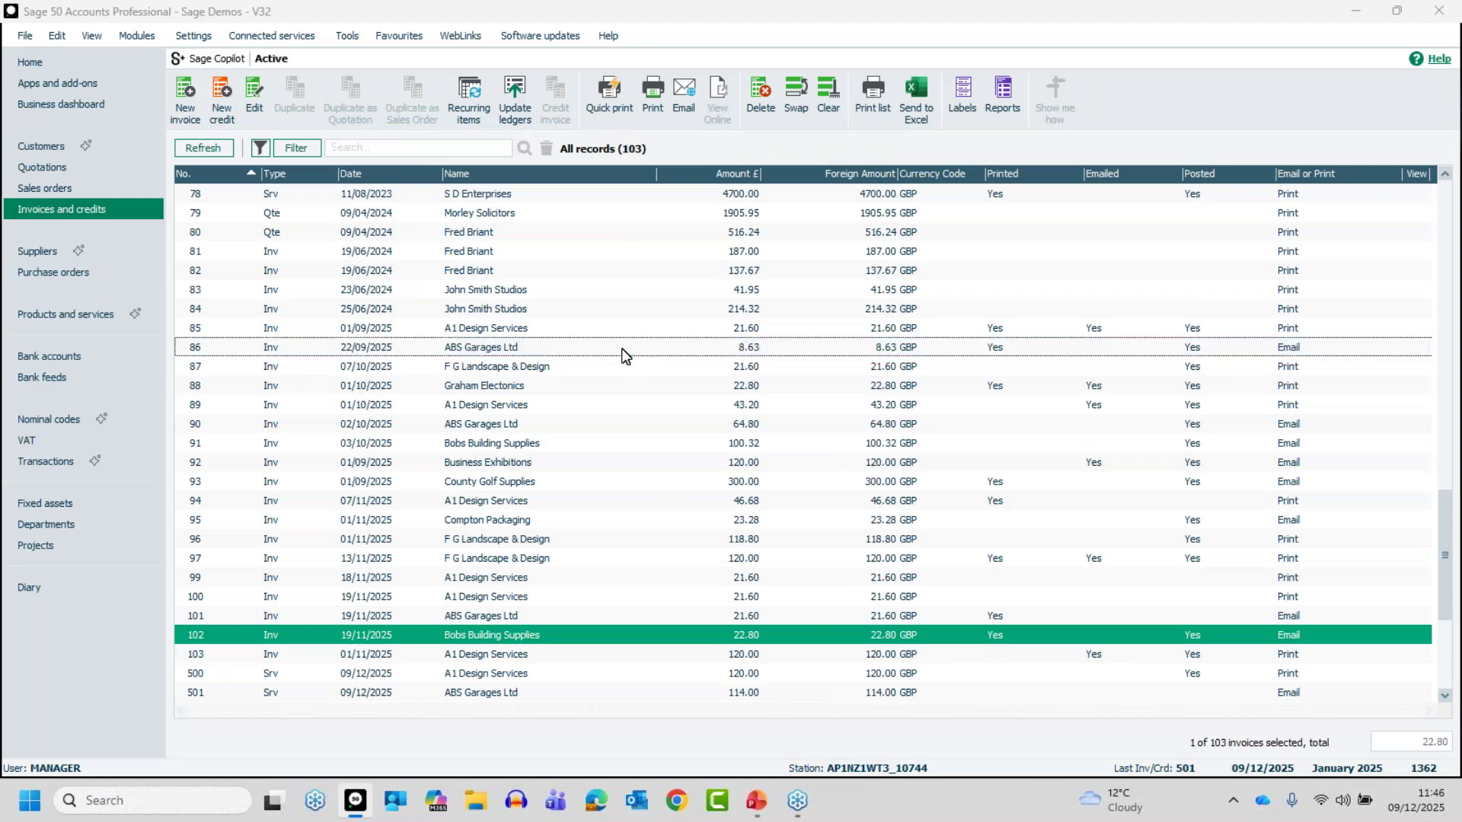
ctrl+click(654, 636)
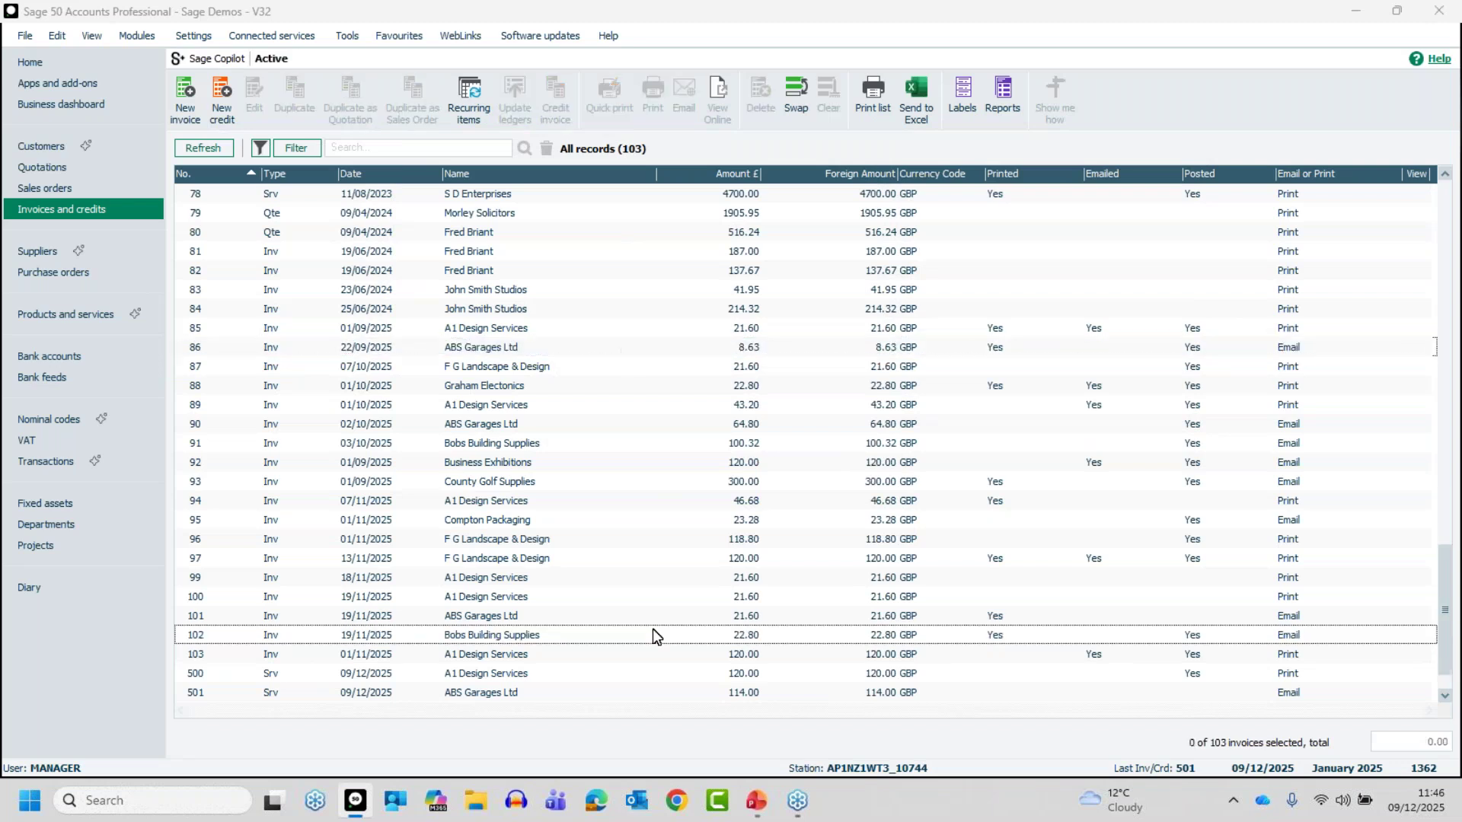
key(alt+Tab)
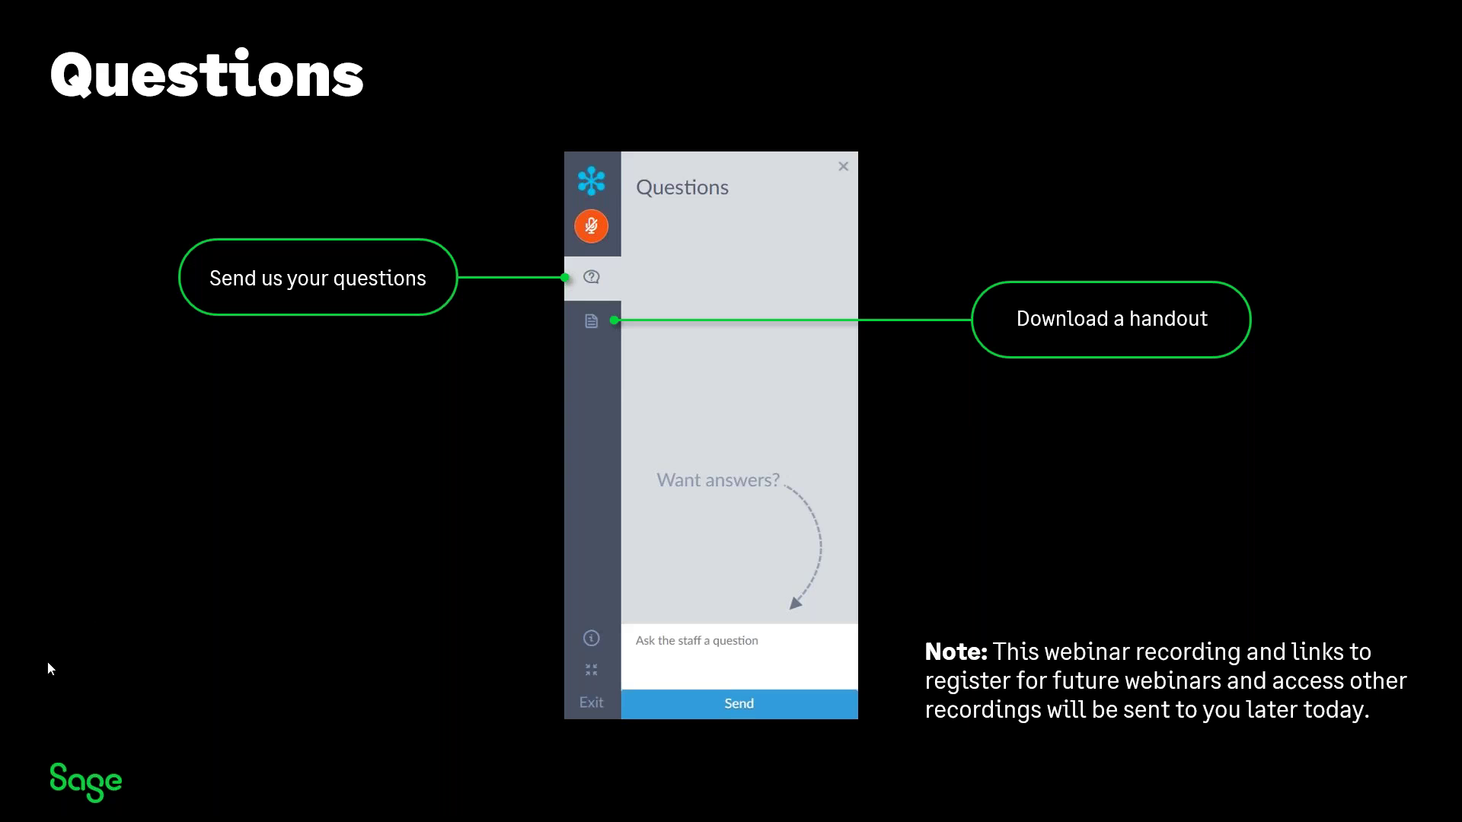
key(Right)
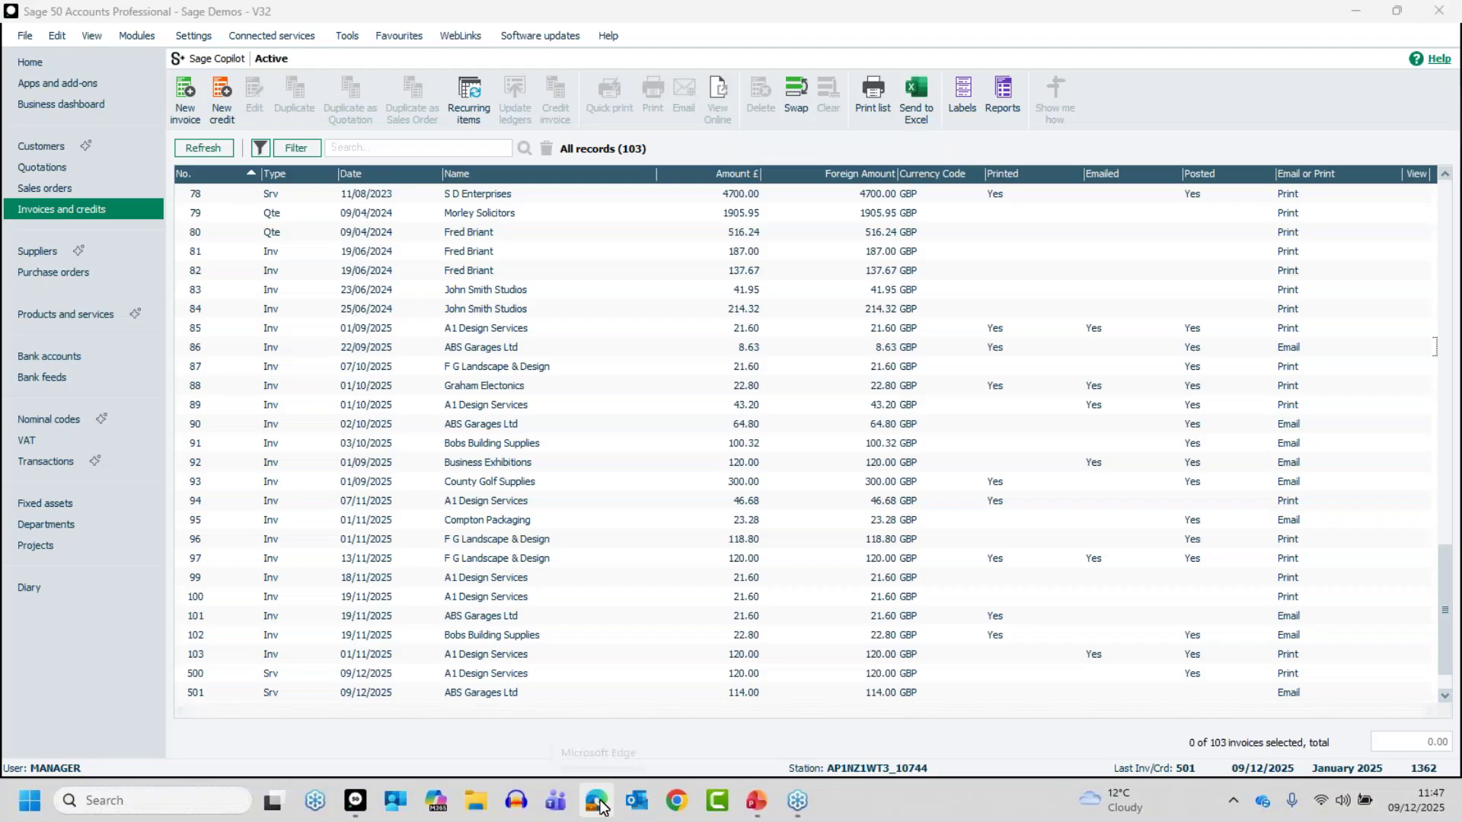
Switch to Microsoft Edge, open the live Sage 50 Accounts webinars page and examine the What's new in Sage 50 Accounts V33 session.
click(597, 802)
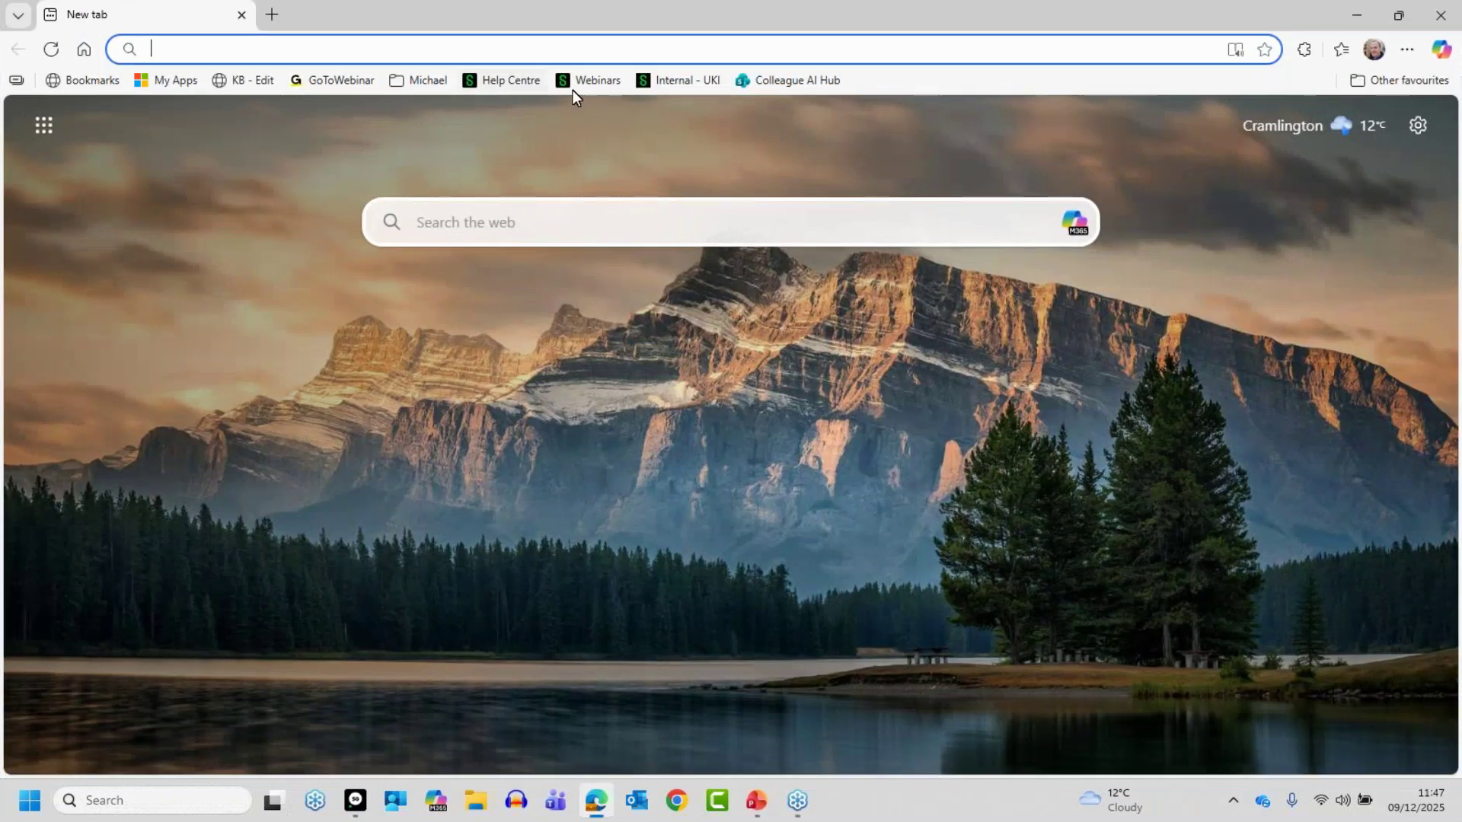
click(598, 81)
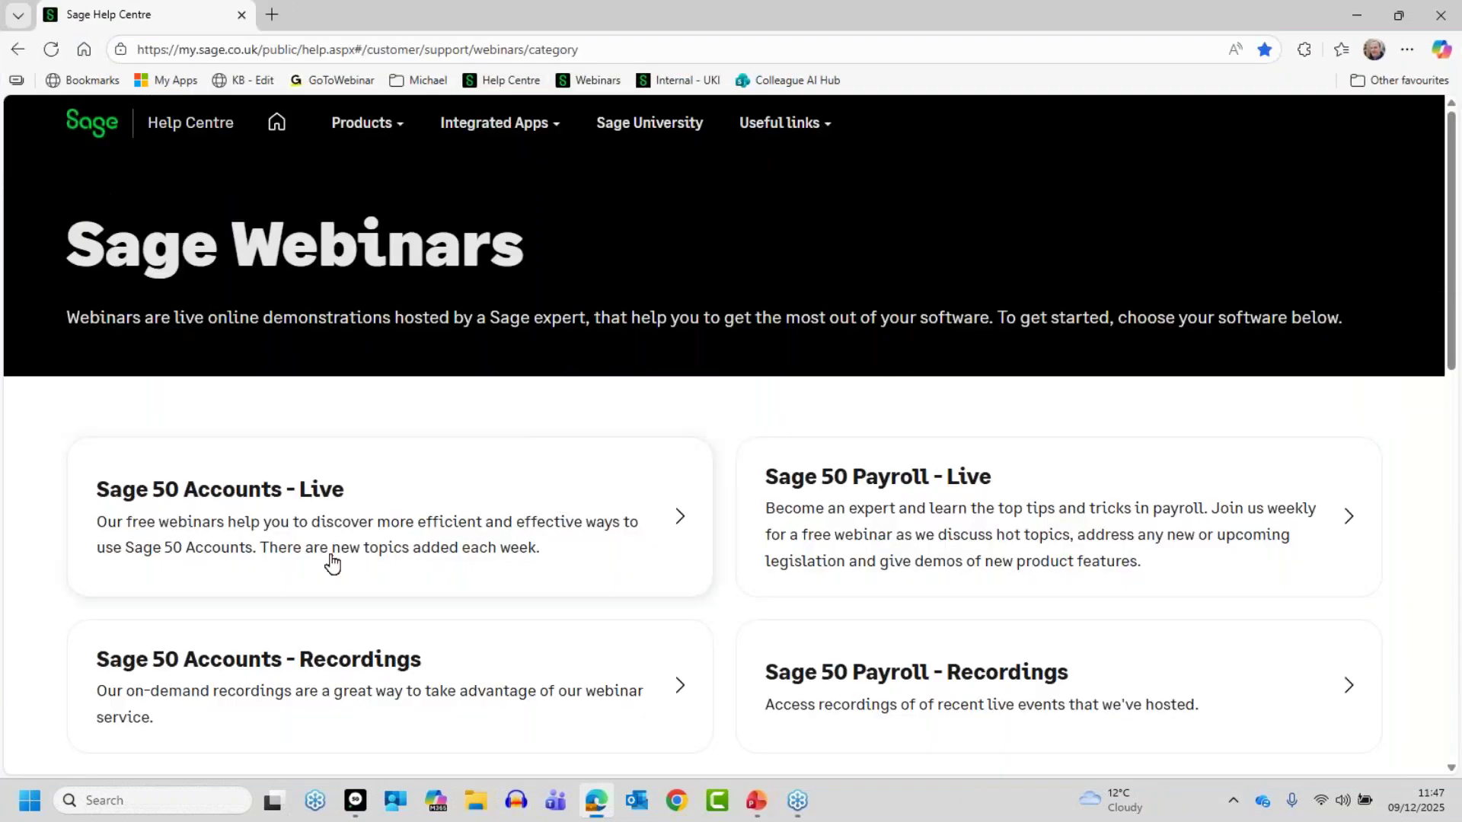
click(330, 561)
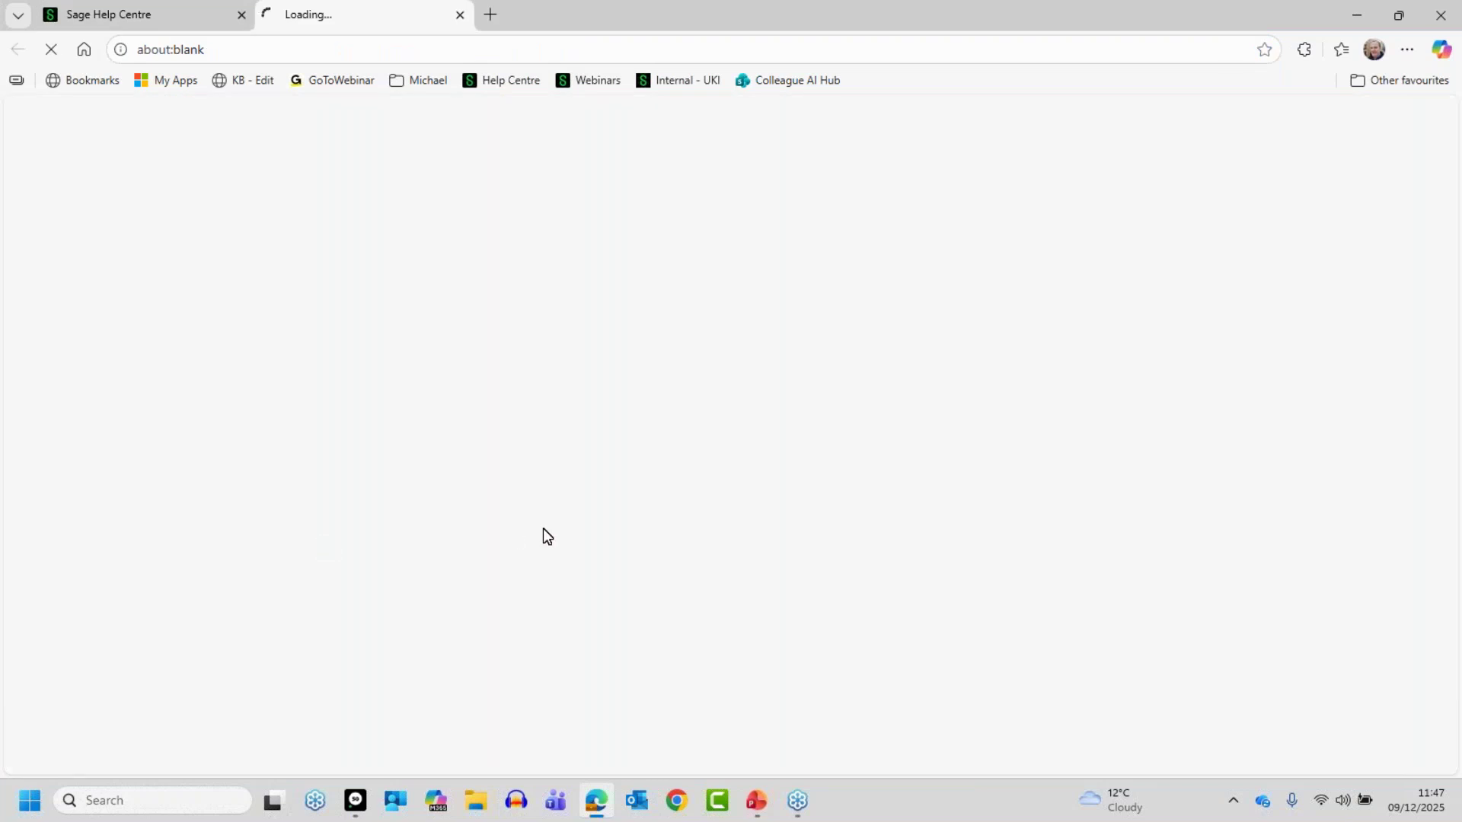
scroll(1051, 401, down, 8)
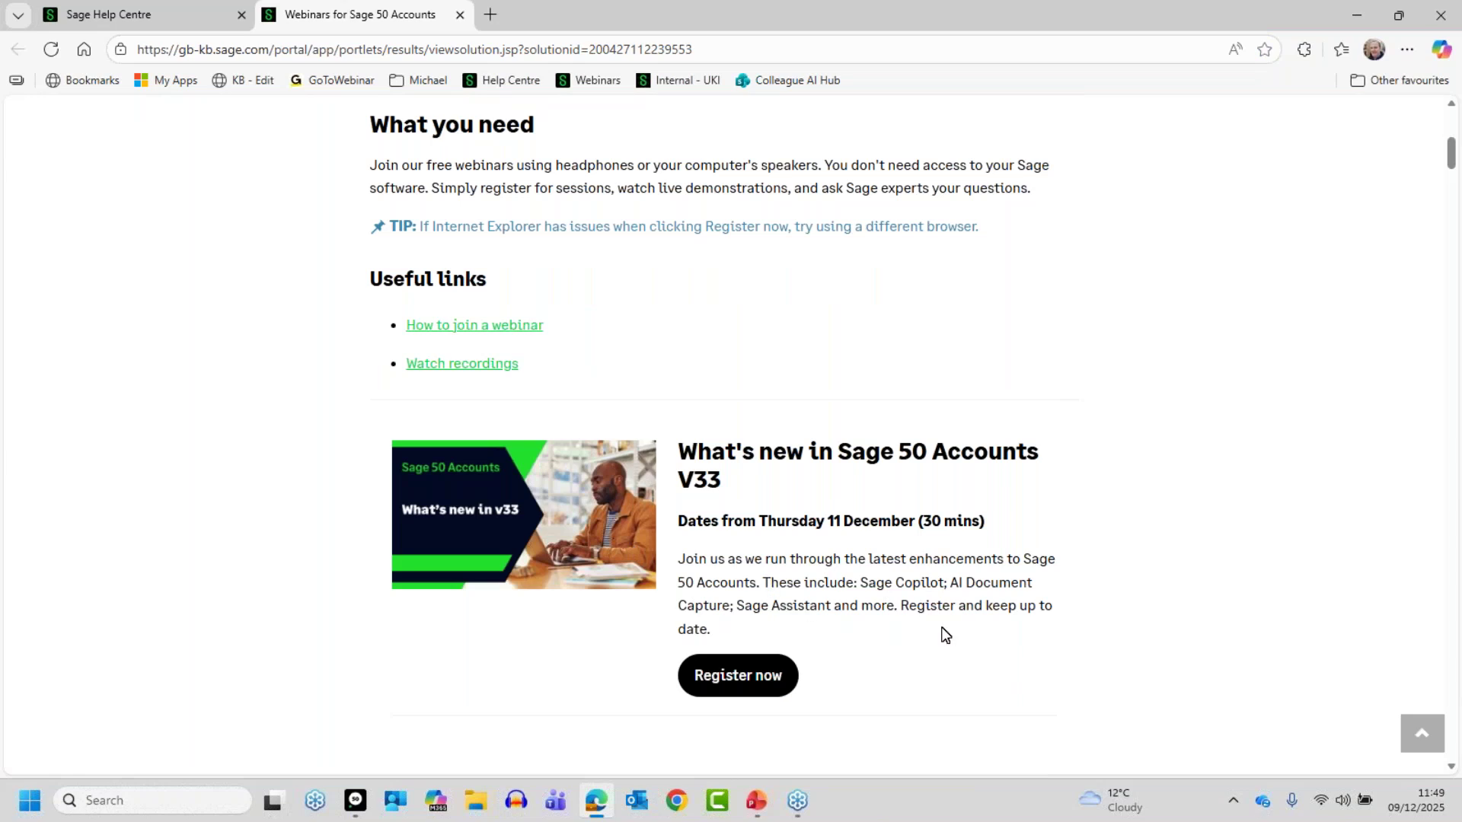
scroll(959, 642, down, 2)
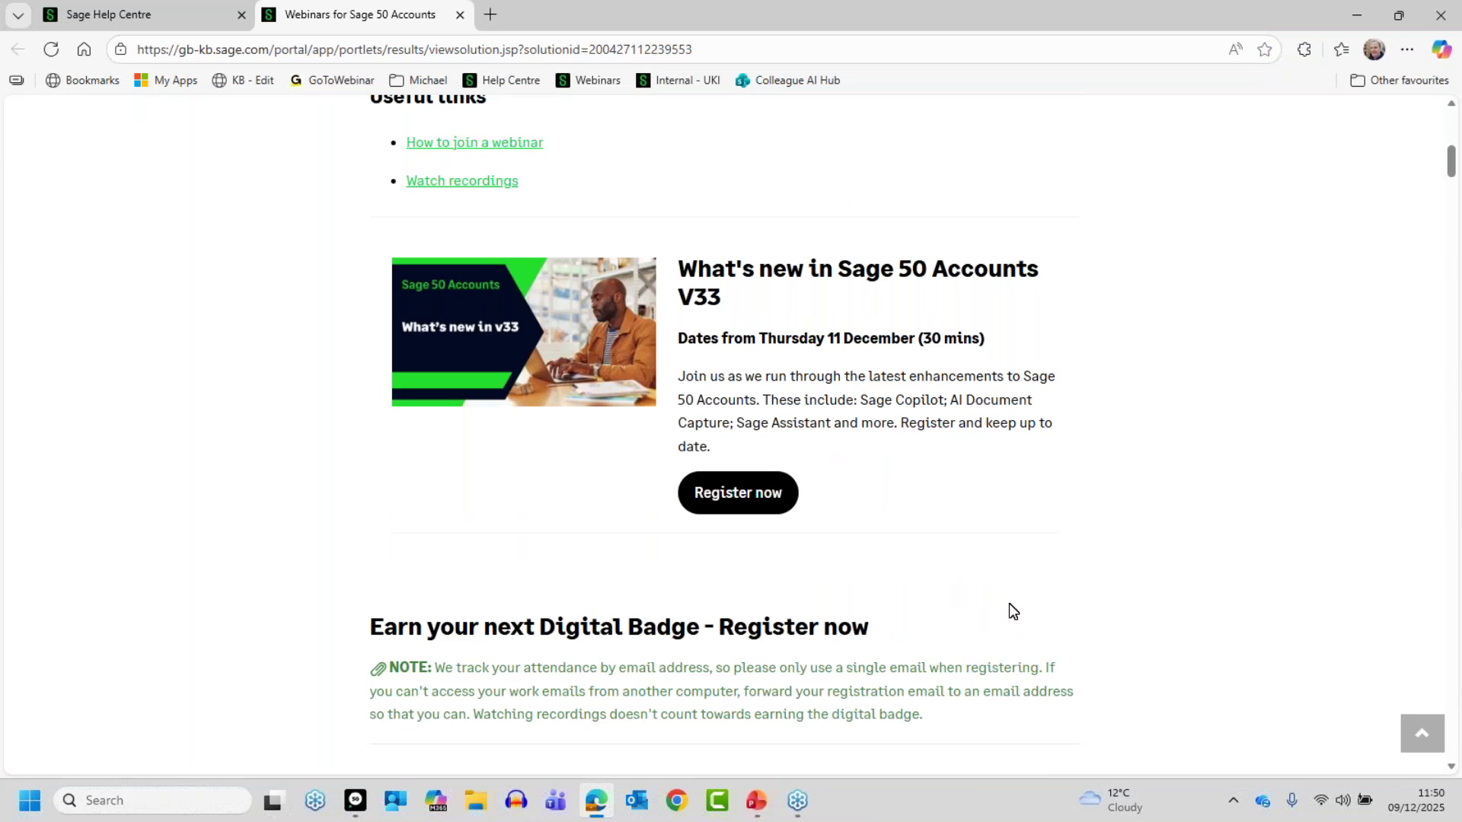
Examine the December / January Corrections digital badge series, including its four topics, quiz sessions and dates.
scroll(1012, 601, down, 5)
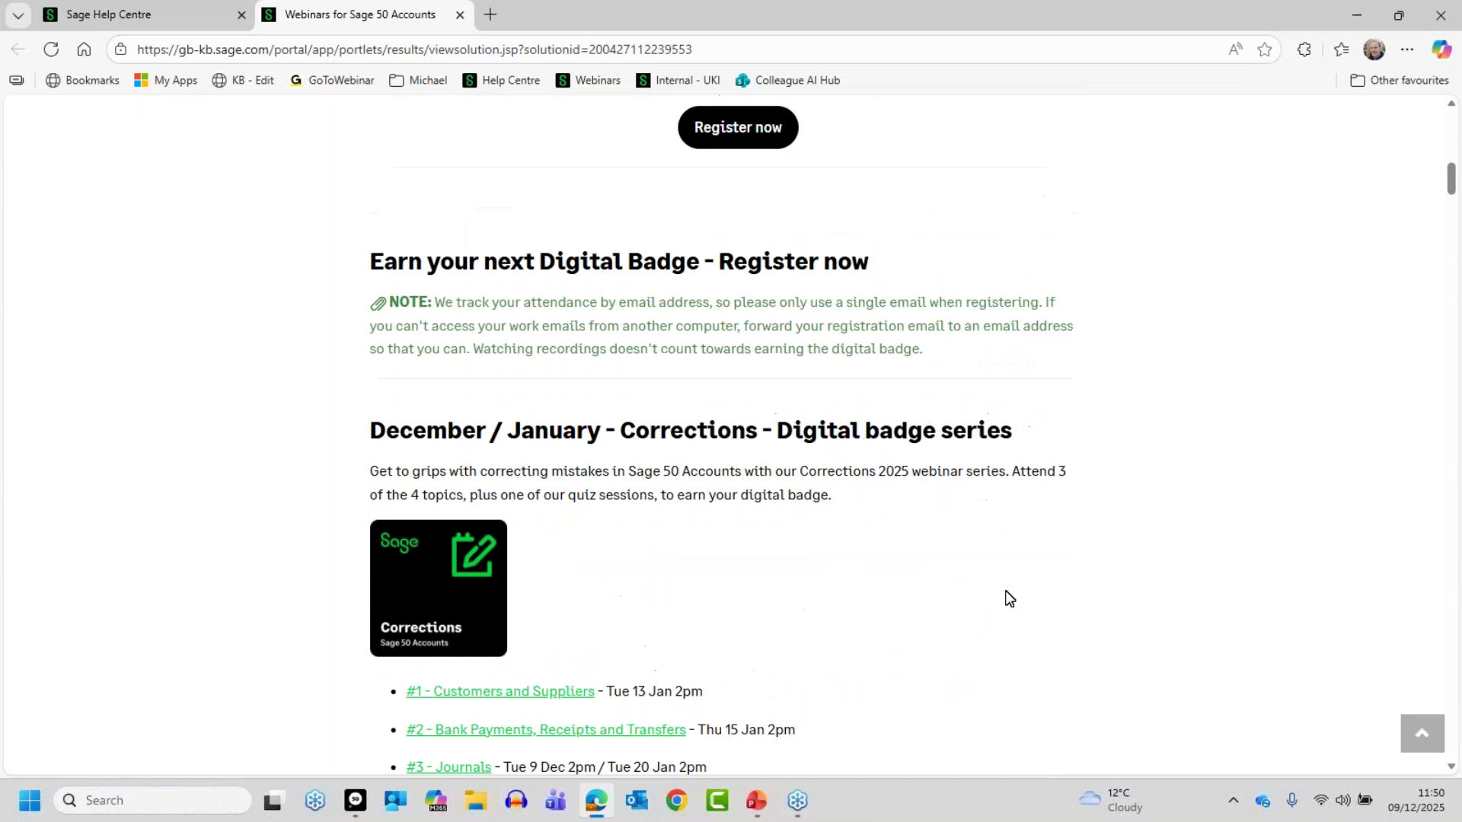
scroll(1009, 599, down, 2)
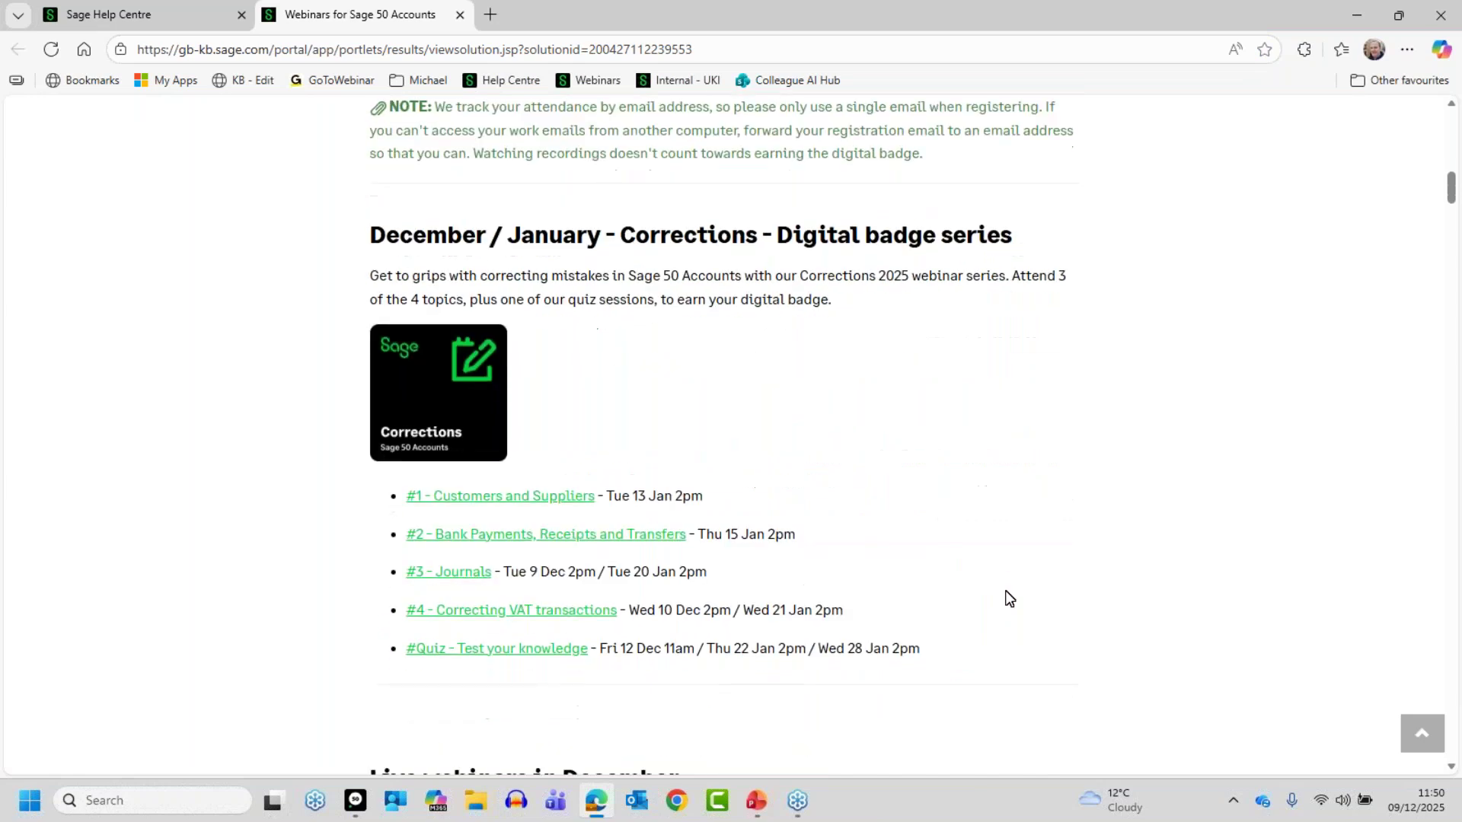
scroll(1008, 598, down, 2)
scroll(480, 695, up, 2)
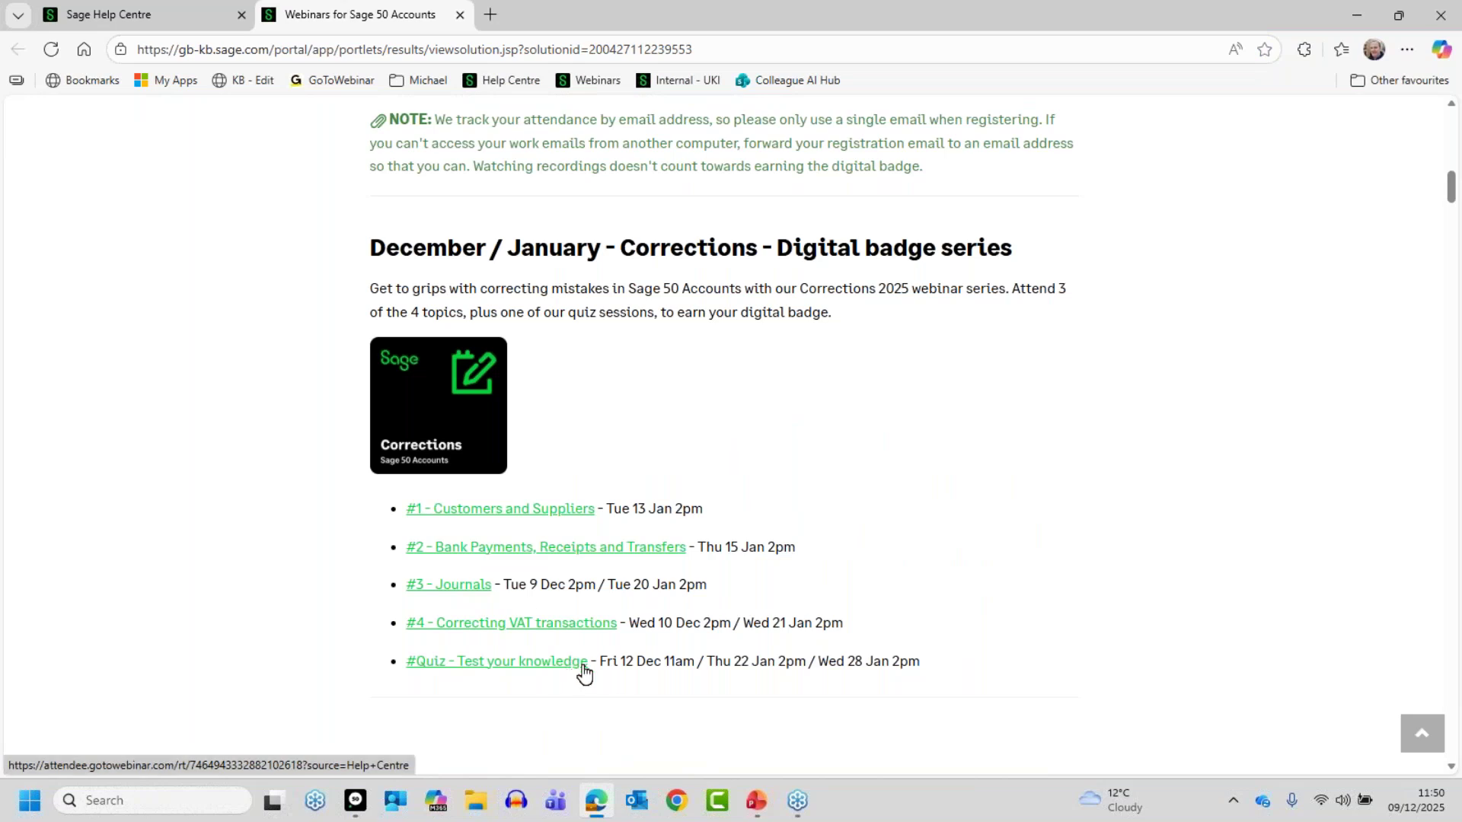
Look through the live webinars in December, from Entering service invoices to VAT Return - Part 2, with their dates and descriptions.
scroll(629, 675, down, 5)
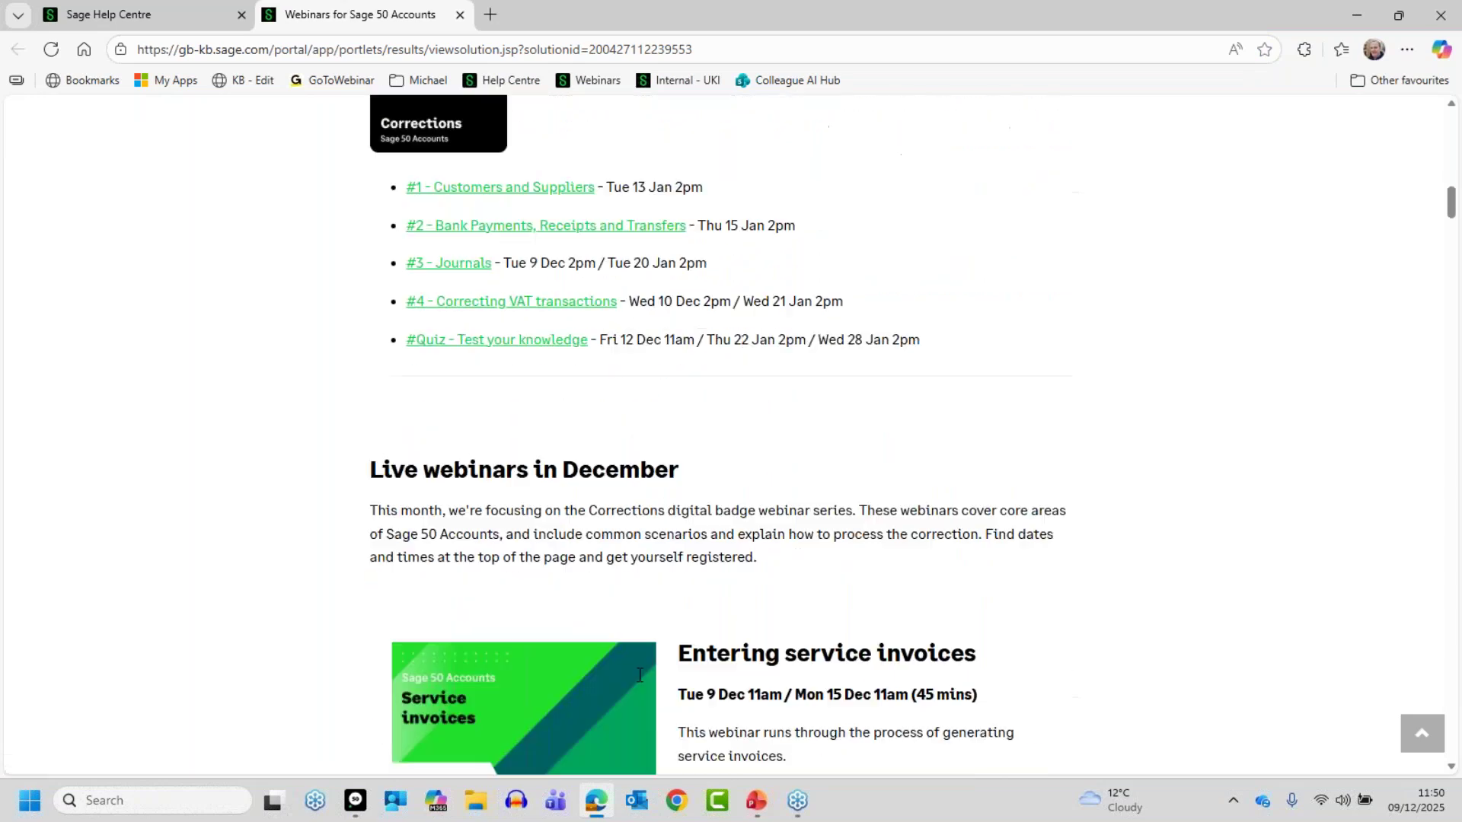
scroll(1200, 596, down, 2)
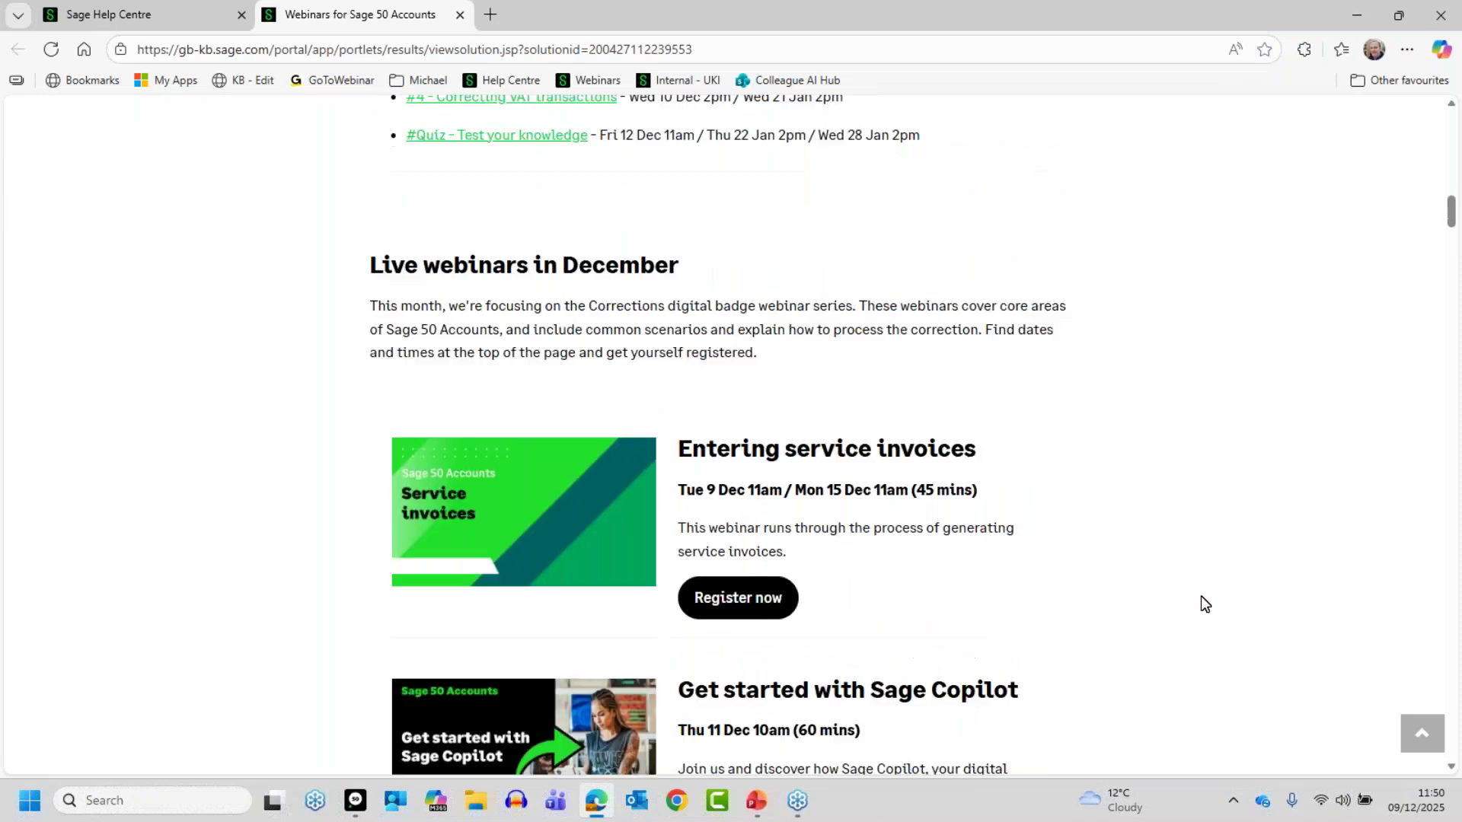
scroll(1009, 616, down, 10)
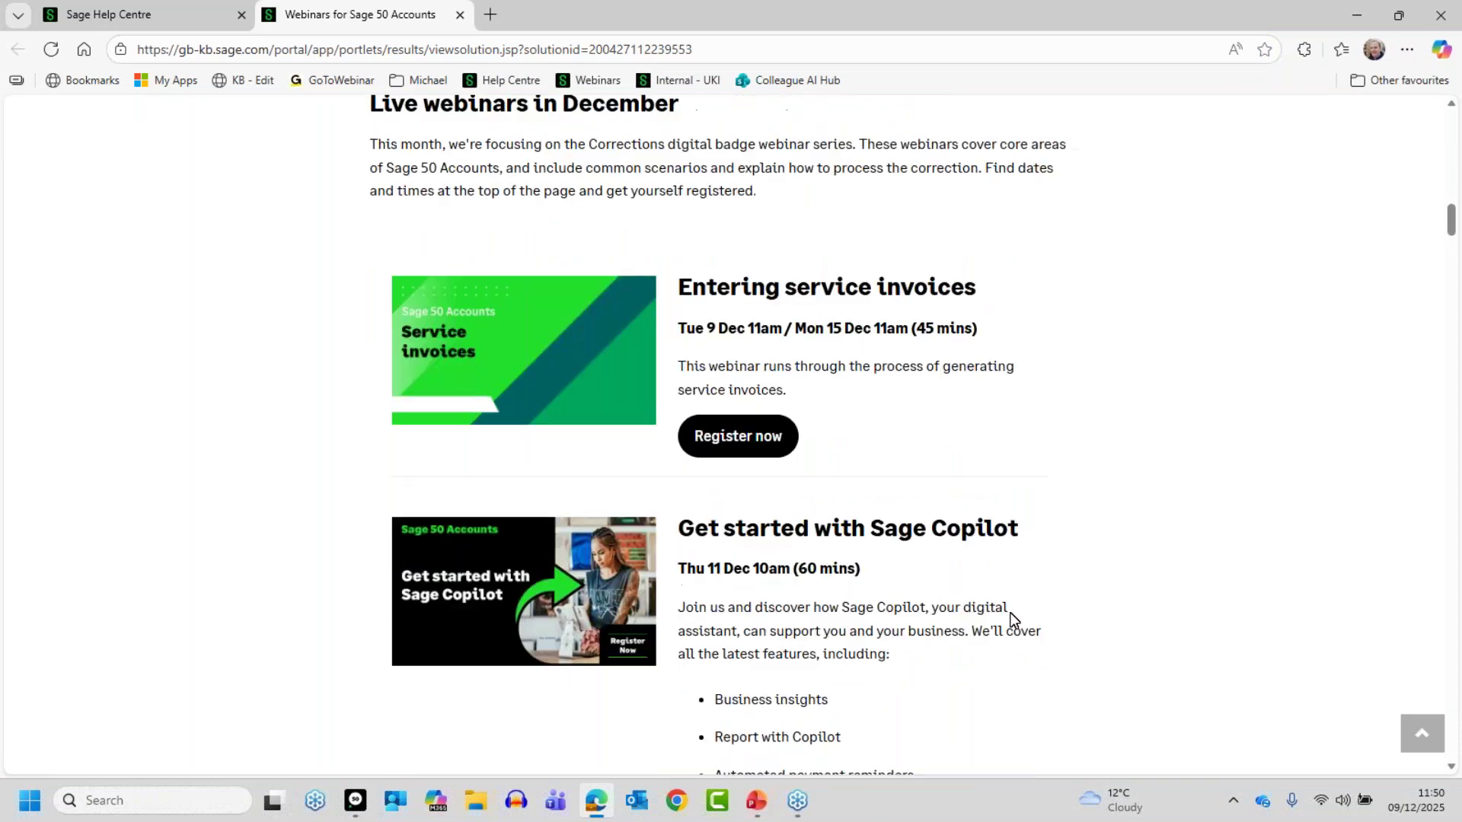
scroll(1013, 614, down, 2)
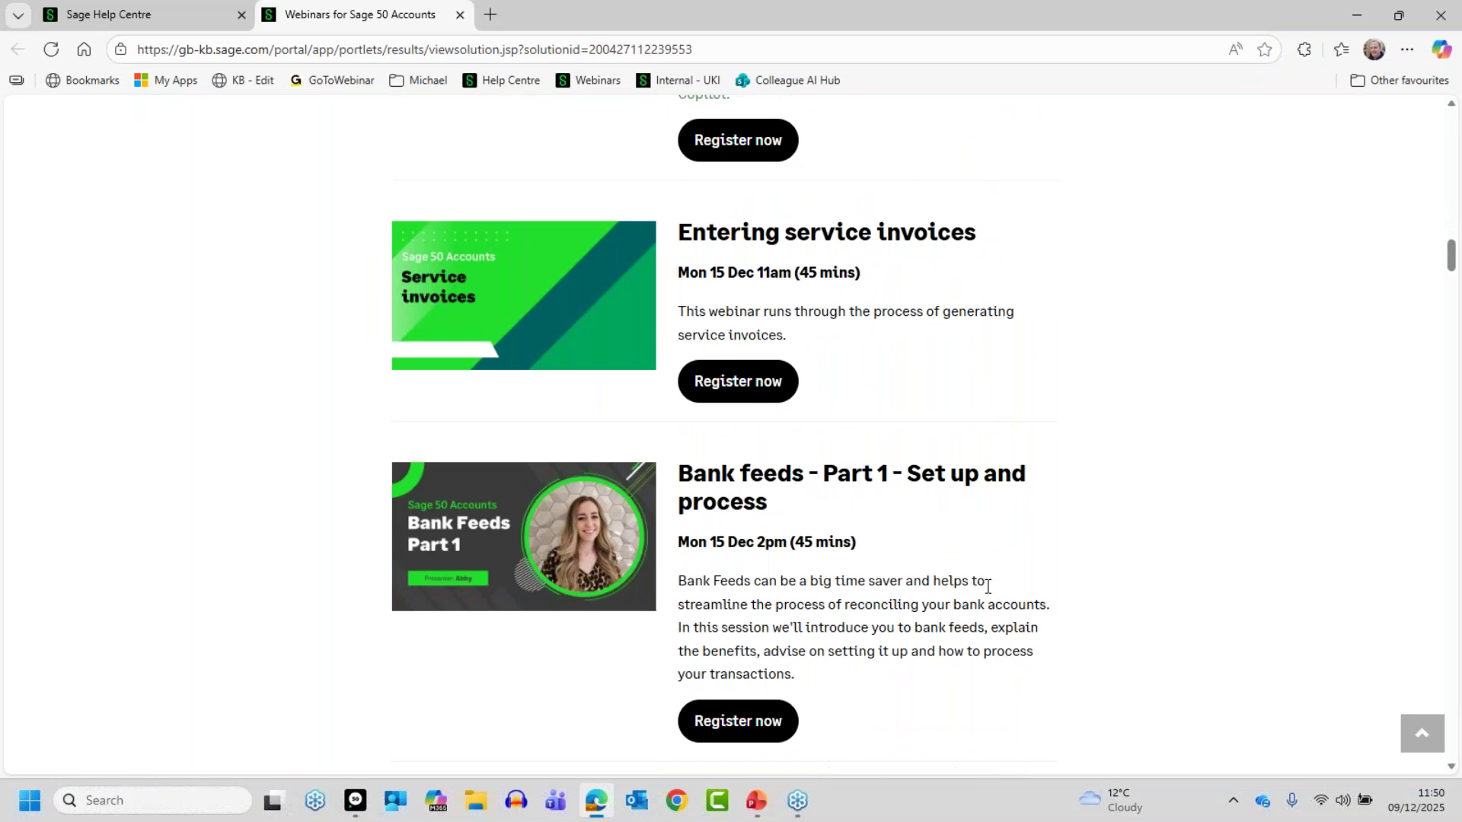
scroll(1011, 588, down, 4)
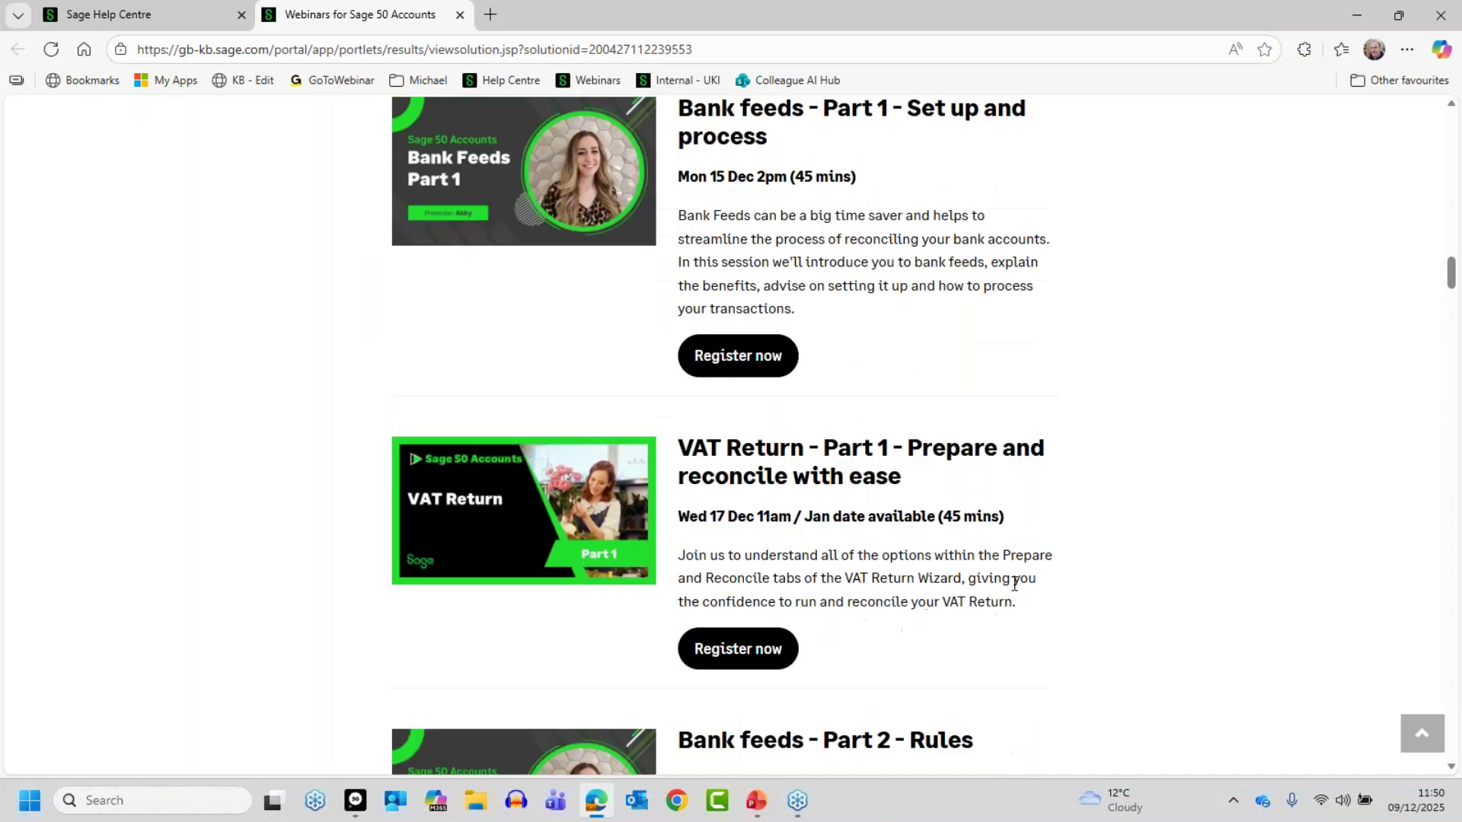
scroll(1015, 585, down, 6)
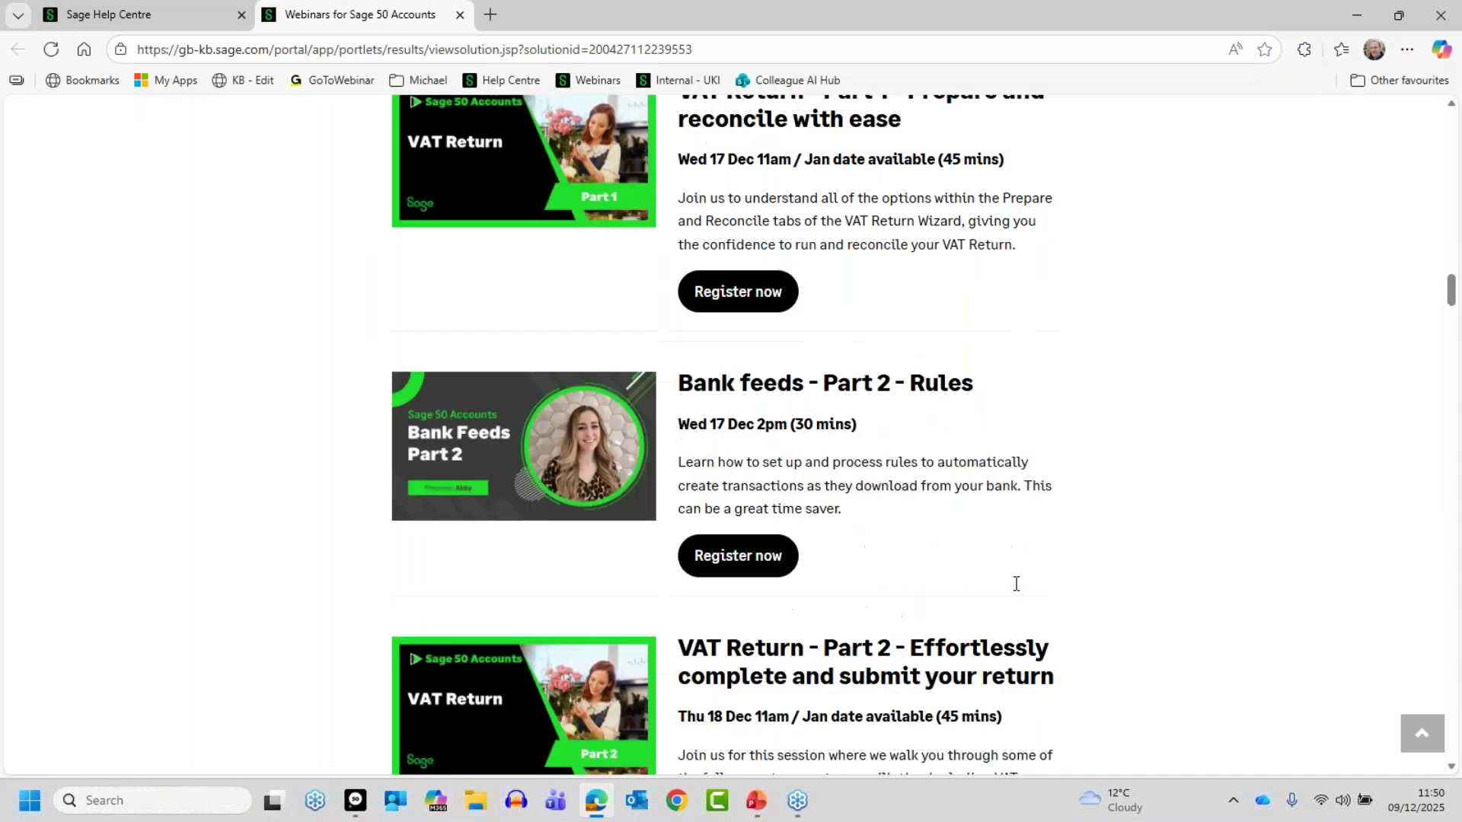
scroll(1017, 585, down, 4)
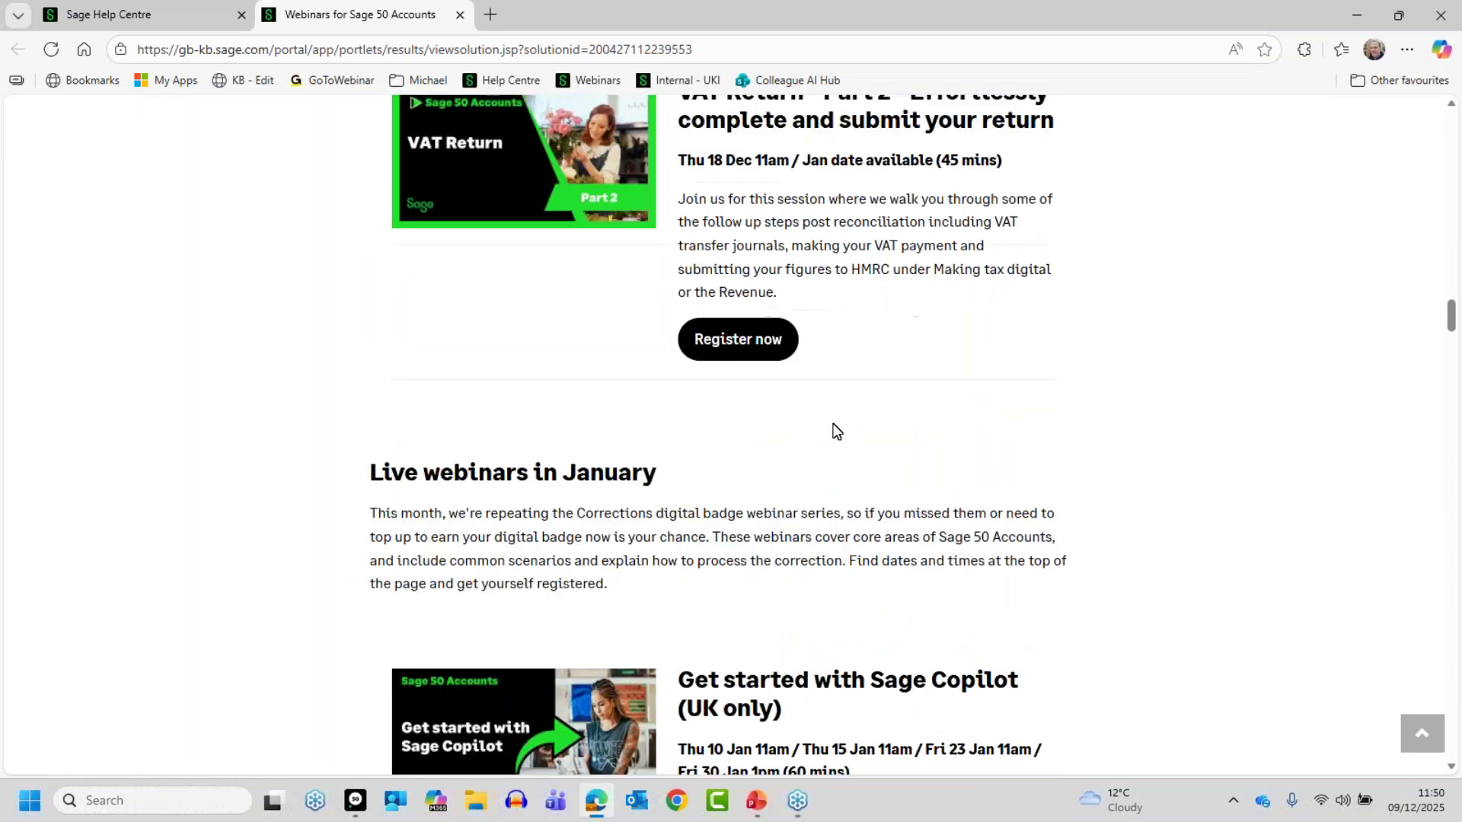
Look through the early January live webinars, including Get started with Sage Copilot, Year End, Company Archives and Budgets - Part 1.
scroll(841, 431, down, 6)
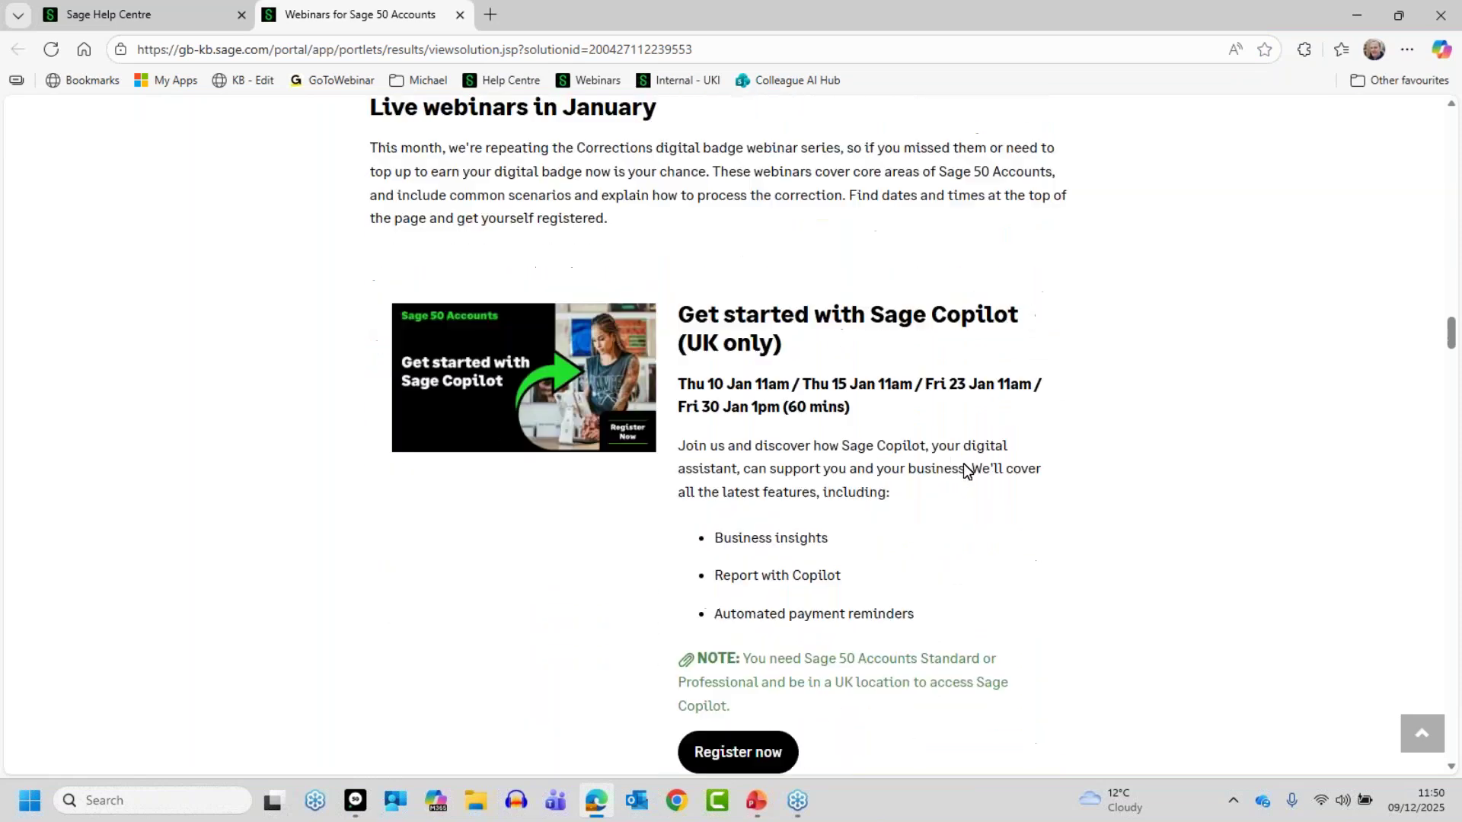
scroll(963, 464, down, 4)
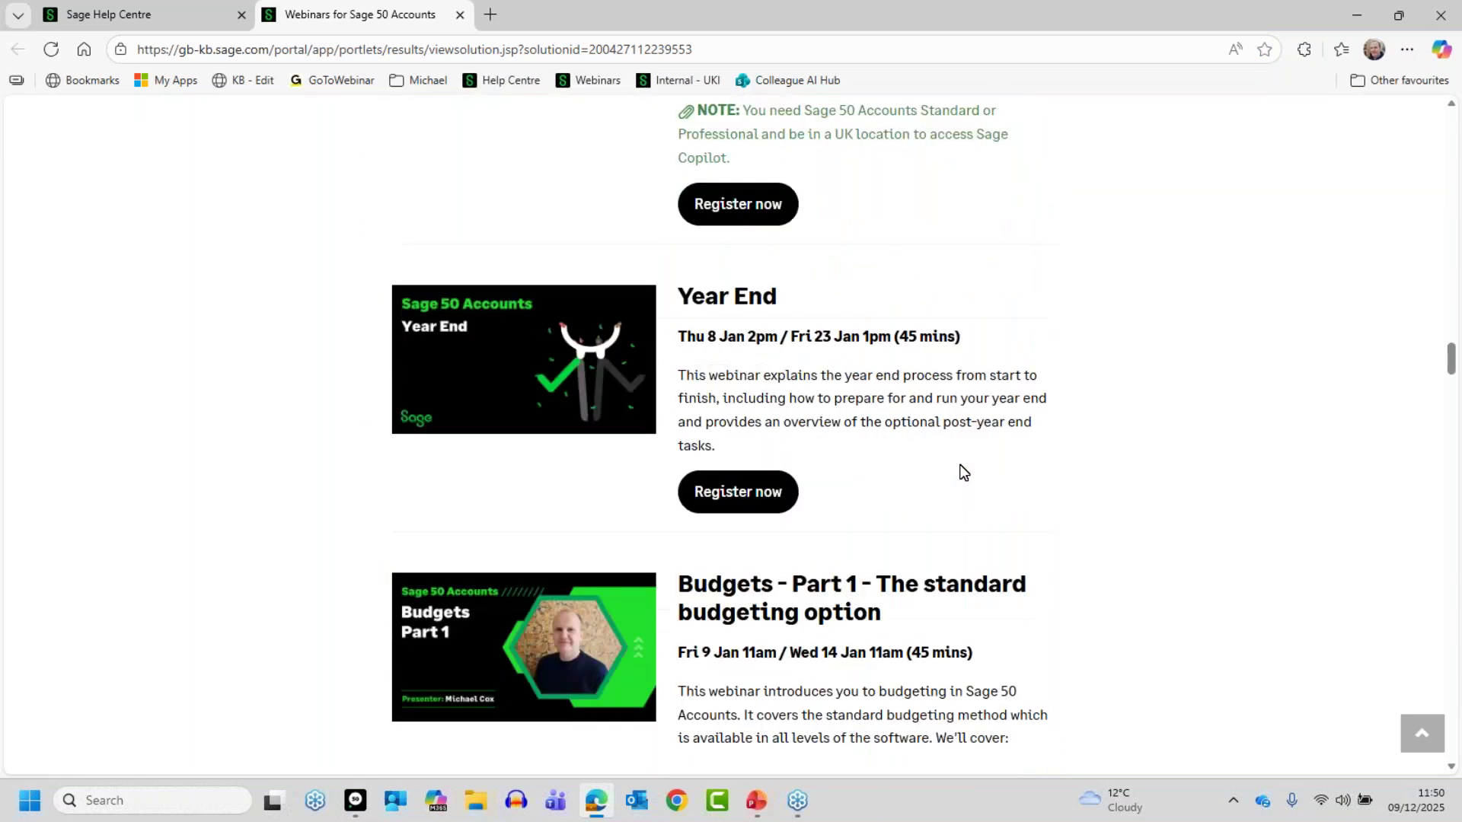
scroll(964, 473, down, 2)
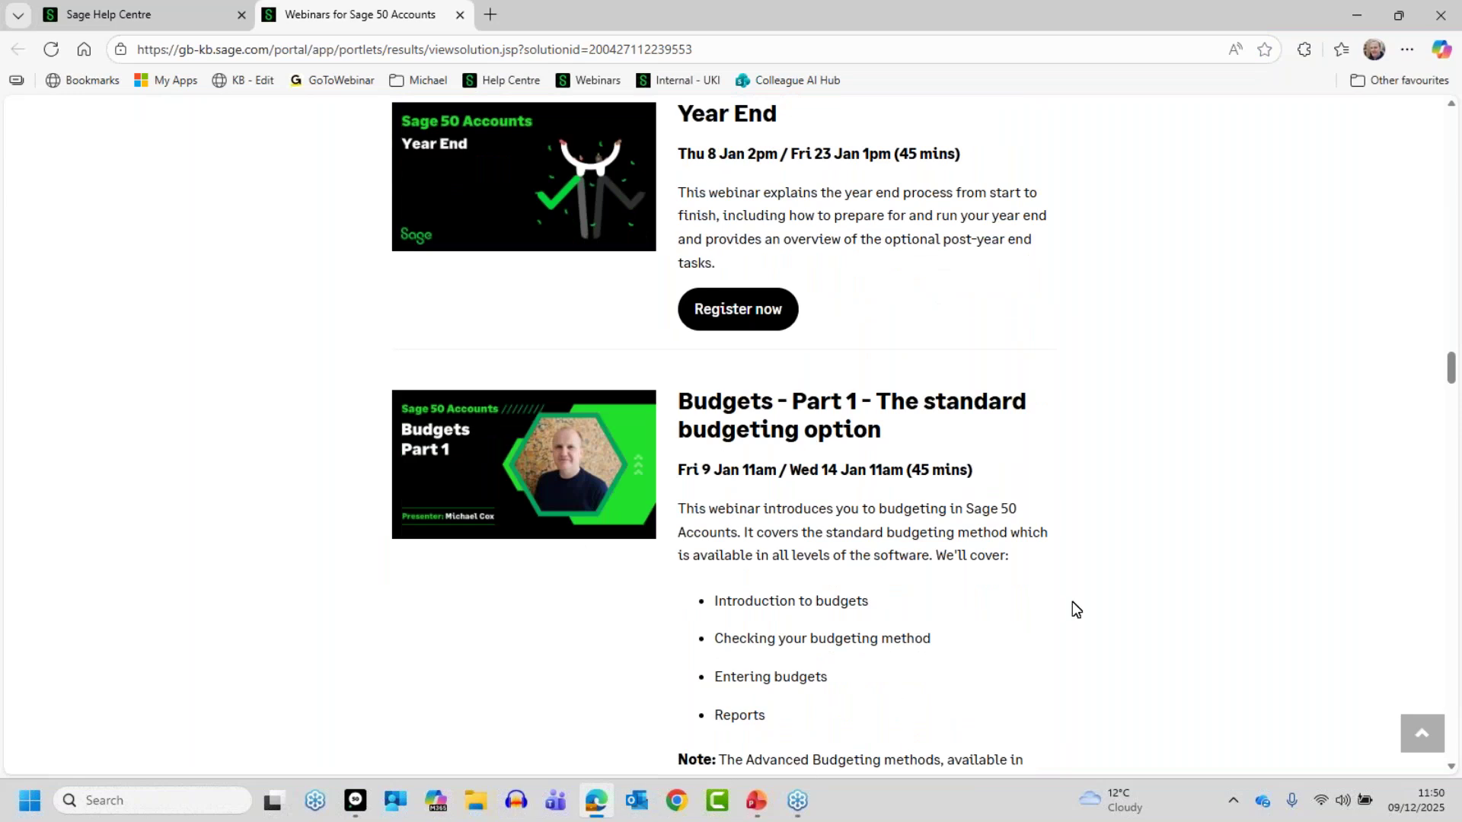
scroll(1078, 610, down, 7)
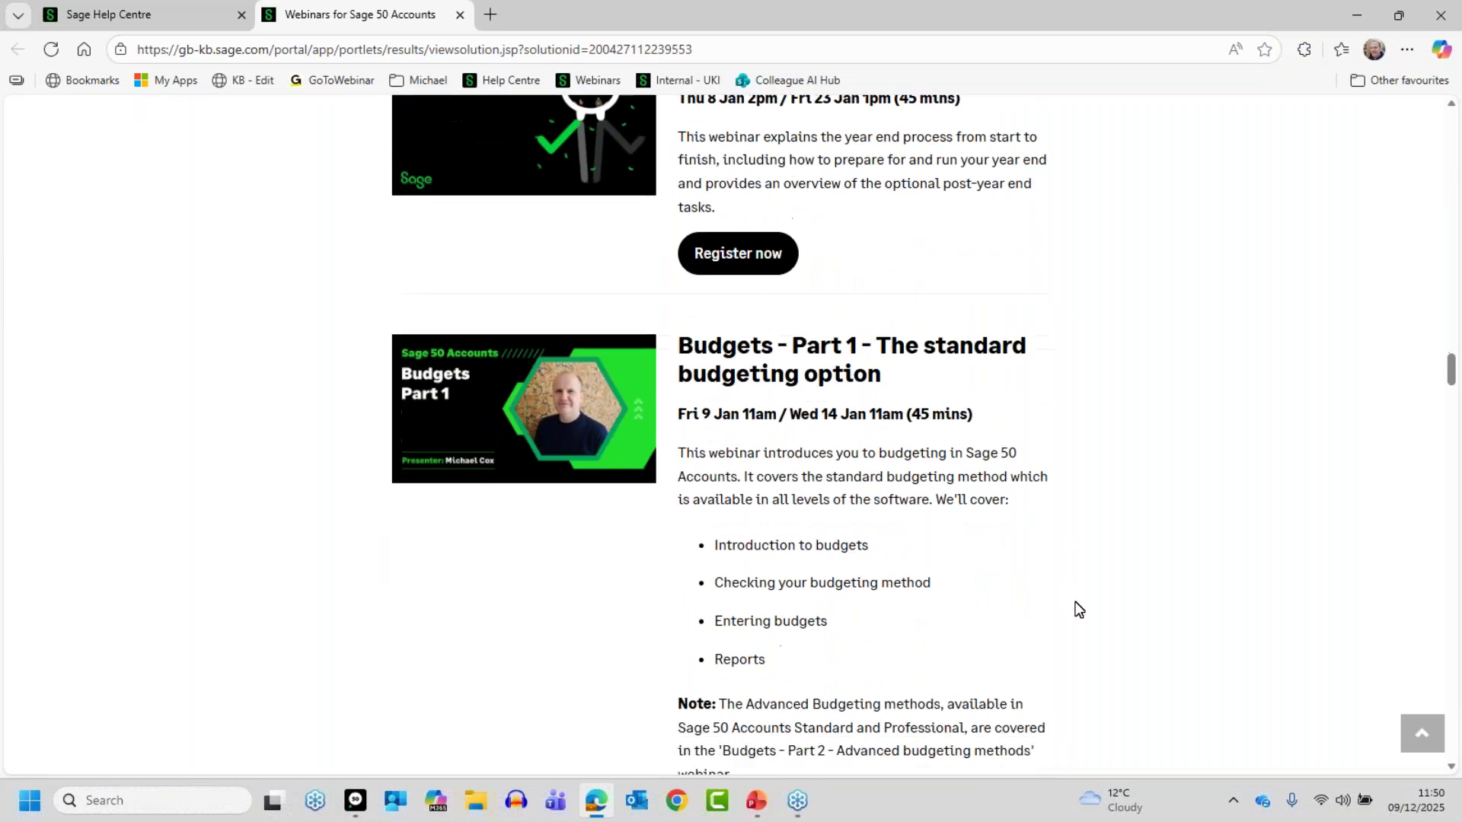
scroll(1078, 610, down, 1)
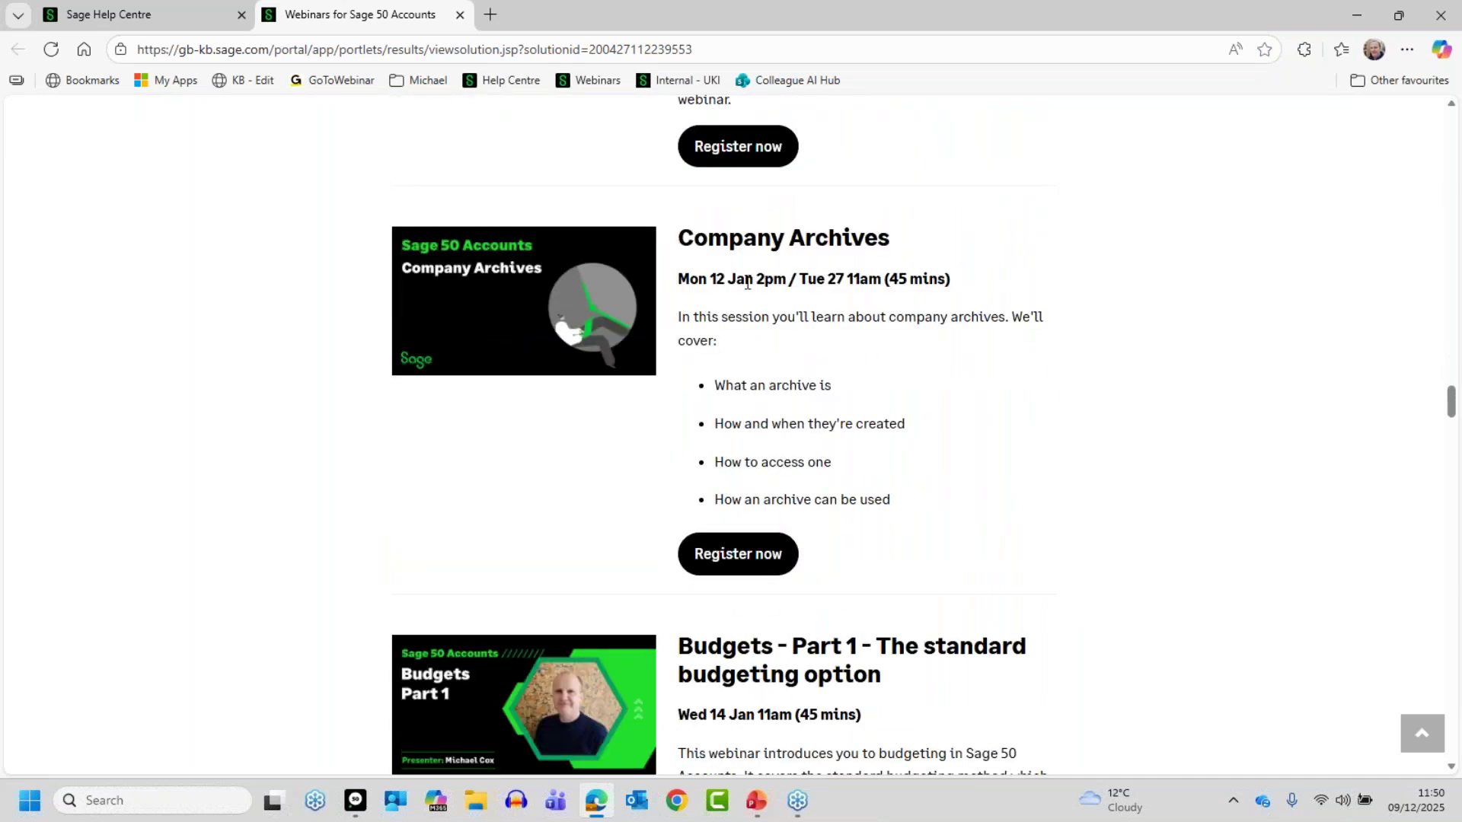
scroll(970, 420, down, 4)
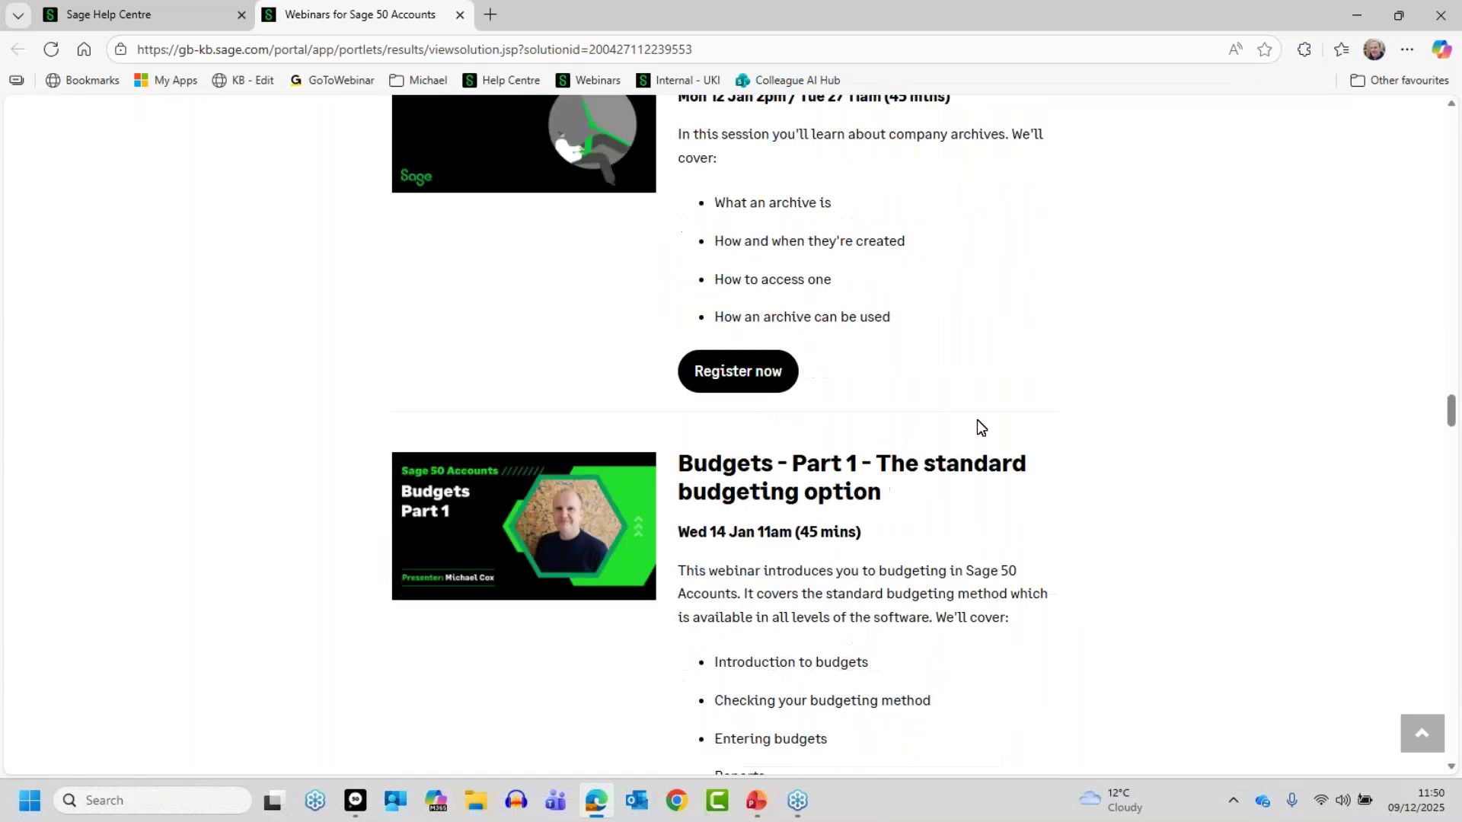
scroll(980, 426, down, 2)
scroll(980, 426, down, 4)
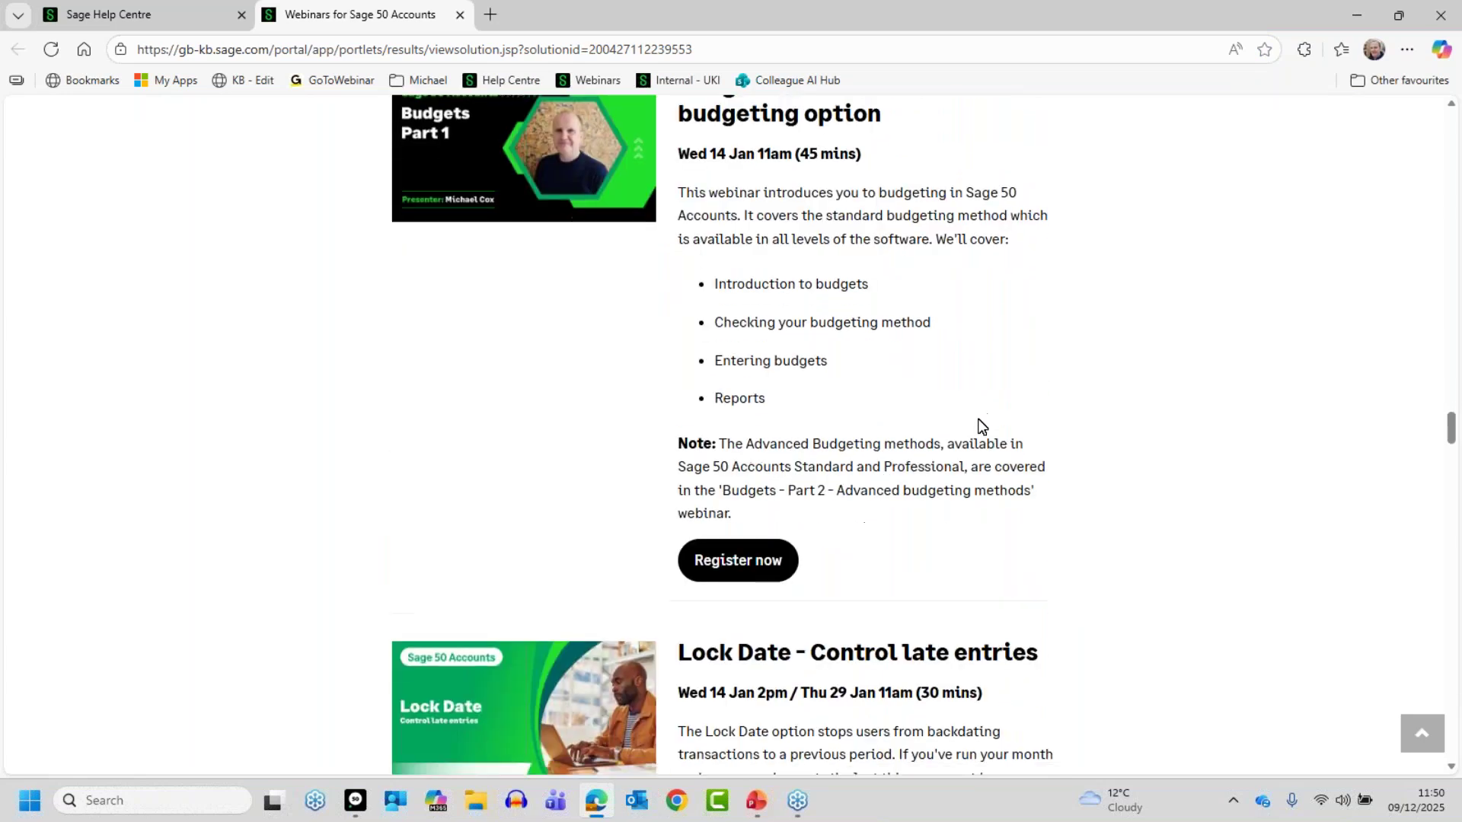
Review the remaining January webinars, including Budgets - Part 2, VAT Return - Part 1 and Lock Date - Control late entries.
scroll(980, 426, down, 9)
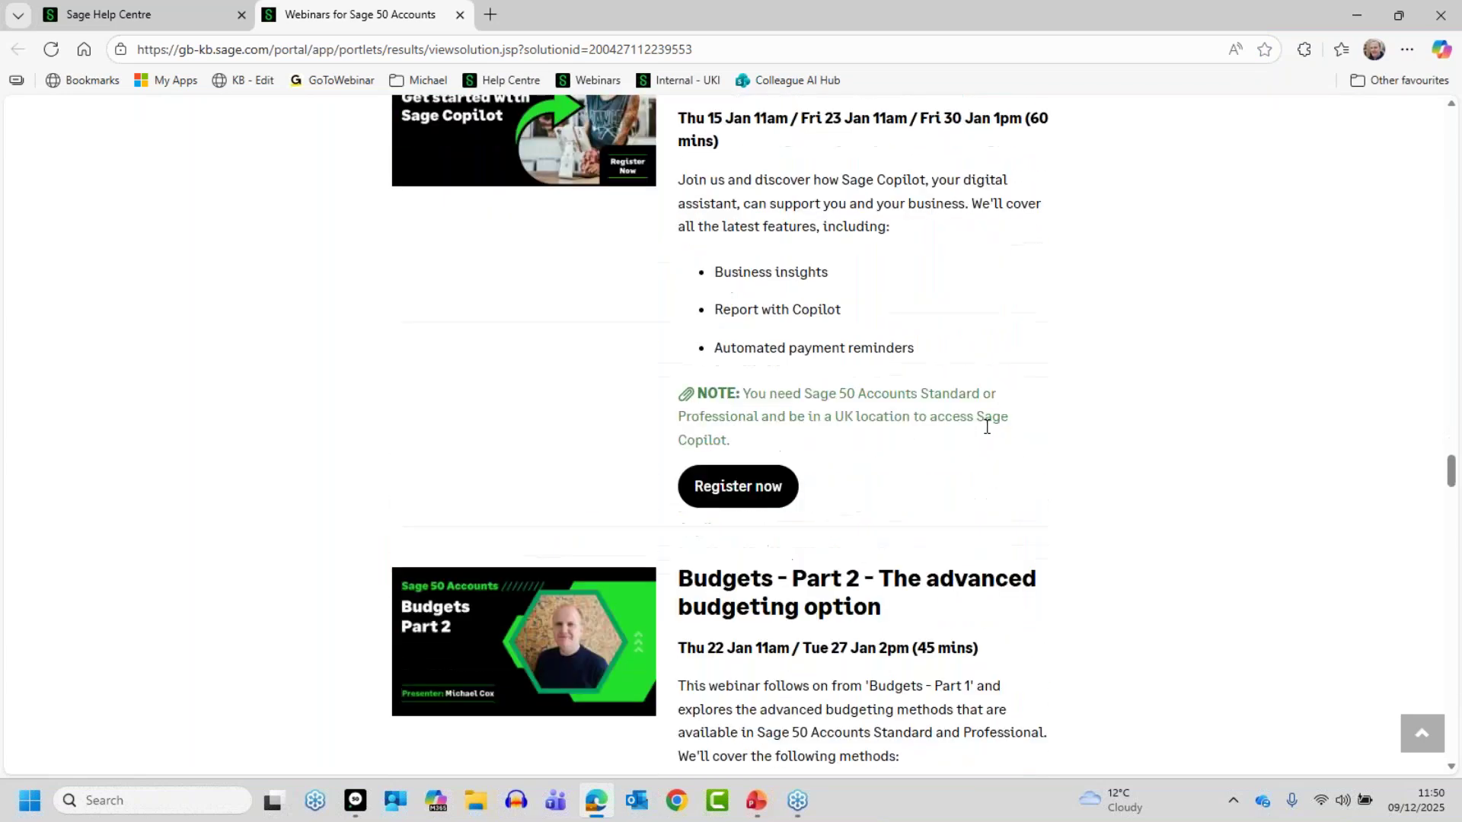
scroll(986, 426, down, 7)
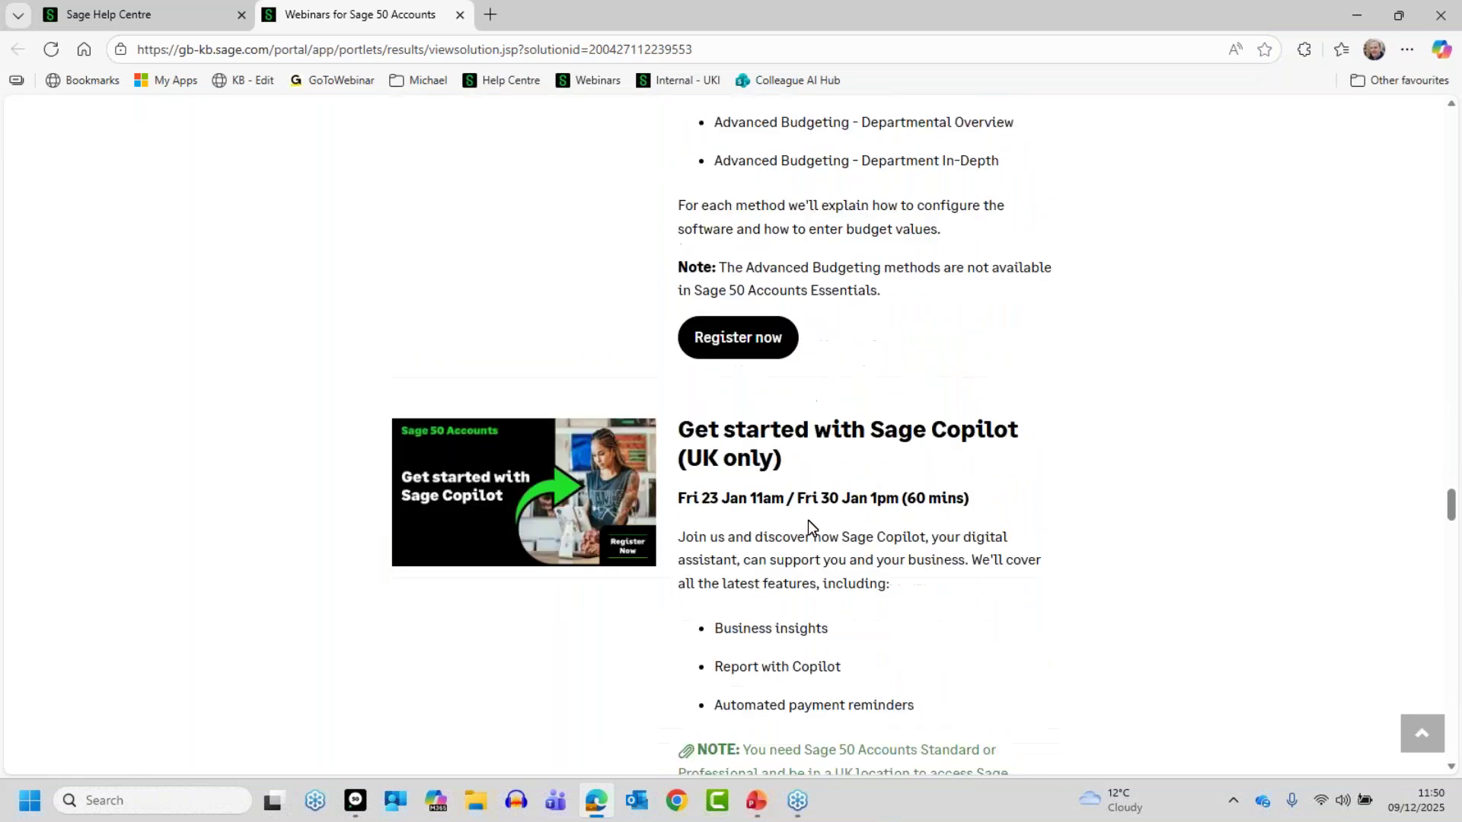
scroll(926, 463, down, 3)
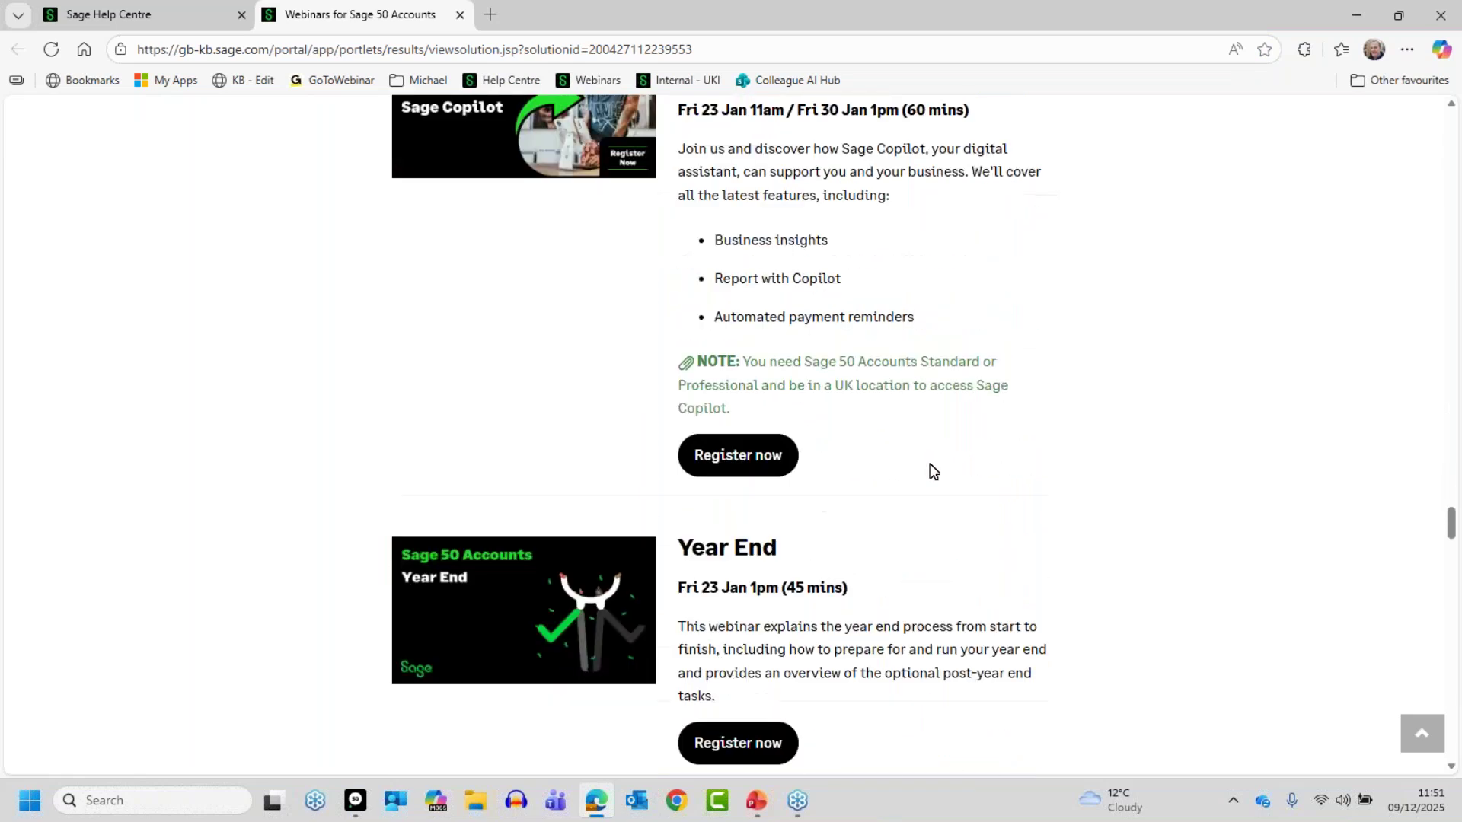
scroll(930, 464, down, 5)
scroll(934, 464, down, 13)
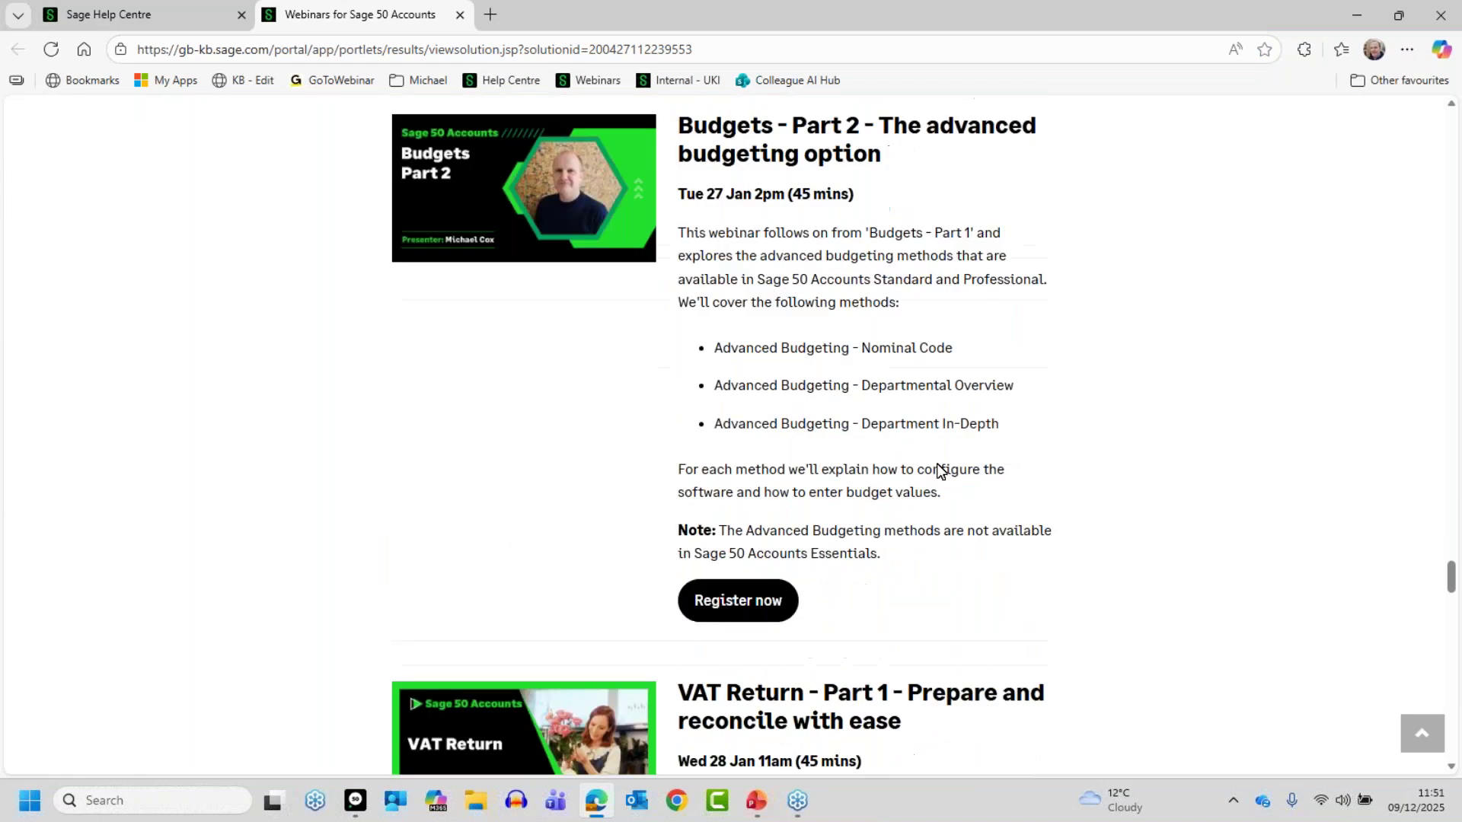
scroll(939, 468, down, 2)
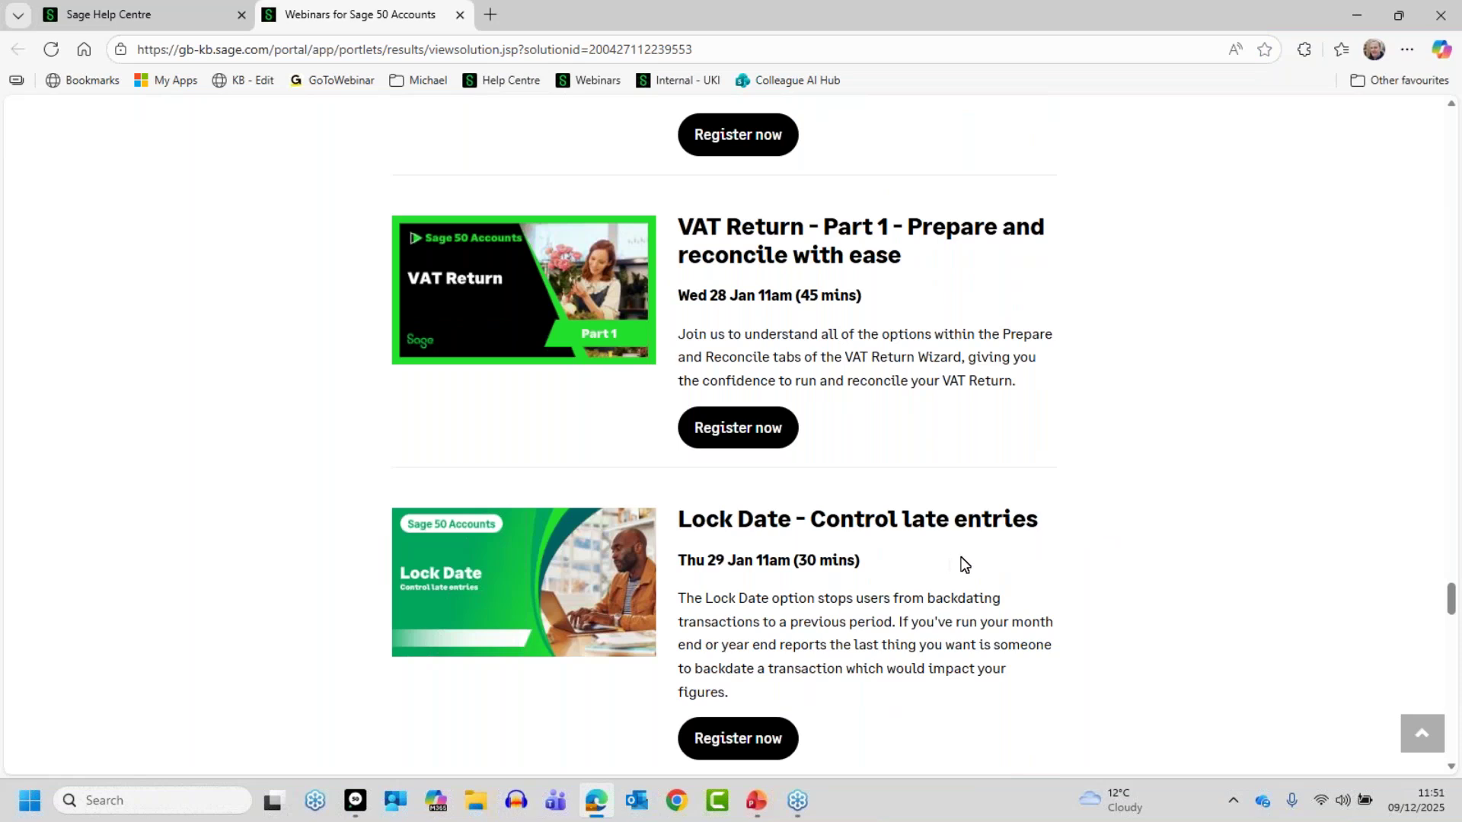
scroll(961, 564, down, 2)
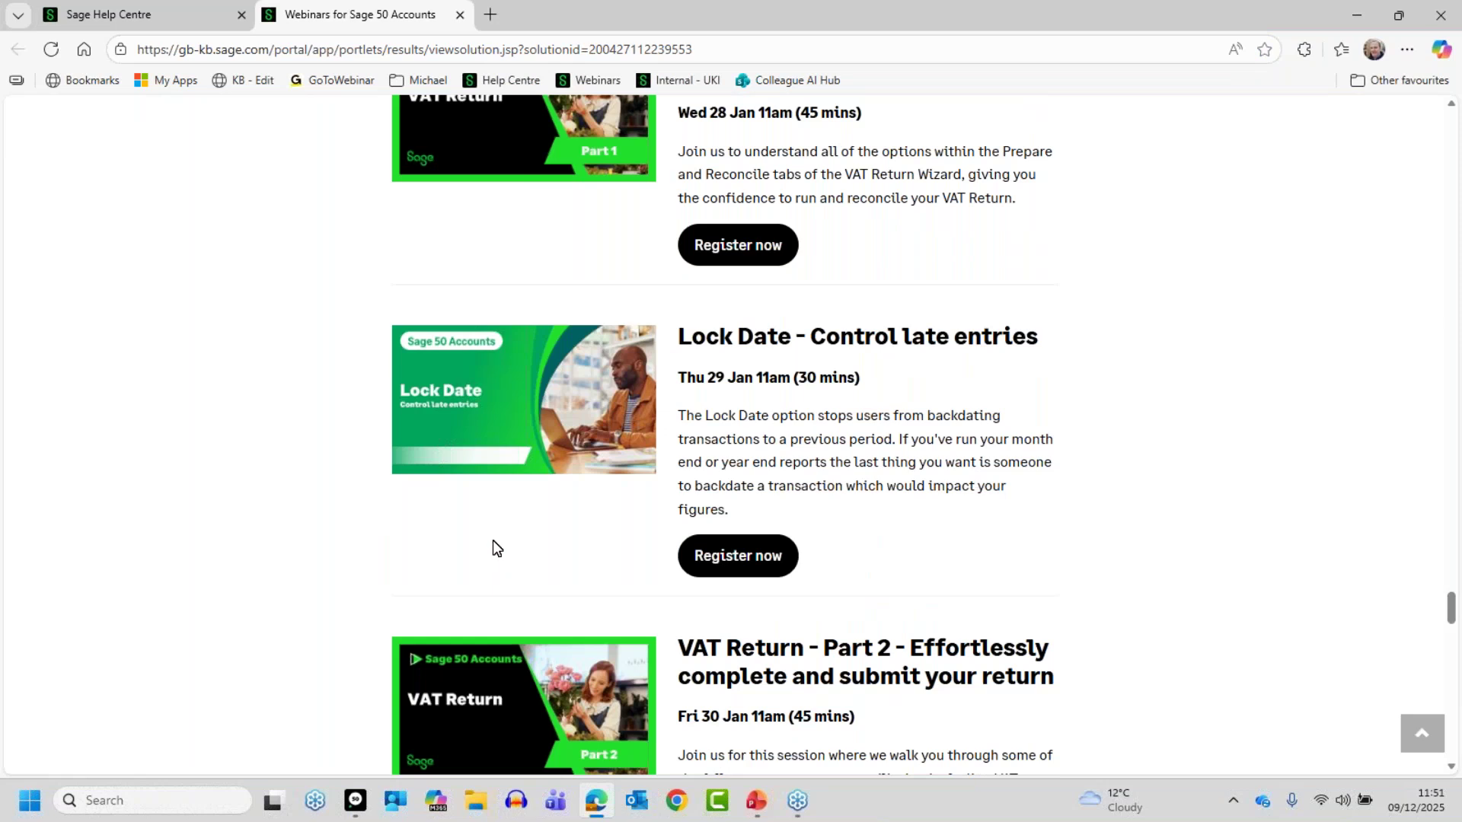
Check the Suggest a topic and Watch recordings sections at the end of the webinars page, and switch to PowerPoint.
scroll(492, 541, down, 6)
scroll(684, 522, down, 6)
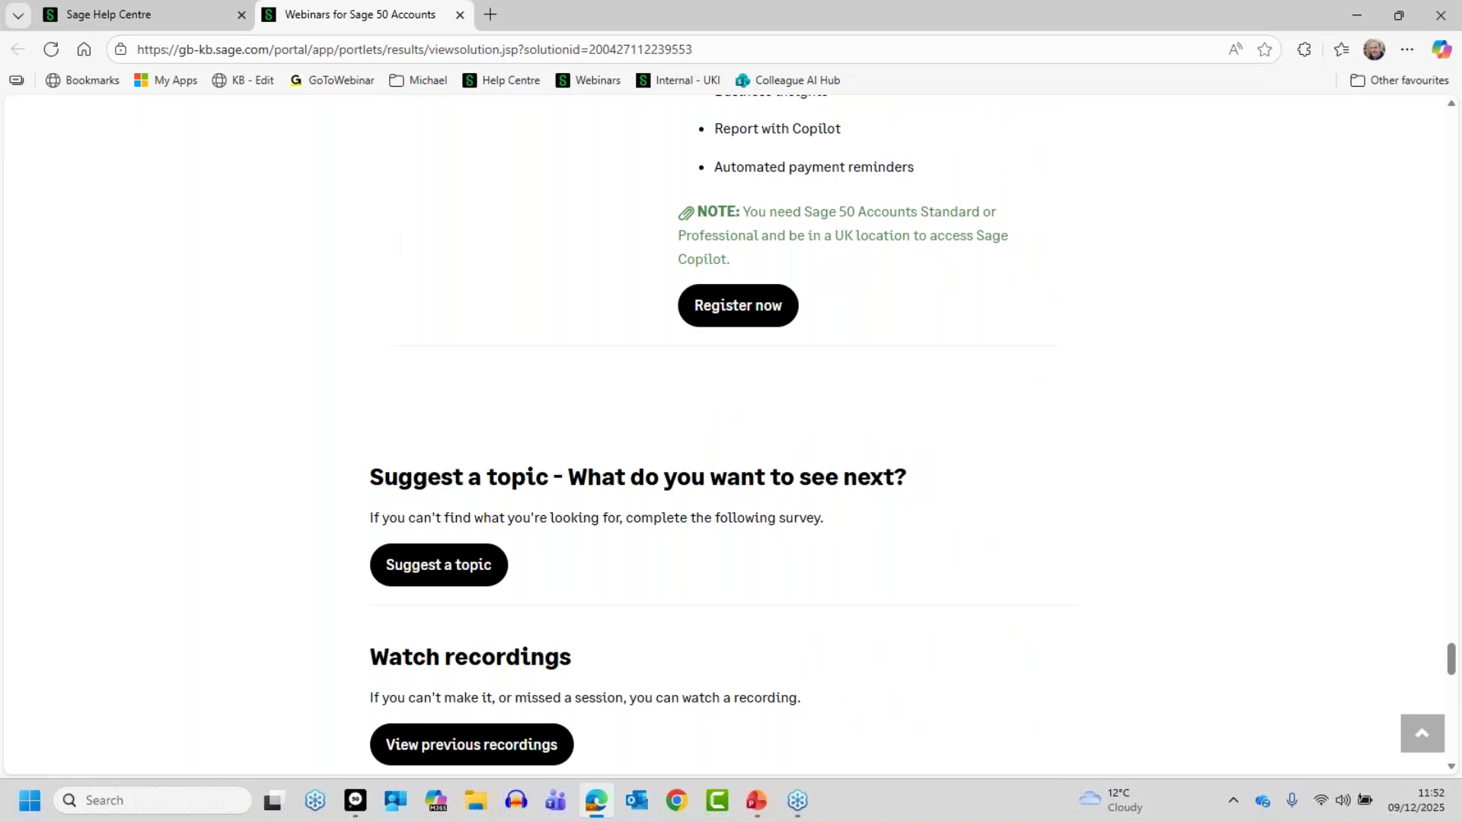
key(alt+Tab)
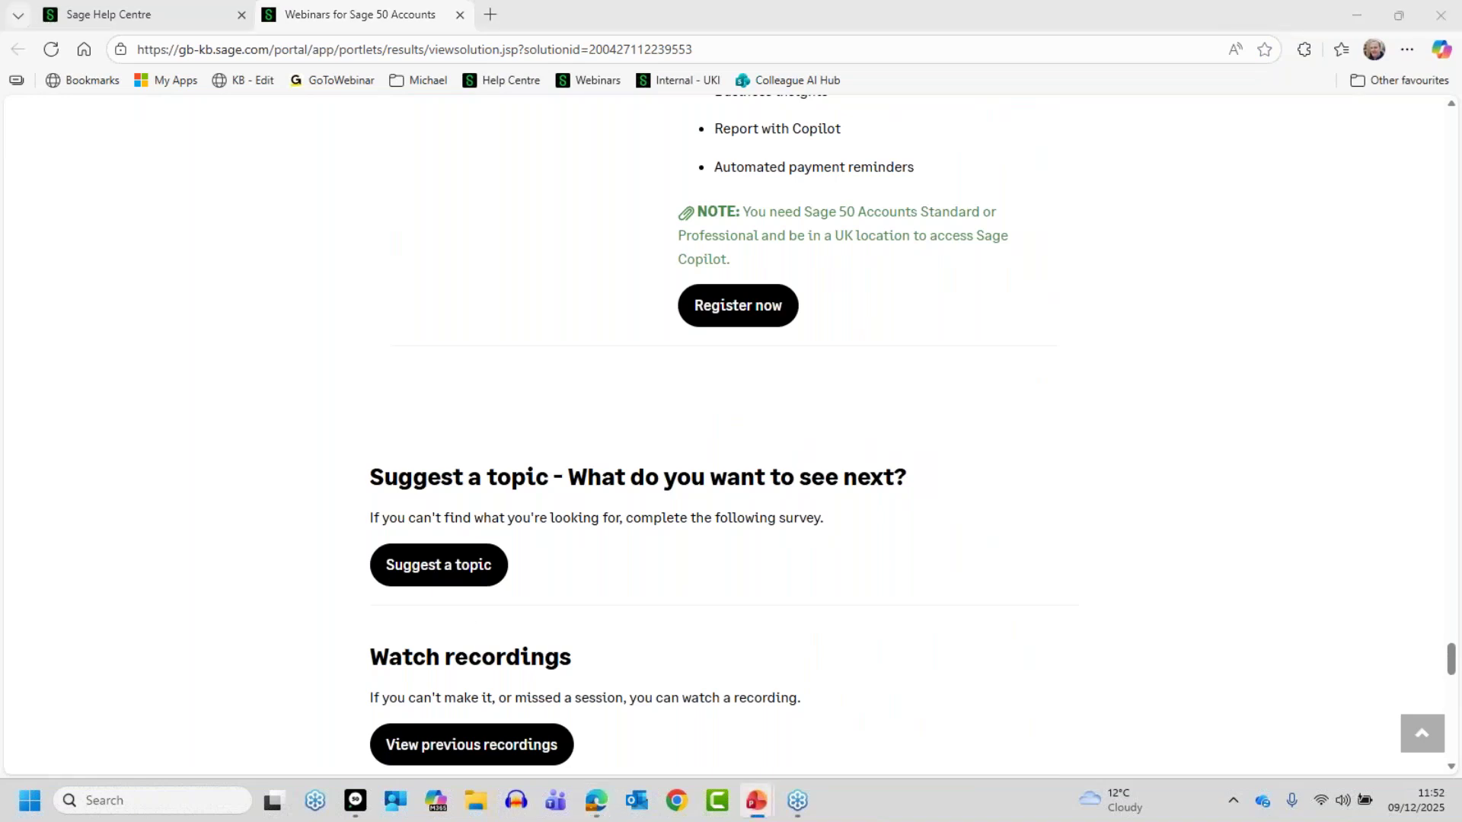